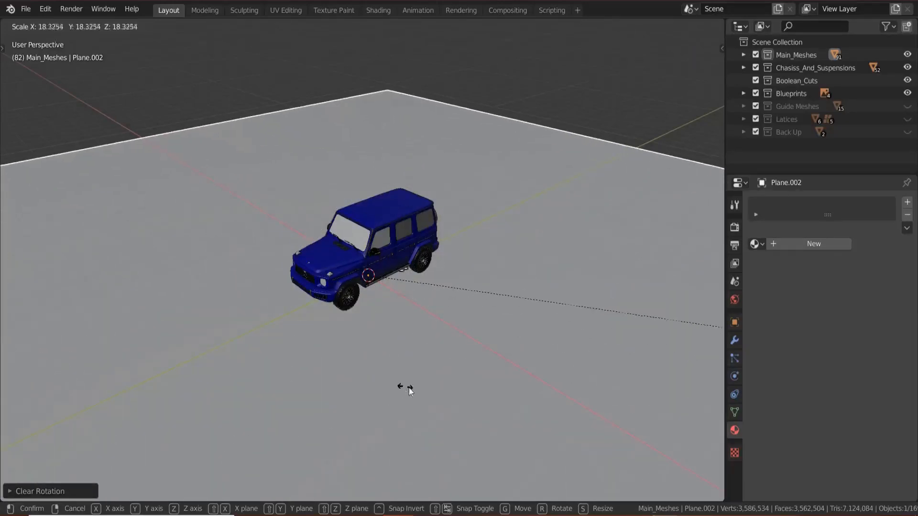
- Scale the ground plane up so it extends well beyond the car, and apply its rotation and scale
left_click(343, 349)
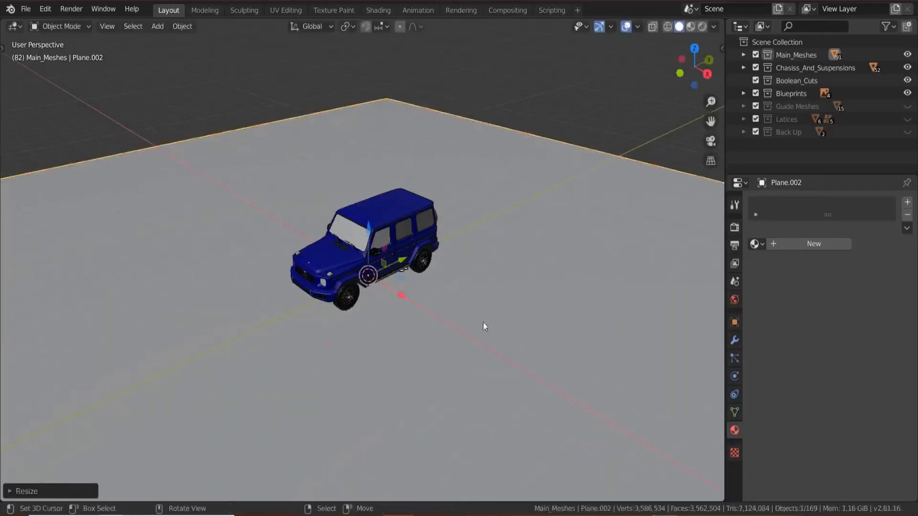
scroll(480, 327, "down", 4)
scroll(476, 331, "up", 5)
scroll(488, 311, "down", 2)
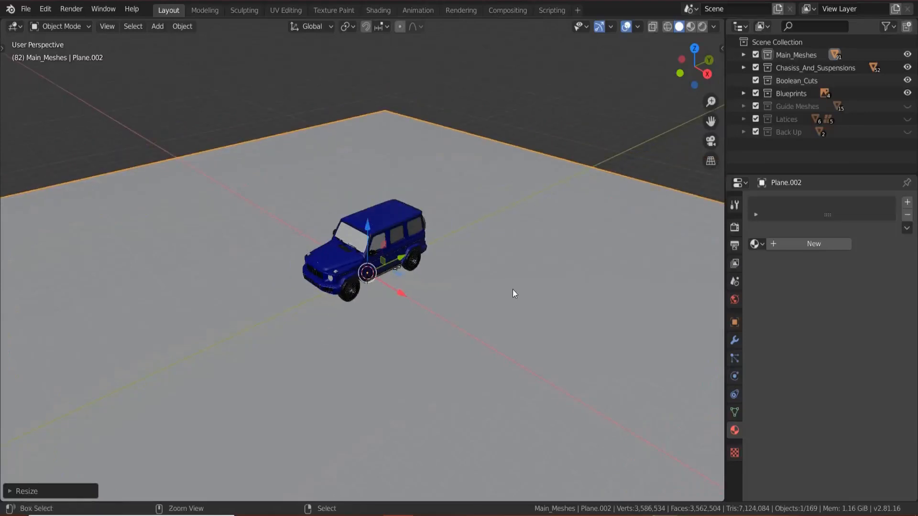
key("ctrl+a")
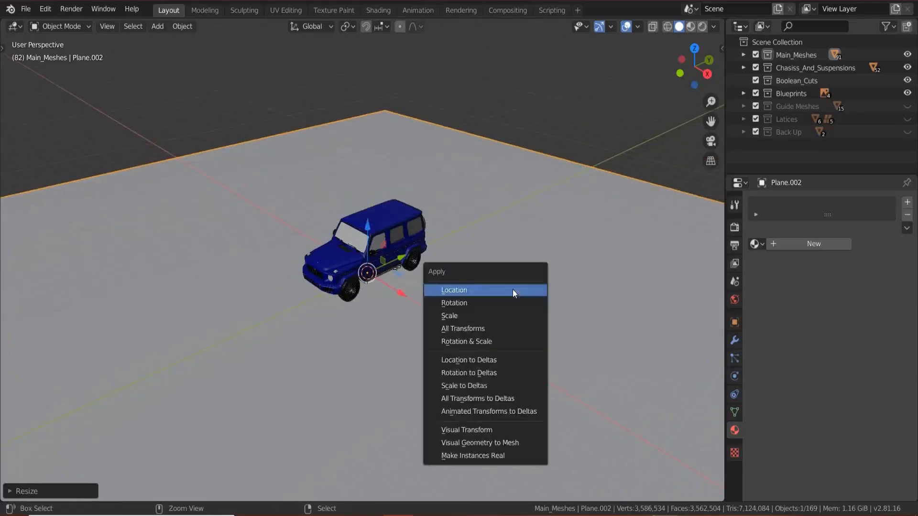
left_click(479, 345)
scroll(445, 342, "up", 3)
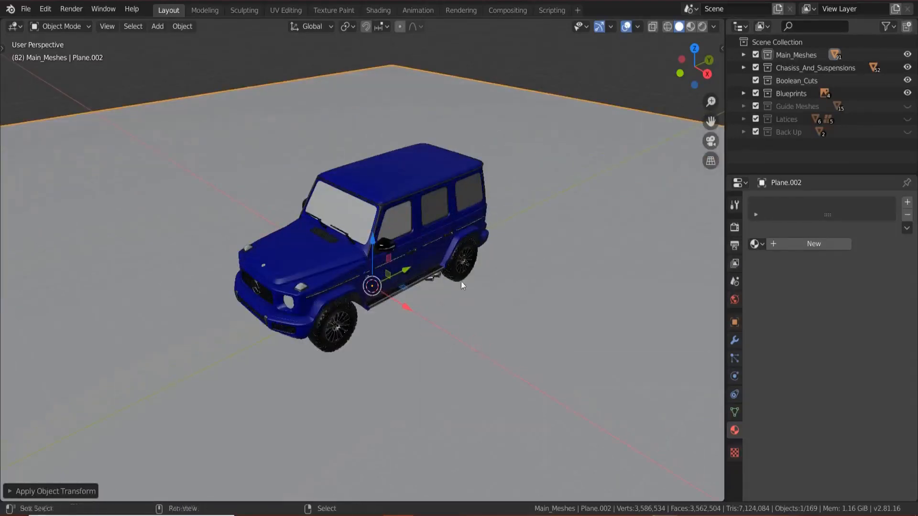
- Examine the car standing on the enlarged ground plane from several angles and distances
middle_click_drag(461, 281, 415, 314, "shift")
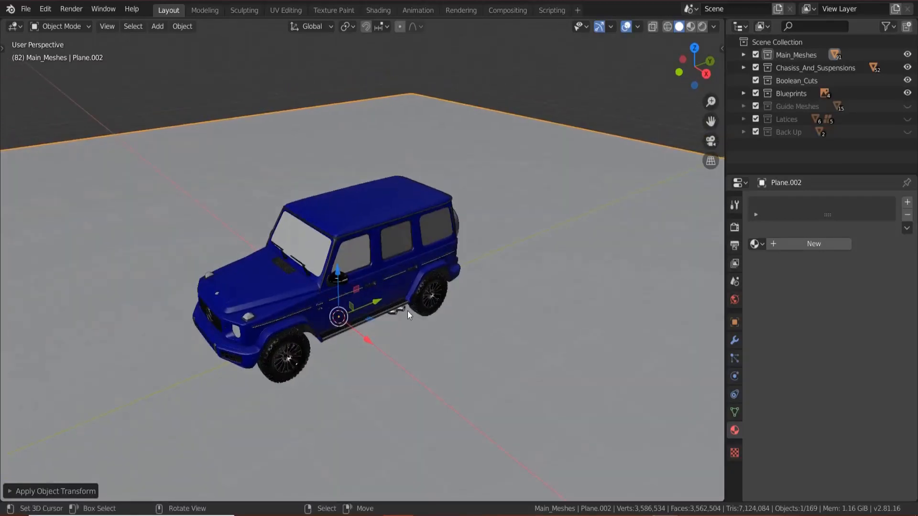
scroll(363, 217, "up", 2)
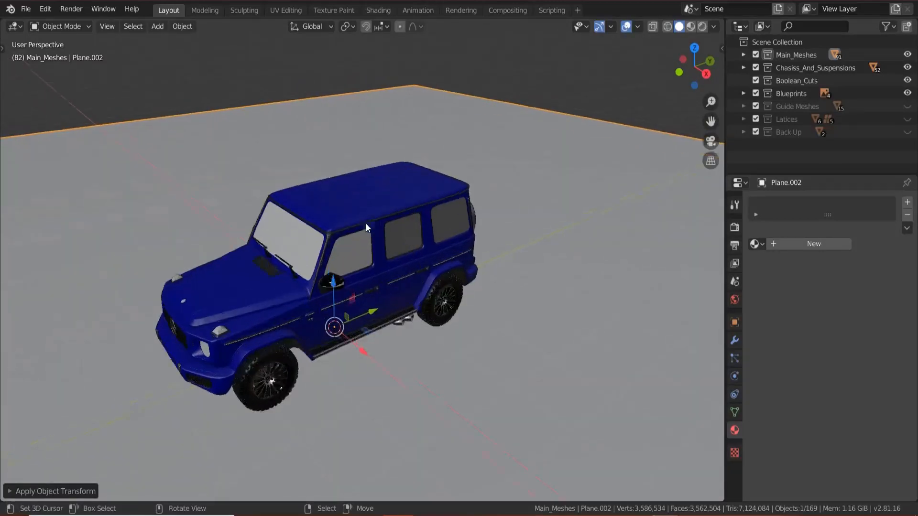
middle_click_drag(366, 223, 371, 256)
scroll(368, 266, "up", 1)
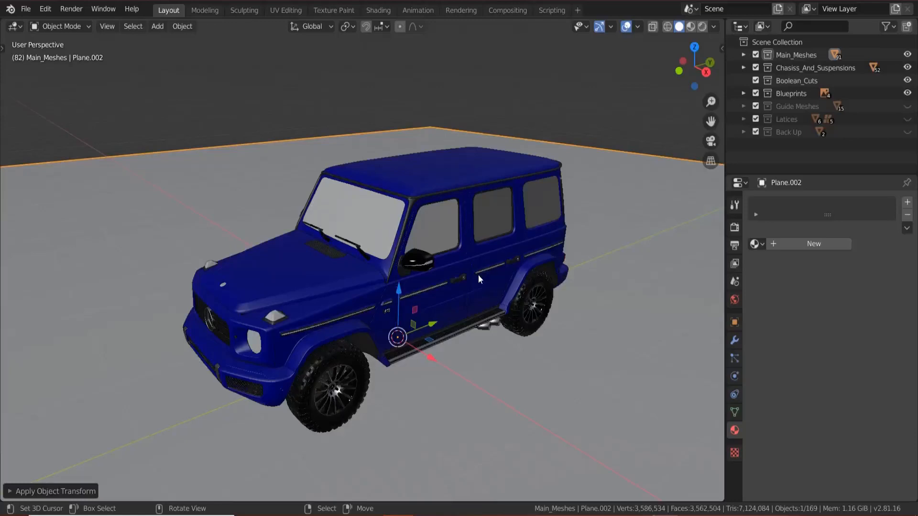
scroll(470, 281, "up", 2)
middle_click_drag(438, 306, 513, 149)
scroll(500, 299, "down", 5)
scroll(403, 314, "up", 5)
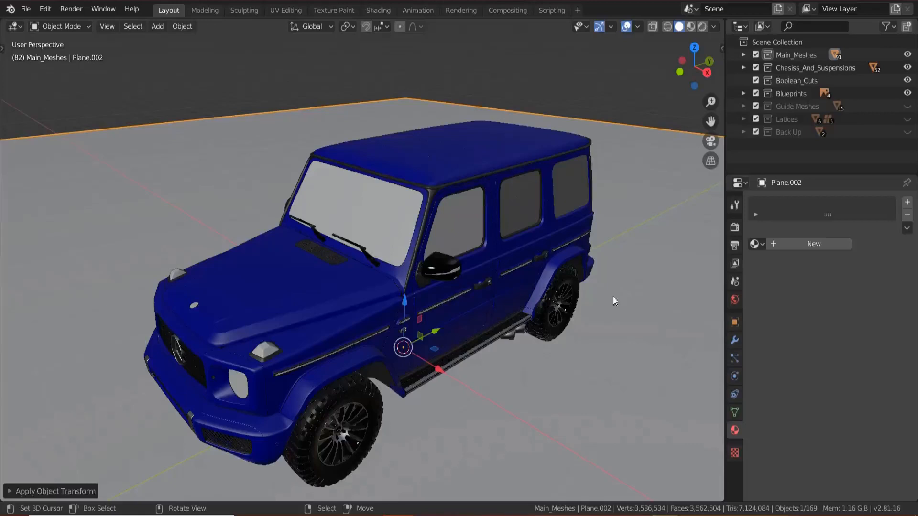
- Enable Shadow Catcher in the ground plane's object visibility settings
left_click(732, 322)
scroll(800, 364, "down", 5)
left_click(800, 367)
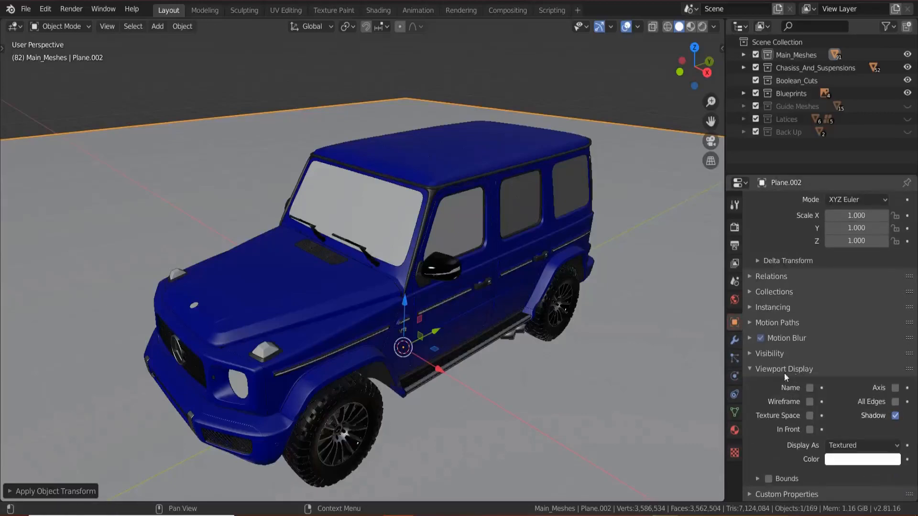
left_click(746, 355)
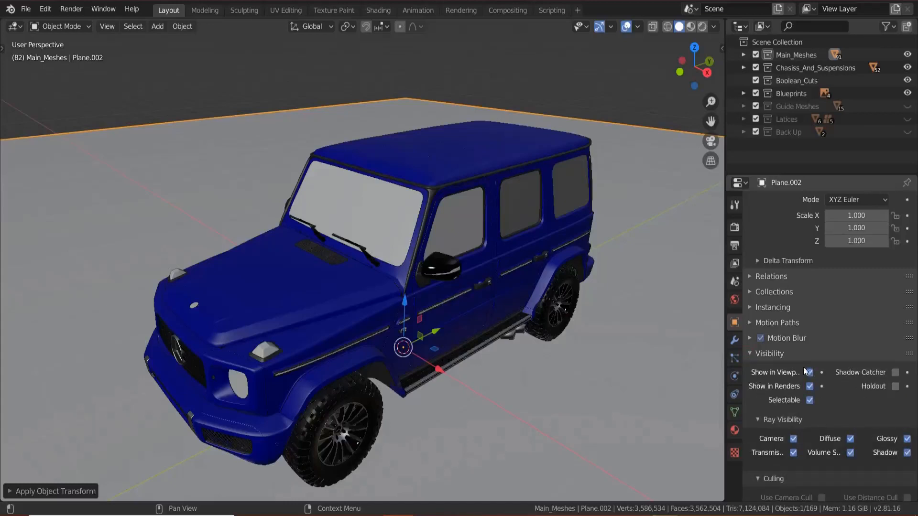
left_click(895, 372)
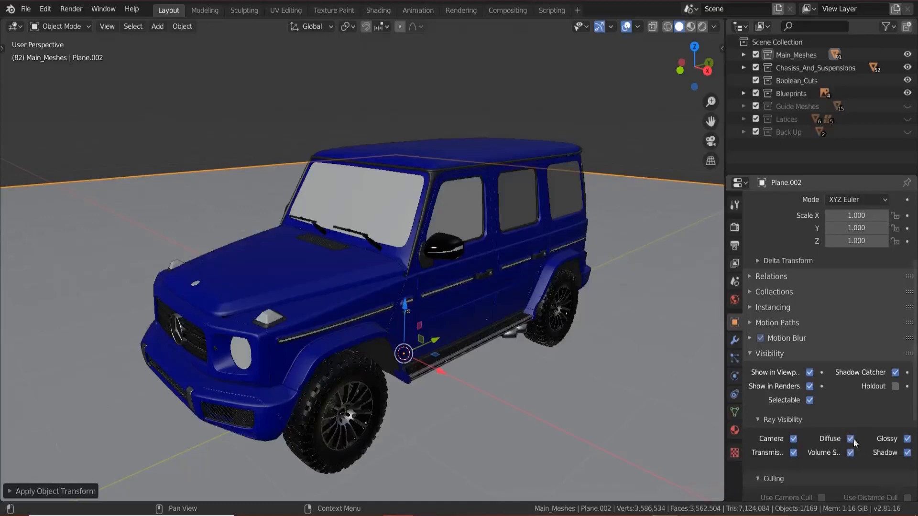
- Check how the whole car sits on the ground plane from different heights and sides
scroll(412, 336, "down", 4)
middle_click_drag(413, 336, 563, 336)
middle_click_drag(485, 325, 598, 344)
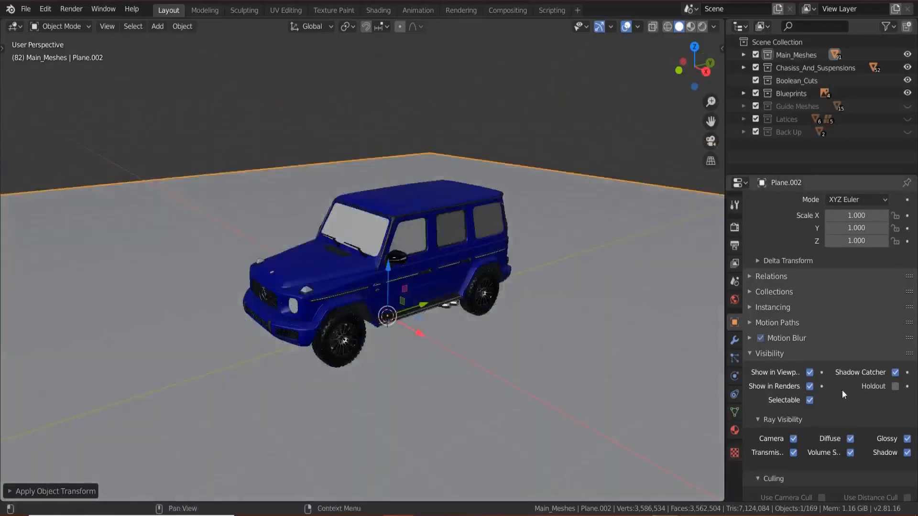
scroll(408, 316, "up", 3)
scroll(401, 314, "down", 3)
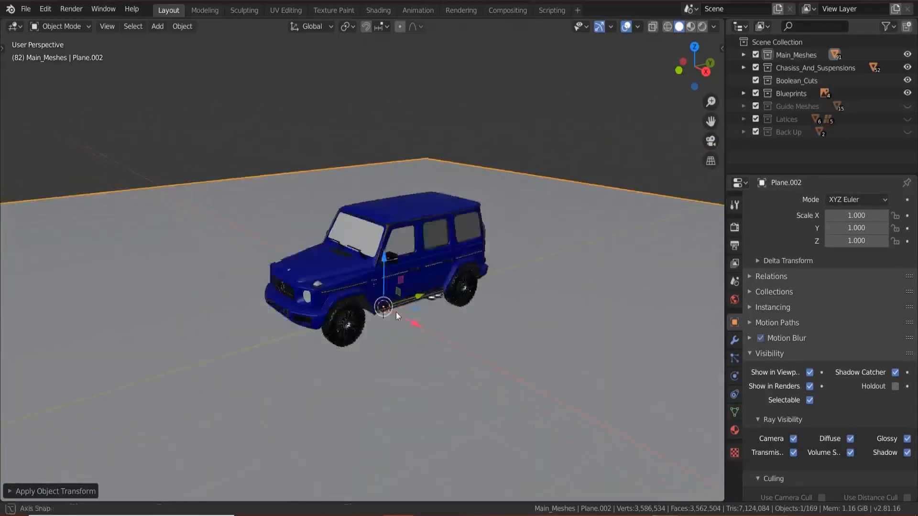
middle_click_drag(396, 312, 443, 328)
scroll(444, 328, "up", 3)
middle_click_drag(675, 331, 645, 320)
scroll(440, 280, "down", 4)
middle_click_drag(440, 281, 455, 220)
scroll(437, 286, "up", 3)
scroll(406, 274, "down", 4)
scroll(421, 275, "up", 5)
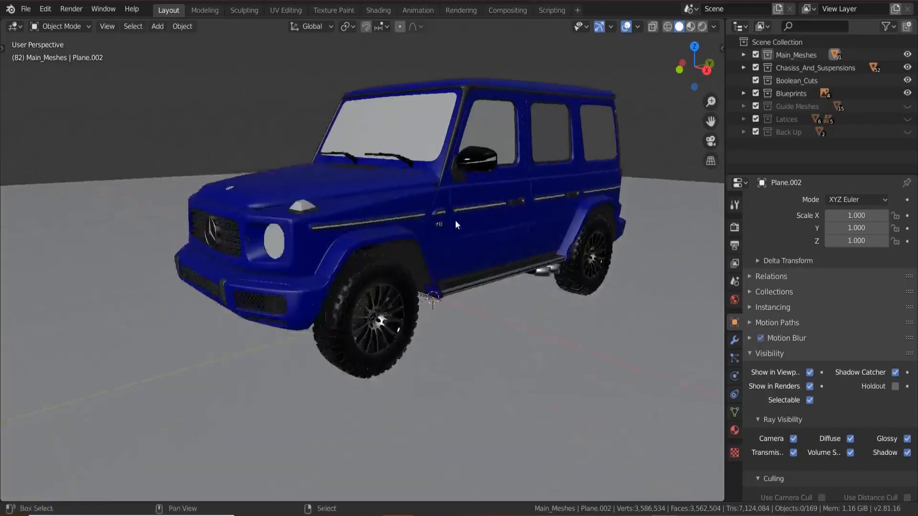
- Select the front left tire and examine closely where its tread meets the ground plane
scroll(455, 220, "up", 4)
middle_click_drag(430, 258, 405, 252)
scroll(389, 272, "up", 2)
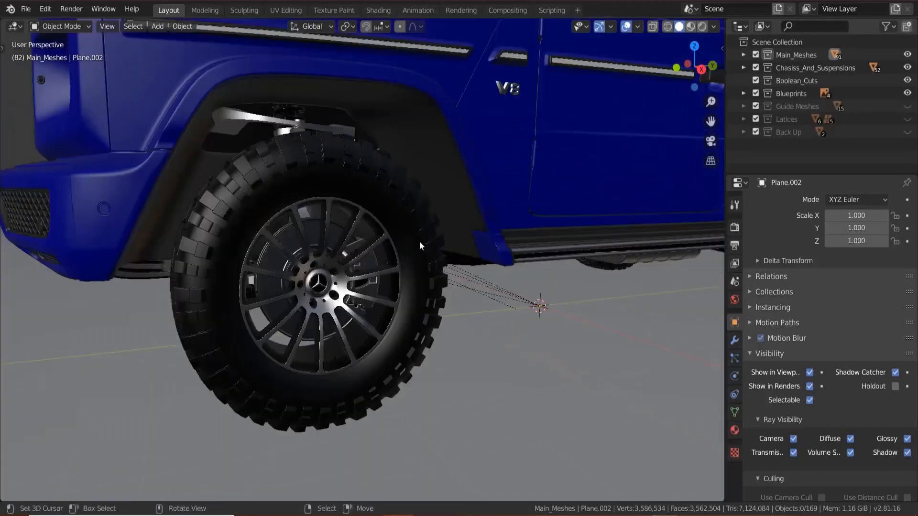
left_click(420, 242)
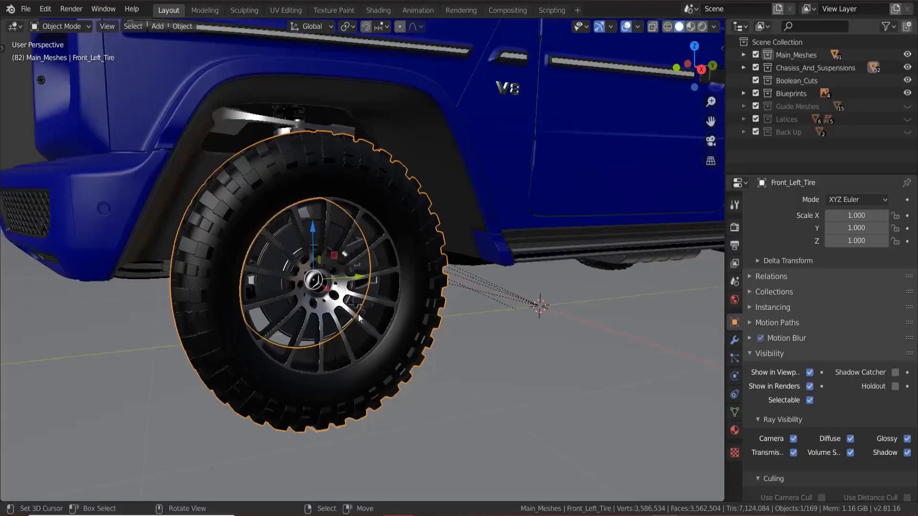
middle_click_drag(359, 314, 369, 292)
scroll(367, 306, "down", 5)
scroll(394, 295, "up", 4)
scroll(351, 275, "up", 4)
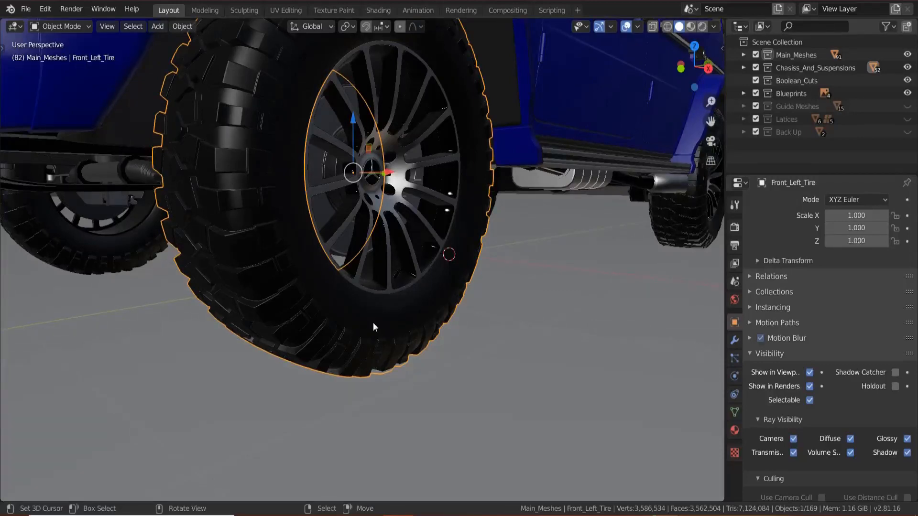
scroll(382, 302, "up", 2)
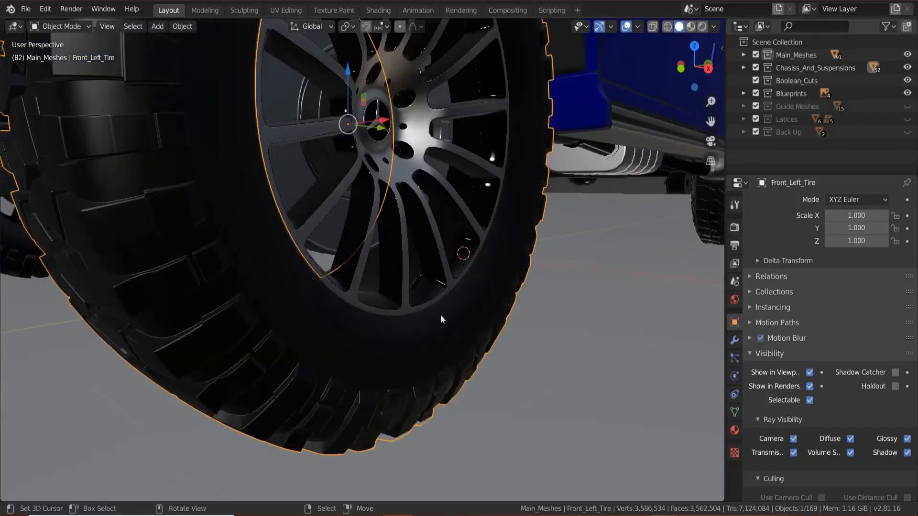
scroll(445, 372, "down", 4)
middle_click_drag(440, 369, 389, 368)
scroll(346, 367, "up", 3)
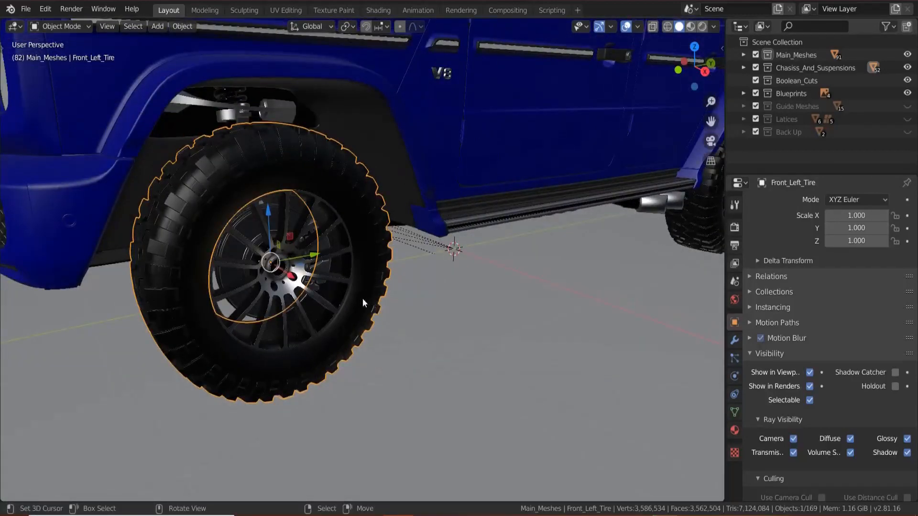
key("KP_3")
key("KP_Decimal")
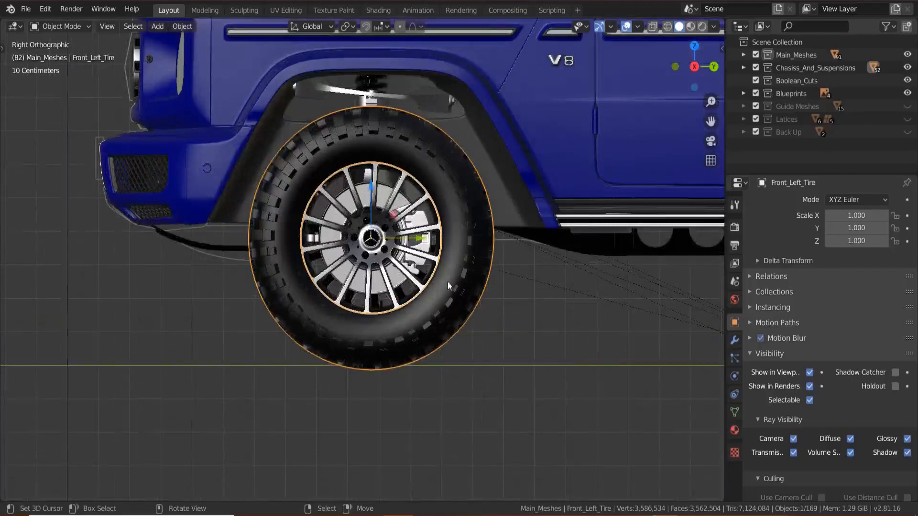
scroll(447, 281, "up", 2)
key("shift+a")
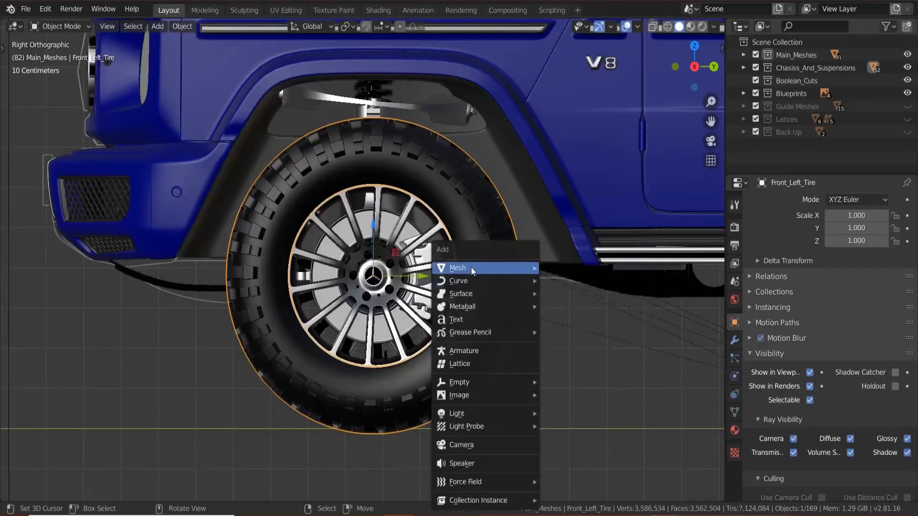
left_click(472, 363)
scroll(360, 303, "down", 5)
middle_click_drag(360, 303, 419, 329)
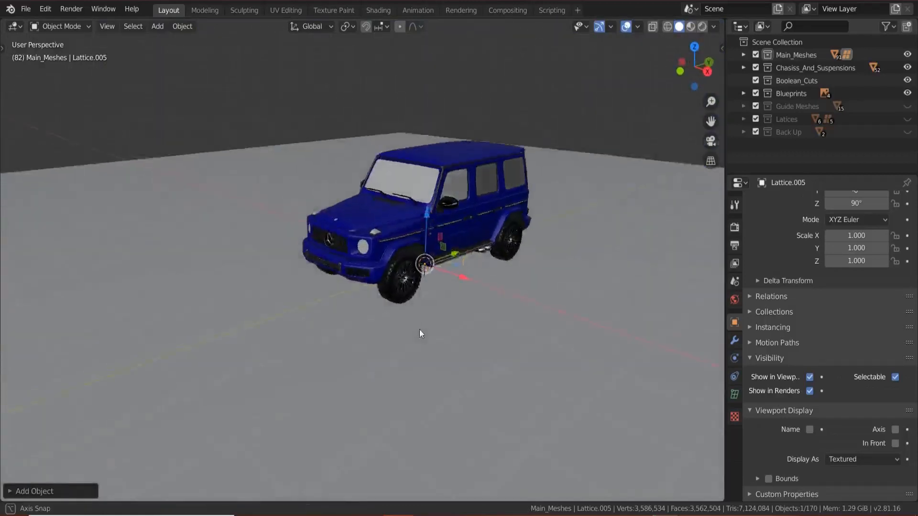
scroll(389, 308, "up", 6)
key("x")
left_click(485, 310)
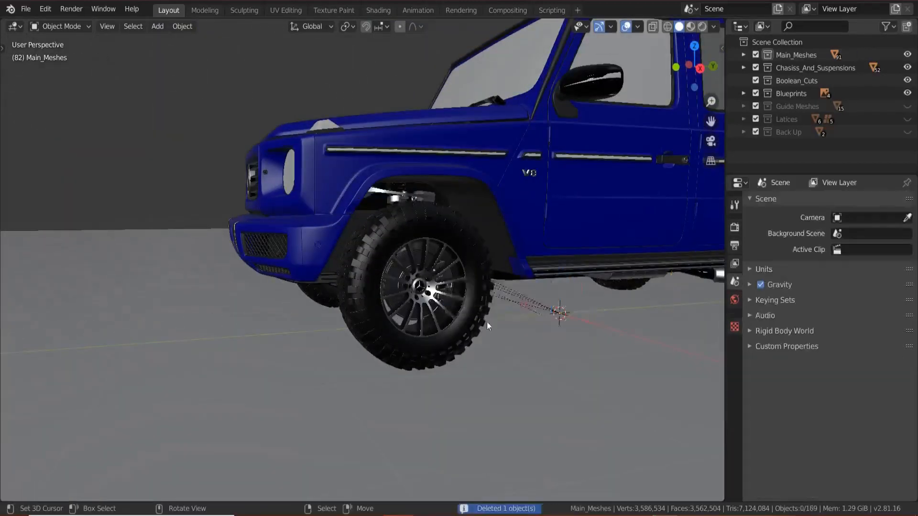
- Select the front left tire and snap the 3D cursor to it
scroll(487, 323, "up", 2)
left_click(512, 314)
key("shift+s")
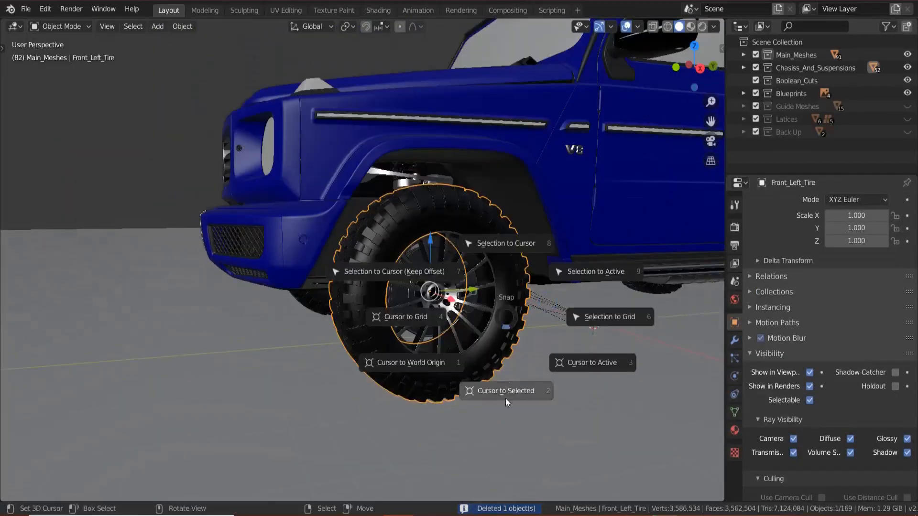
left_click(505, 398)
- Add a lattice at the 3D cursor in the centre of the front left tire
key("KP_3")
scroll(437, 392, "up", 4)
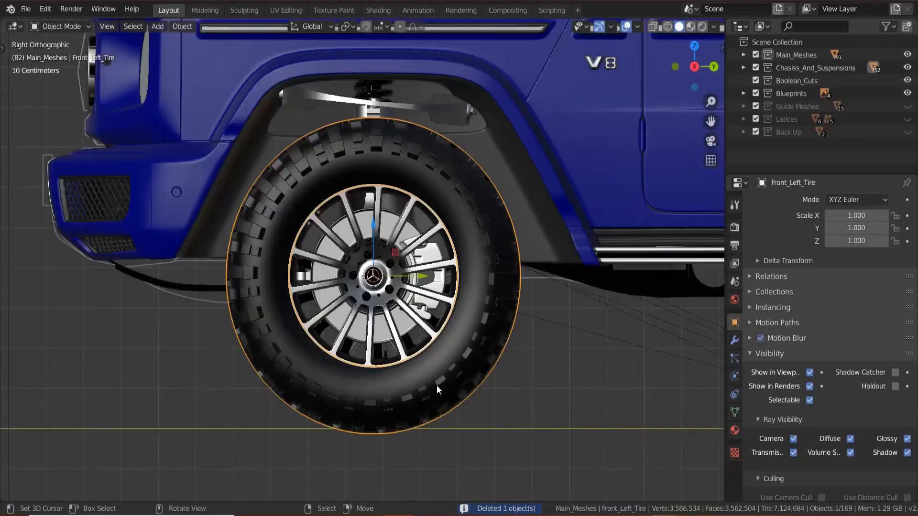
scroll(435, 303, "down", 1)
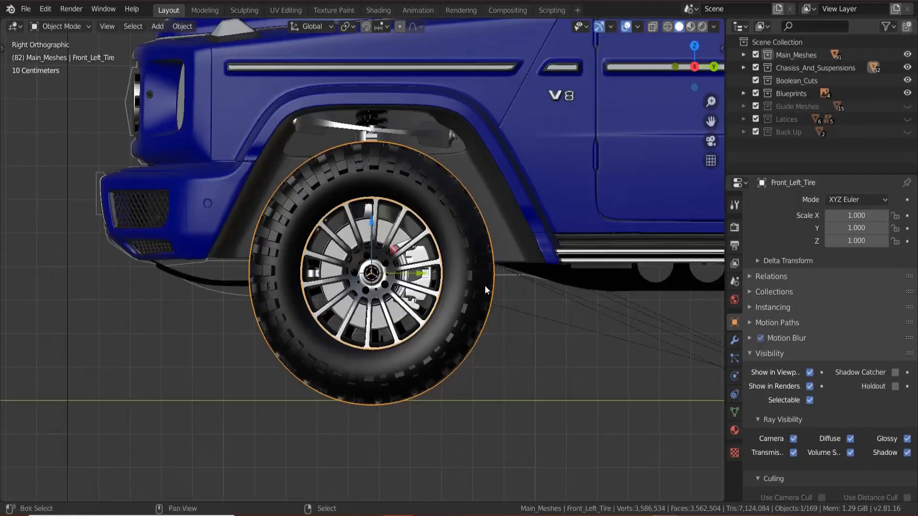
key("shift+a")
left_click(484, 285)
scroll(422, 302, "down", 3)
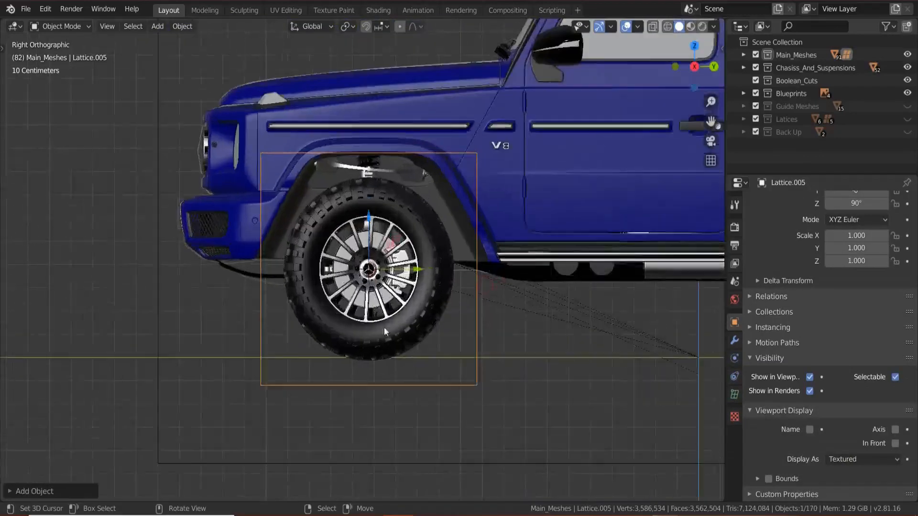
middle_click_drag(384, 327, 451, 348)
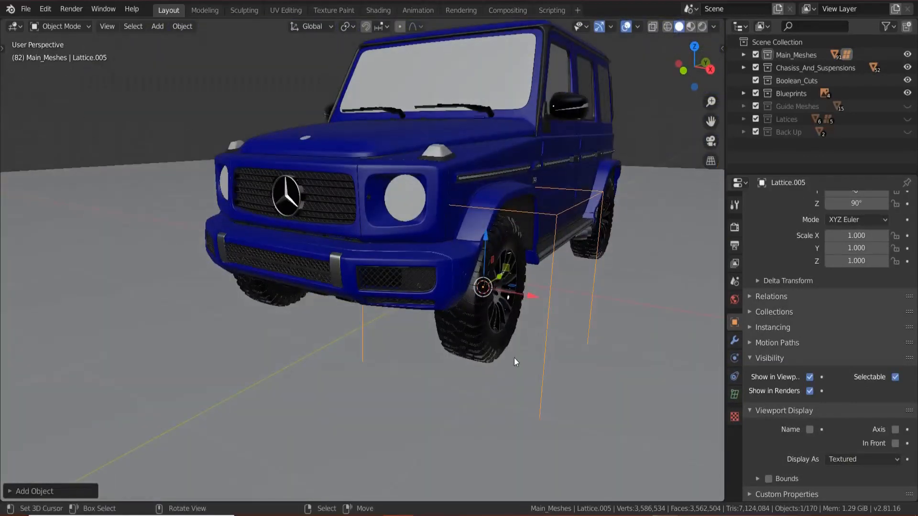
- Scale the lattice along global X to about 0.345 so it closely encloses the tire's width
key("KP_1")
scroll(514, 357, "up", 5)
scroll(554, 356, "up", 4, "ctrl")
key("s")
key("x")
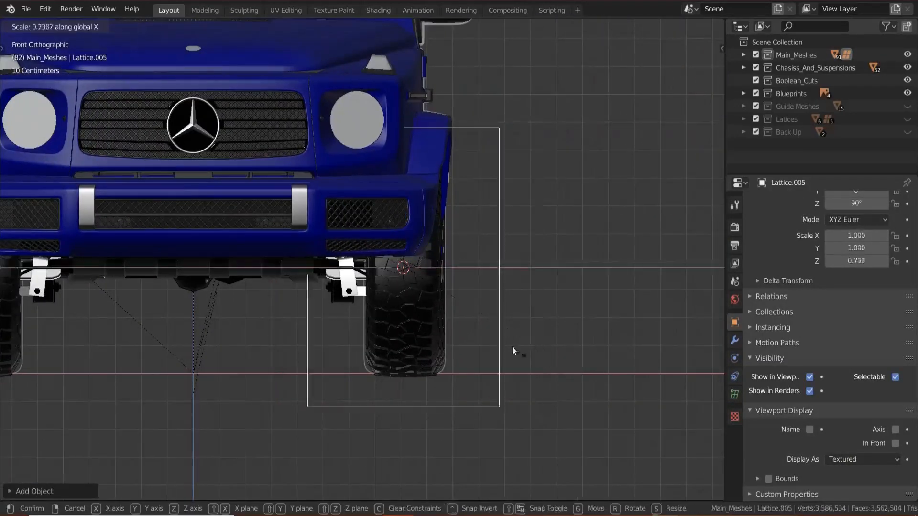
left_click(454, 311)
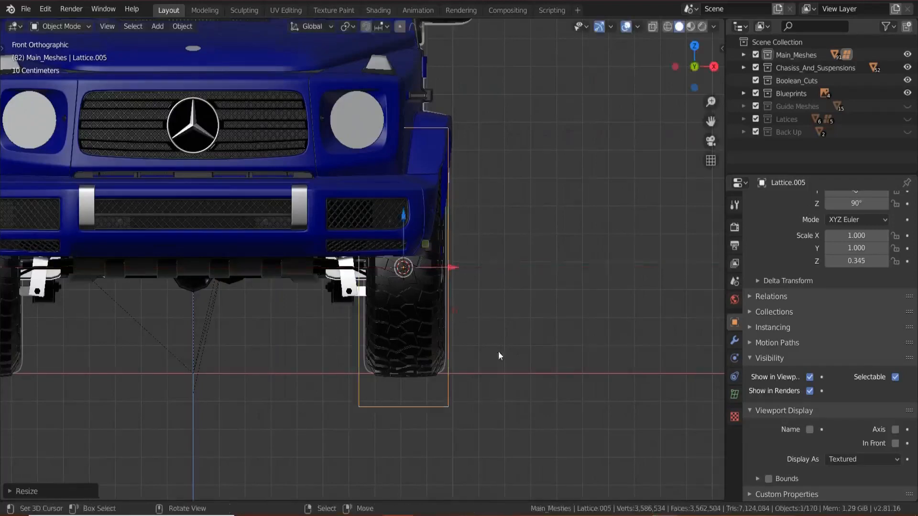
- Scale the lattice along global Z to about 0.791 so its lower edge sits just below the tire tread
scroll(499, 352, "up", 2)
scroll(580, 437, "down", 1)
key("z")
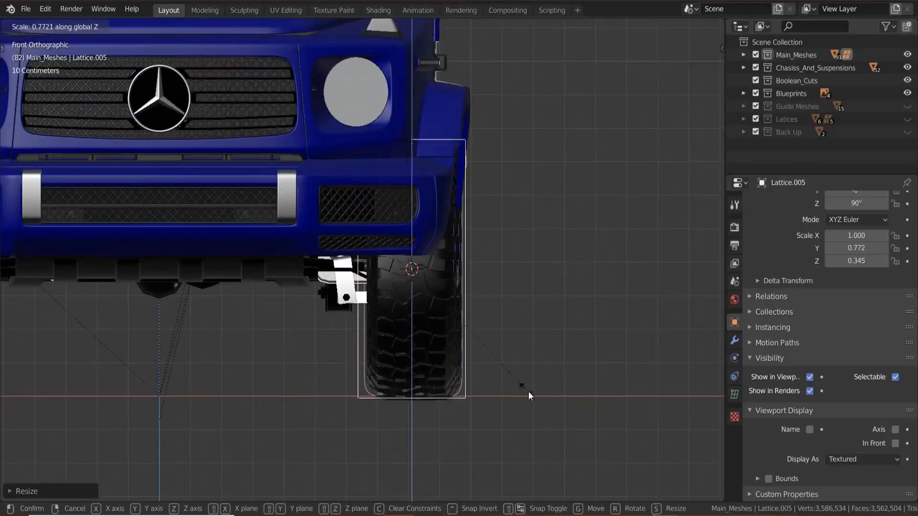
left_click(552, 409)
scroll(499, 414, "up", 5)
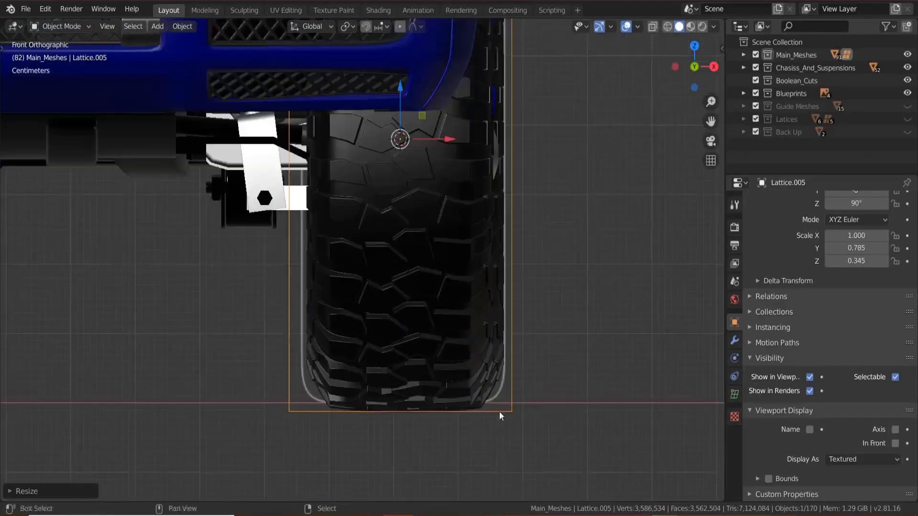
key("z")
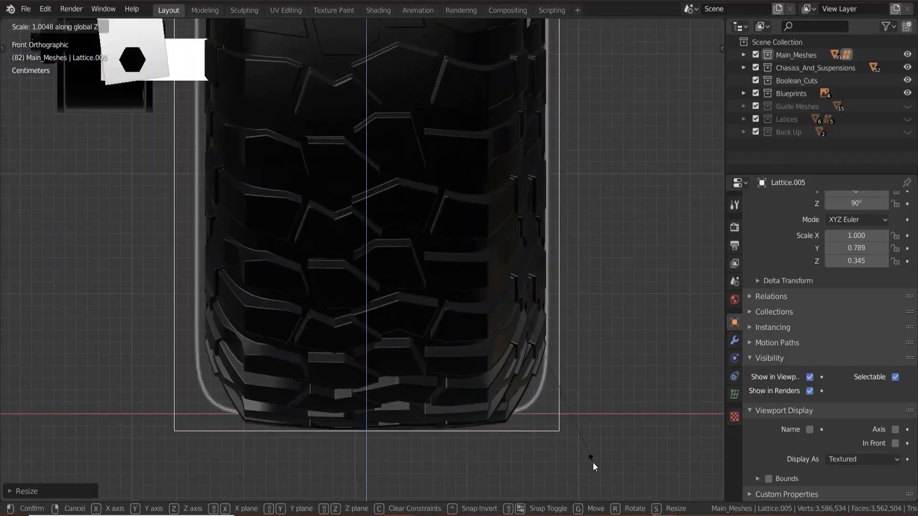
left_click(604, 473)
scroll(471, 345, "down", 5)
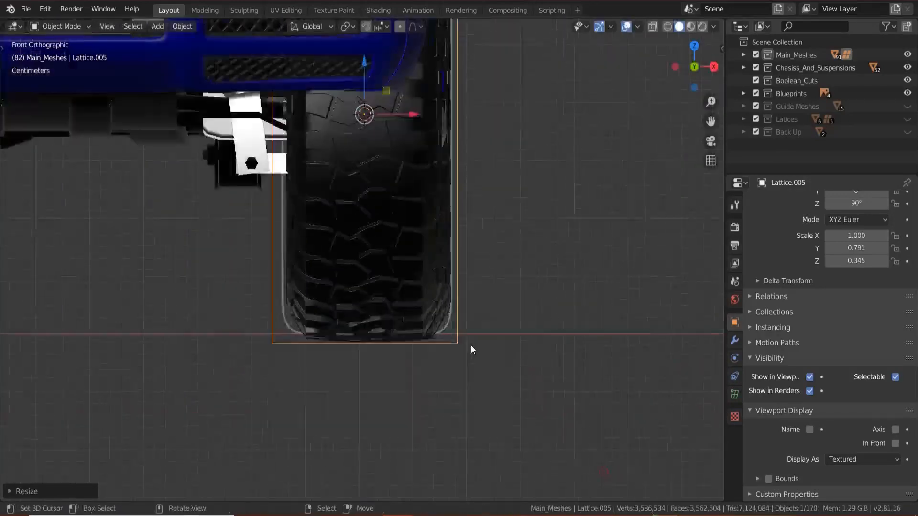
middle_click_drag(471, 345, 386, 357)
key("KP_3")
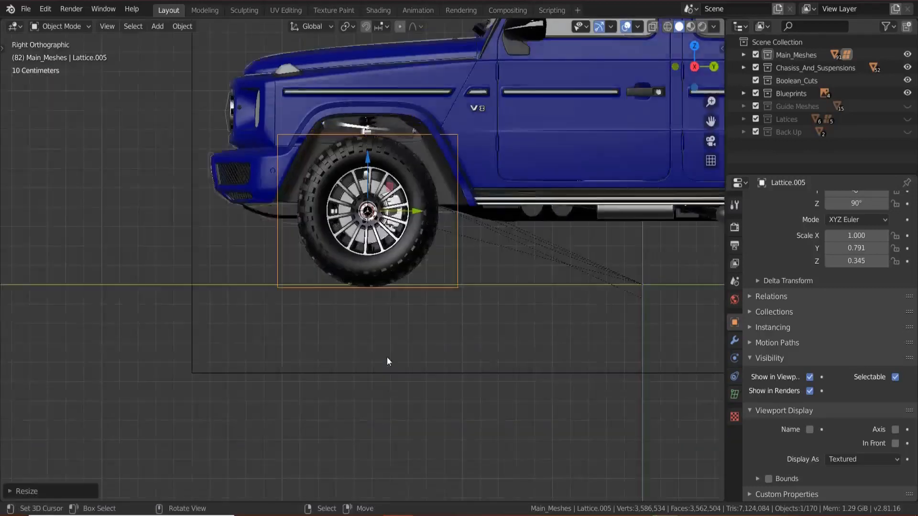
- Scale the lattice along global Y to about 0.796 so its sides fit the front and rear of the tire
scroll(378, 358, "up", 5)
middle_click_drag(387, 319, 369, 406, "shift")
key("s")
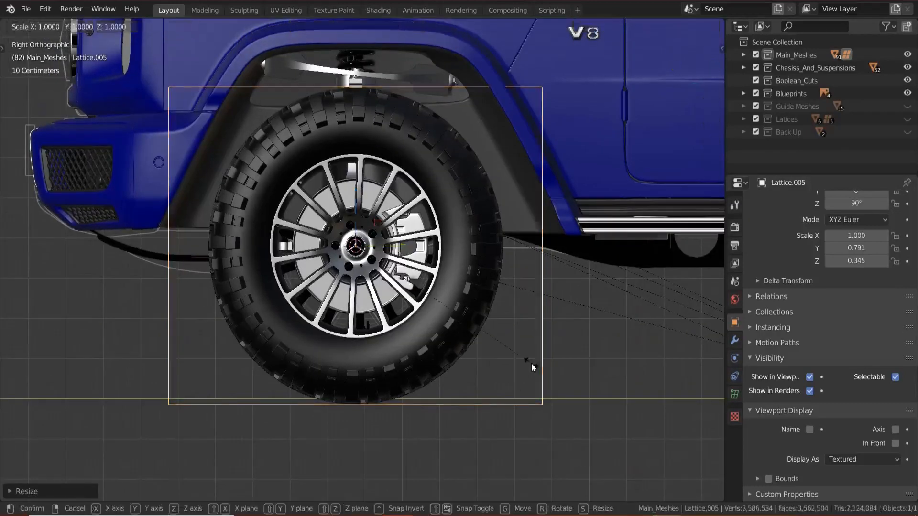
key("y")
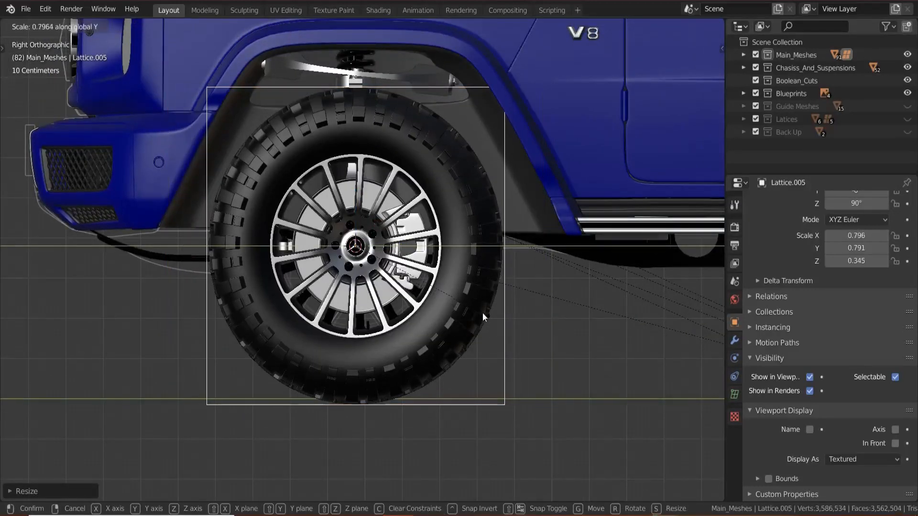
left_click(483, 313)
- Set the lattice's U resolution to 8 in its object data properties
middle_click_drag(299, 292, 345, 319)
scroll(346, 319, "up", 2)
middle_click_drag(470, 300, 422, 319, "shift")
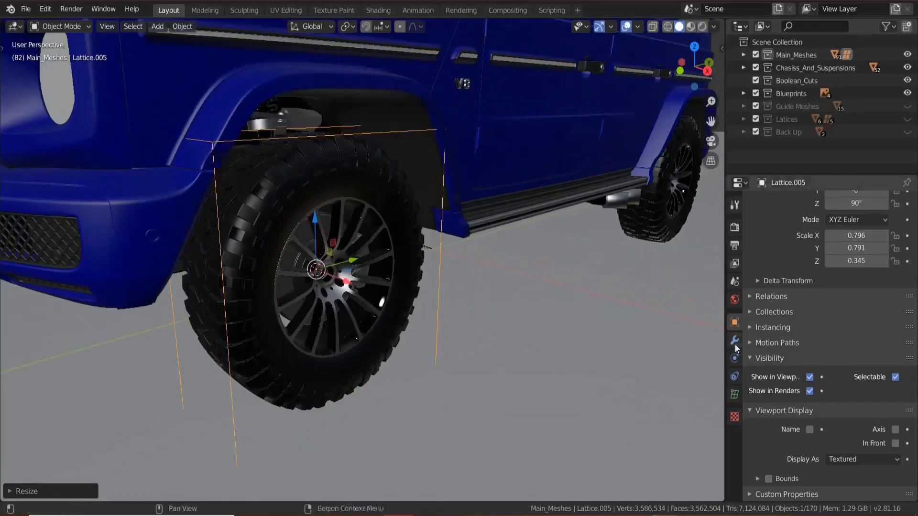
left_click(734, 395)
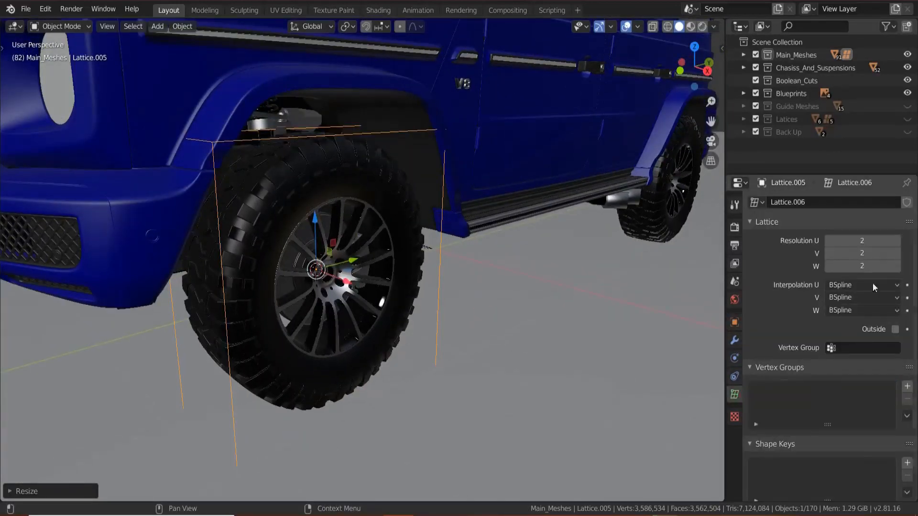
left_click(897, 242)
left_click(897, 242)
left_click(897, 242)
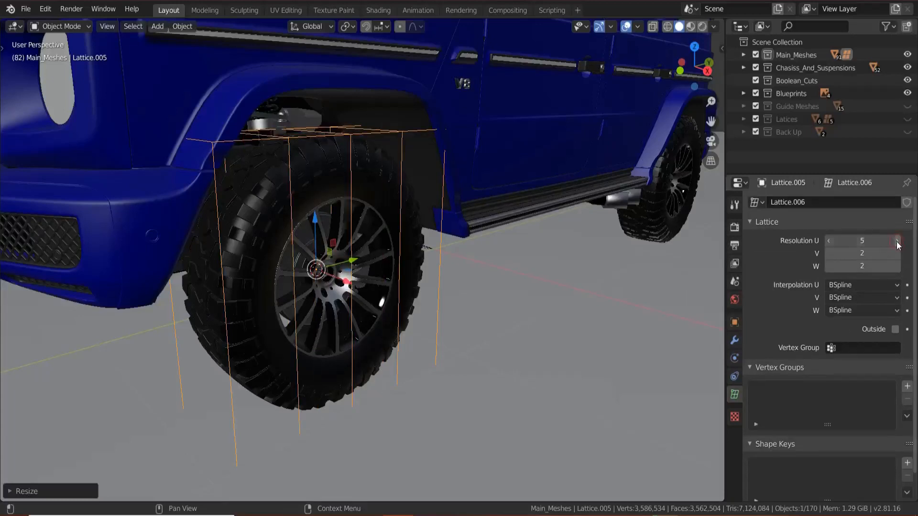
left_click(897, 242)
left_click(896, 242)
left_click(897, 242)
- Raise the lattice's V resolution to 9 to add horizontal divisions across the tire
middle_click_drag(459, 287, 523, 291)
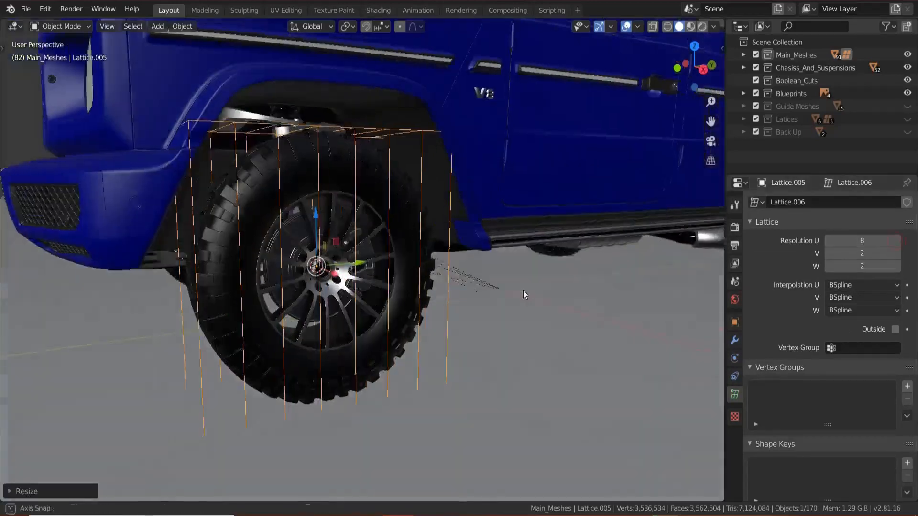
left_click(896, 254)
left_click(895, 254)
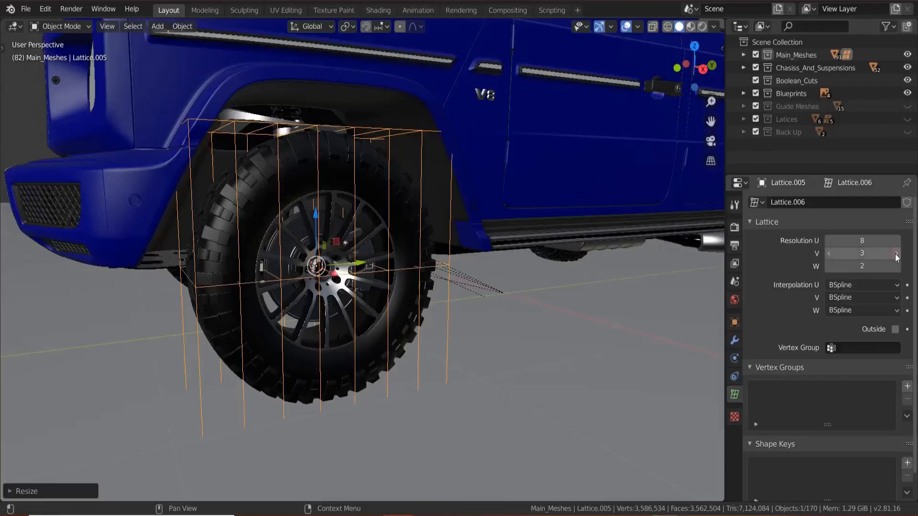
left_click(895, 253)
left_click(896, 253)
left_click(896, 253)
left_click(895, 254)
left_click(895, 253)
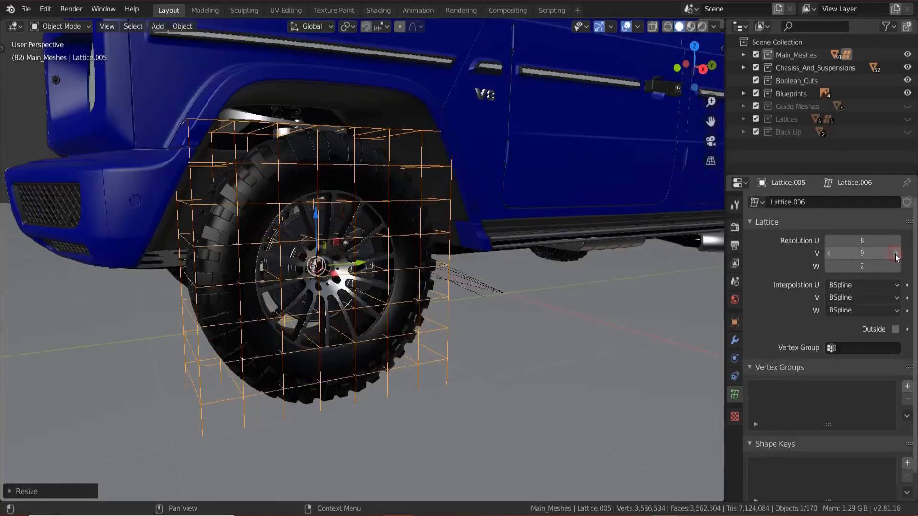
- Check the divisions from the right side view and raise the lattice's V resolution to 11
key("KP_3")
scroll(502, 311, "up", 3)
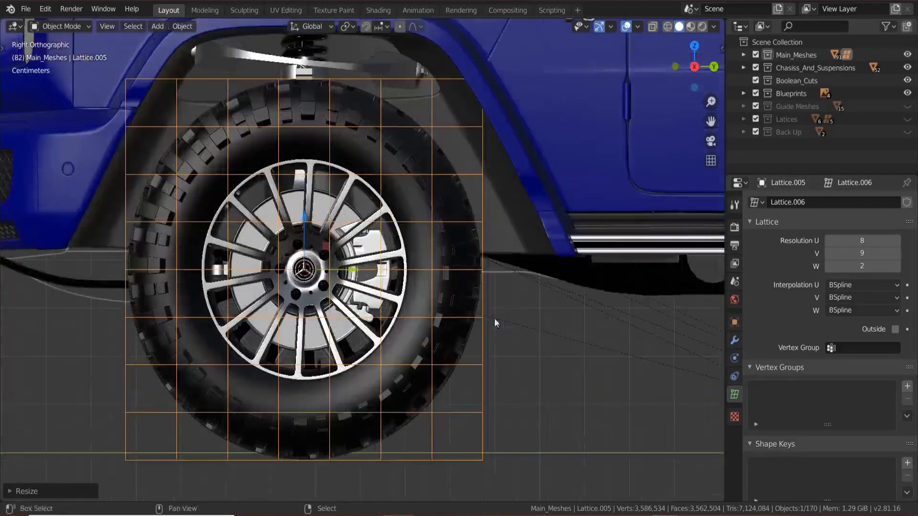
scroll(421, 279, "up", 1)
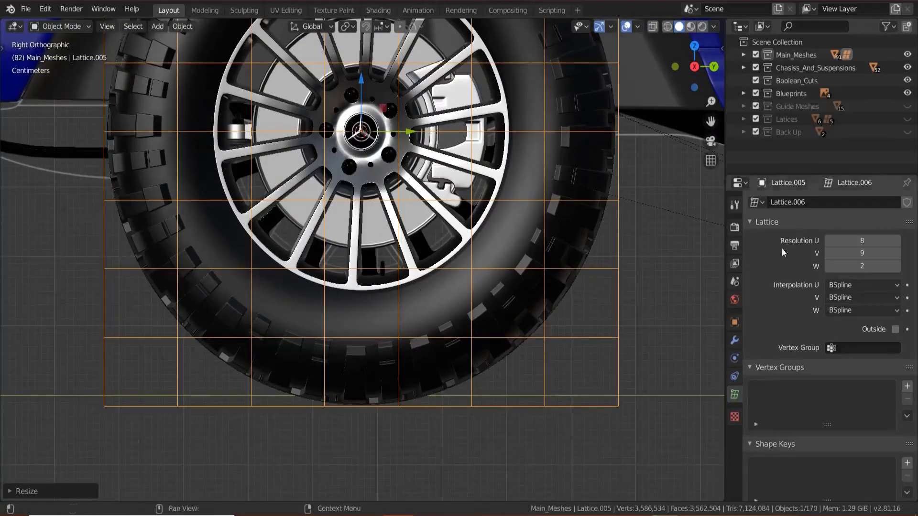
left_click(897, 254)
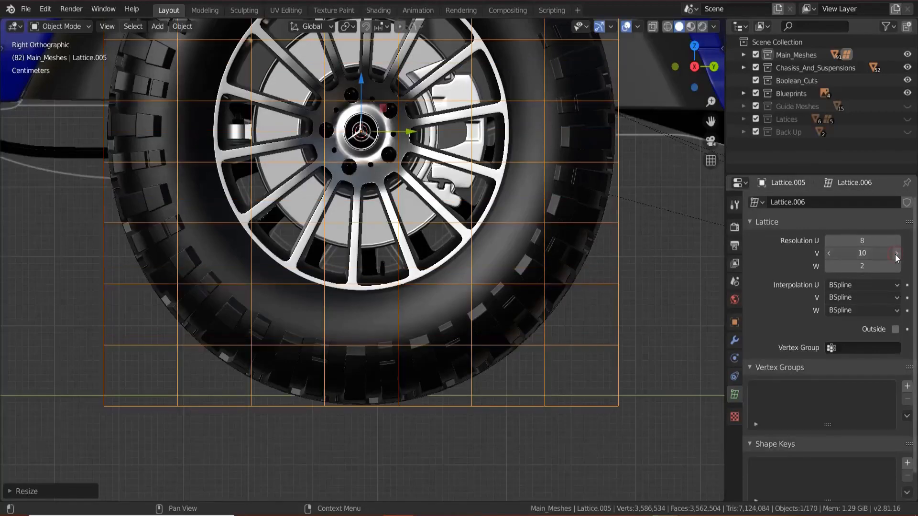
left_click(897, 254)
- Examine how the horizontal lattice rows line up with the rim's lower edge and the tire's sidewall
scroll(480, 302, "down", 3)
middle_click_drag(481, 302, 360, 335)
scroll(334, 313, "up", 3)
scroll(344, 311, "up", 3)
scroll(348, 313, "down", 4)
key("KP_3")
scroll(356, 342, "up", 5)
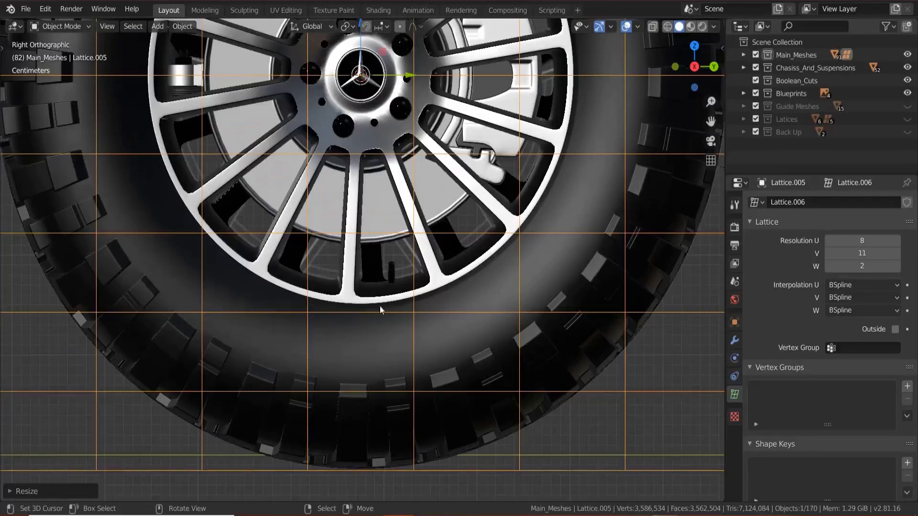
scroll(389, 311, "down", 3)
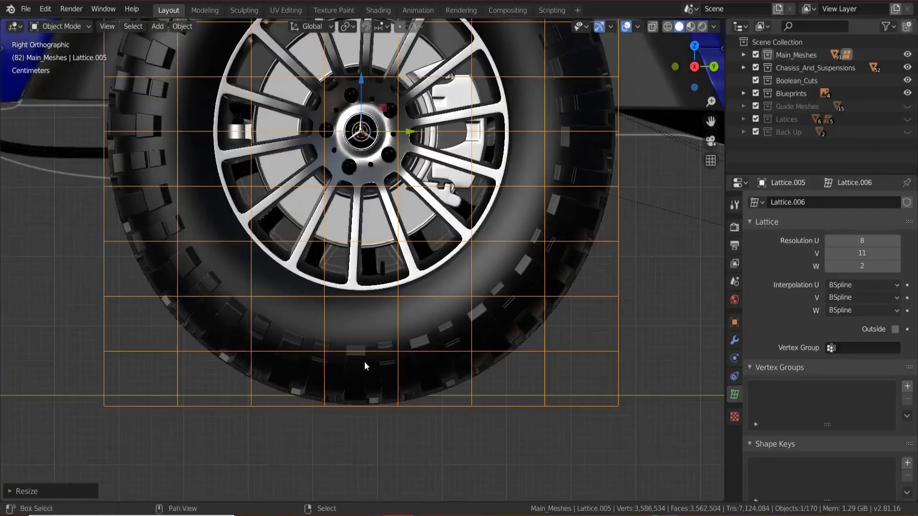
scroll(377, 326, "down", 2)
scroll(376, 315, "up", 4)
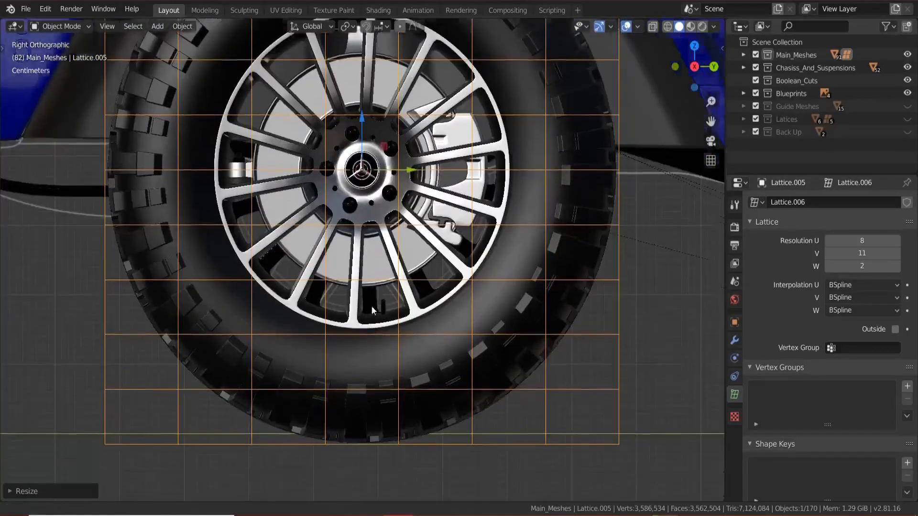
scroll(411, 330, "up", 5)
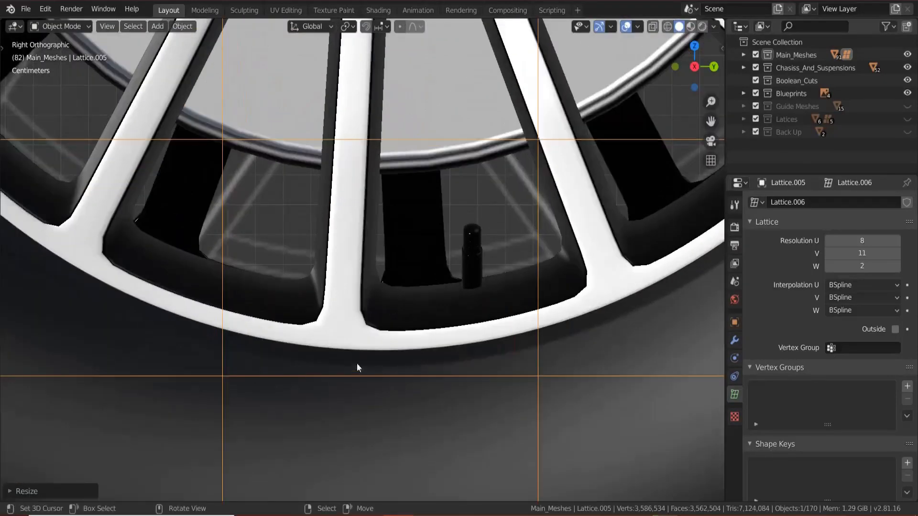
scroll(391, 351, "down", 4)
scroll(391, 291, "up", 3)
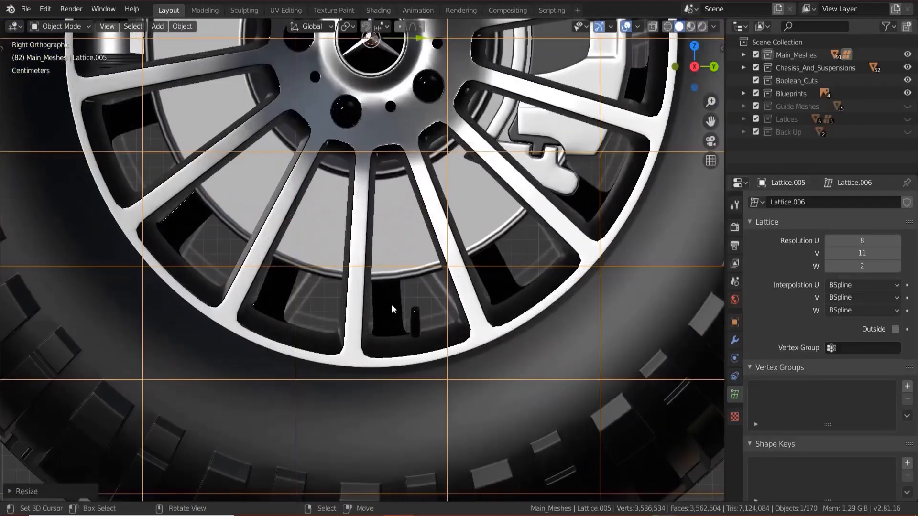
- Increase the lattice's V resolution to 16 so a row falls just below the rim's lower edge
left_click(894, 254)
left_click(895, 254)
left_click(895, 254)
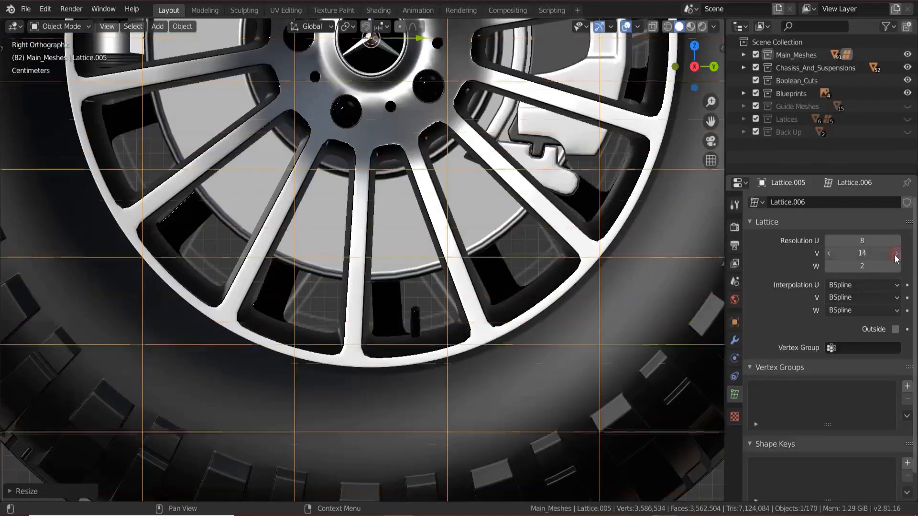
left_click(895, 253)
left_click(895, 254)
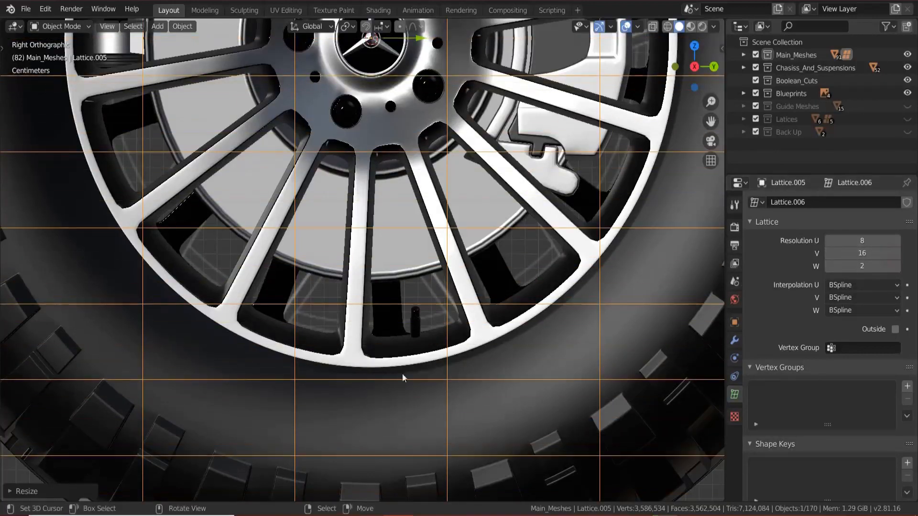
- Select the front left tire and the lattice around it, and parent the tire to the lattice with Lattice Deform
scroll(411, 349, "down", 4)
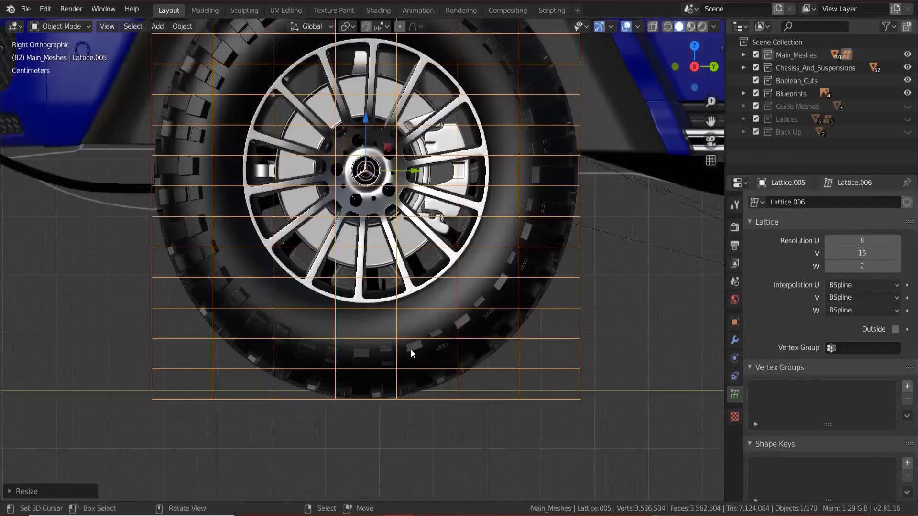
scroll(396, 330, "down", 2)
middle_click_drag(397, 323, 359, 310)
scroll(416, 335, "down", 4)
scroll(378, 318, "up", 3)
scroll(334, 322, "up", 2)
scroll(343, 319, "down", 3)
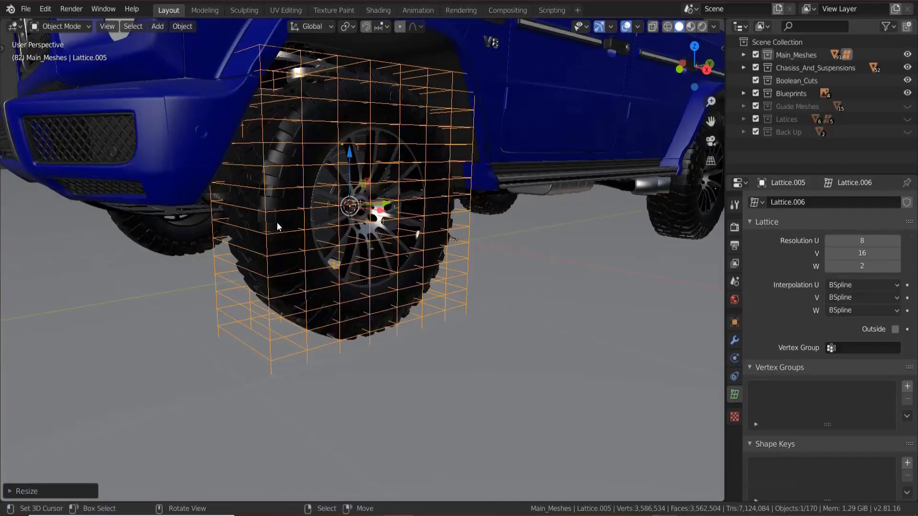
left_click(277, 223)
left_click(460, 226, "shift")
scroll(460, 226, "up", 4)
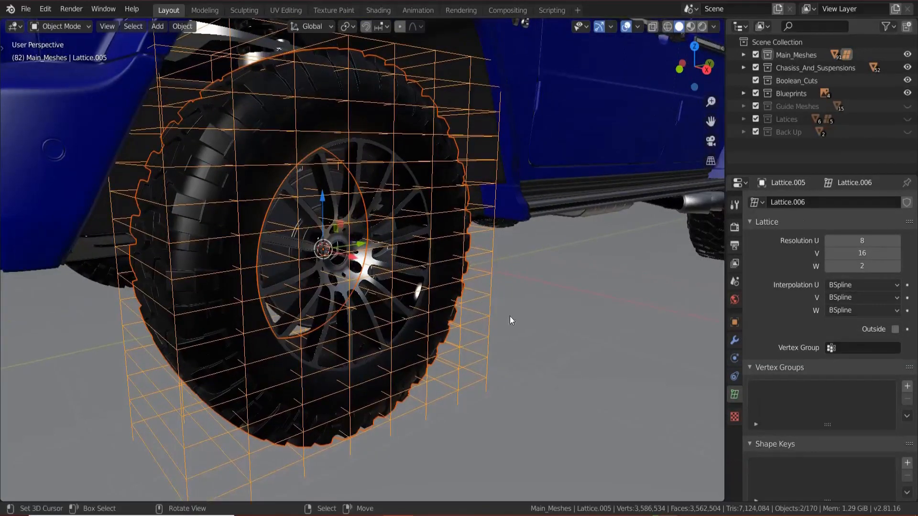
key("ctrl+p")
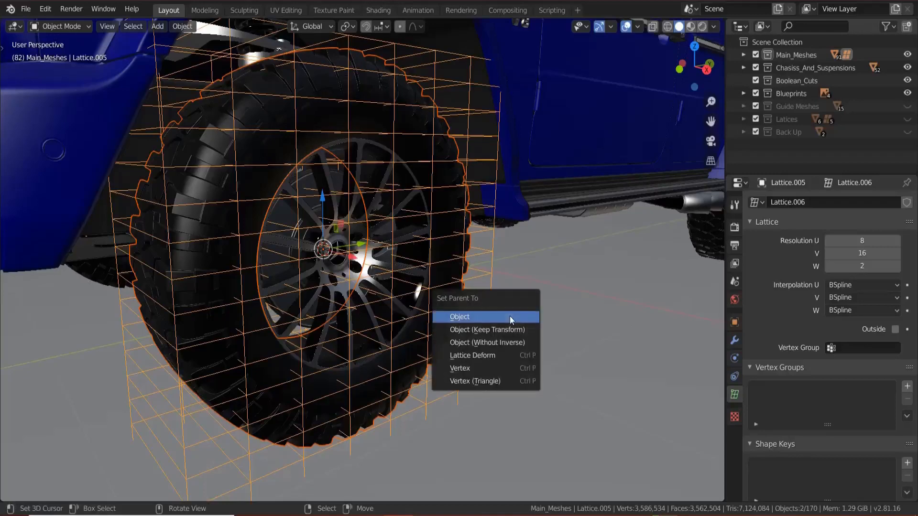
left_click(481, 357)
- Select only the tire's lattice, enter Edit Mode, and try moving one of its lower control points
scroll(439, 341, "down", 5)
mouse_move(438, 342)
middle_mouse_down()
mouse_move(404, 343)
mouse_move(446, 326)
middle_mouse_up()
scroll(404, 343, "up", 3)
scroll(404, 343, "up", 3)
right_click(400, 390)
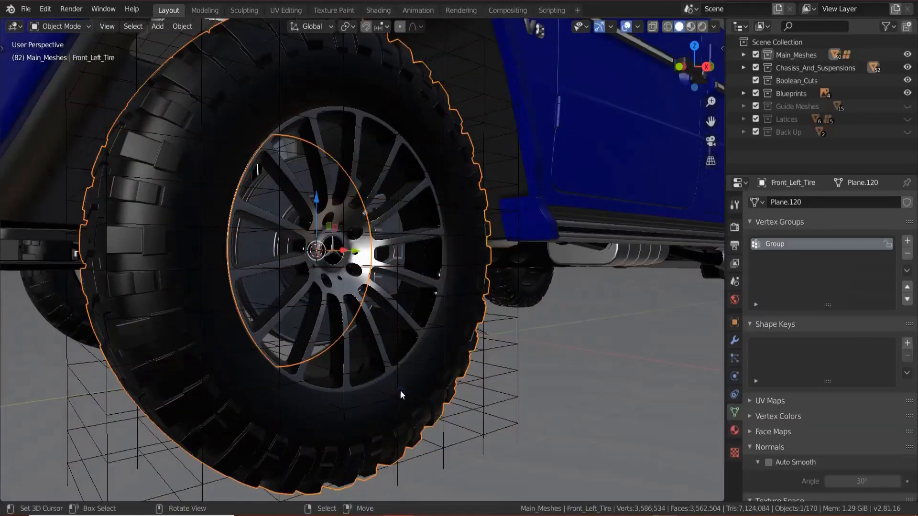
right_click(399, 393)
middle_click_drag(400, 393, 409, 339)
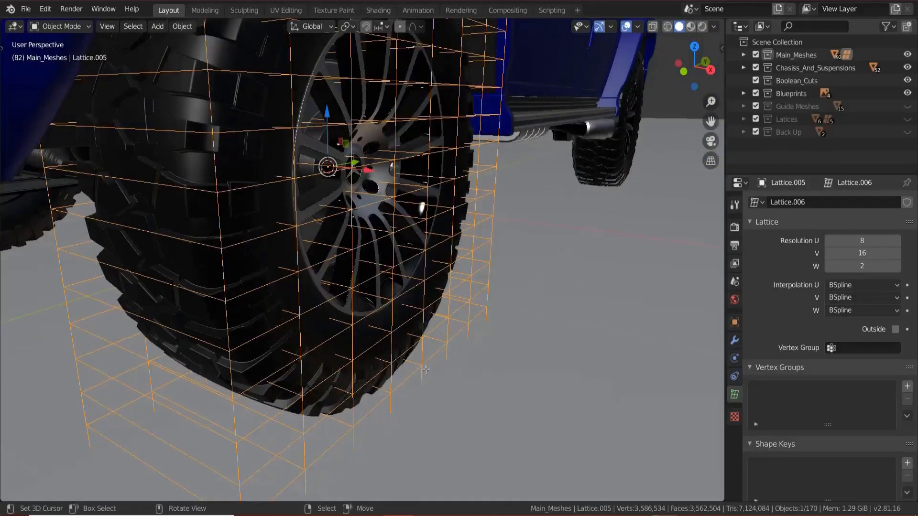
key("Tab")
key("g")
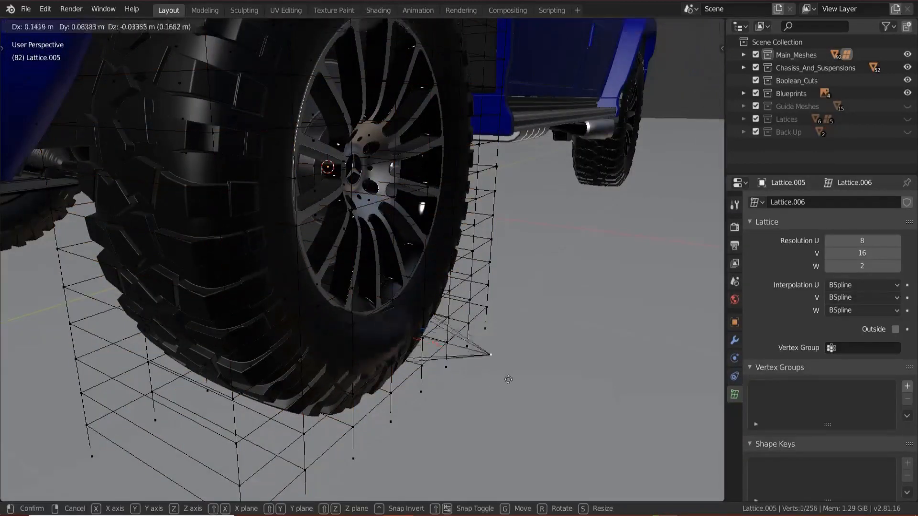
right_click(486, 359)
- Using wireframe in the right side view, box-select the eight lattice points in the second and third lowest rows of the two middle columns, and return to solid shading
scroll(444, 366, "down", 2)
scroll(436, 340, "up", 1)
middle_click_drag(438, 367, 363, 316, "shift")
key("alt+a")
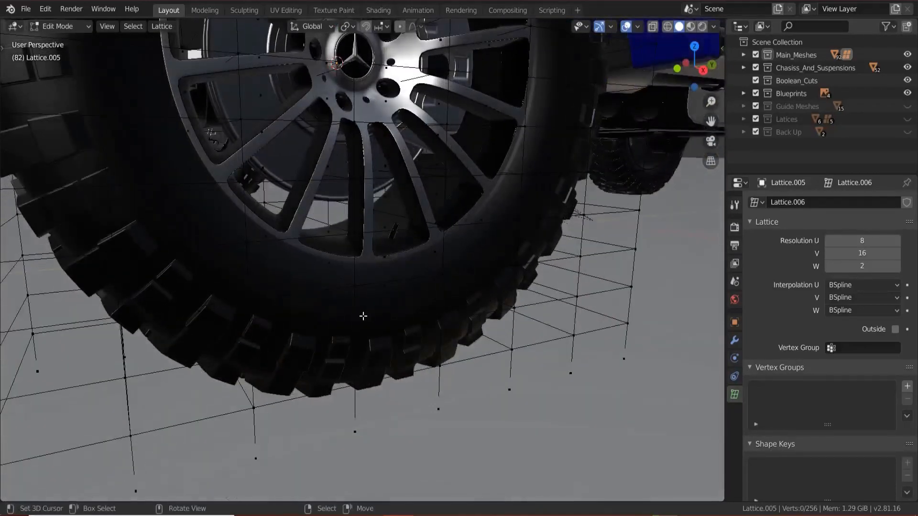
key("KP_3")
scroll(356, 313, "down", 3)
middle_click_drag(265, 256, 294, 281, "shift")
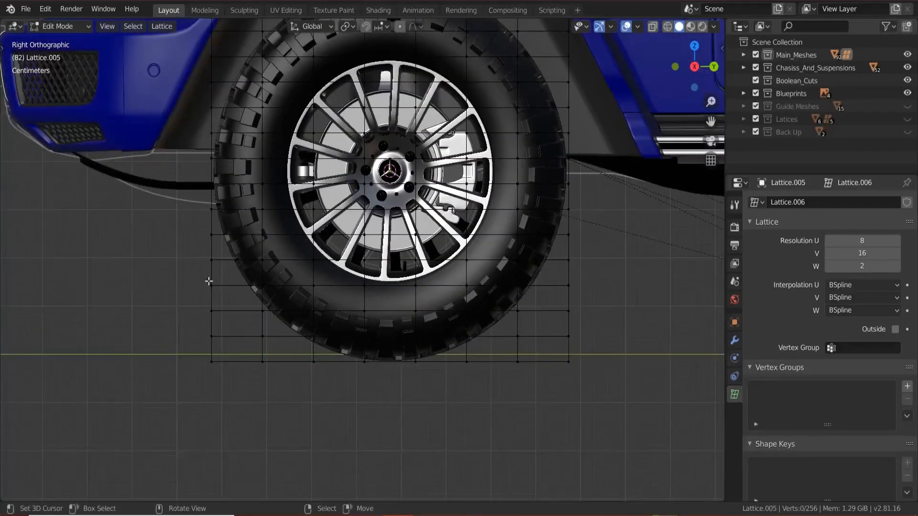
mouse_move(217, 280)
left_mouse_down()
mouse_move(606, 82)
mouse_move(615, 29)
mouse_move(337, 191)
mouse_move(150, 273)
left_mouse_up()
scroll(344, 335, "up", 3)
key("z")
left_click(164, 363)
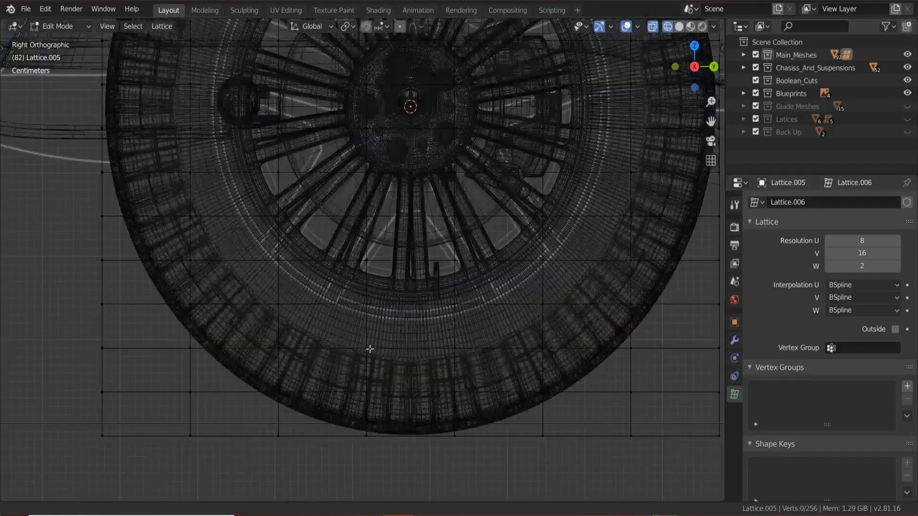
middle_click_drag(377, 372, 364, 330, "shift")
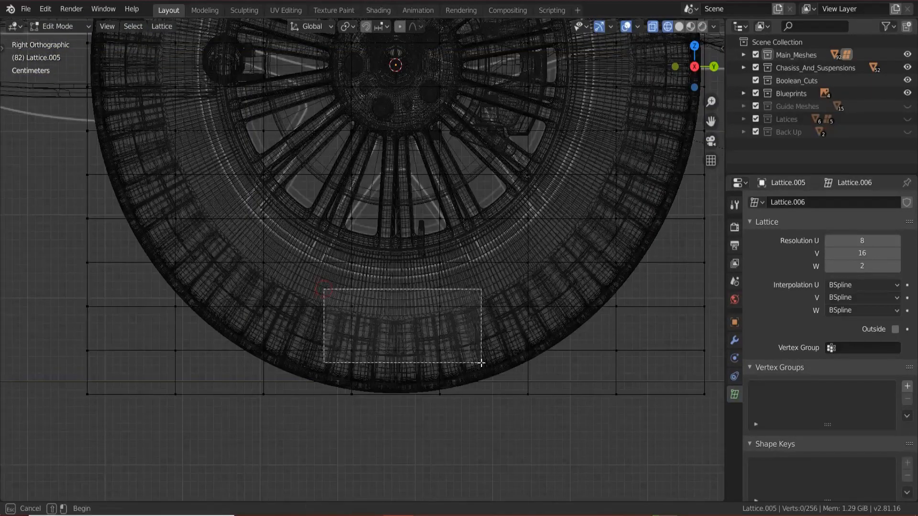
middle_click_drag(362, 363, 253, 352)
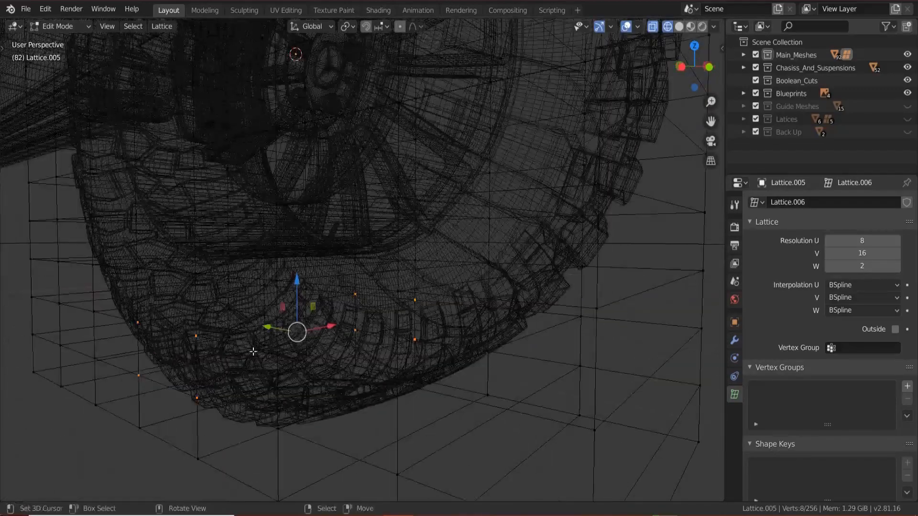
middle_click_drag(497, 345, 382, 339)
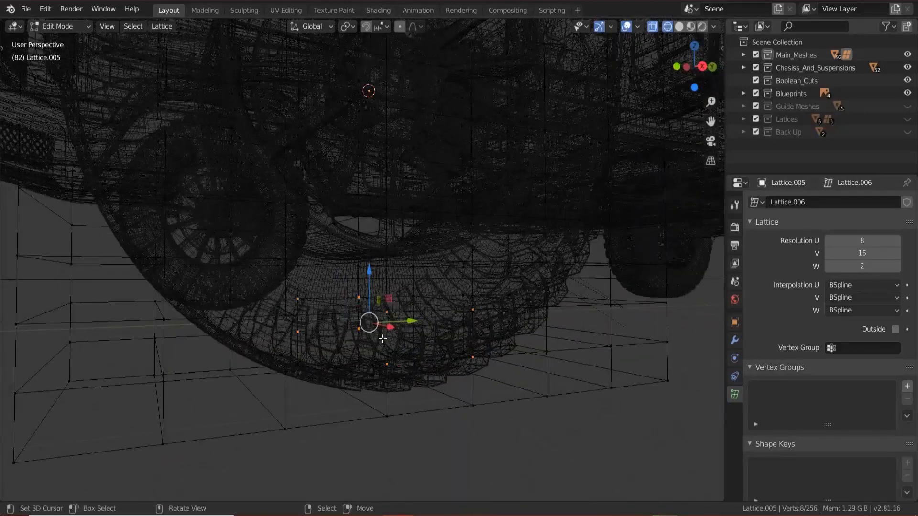
key("KP_3")
mouse_move(320, 294)
middle_mouse_down()
mouse_move(340, 371)
mouse_move(416, 385)
mouse_move(357, 371)
mouse_move(496, 381)
mouse_move(424, 382)
mouse_move(454, 392)
middle_mouse_up()
key("shift+z")
- Try widening the selected lattice points along global X, check the tire bulge from the front, and undo the scaling
key("s")
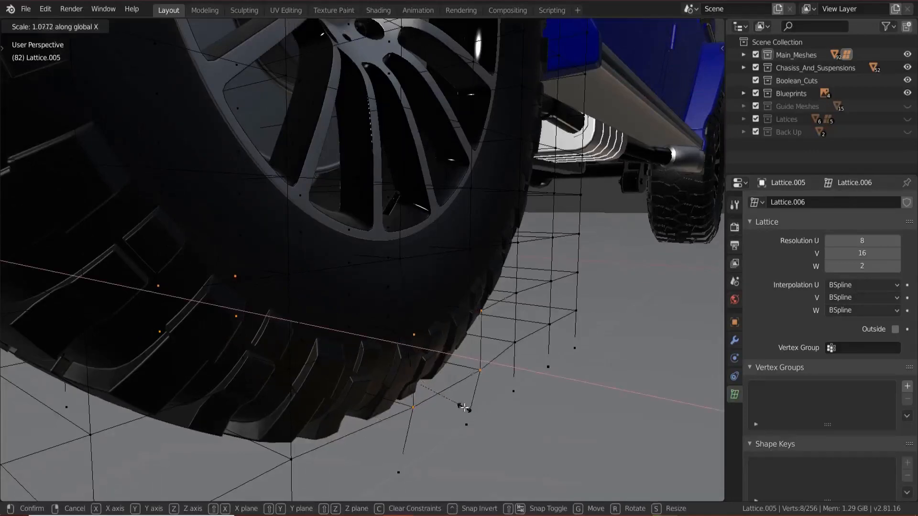
left_click(469, 415)
key("KP_1")
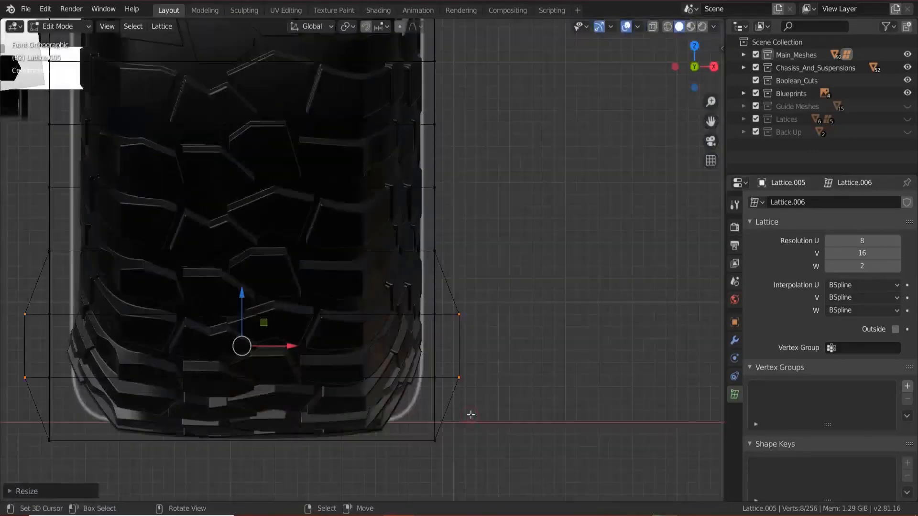
middle_click_drag(469, 414, 455, 393, "shift")
key("ctrl+z")
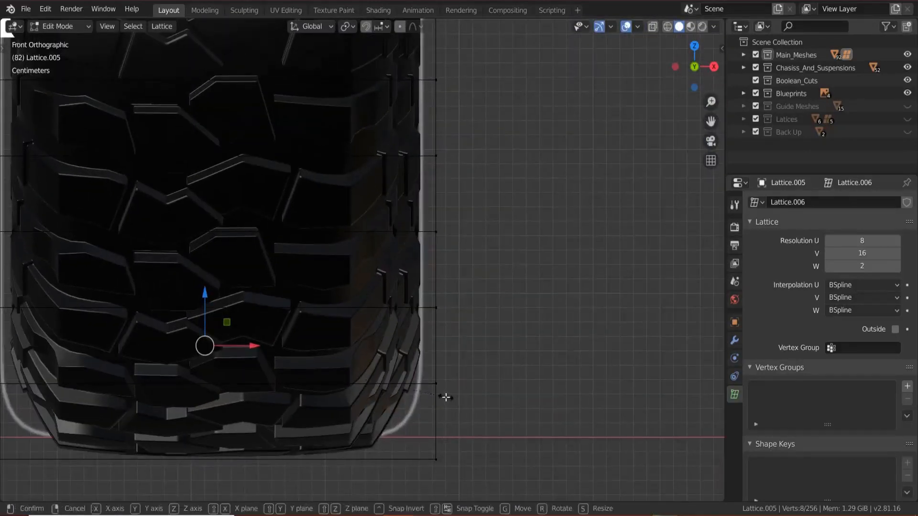
- Widen the eight selected lower lattice points along global X so the tire's sidewalls bulge outward
key("x")
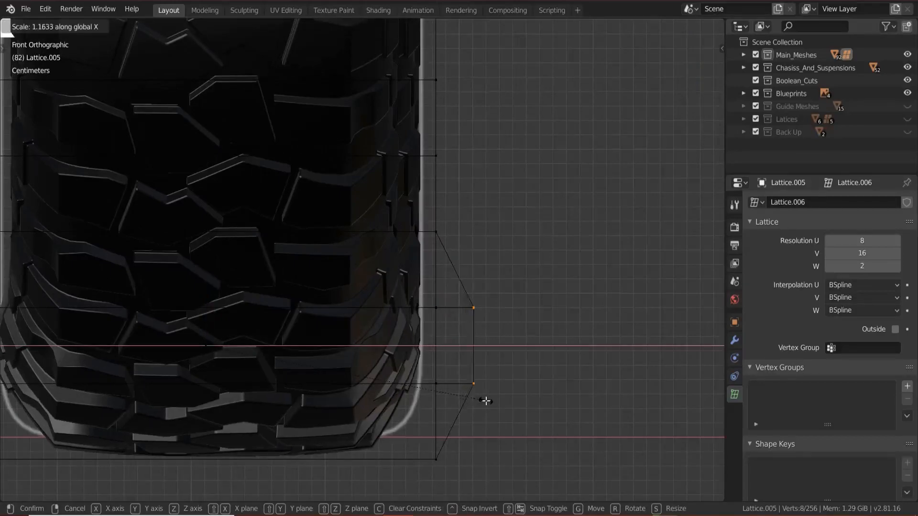
left_click(529, 400)
middle_click_drag(532, 400, 331, 386)
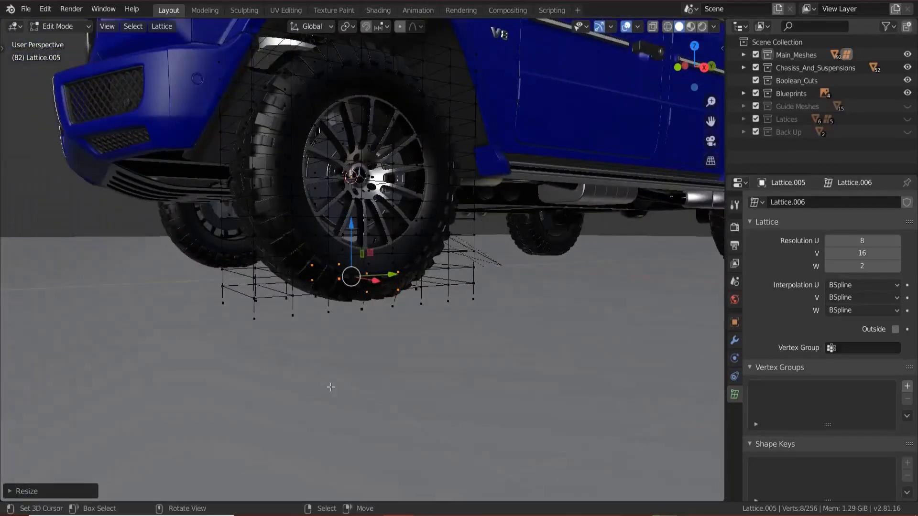
- In the right side view, box-select the three lowest rows of lattice points using wireframe display and raise them slightly along Z
key("KP_3")
scroll(328, 384, "up", 5)
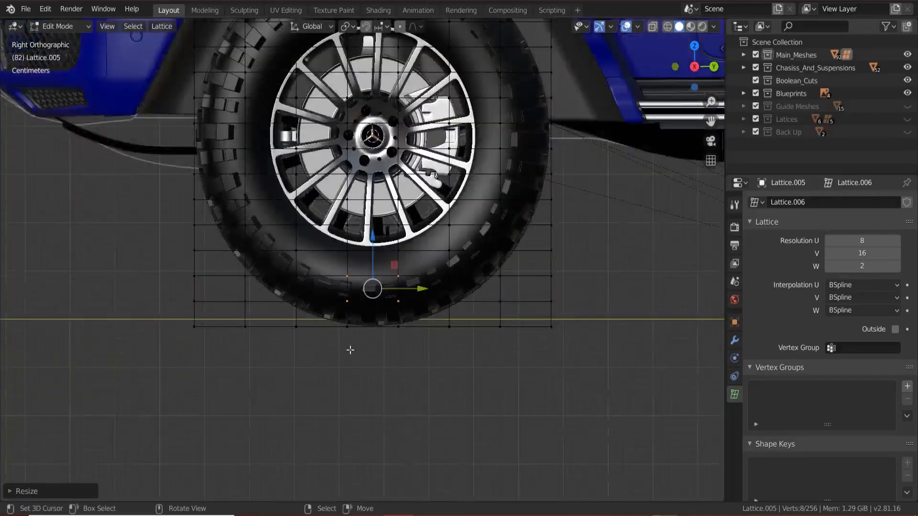
mouse_move(350, 350)
middle_mouse_down("shift")
mouse_move(340, 402)
mouse_move(336, 386)
middle_mouse_up("shift")
scroll(340, 403, "up", 1)
key("shift+z")
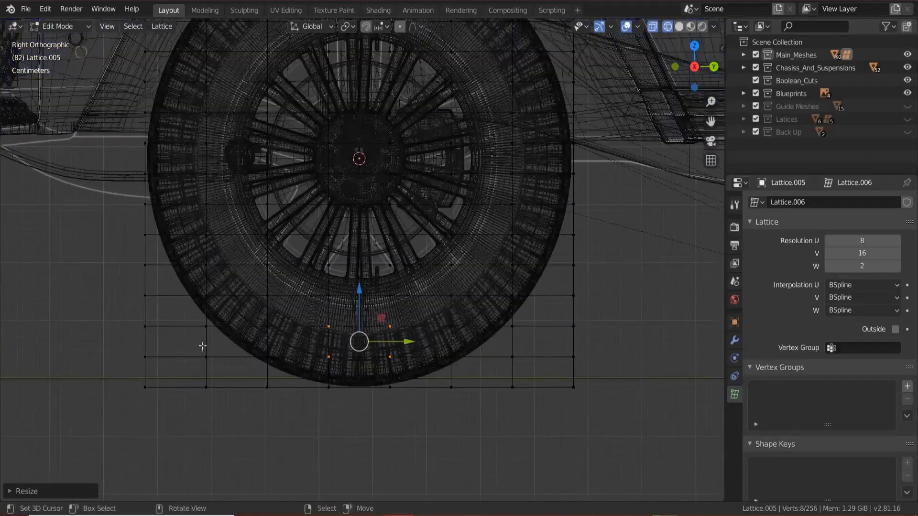
mouse_move(115, 314)
left_mouse_down()
mouse_move(313, 440)
mouse_move(620, 493)
left_mouse_up()
key("shift+z")
scroll(387, 357, "up", 1)
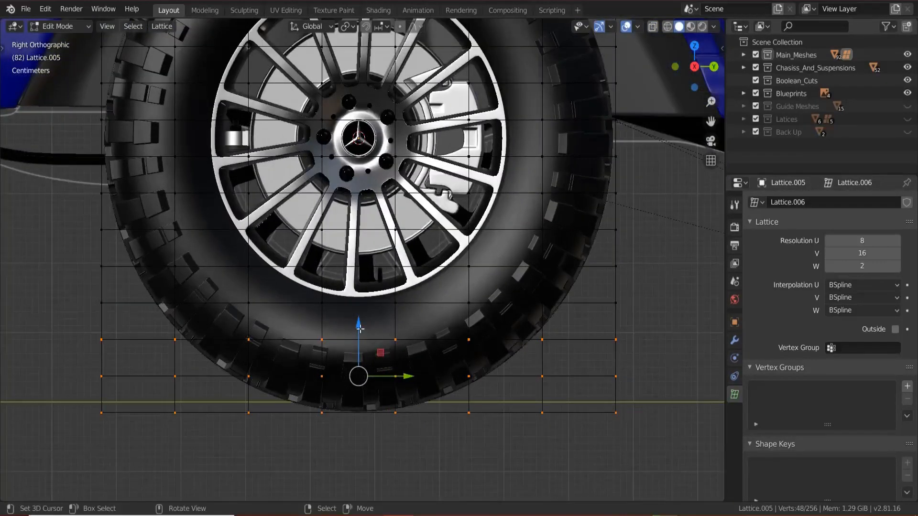
left_click_drag(359, 327, 359, 290)
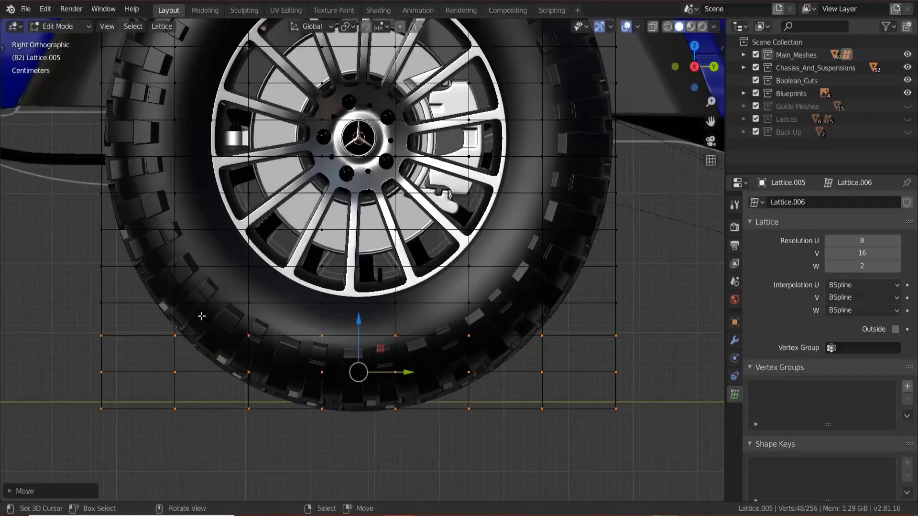
- Raise only the two lowest lattice rows slightly along Z, and raise the bottom row alone a bit further
left_click_drag(65, 273, 678, 357, "ctrl")
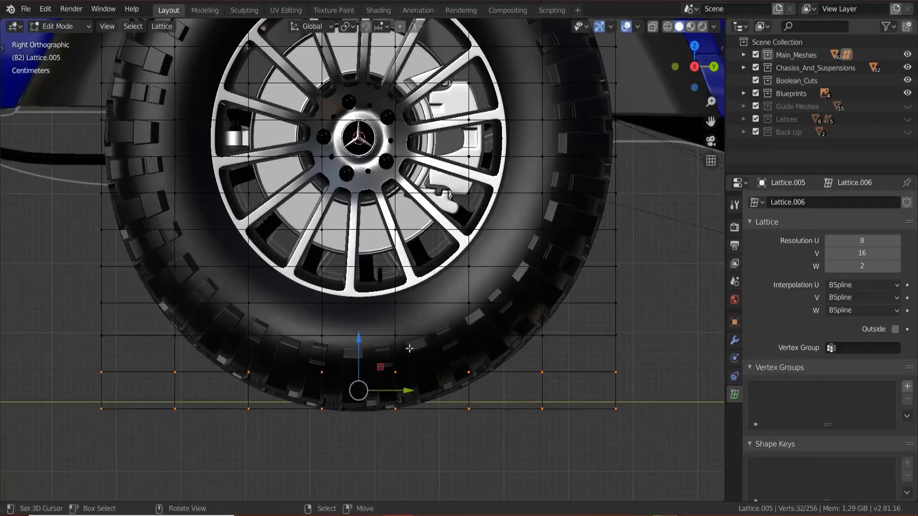
left_click_drag(359, 340, 359, 329)
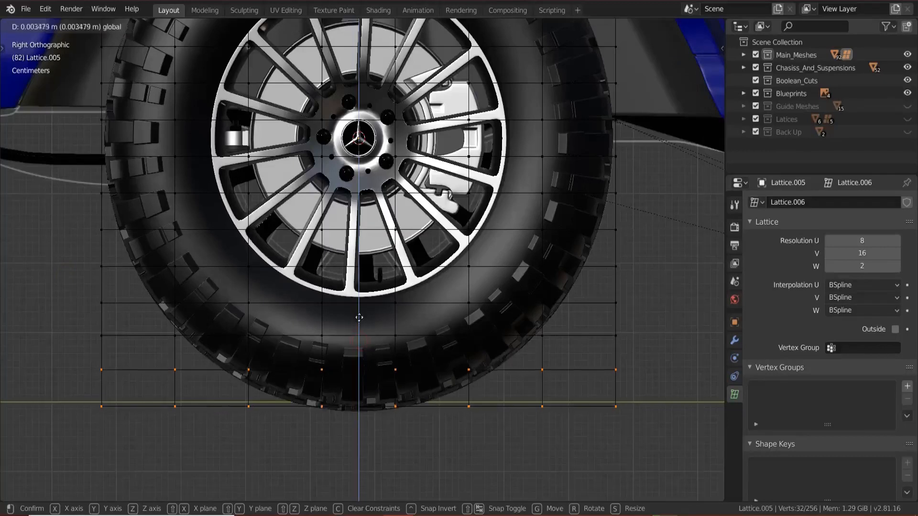
left_click(359, 310)
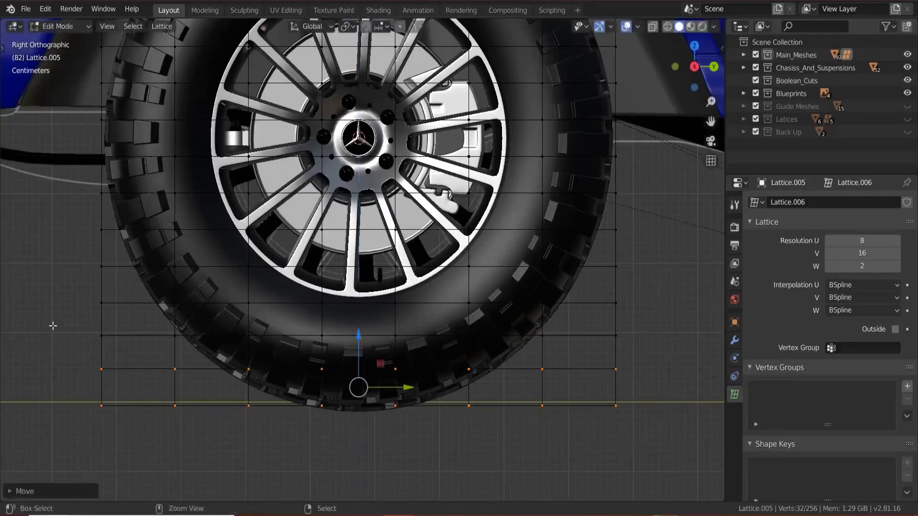
left_click_drag(51, 323, 679, 380, "ctrl")
left_click_drag(358, 354, 355, 323)
- Leave Edit Mode, temporarily hide the lattice to examine the deformed tire's contact area, and unhide it
middle_click_drag(330, 335, 362, 344)
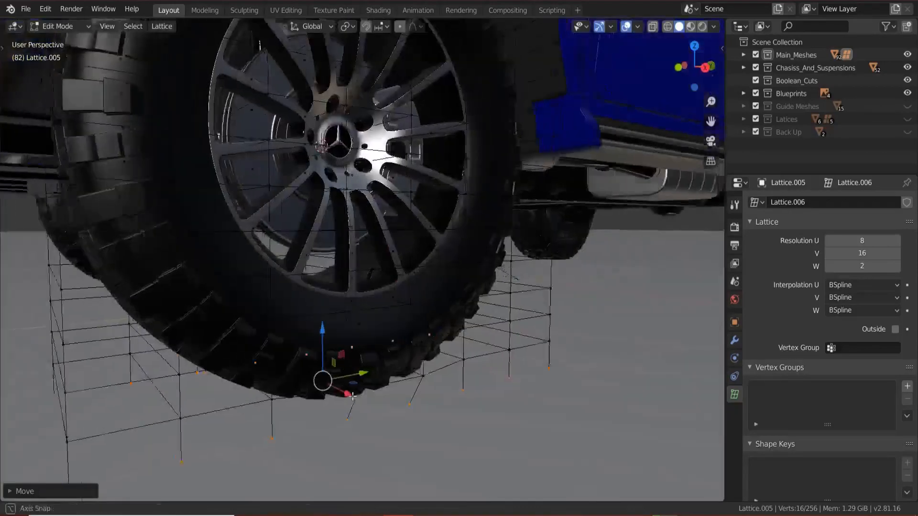
scroll(356, 378, "down", 3)
middle_click_drag(337, 389, 296, 398)
key("Tab")
scroll(386, 363, "up", 3)
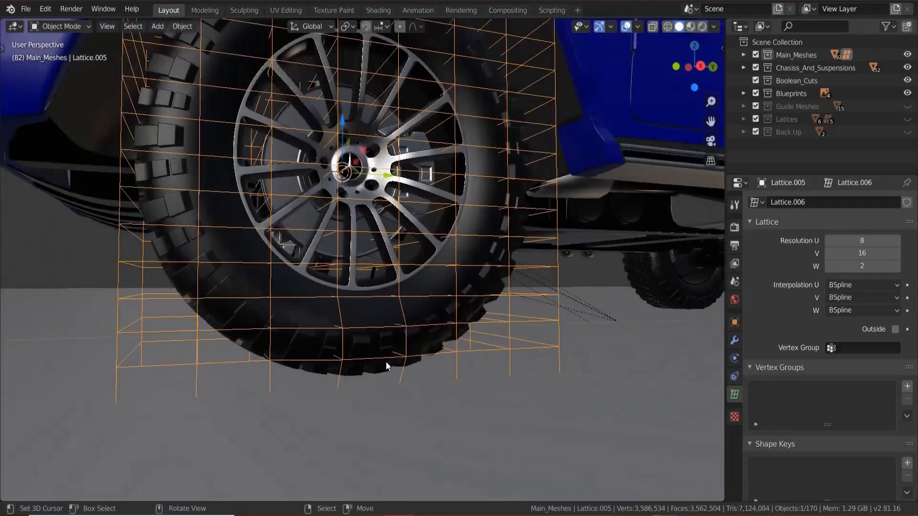
key("h")
middle_click_drag(403, 352, 356, 361)
scroll(357, 376, "up", 3)
scroll(361, 365, "down", 2)
key("alt+h")
- Select the lattice points flanking the two middle columns in the second and third lowest rows, and widen them along global X
right_click(451, 332)
right_click(430, 336)
scroll(394, 383, "up", 1)
key("Tab")
middle_click_drag(394, 384, 454, 345)
middle_click_drag(342, 382, 282, 385)
middle_click_drag(192, 396, 446, 372)
middle_click_drag(464, 409, 365, 402)
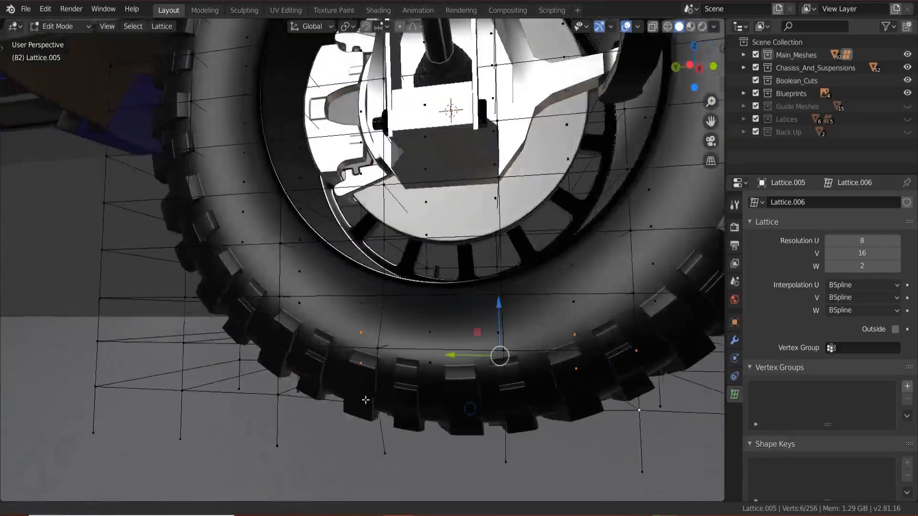
middle_click_drag(277, 398, 336, 366)
key("s")
key("x")
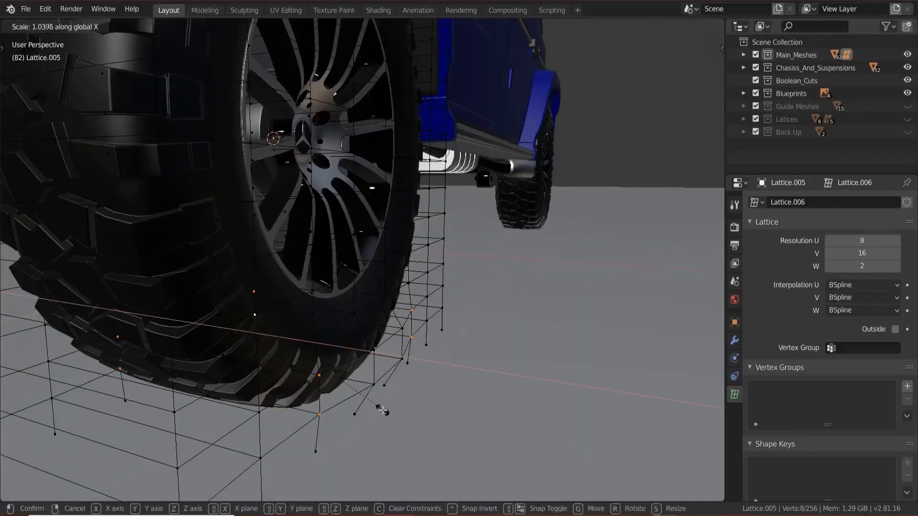
left_click(412, 440)
- Scale the lower lattice points along global X again to refine the sidewall bulge
middle_click_drag(377, 414, 244, 350)
key("s")
key("x")
left_click(423, 403)
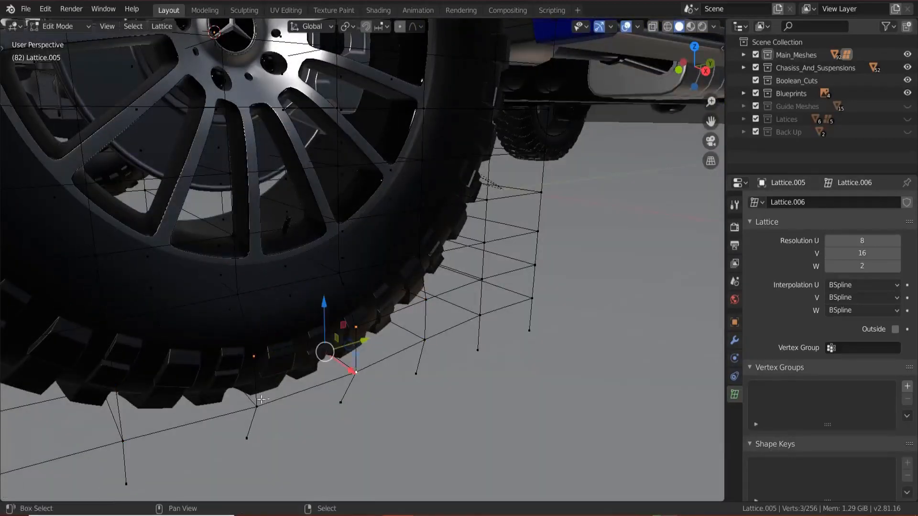
- Select the eight points of the two middle columns in the second and third lowest rows and scale them to about 0.967 along global X
right_click(261, 400, "shift")
scroll(253, 398, "down", 2)
middle_click_drag(245, 396, 330, 377)
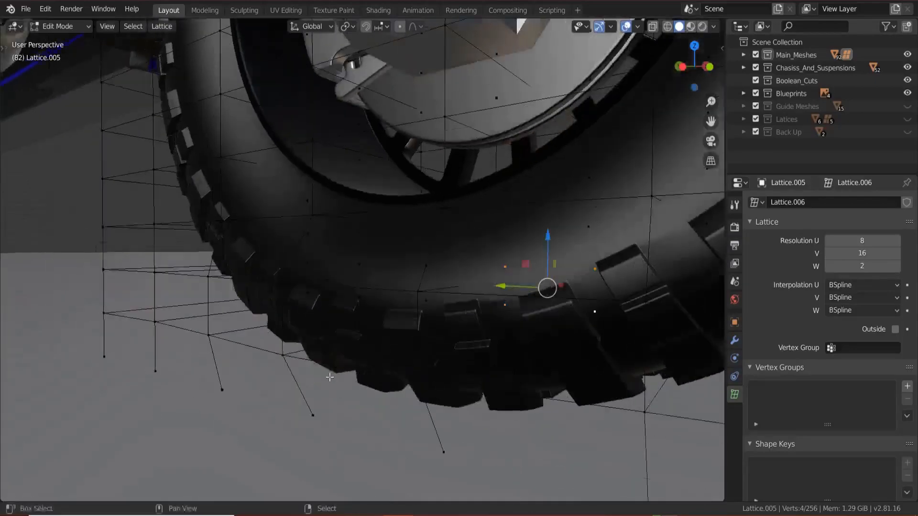
right_click(421, 361, "shift")
middle_click_drag(420, 361, 312, 390)
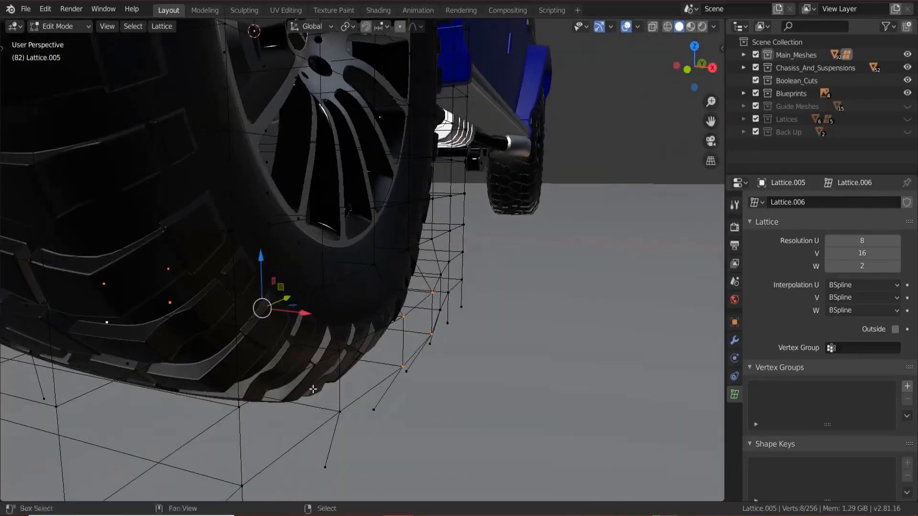
key("s")
key("x")
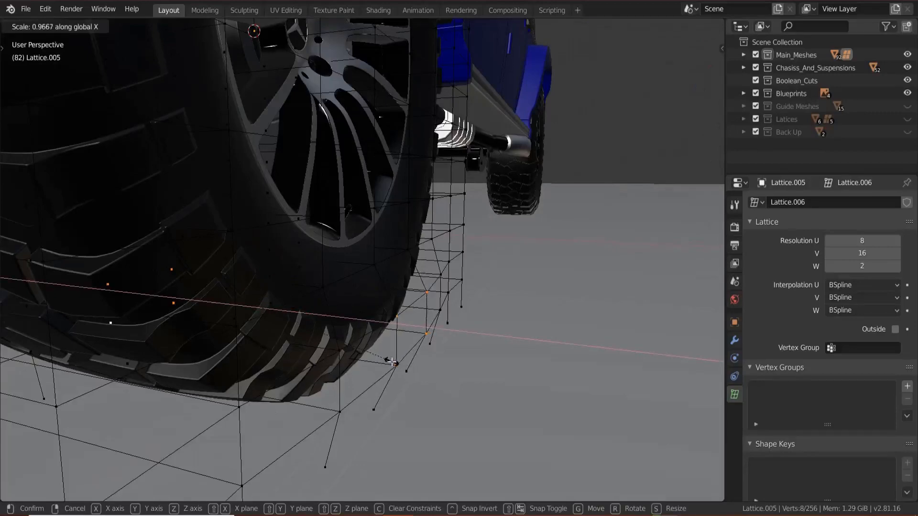
left_click(392, 362)
- Leave Edit Mode, hide the lattice to examine the tire against the whole car from the side, and unhide it
scroll(380, 361, "down", 3)
key("Tab")
mouse_move(379, 361)
middle_mouse_down()
mouse_move(308, 371)
mouse_move(351, 371)
mouse_move(386, 342)
mouse_move(297, 344)
mouse_move(395, 426)
mouse_move(343, 391)
mouse_move(320, 391)
mouse_move(506, 401)
mouse_move(471, 409)
mouse_move(291, 375)
mouse_move(323, 376)
mouse_move(378, 346)
middle_mouse_up()
key("Delete")
scroll(324, 373, "down", 7)
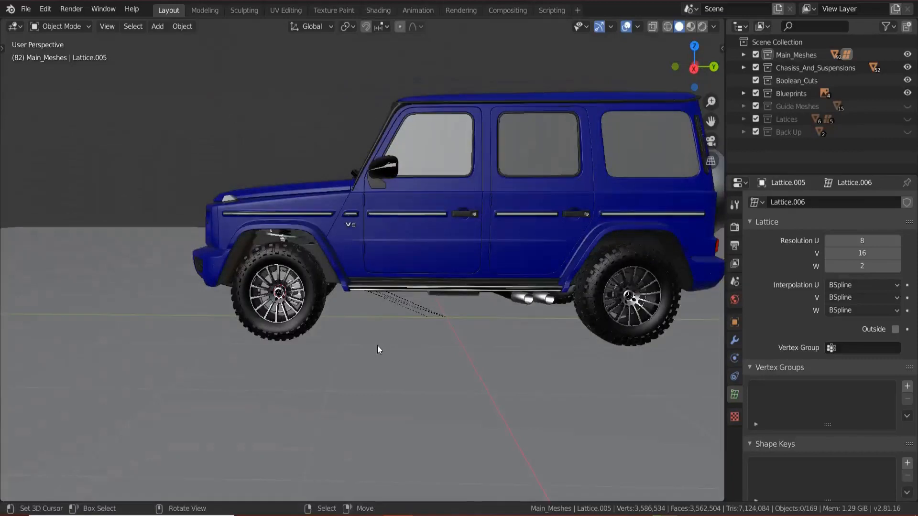
key("KP_3")
scroll(377, 349, "up", 3)
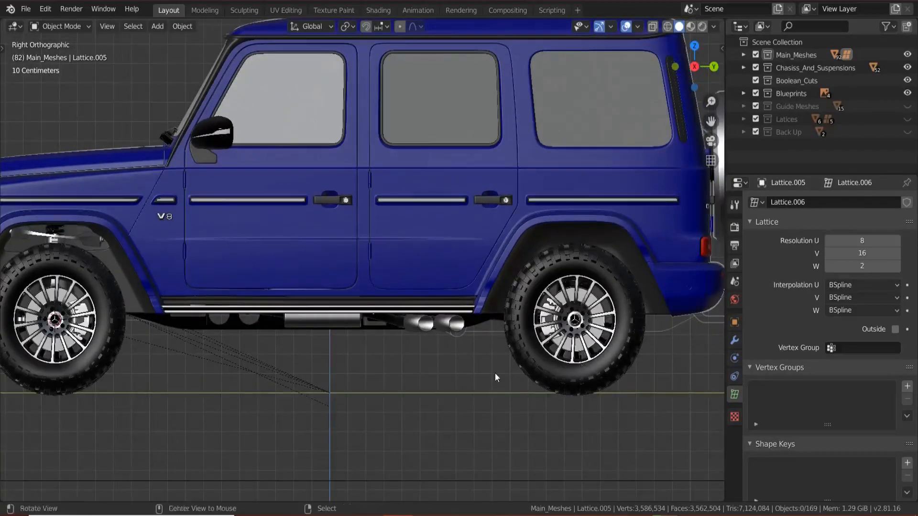
key("alt+h")
- Select the rear left tire and snap the 3D cursor to it
middle_click_drag(384, 366, 437, 373, "shift")
left_click(630, 384)
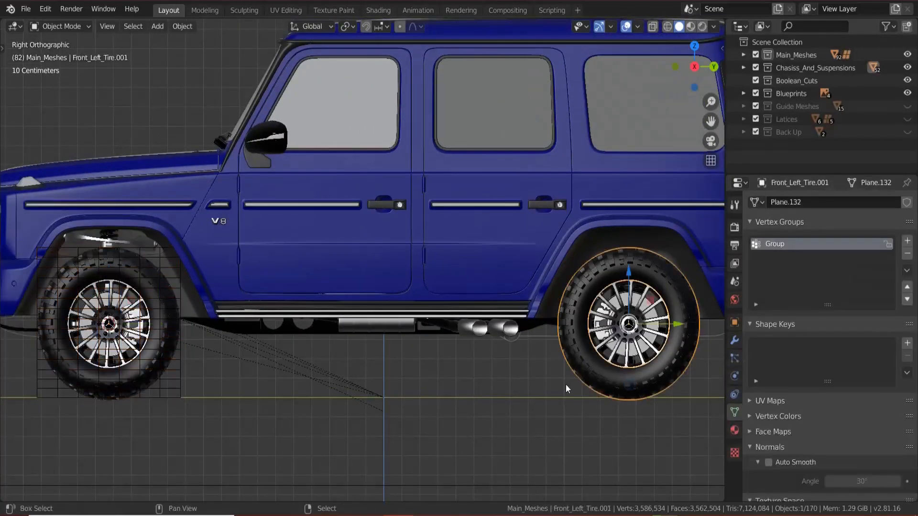
key("shift+s")
left_click(551, 457)
- Duplicate the front left tire's lattice in place and snap the copy to the 3D cursor at the rear left tire
middle_click_drag(258, 397, 386, 378, "shift")
scroll(382, 391, "up", 2)
left_click(381, 402)
scroll(460, 401, "down", 4)
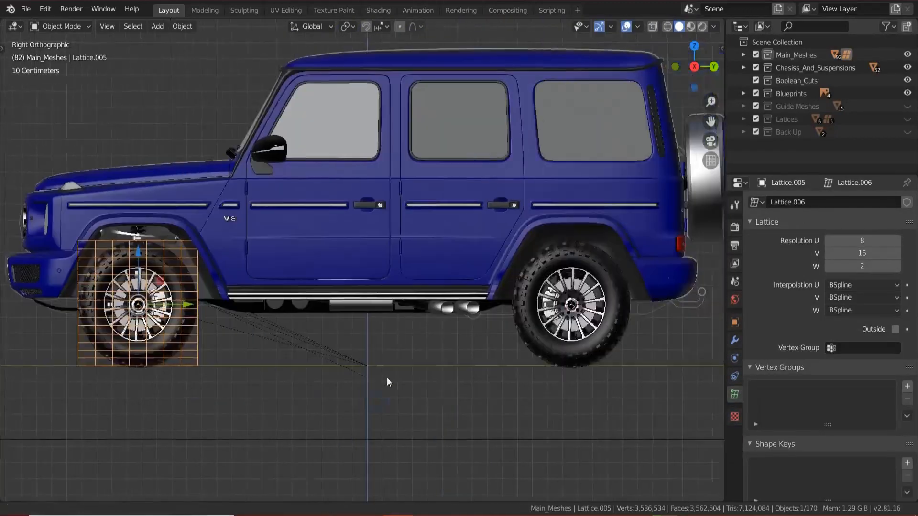
key("shift+d")
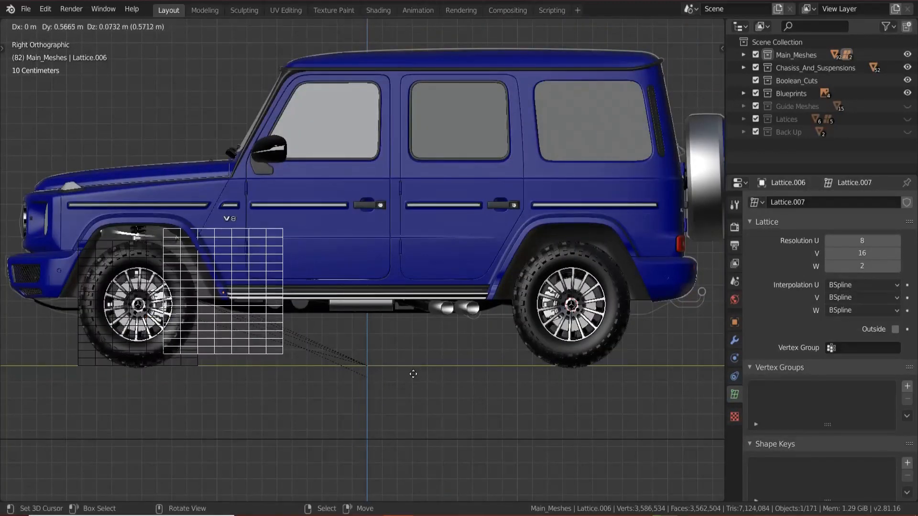
key("Escape")
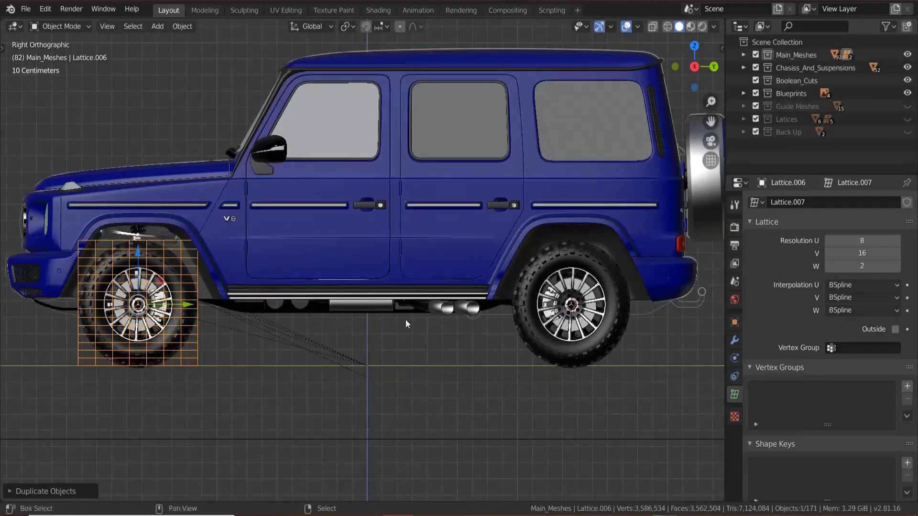
key("shift+s")
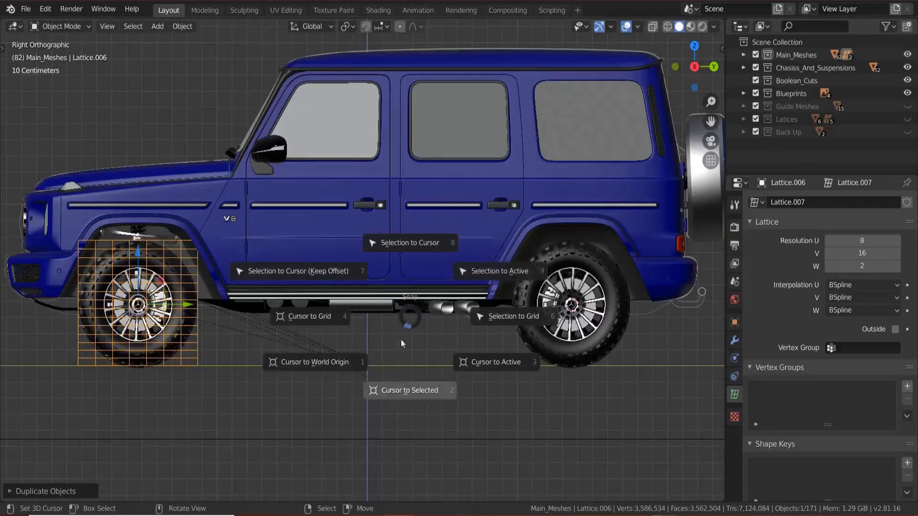
left_click(423, 250)
key("KP_Decimal")
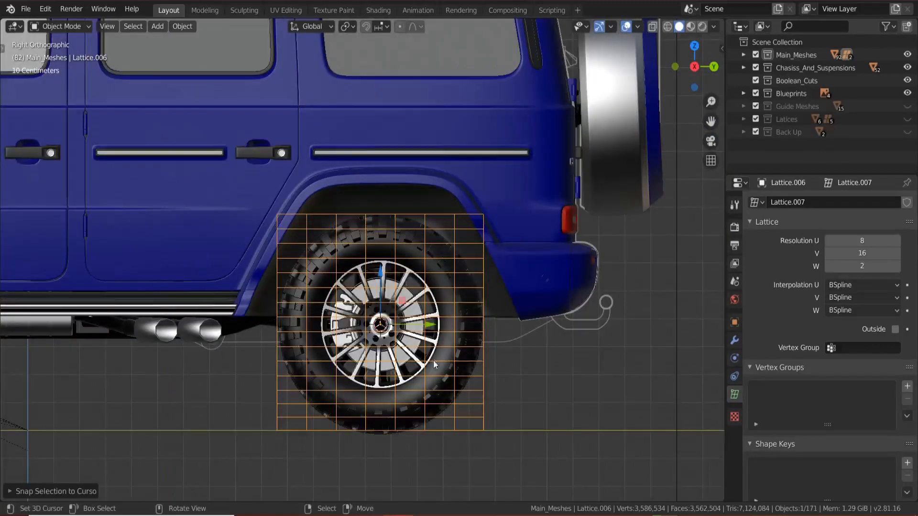
- Select the rear left tire and its duplicated lattice, and parent the tire to the lattice with Lattice Deform
middle_click_drag(434, 364, 363, 378)
scroll(376, 367, "up", 2)
left_click(290, 269)
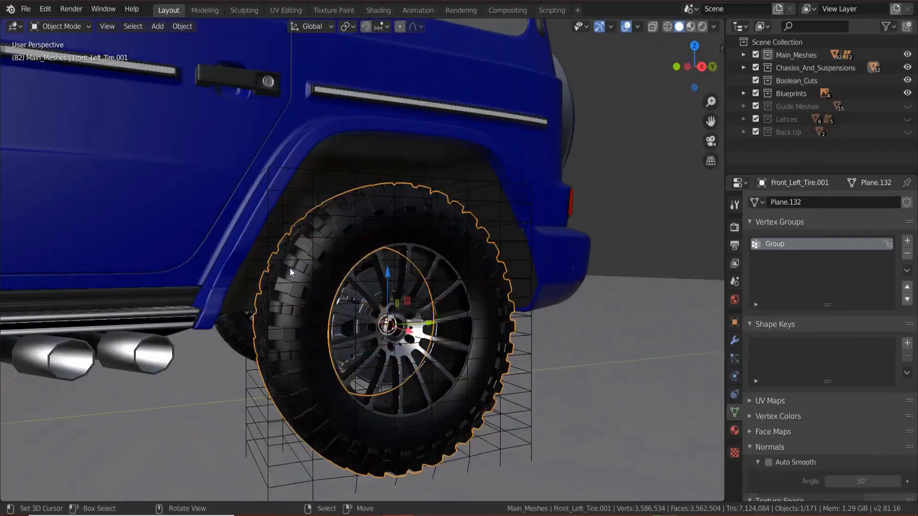
left_click(524, 323, "shift")
middle_click_drag(521, 315, 348, 354)
key("ctrl+p")
left_click(467, 346)
scroll(372, 343, "up", 4)
scroll(371, 352, "down", 4)
- Select the rear right tire and snap the 3D cursor to it
scroll(369, 354, "down", 6)
left_click(334, 290)
key("shift+s")
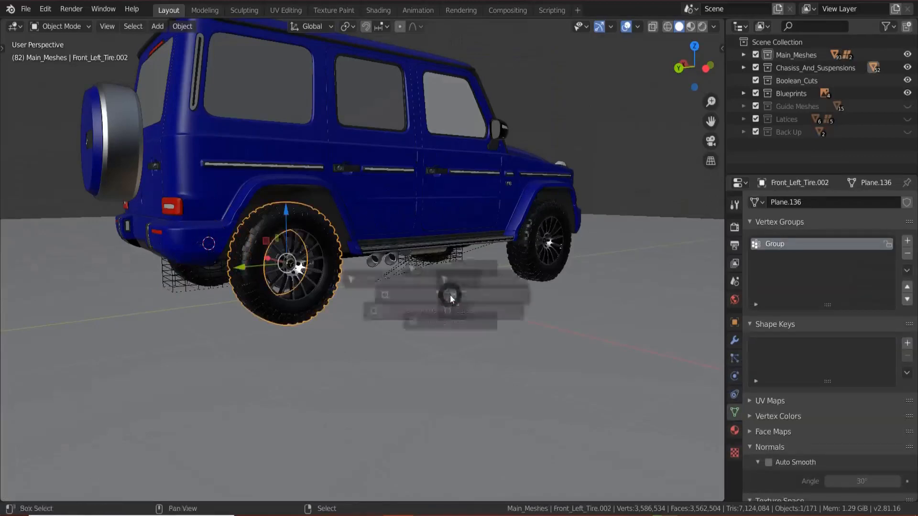
left_click(454, 368)
- Duplicate the rear left tire's lattice and snap the copy to the 3D cursor at the rear right tire
middle_click_drag(340, 328, 272, 335)
left_click(319, 343)
middle_click_drag(409, 328, 484, 337)
key("shift+d")
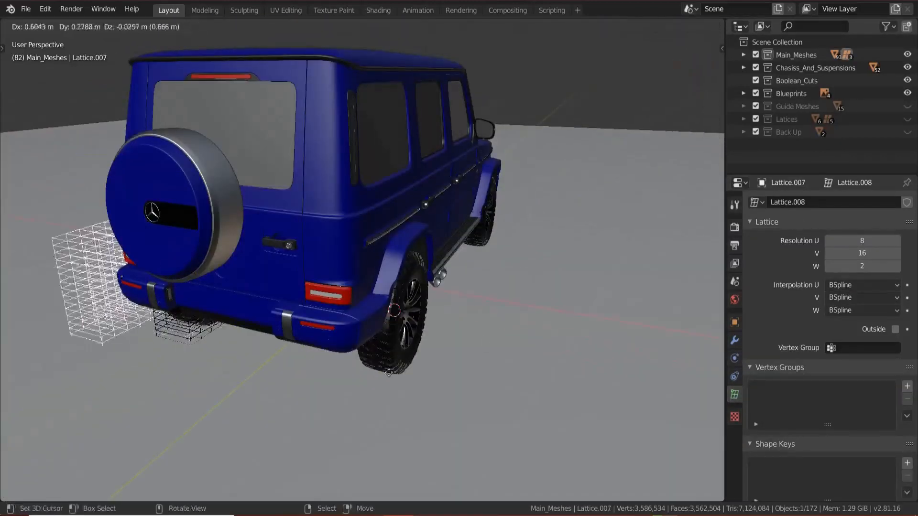
left_click(439, 380)
middle_click_drag(439, 380, 422, 353)
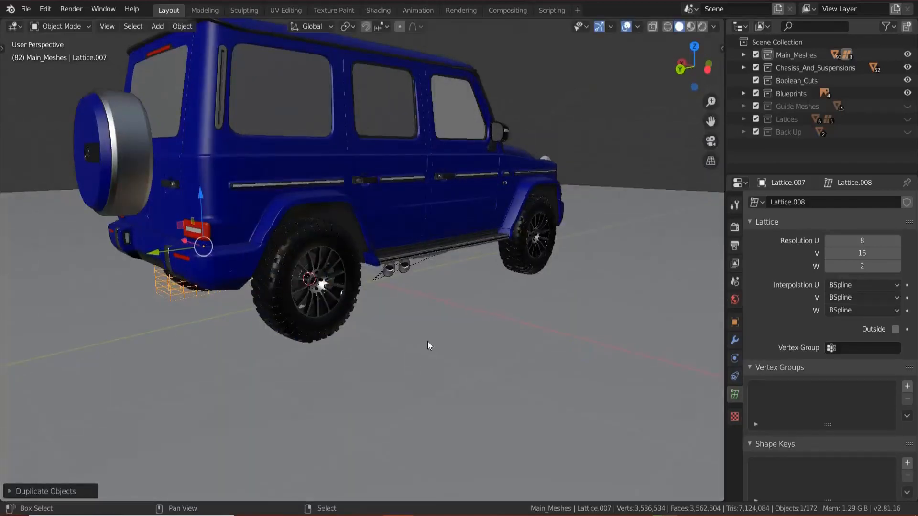
key("shift+s")
left_click(432, 239)
- Select the rear right tire and its lattice, parent the tire to the lattice with Lattice Deform, and clear the selection
scroll(366, 292, "up", 3)
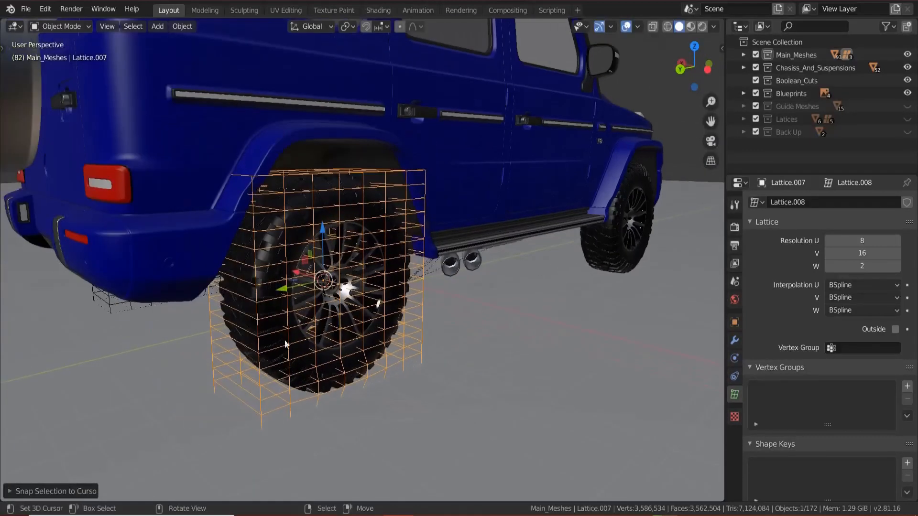
left_click(407, 305)
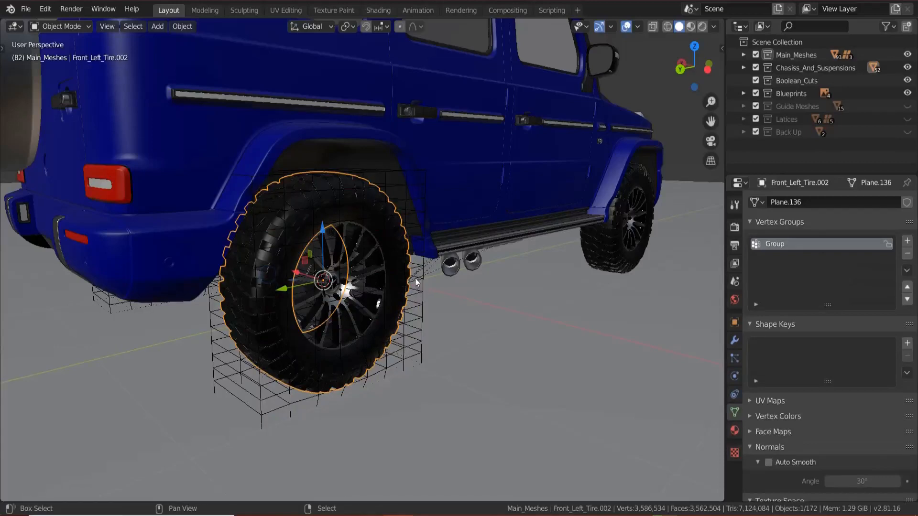
left_click(415, 289, "shift")
key("ctrl+p")
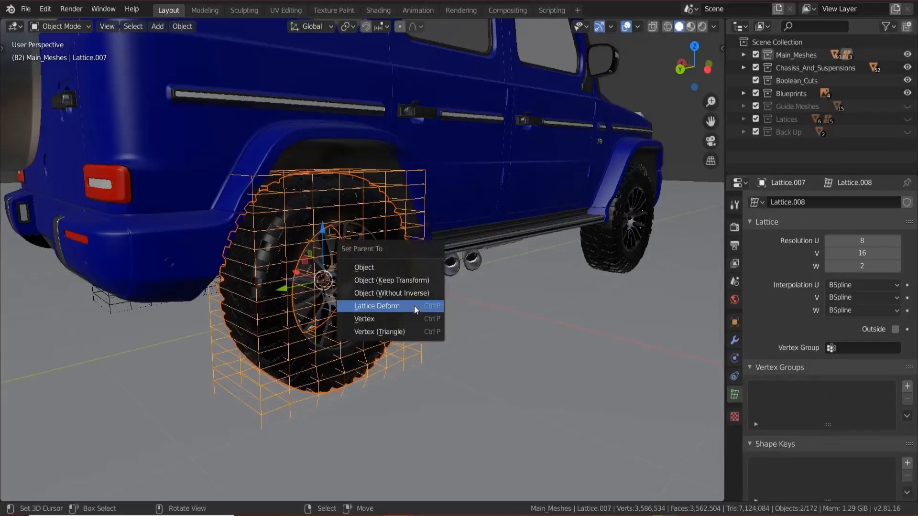
left_click(414, 305)
key("alt+a")
- Select the front right tire and snap the 3D cursor to it
middle_click_drag(551, 363, 411, 337)
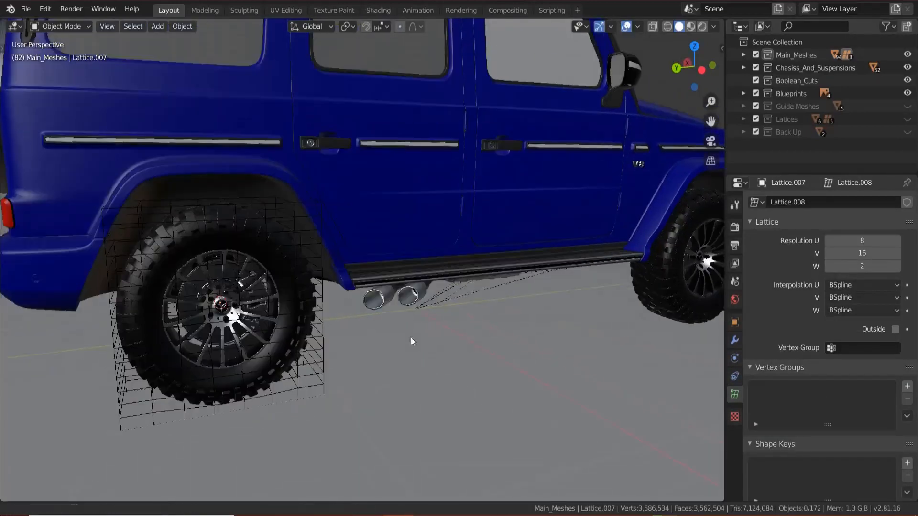
middle_click_drag(526, 335, 492, 323)
middle_click_drag(684, 305, 521, 305, "shift")
right_click(559, 308)
scroll(458, 316, "down", 1)
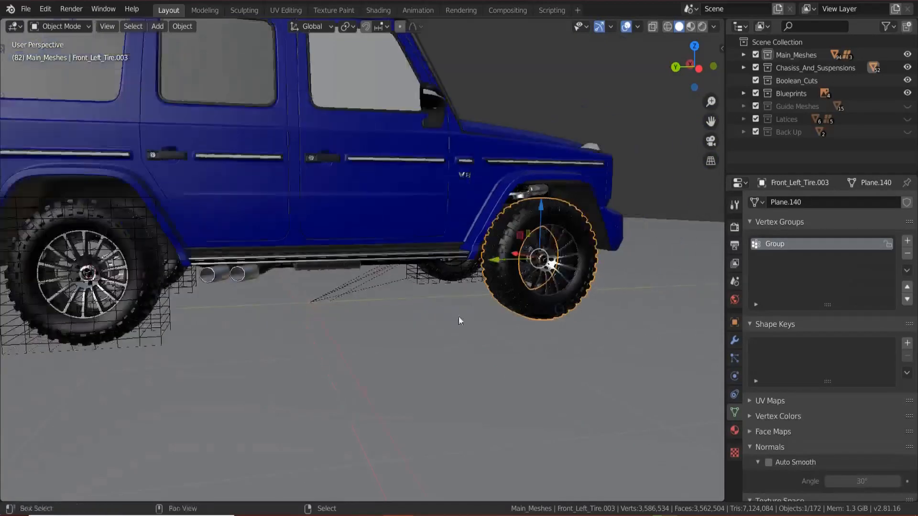
middle_click_drag(458, 316, 536, 326, "shift")
key("shift+s")
left_click(528, 398)
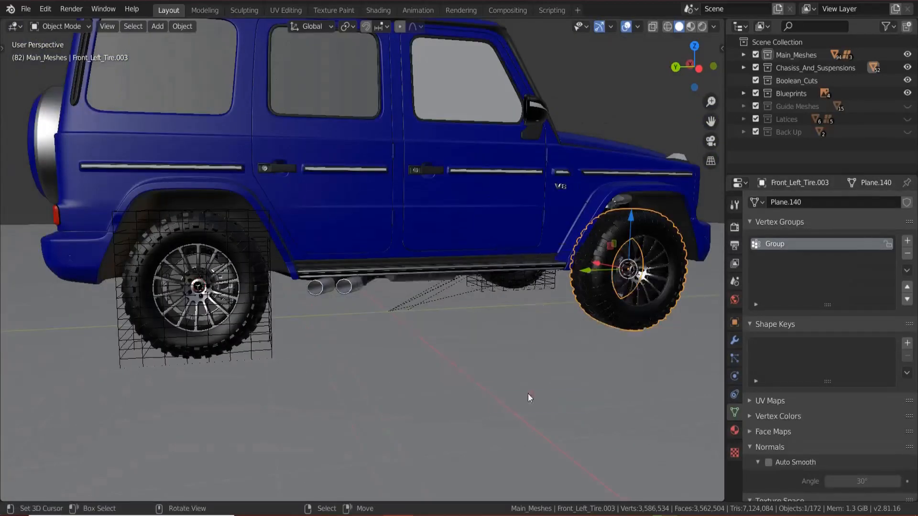
- Duplicate the rear right tire's lattice and snap the copy to the 3D cursor at the front right tire
right_click(257, 332)
key("shift+s")
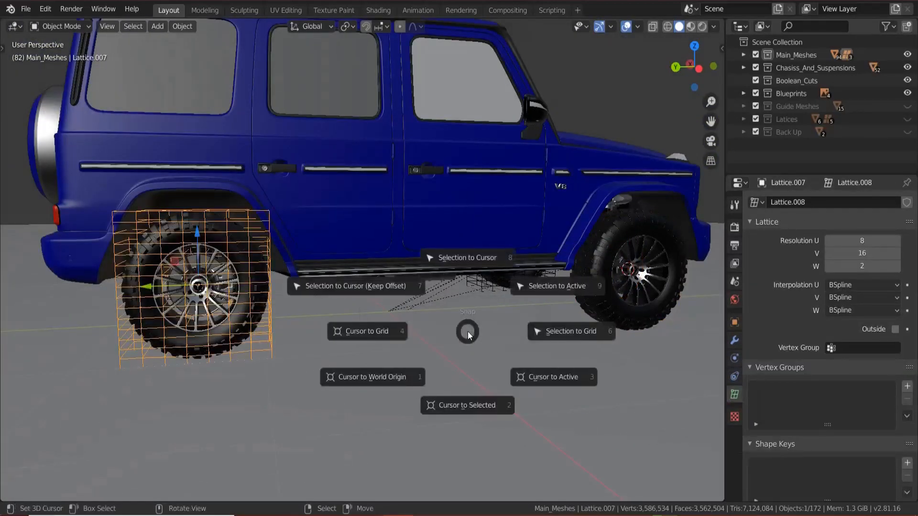
key("Escape")
key("shift+d")
key("Escape")
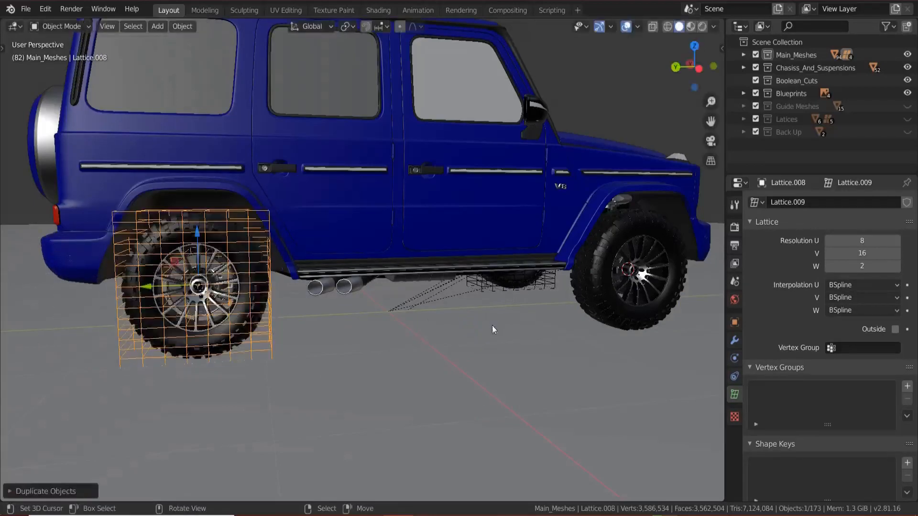
key("shift+s")
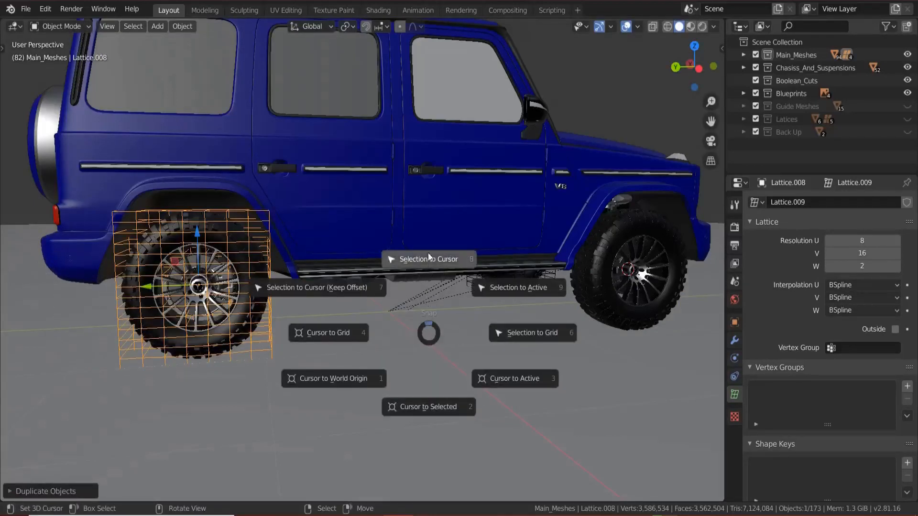
left_click(428, 254)
- Select the front right tire and its lattice, and parent the tire to the lattice with Lattice Deform
middle_click_drag(574, 289, 201, 329, "shift")
scroll(355, 326, "up", 4)
middle_click_drag(355, 326, 543, 258, "shift")
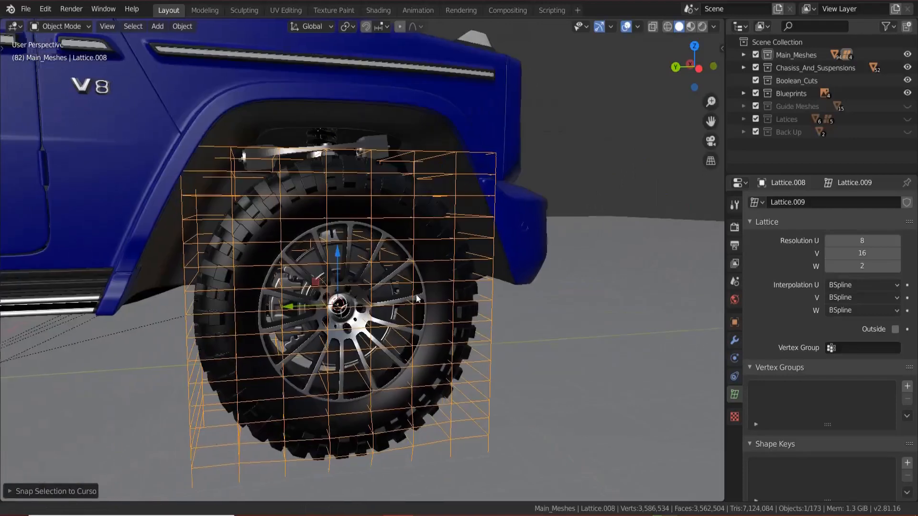
left_click(260, 224)
left_click(457, 282, "shift")
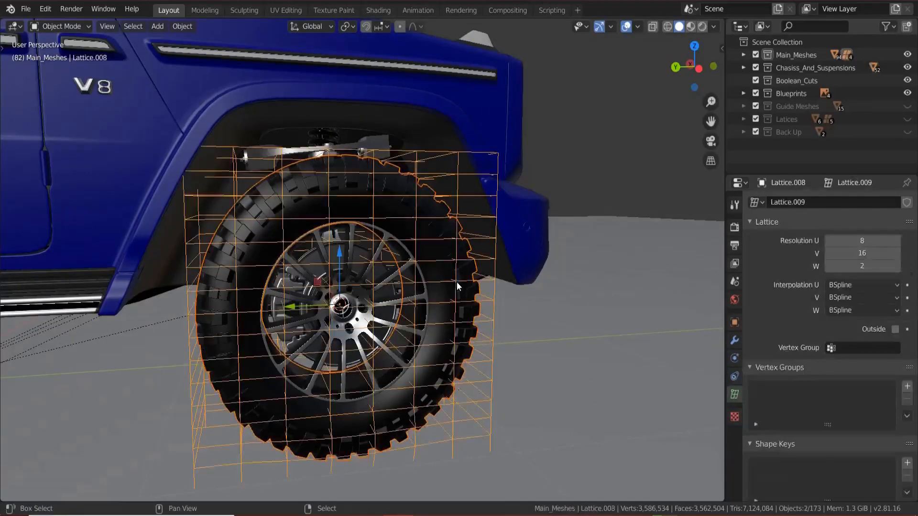
key("ctrl+p")
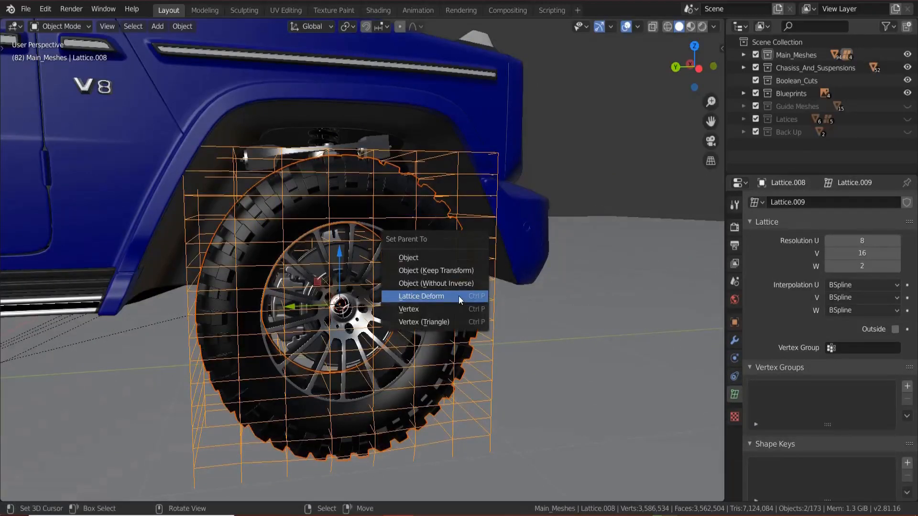
left_click(457, 297)
- Examine the lattice-deformed tires against the ground plane around the front of the car
scroll(458, 296, "down", 6)
middle_click_drag(458, 296, 408, 298)
scroll(351, 294, "up", 3)
scroll(377, 321, "up", 3)
scroll(376, 320, "down", 6)
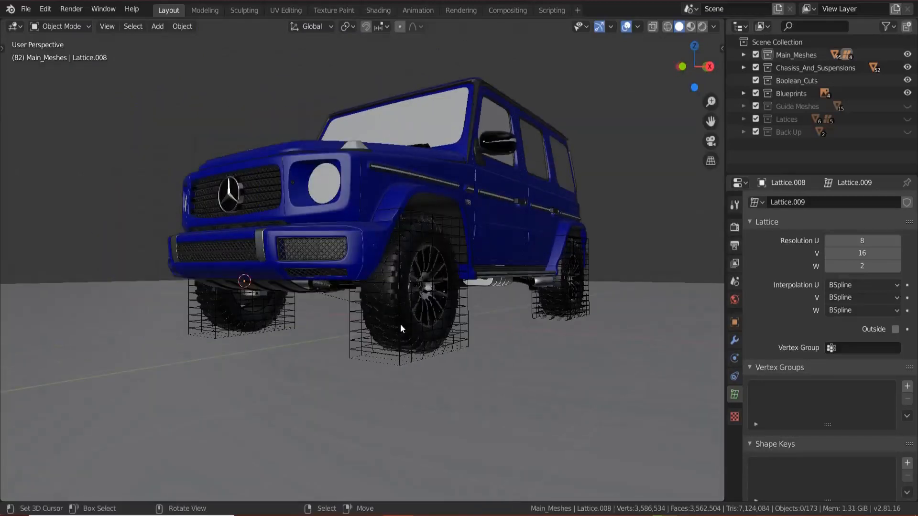
left_click(490, 357)
scroll(423, 351, "down", 5)
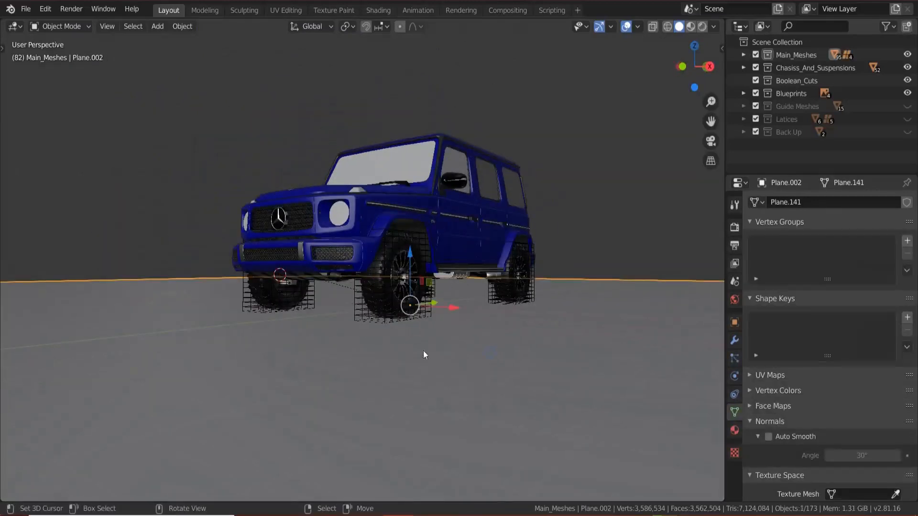
middle_click_drag(388, 354, 423, 369)
scroll(423, 369, "up", 4)
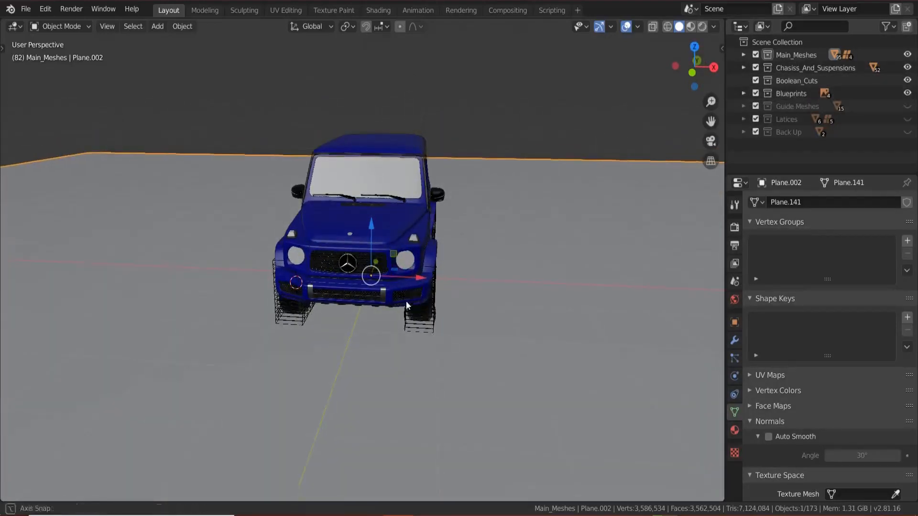
middle_click_drag(406, 301, 421, 296)
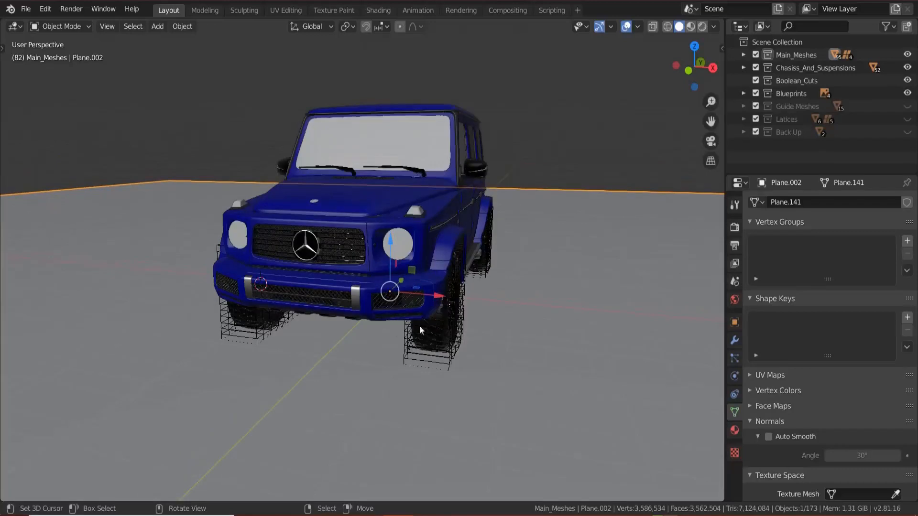
- Unhide the Guide Meshes, Latices and Back Up collections
left_click(907, 106)
left_click(908, 119)
left_click(908, 132)
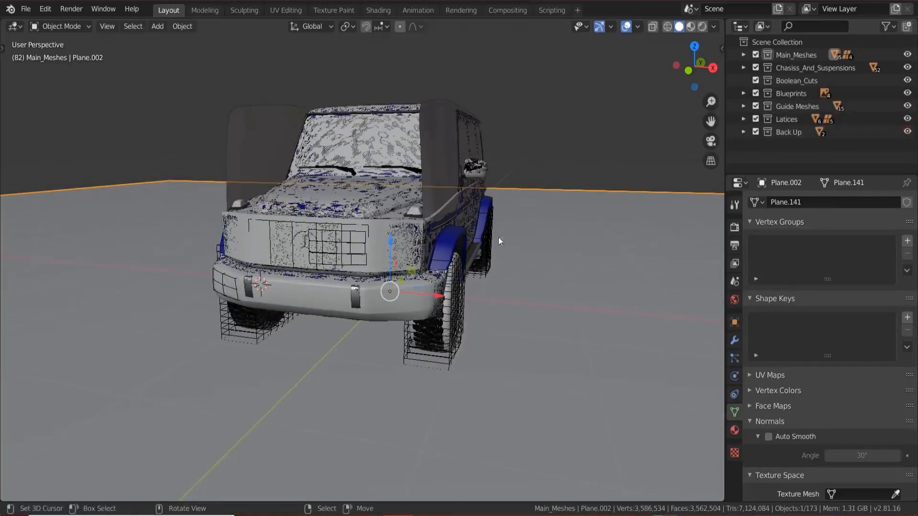
- Select the whole car with its guides, lattices and blueprints from the front view, and deselect the ground plane
key("KP_1")
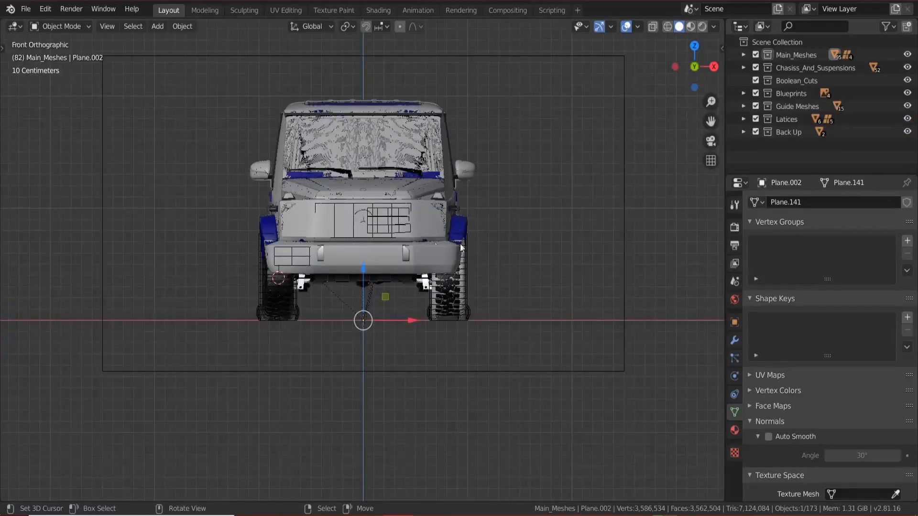
scroll(350, 212, "down", 4)
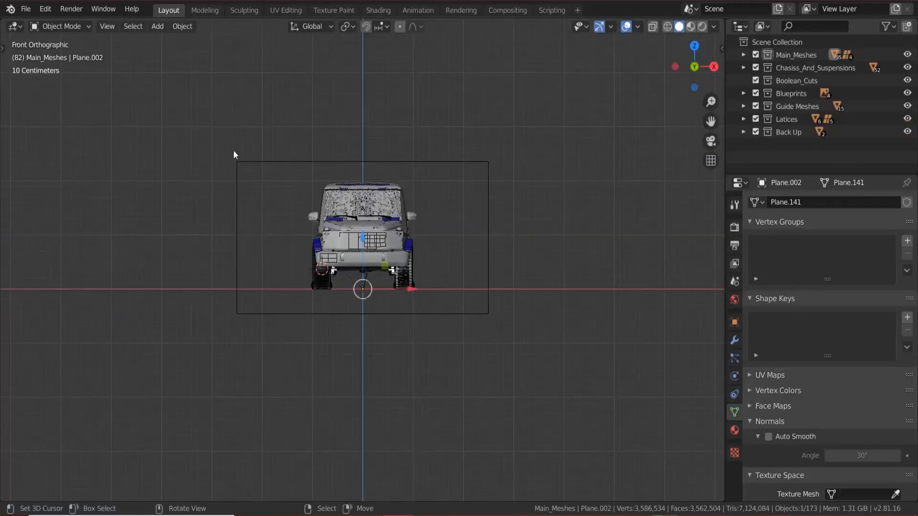
left_click_drag(179, 112, 527, 358)
middle_click_drag(469, 329, 440, 363)
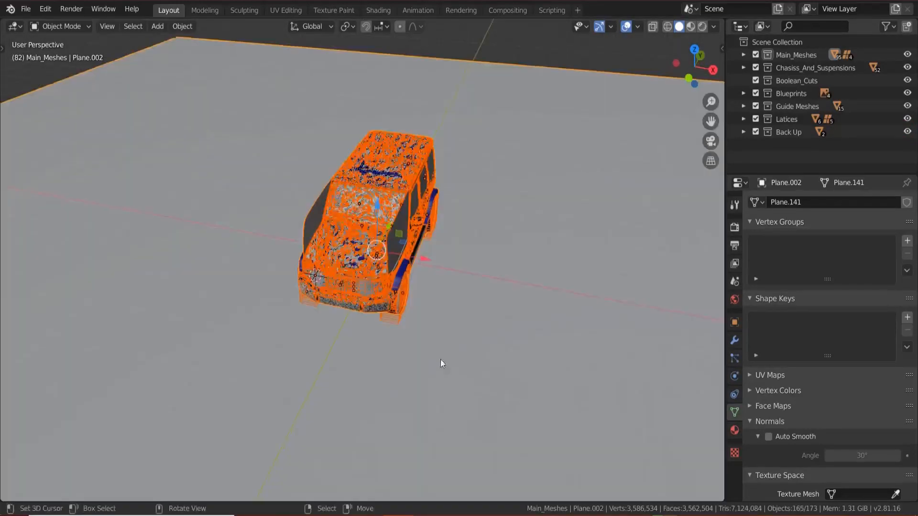
scroll(440, 360, "down", 7)
left_click_drag(526, 152, 597, 250, "ctrl")
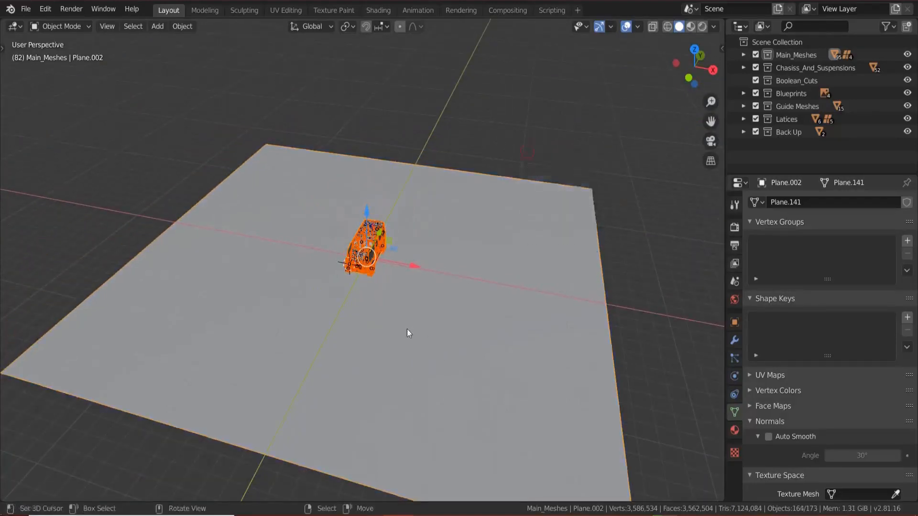
- Lower the selected car about 0.01 m along Z so the tire treads poke through the ground plane
scroll(402, 342, "up", 7)
middle_click_drag(382, 386, 369, 365)
scroll(351, 310, "up", 5)
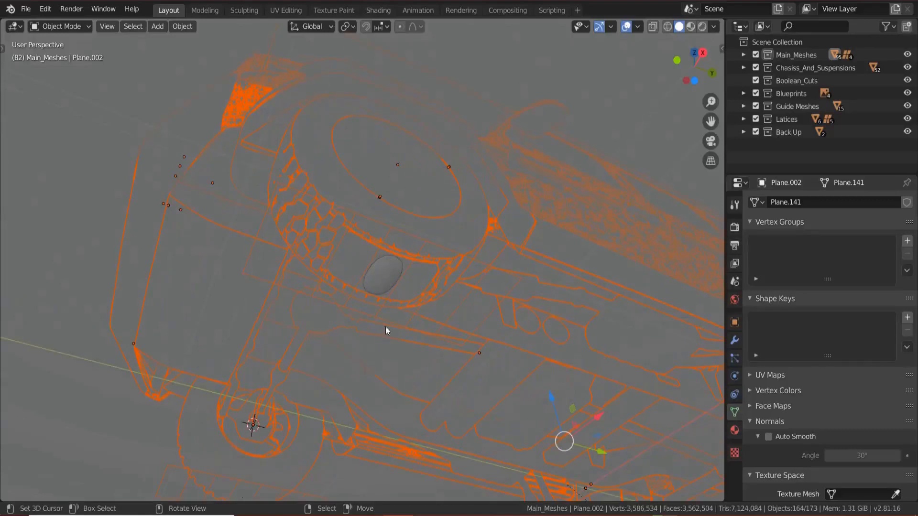
key("g")
key("z")
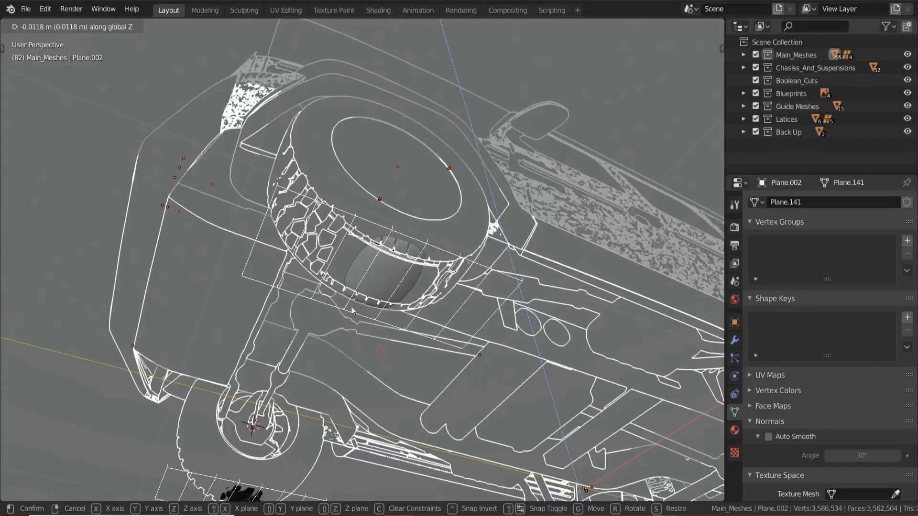
left_click(363, 320)
- Raise the selected car about 0.003 m along Z to reduce how far the treads sink into the ground
middle_click_drag(362, 321, 384, 318)
middle_click_drag(384, 318, 409, 350)
scroll(438, 345, "up", 3)
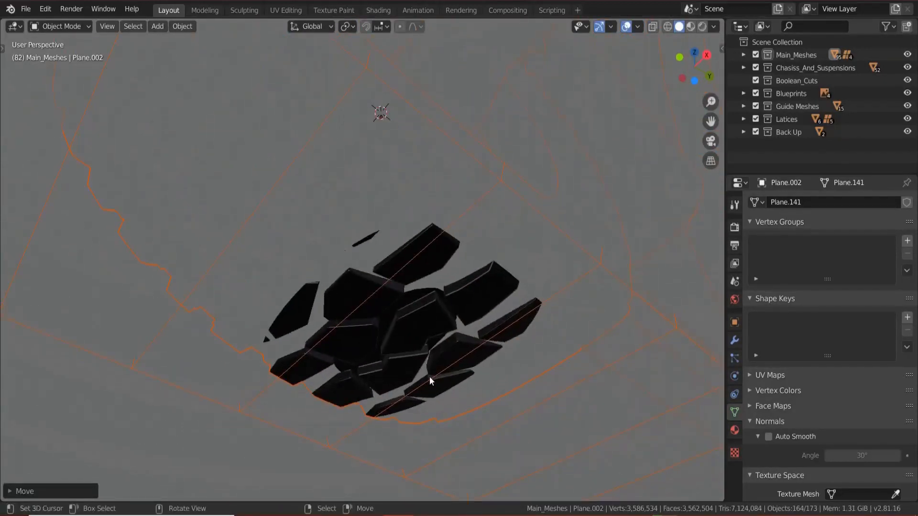
key("g")
key("z")
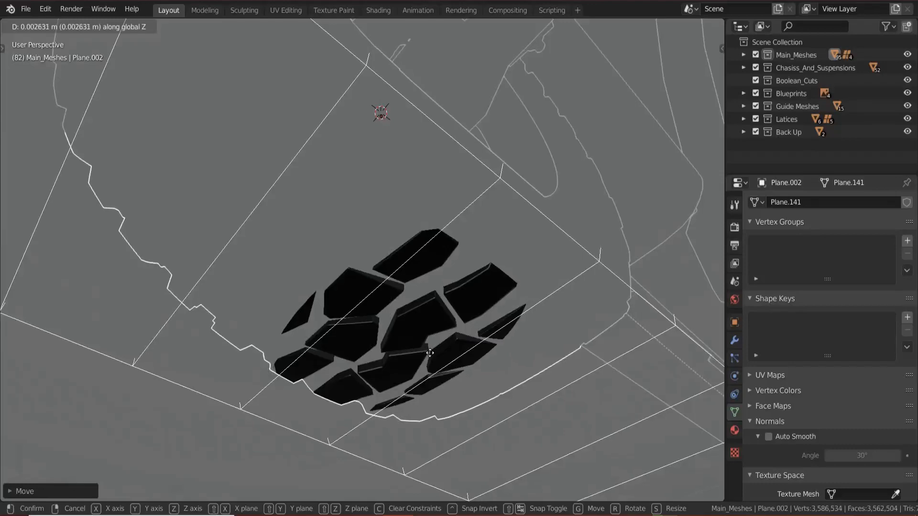
left_click(387, 338)
- Hide the Back Up, Latices, Guide Meshes and Blueprints collections without excluding any of them from the view layer
scroll(392, 320, "down", 8)
middle_click_drag(392, 319, 361, 385)
middle_click_drag(431, 289, 447, 299)
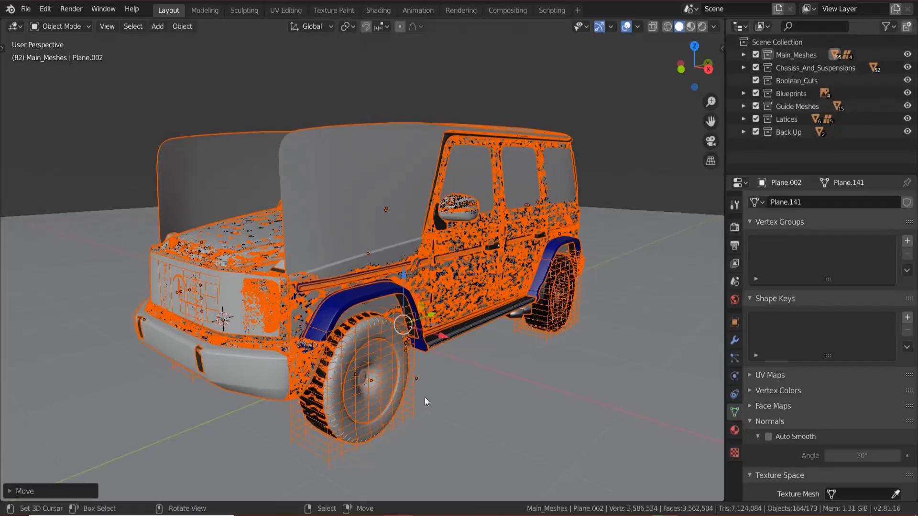
scroll(425, 397, "up", 6)
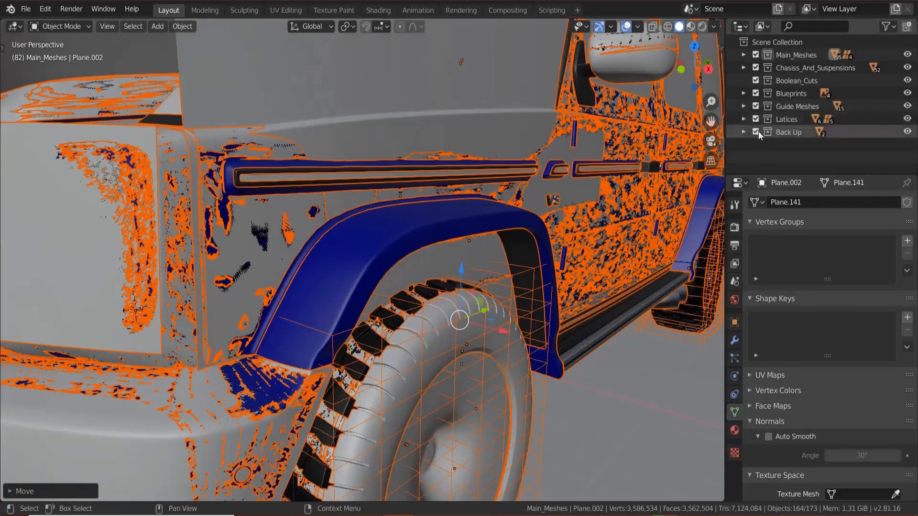
left_click(755, 132)
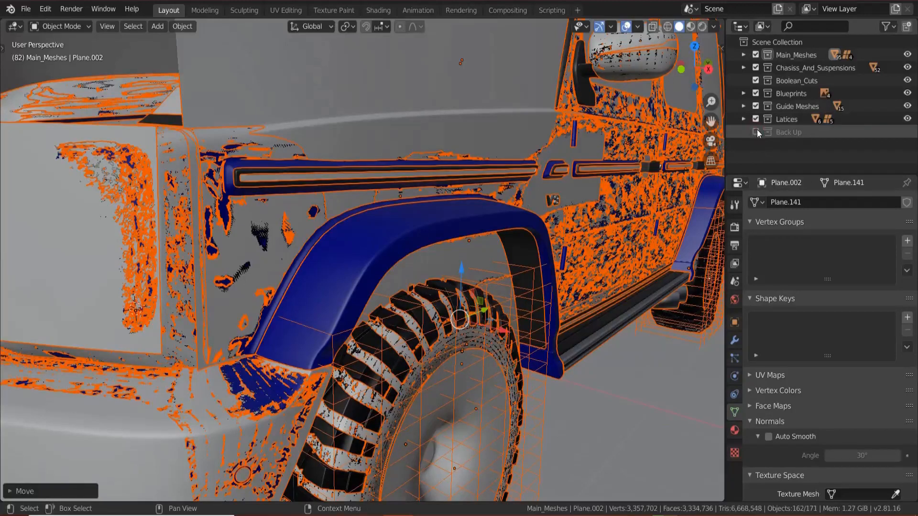
key("ctrl+z")
left_click(907, 119)
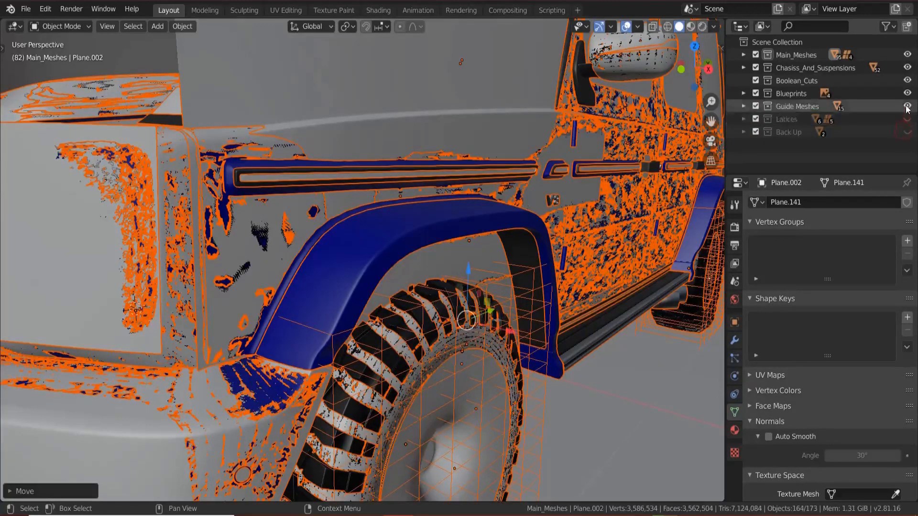
left_click(907, 106)
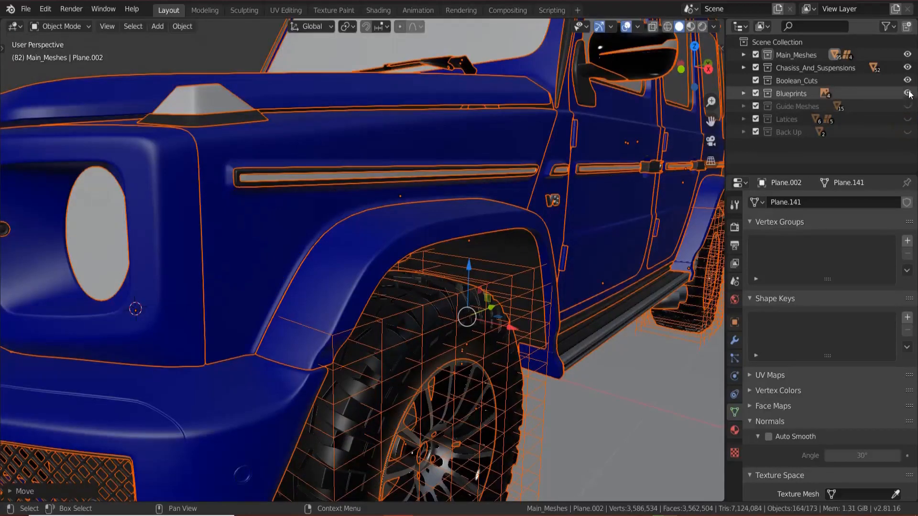
left_click(907, 94)
scroll(480, 186, "down", 5)
middle_click_drag(480, 187, 459, 218)
scroll(480, 220, "up", 4)
left_click(744, 119)
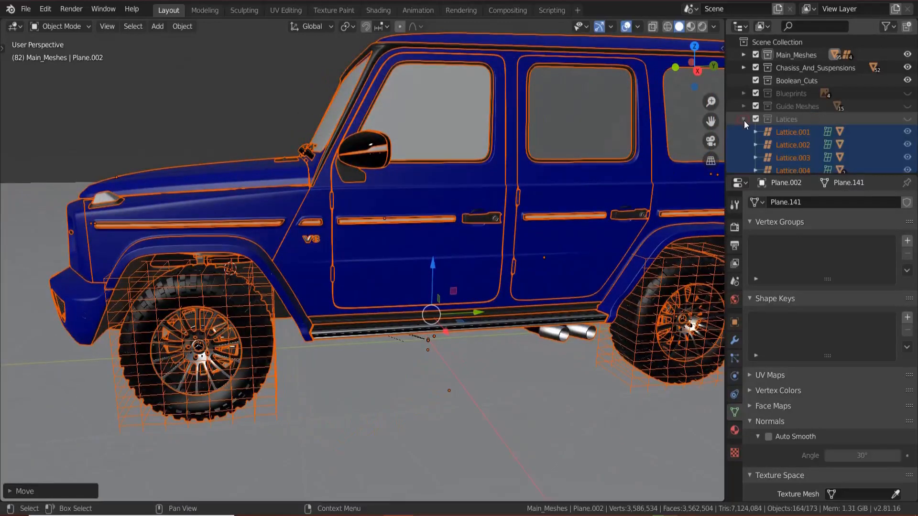
left_click(744, 121)
scroll(353, 266, "down", 5)
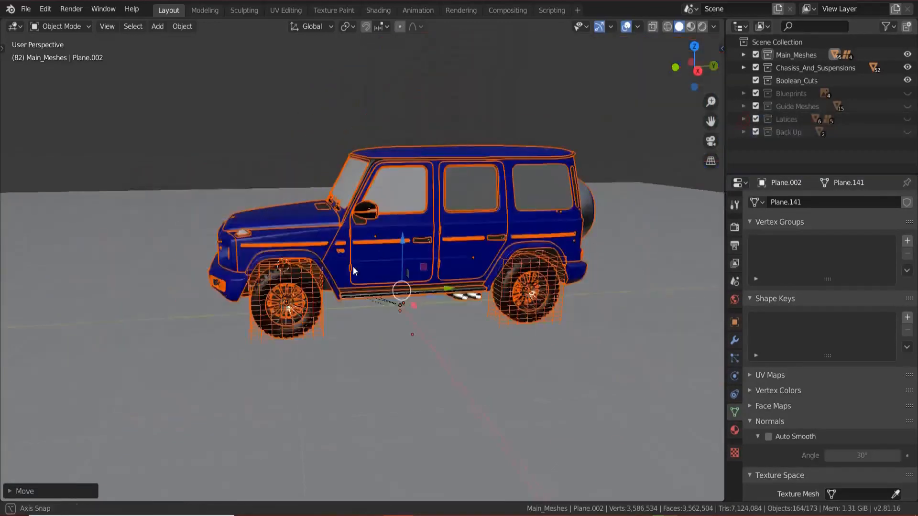
middle_click_drag(353, 266, 417, 276)
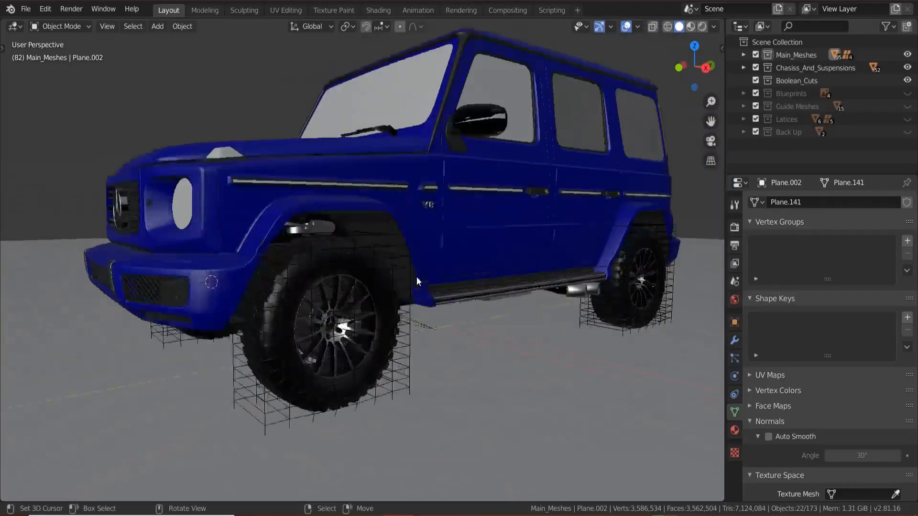
scroll(417, 277, "up", 5)
left_click(415, 364)
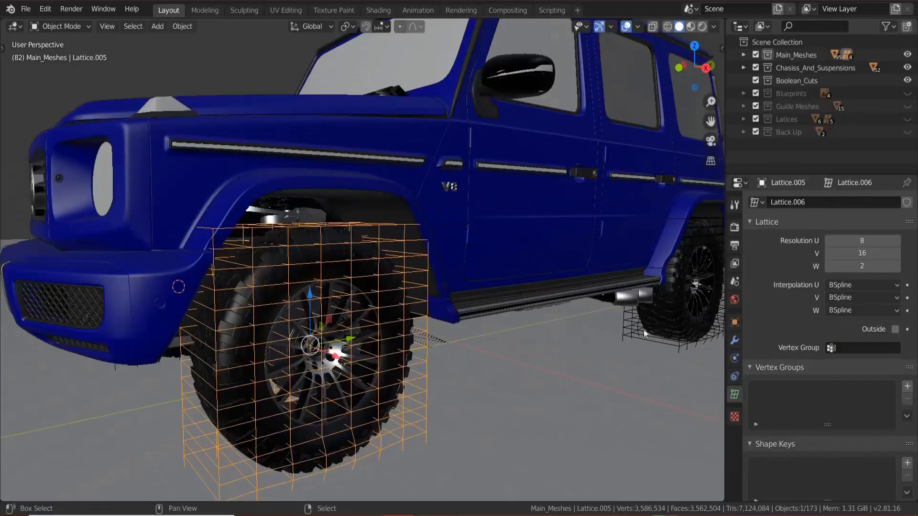
left_click(626, 322, "shift")
middle_click_drag(503, 329, 554, 383)
left_click(555, 384, "shift")
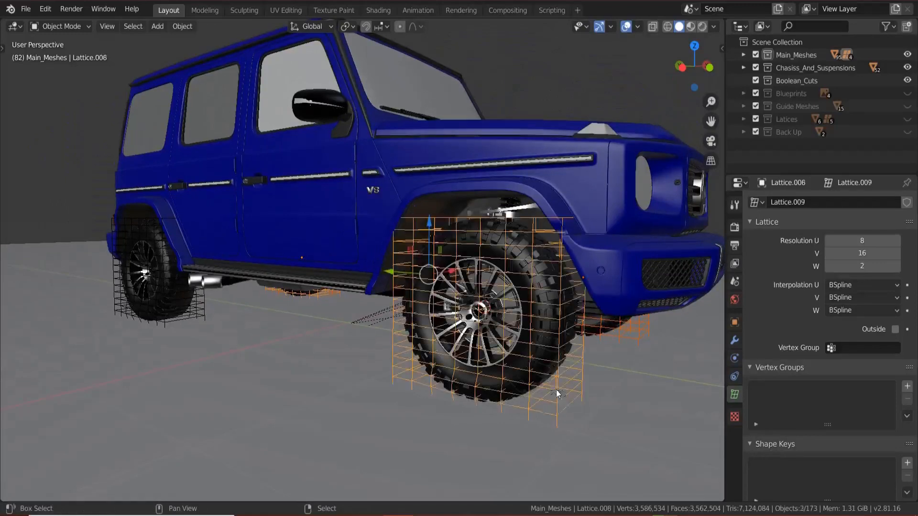
left_click(190, 308, "shift")
key("a")
key("alt+a")
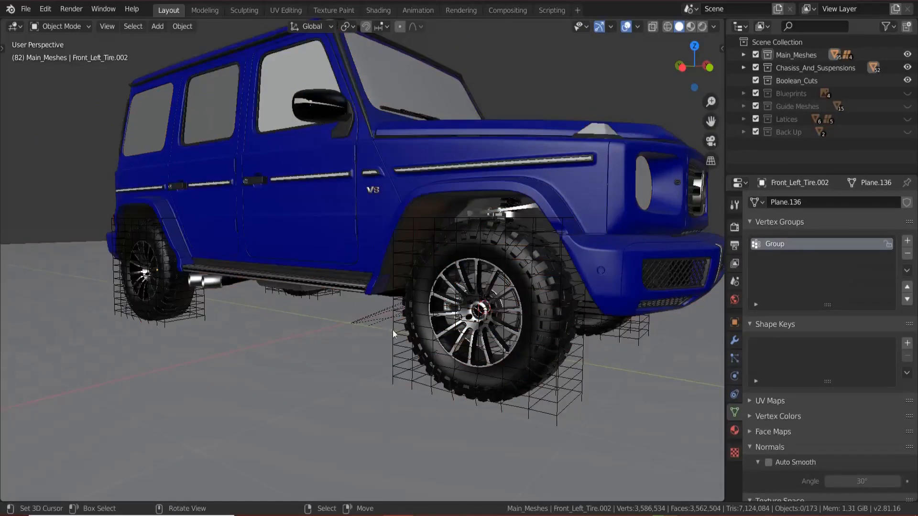
- Select the lattices of all four tires and move them to the Latices collection
left_click(392, 330)
left_click(200, 300, "shift")
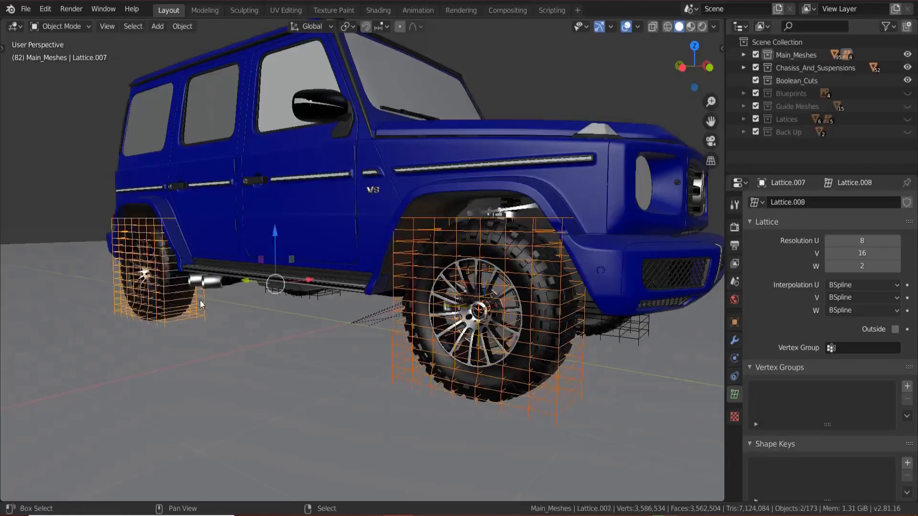
middle_click_drag(200, 300, 439, 379)
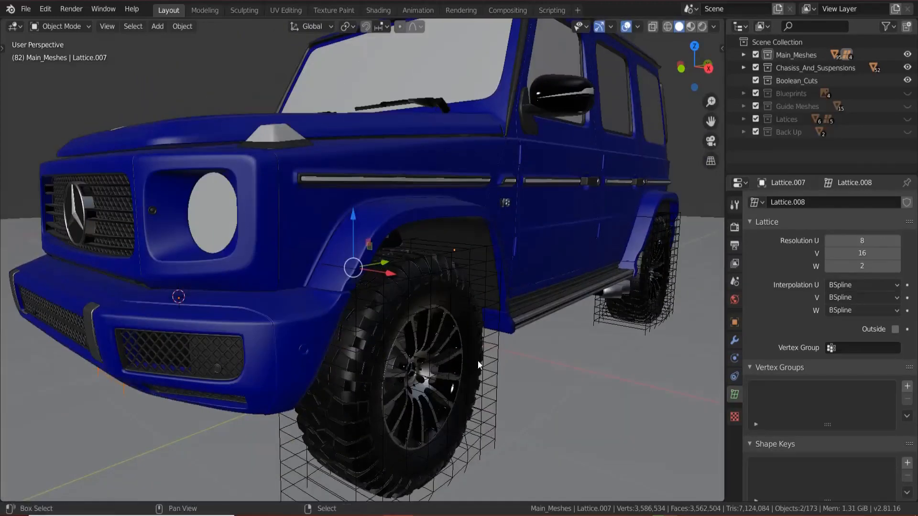
left_click(492, 352, "shift")
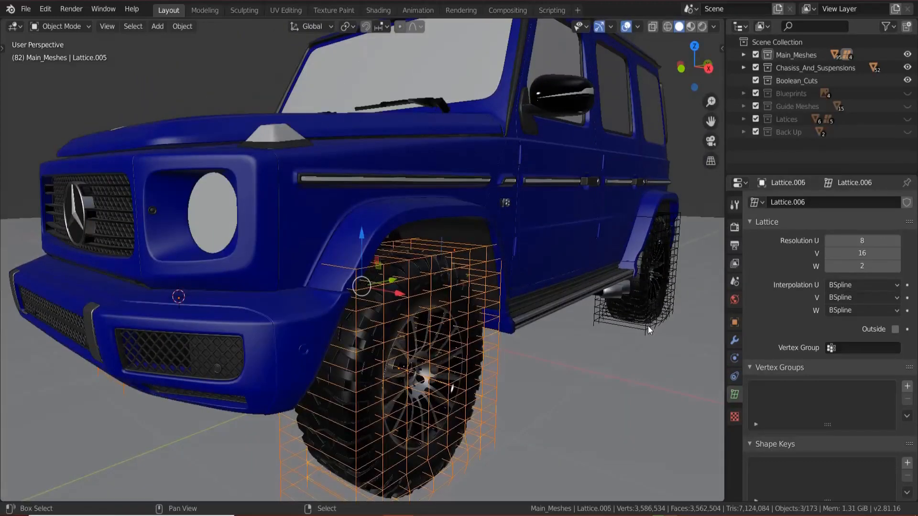
left_click(647, 325, "shift")
middle_click_drag(496, 352, 446, 352)
key("m")
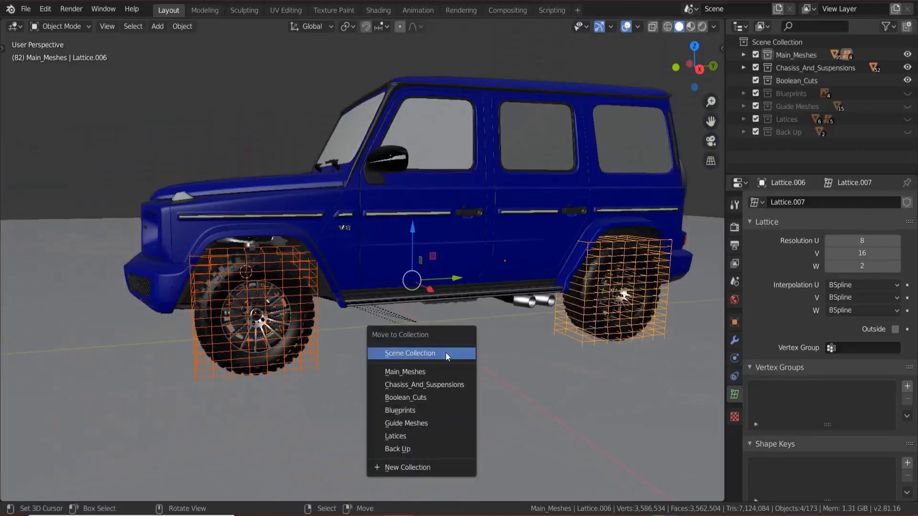
left_click(410, 439)
middle_click_drag(409, 439, 314, 373)
scroll(382, 373, "up", 5)
scroll(335, 277, "up", 4)
scroll(359, 340, "down", 10)
scroll(363, 320, "up", 2)
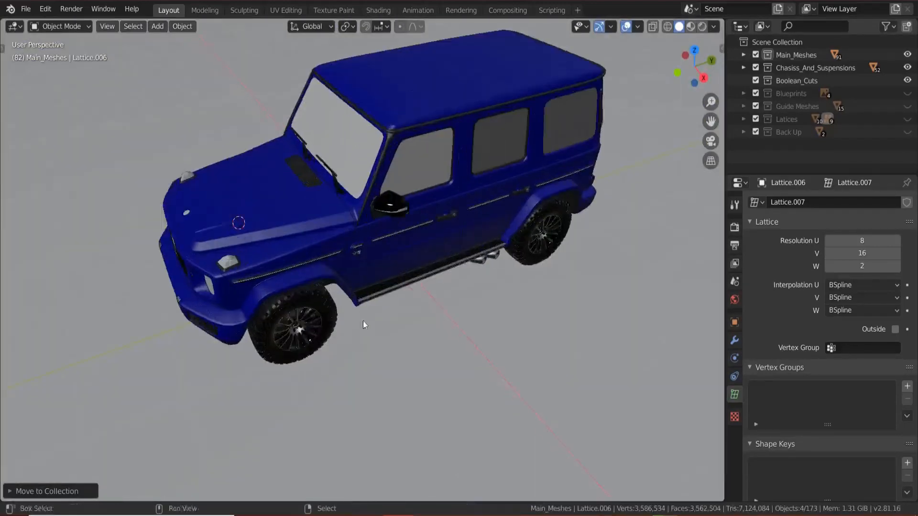
- Set the Cycles render device to GPU Compute in the scene's render settings
middle_click_drag(363, 320, 340, 315, "shift")
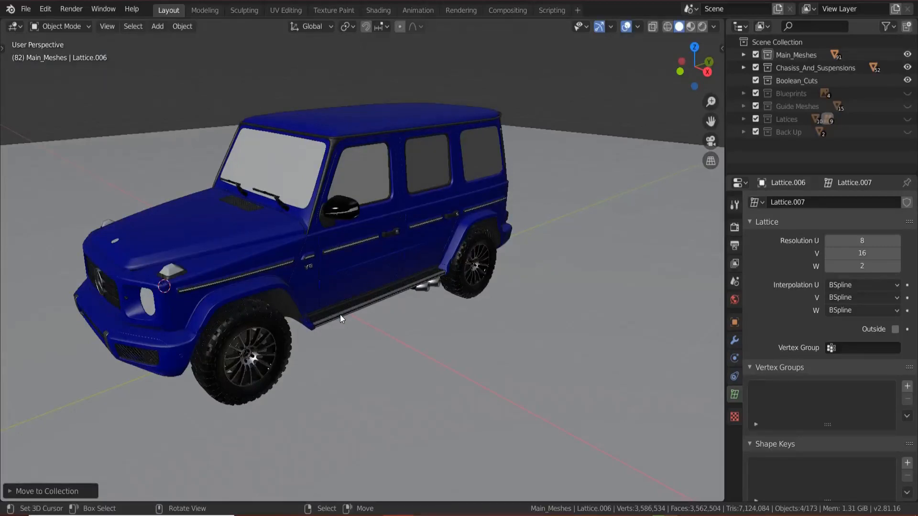
scroll(340, 315, "up", 4)
middle_click_drag(324, 311, 377, 304)
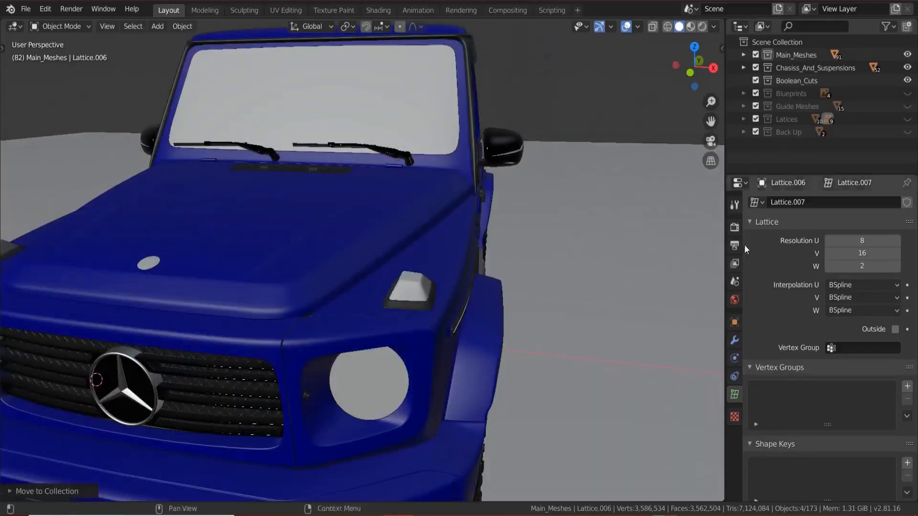
left_click(735, 228)
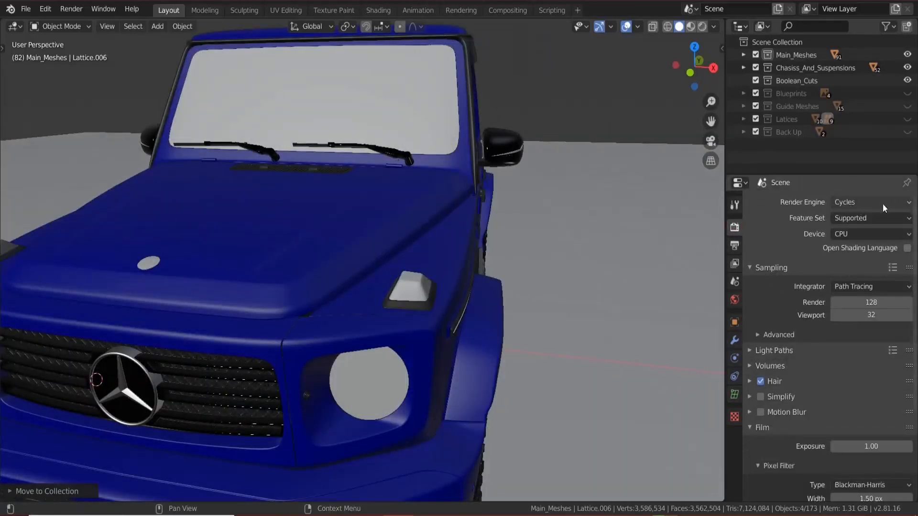
scroll(508, 341, "down", 3)
middle_click_drag(507, 341, 488, 336)
scroll(488, 337, "up", 3)
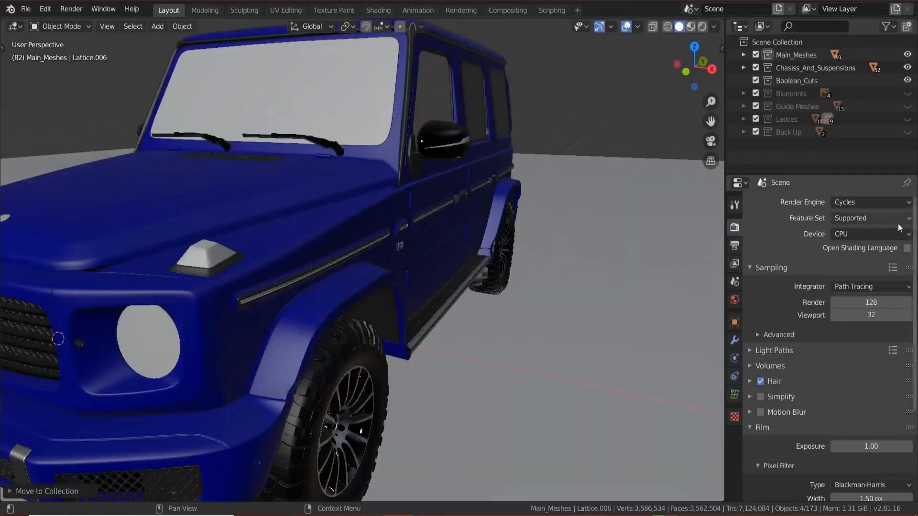
left_click(858, 234)
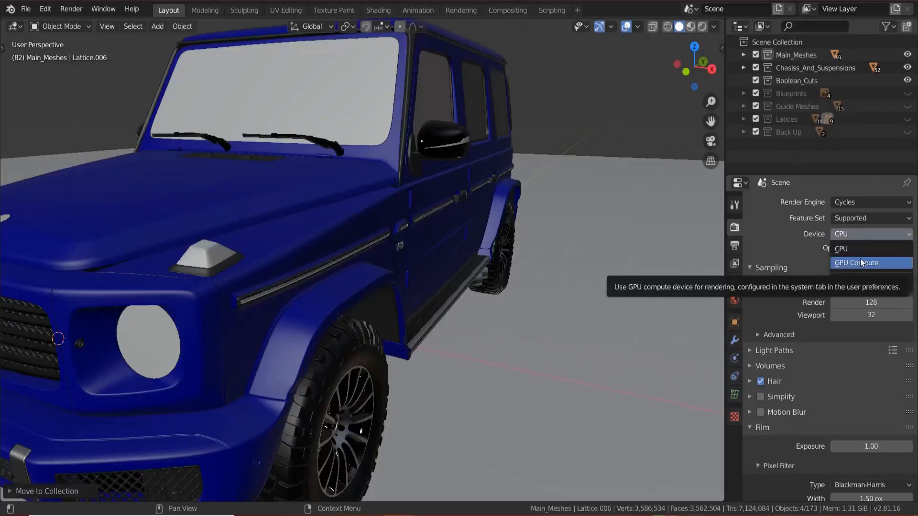
left_click(859, 233)
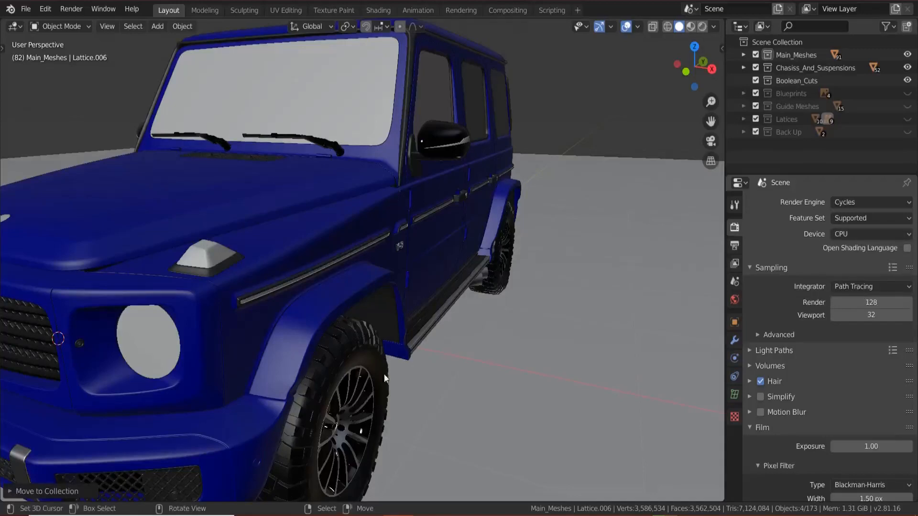
scroll(383, 351, "down", 5)
middle_click_drag(399, 384, 405, 396)
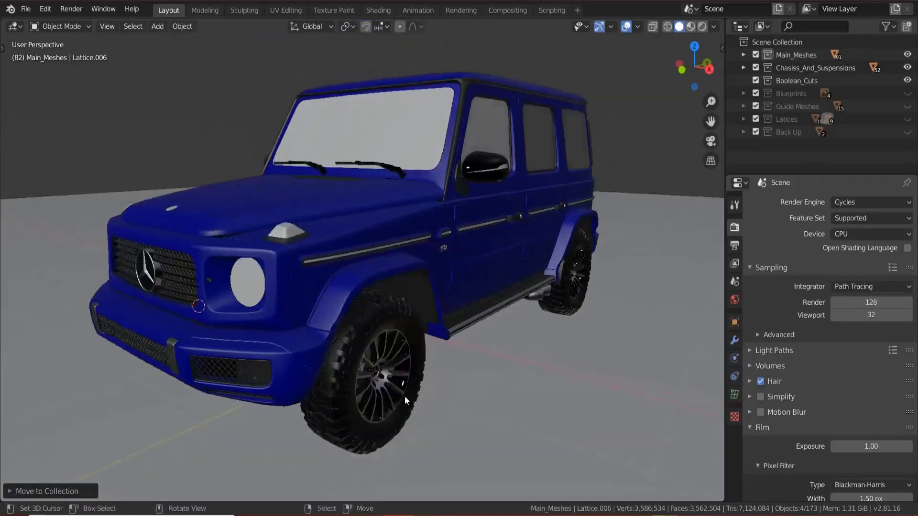
left_click(872, 231)
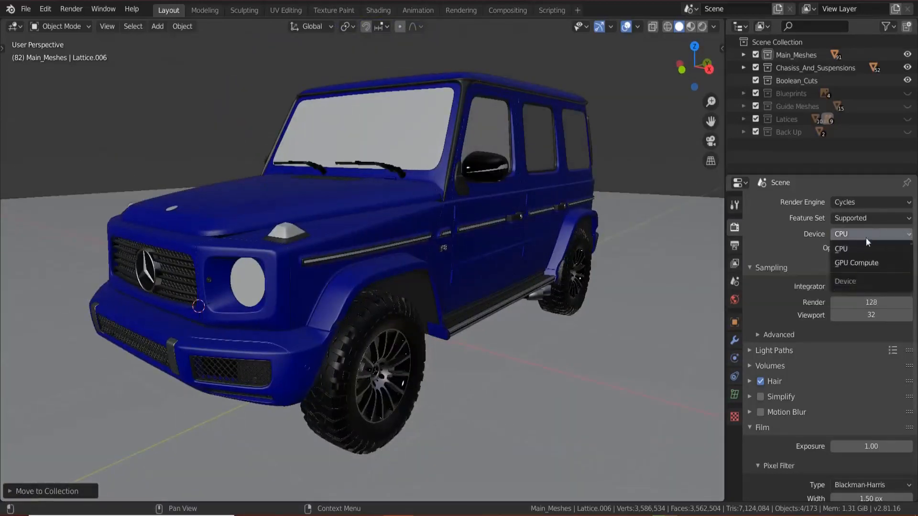
left_click(856, 263)
- Set the render tile size to 512 in both X and Y under the performance settings
scroll(810, 349, "down", 5)
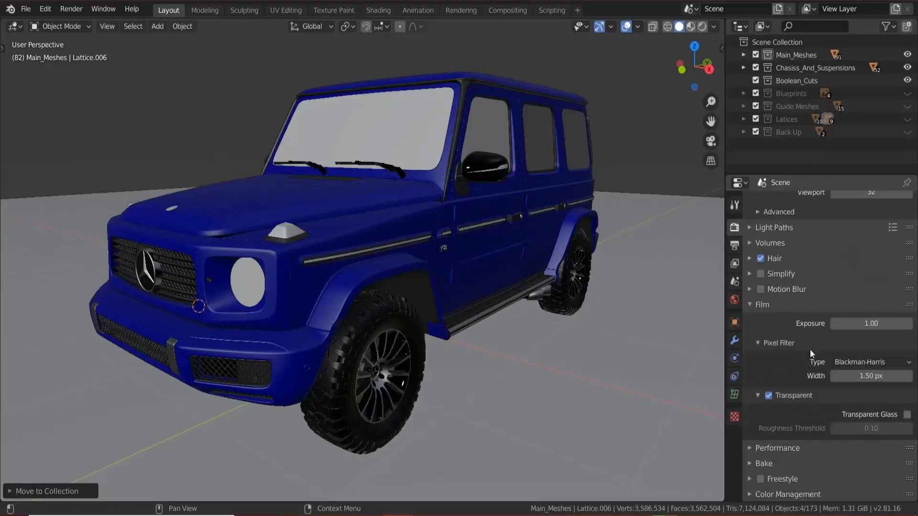
left_click(748, 463)
scroll(805, 429, "down", 6)
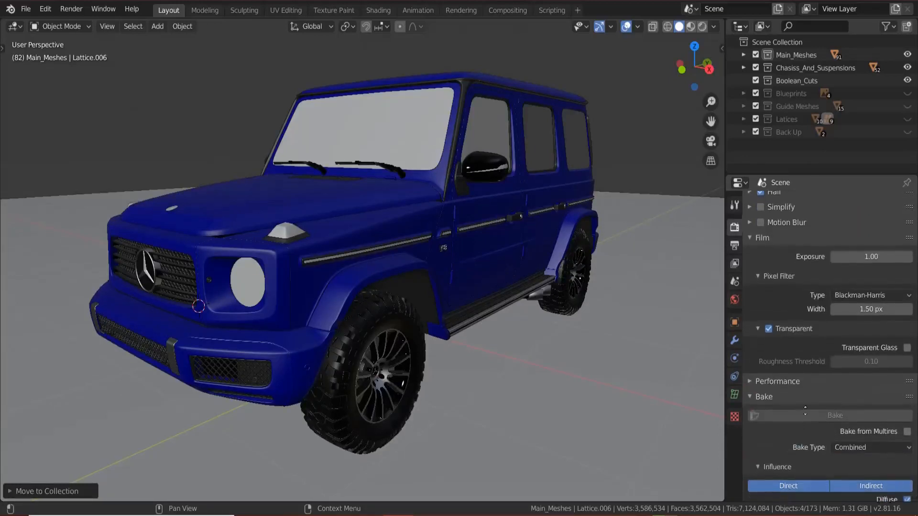
left_click(752, 311)
scroll(805, 348, "down", 4)
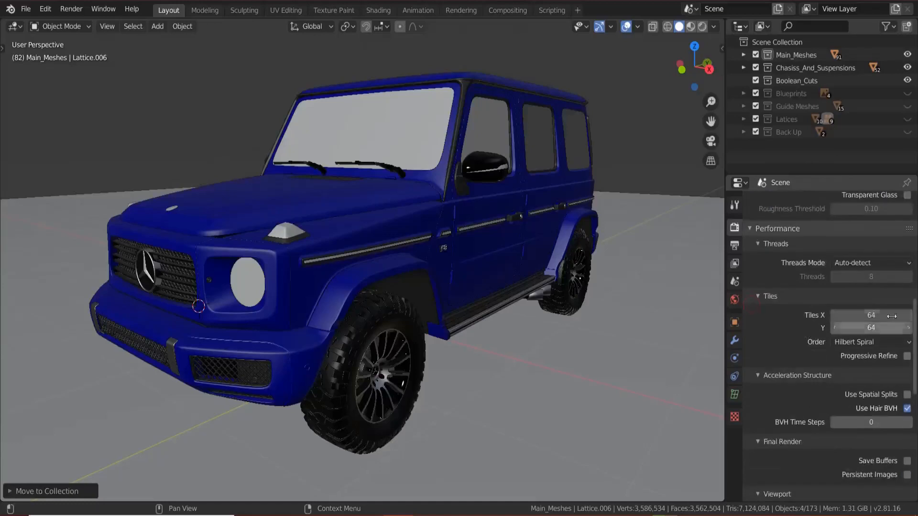
left_click(890, 315)
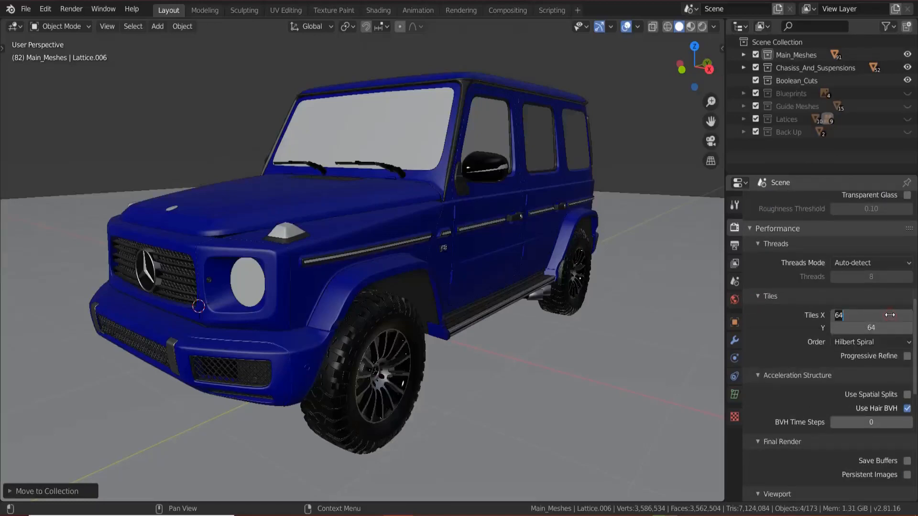
type("512")
key("Tab")
type("512")
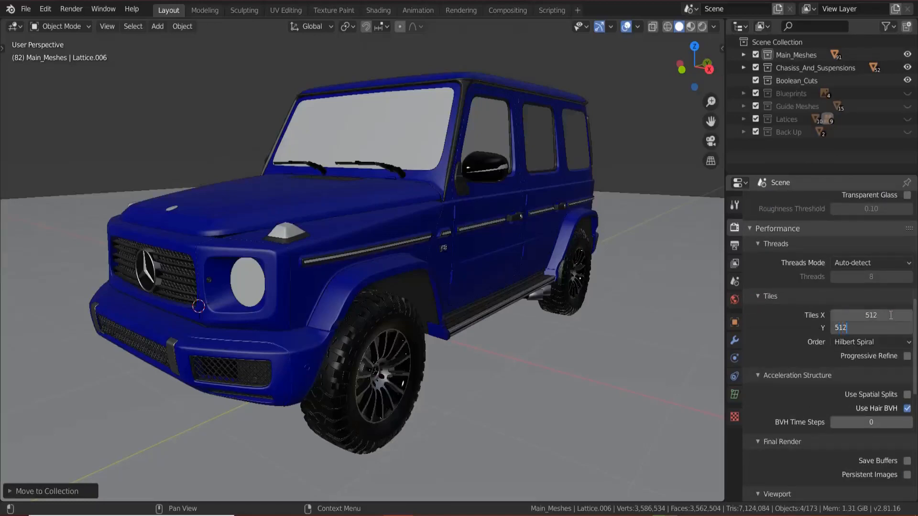
key("Return")
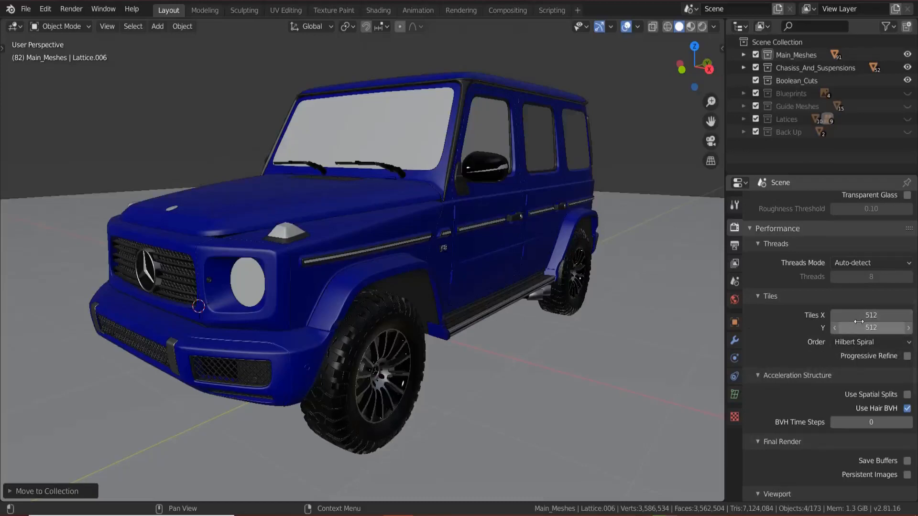
- Set the render sample count to 700, leaving the viewport samples as they are
scroll(861, 321, "up", 15)
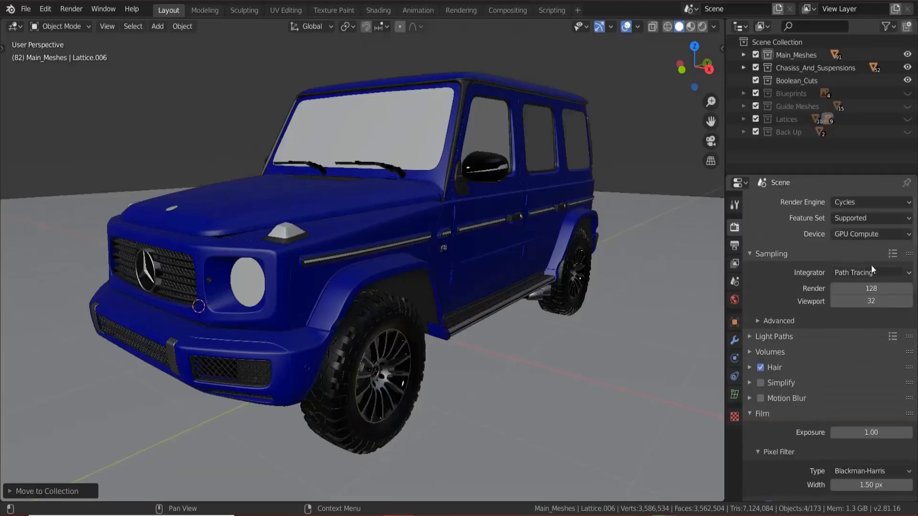
scroll(870, 287, "down", 10)
scroll(885, 363, "up", 10)
left_click(874, 290)
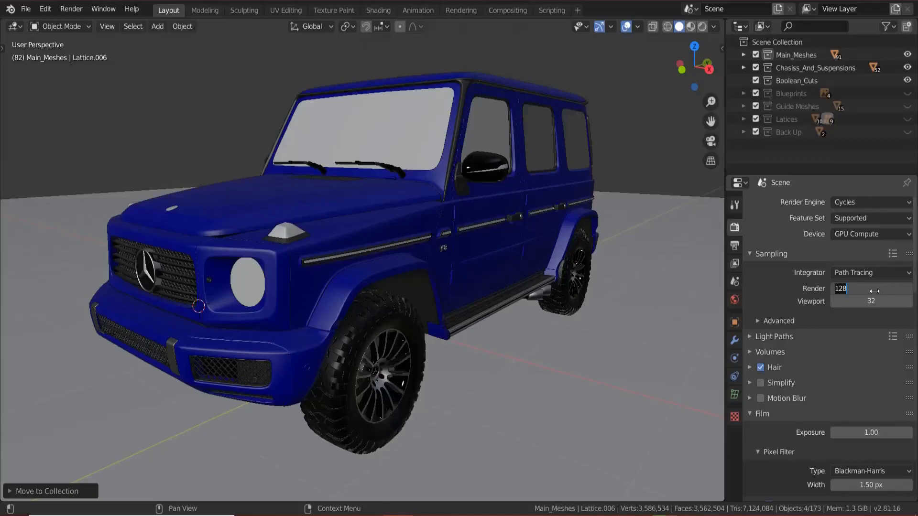
type("700")
key("Return")
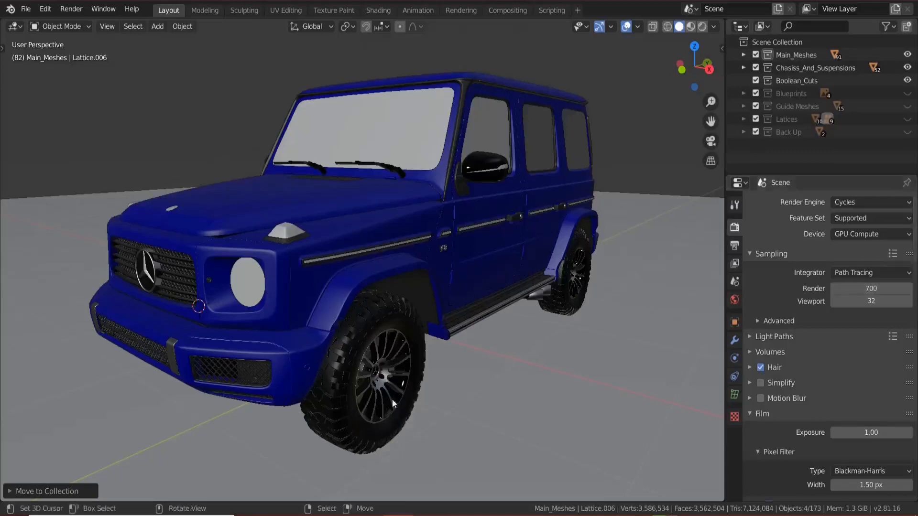
scroll(392, 400, "down", 4)
middle_click_drag(392, 400, 390, 354)
scroll(459, 393, "up", 3)
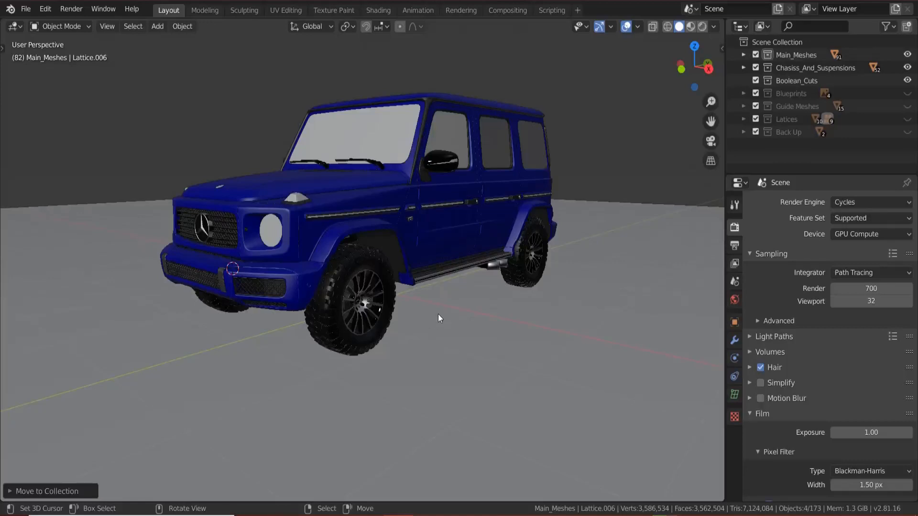
scroll(438, 314, "up", 3)
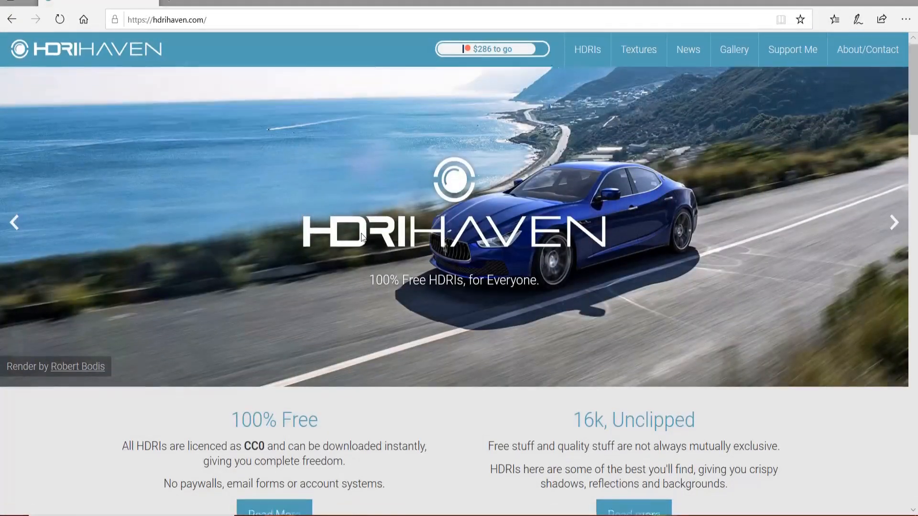
- Switch to the web browser and open the HDRI catalogue from the HDRI Haven home page
scroll(361, 238, "down", 10)
scroll(361, 233, "down", 6)
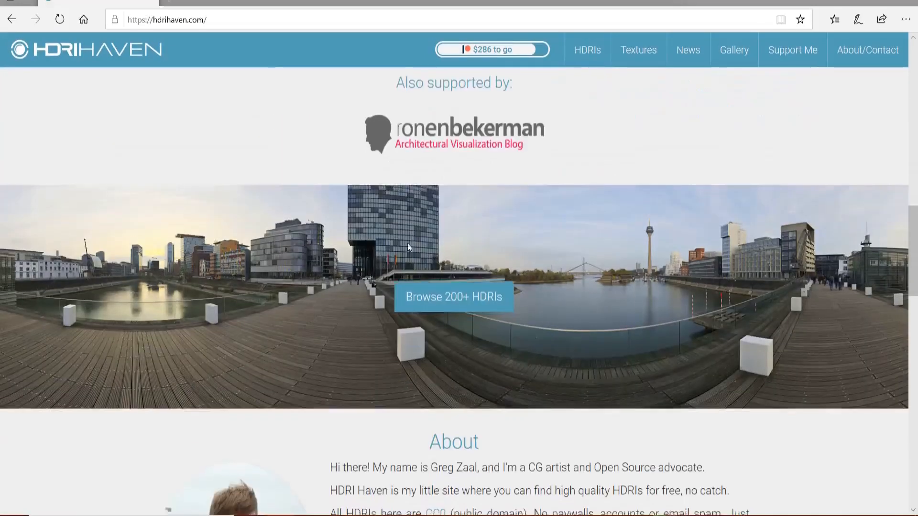
left_click(462, 294)
- Browse the HDRI categories and latest HDRIs, and open the page of the Autumn Road HDRI
scroll(471, 326, "down", 5)
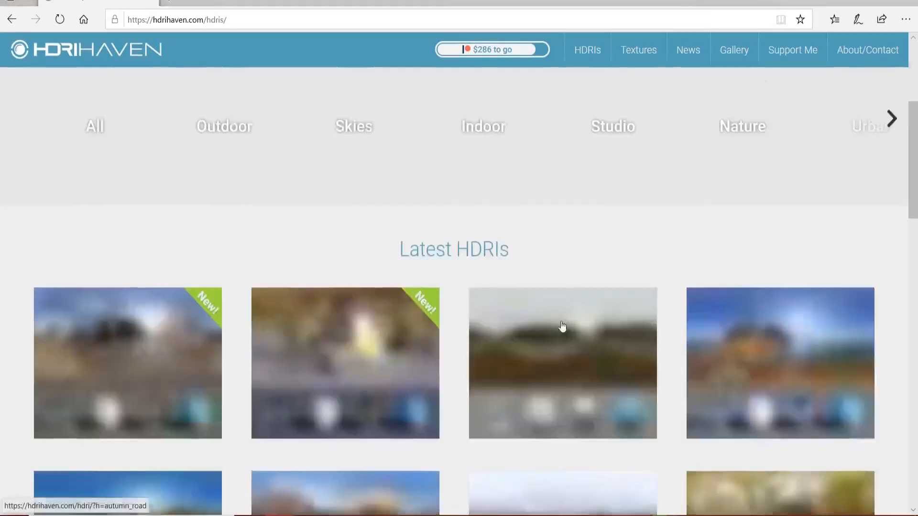
scroll(372, 276, "up", 5)
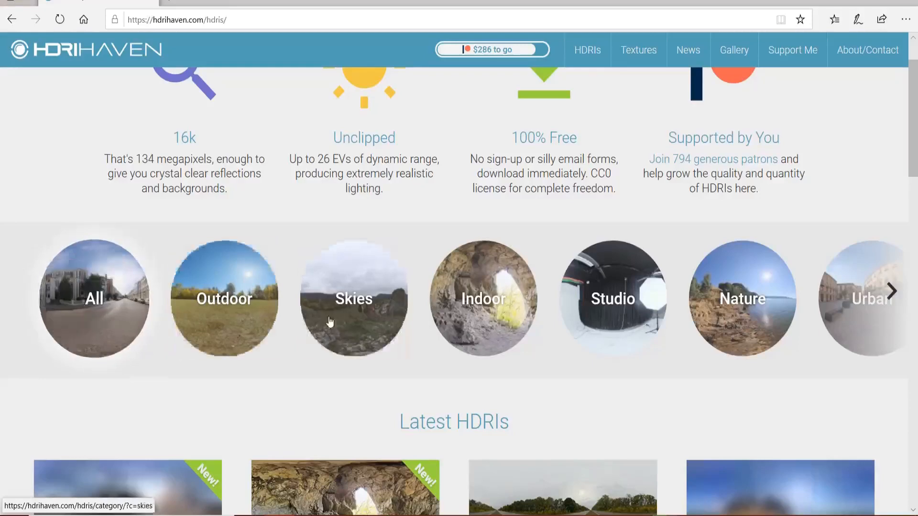
scroll(540, 297, "down", 5)
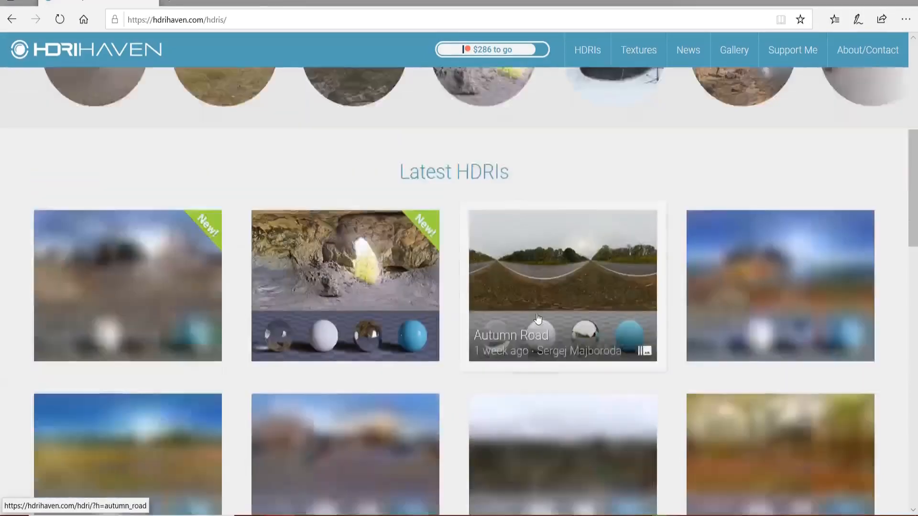
scroll(541, 298, "up", 2)
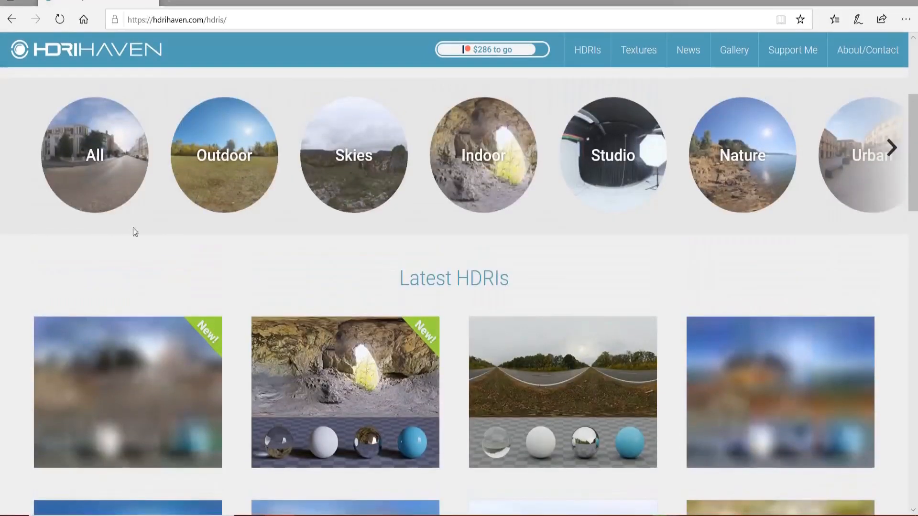
scroll(436, 356, "down", 3)
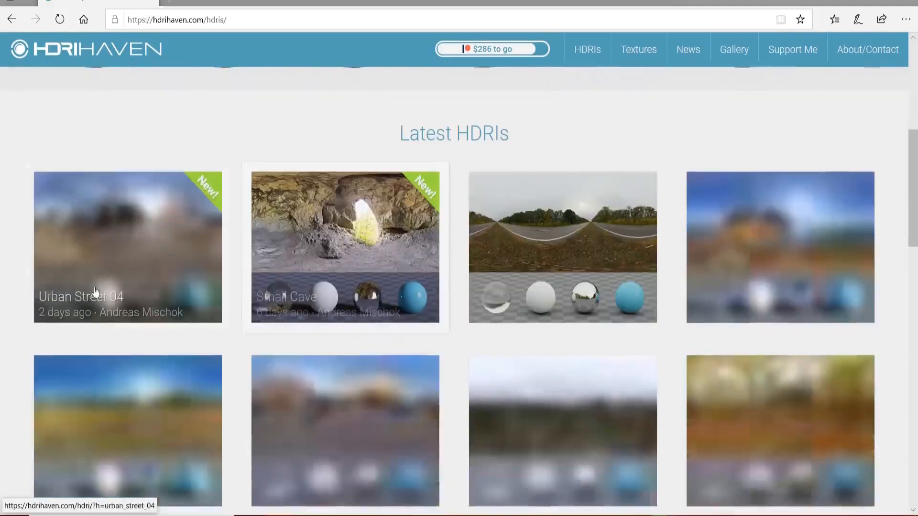
scroll(191, 274, "up", 5)
scroll(402, 296, "down", 3)
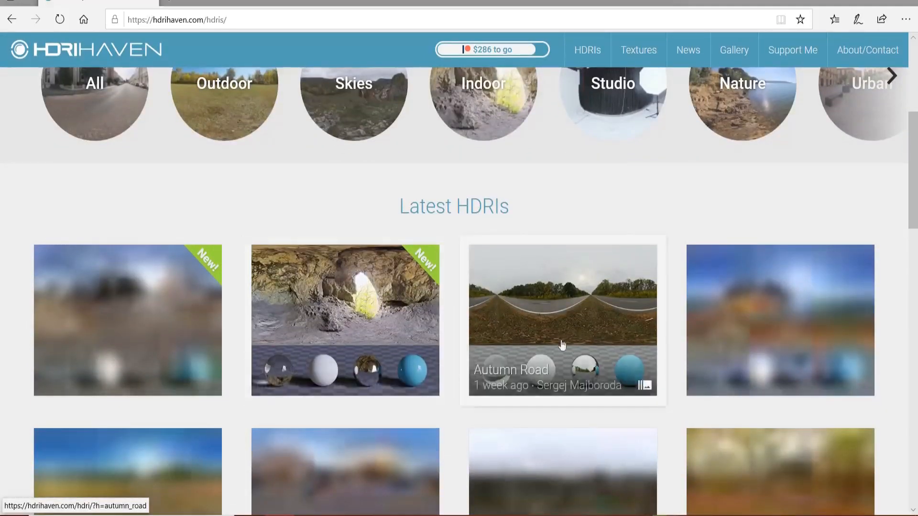
left_click(329, 324)
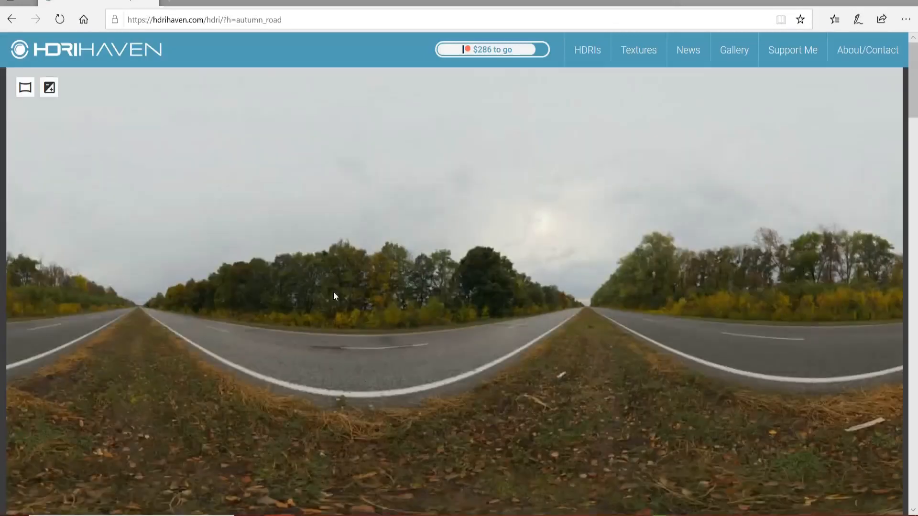
- Examine the Autumn Road panorama, its material preview spheres and the available download resolutions
scroll(443, 300, "down", 4)
scroll(444, 297, "down", 3)
scroll(444, 297, "up", 6)
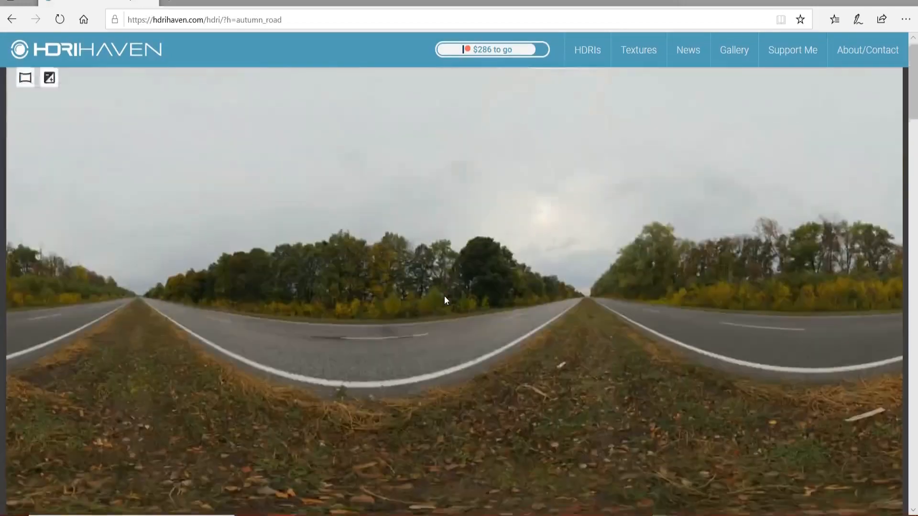
scroll(445, 297, "down", 7)
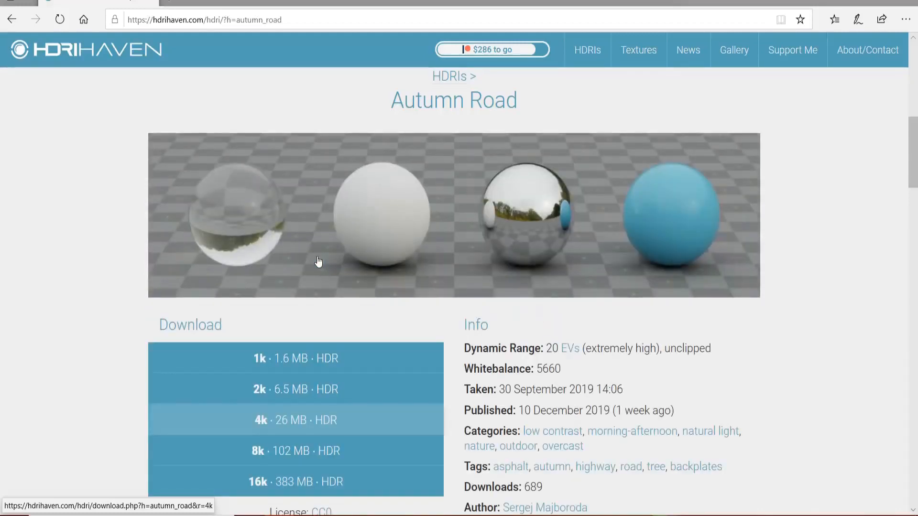
scroll(334, 265, "down", 4)
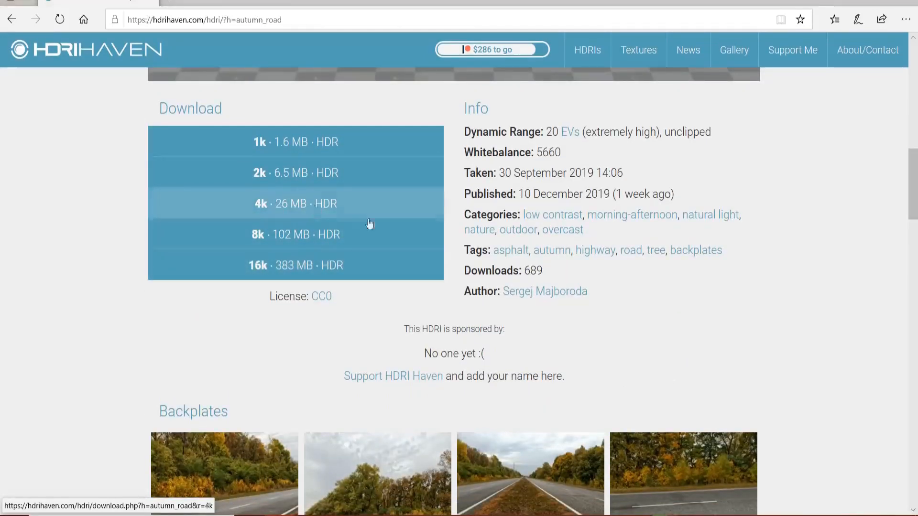
- View the first Autumn Road backplate enlarged with its download formats, and close the preview
scroll(371, 225, "down", 5)
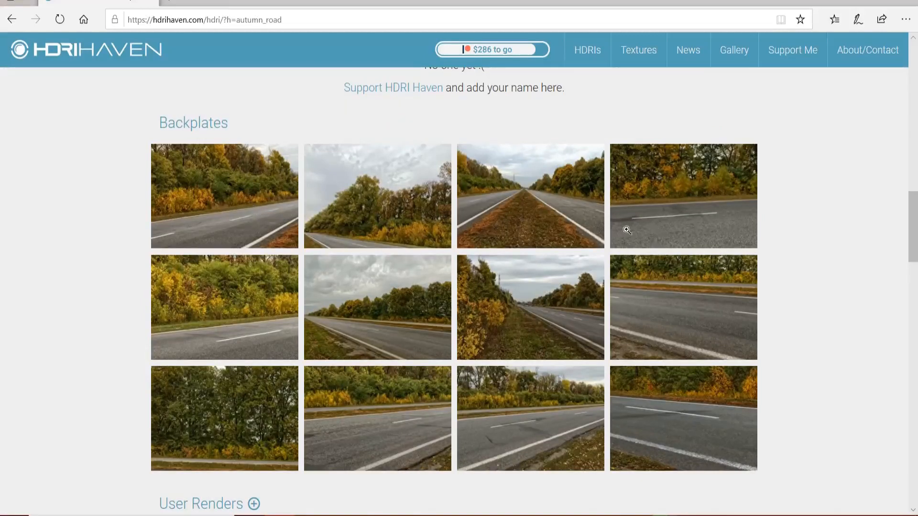
left_click(242, 221)
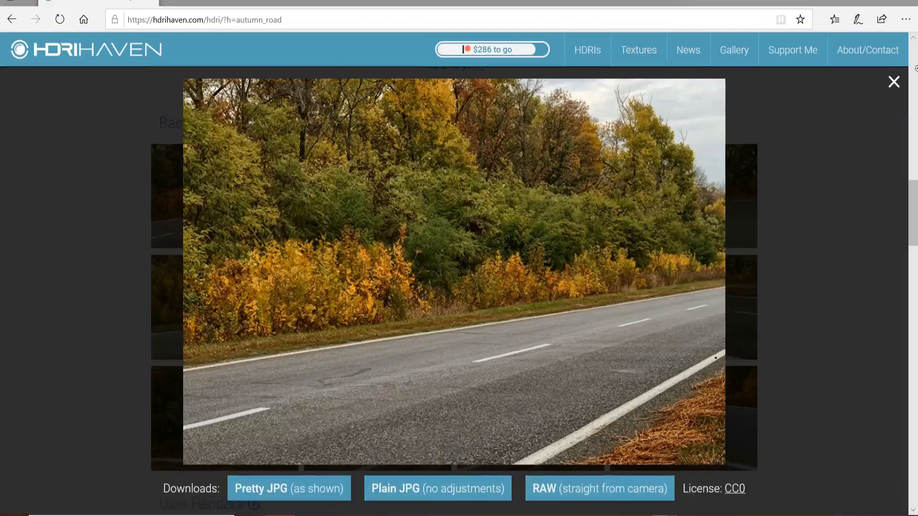
left_click(893, 77)
scroll(546, 248, "up", 1)
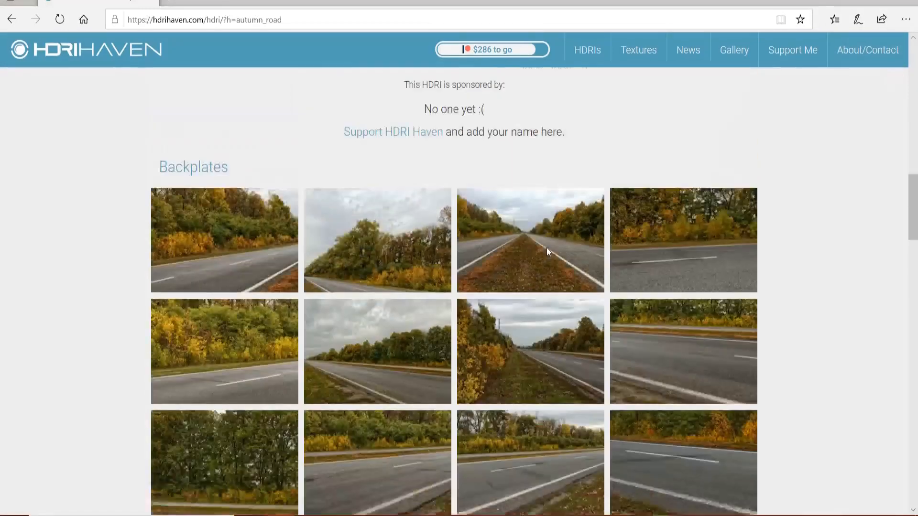
- Look over the remaining backplates and the user renders section of the Autumn Road page
scroll(547, 248, "down", 7)
scroll(548, 249, "up", 1)
scroll(548, 249, "down", 1)
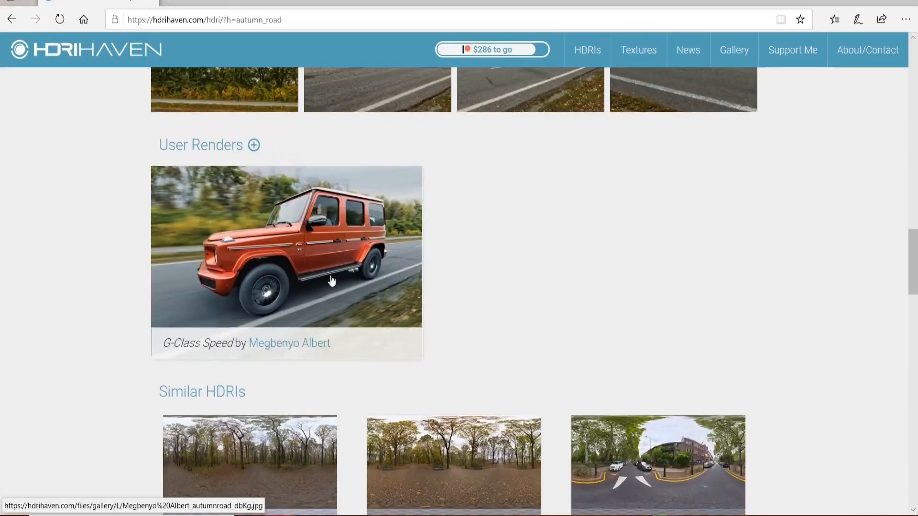
scroll(575, 275, "up", 1)
scroll(573, 270, "up", 1)
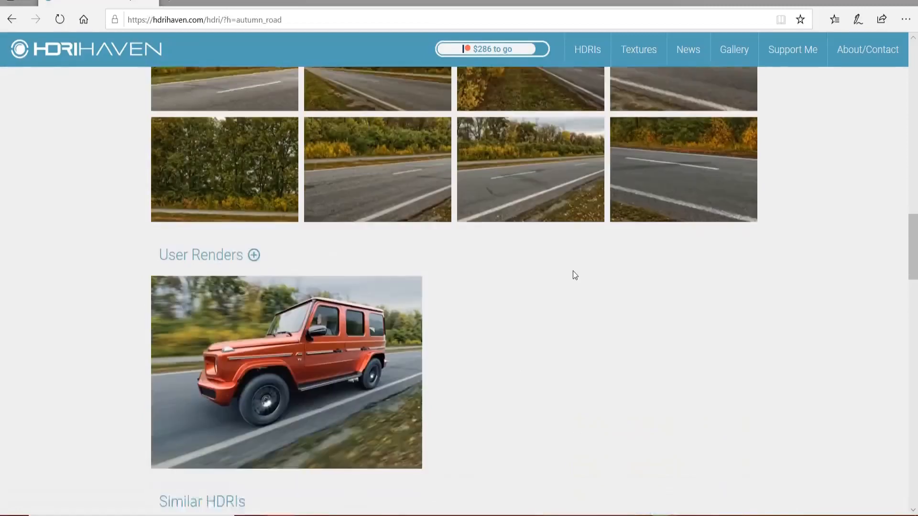
- Switch to File Explorer and open the Autumn Road folder under D:, Blender Stuff, HDRs, New Folder
scroll(529, 277, "down", 2)
scroll(528, 276, "up", 1)
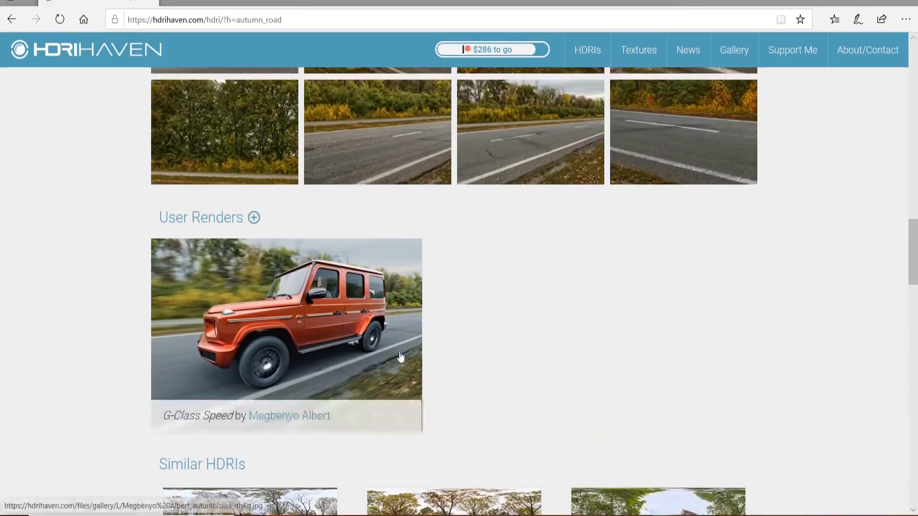
mouse_move(457, 515)
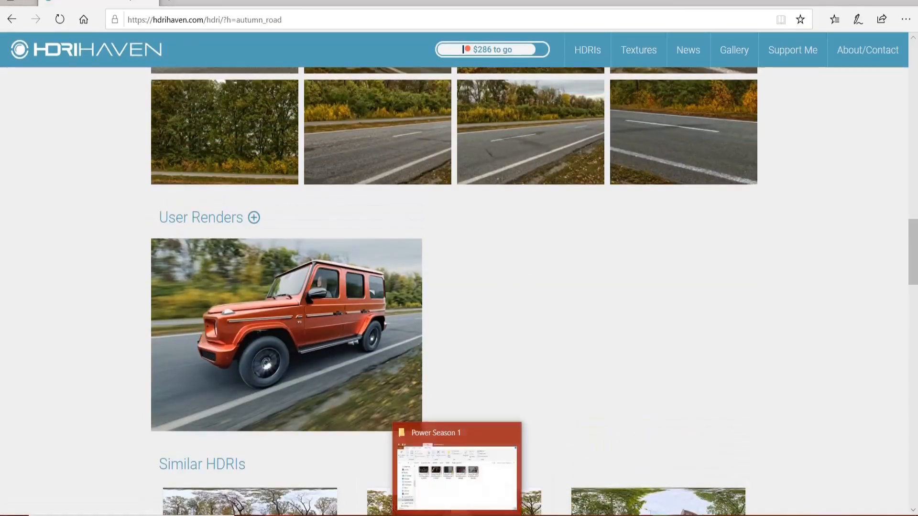
left_click(486, 446)
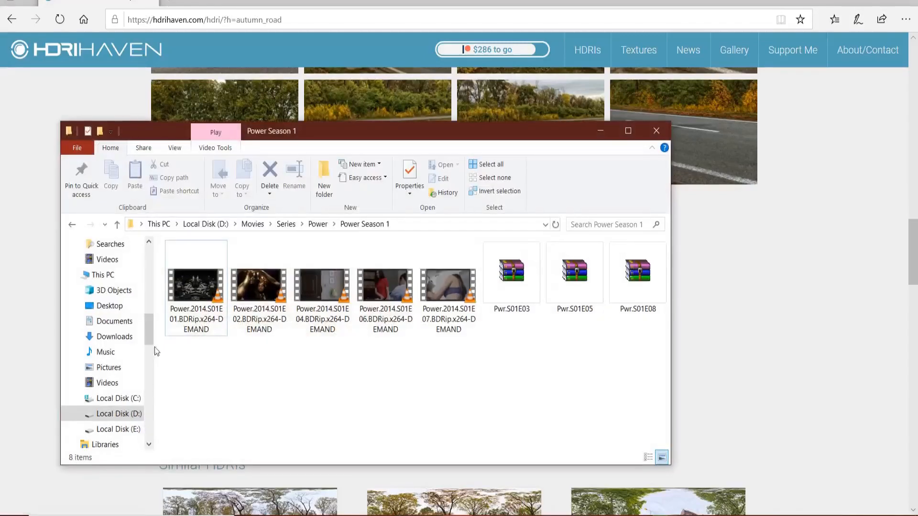
left_click(103, 276)
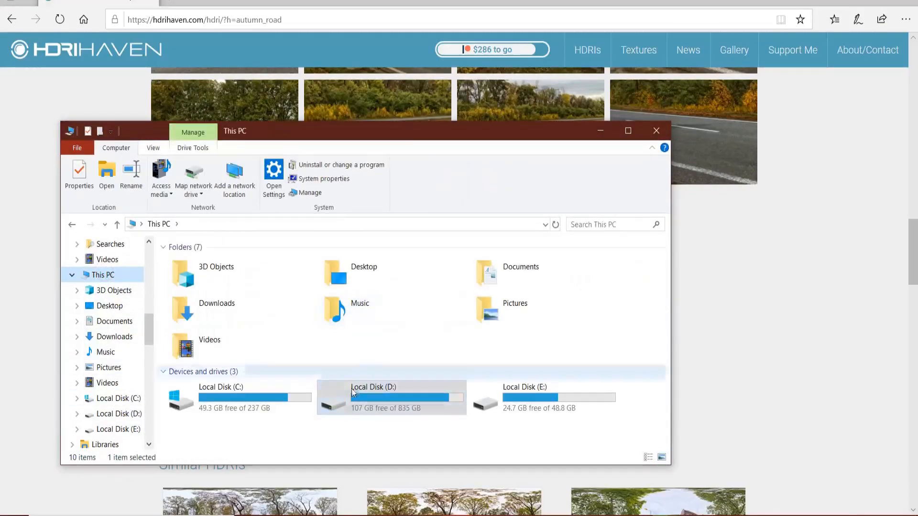
double_click(392, 382)
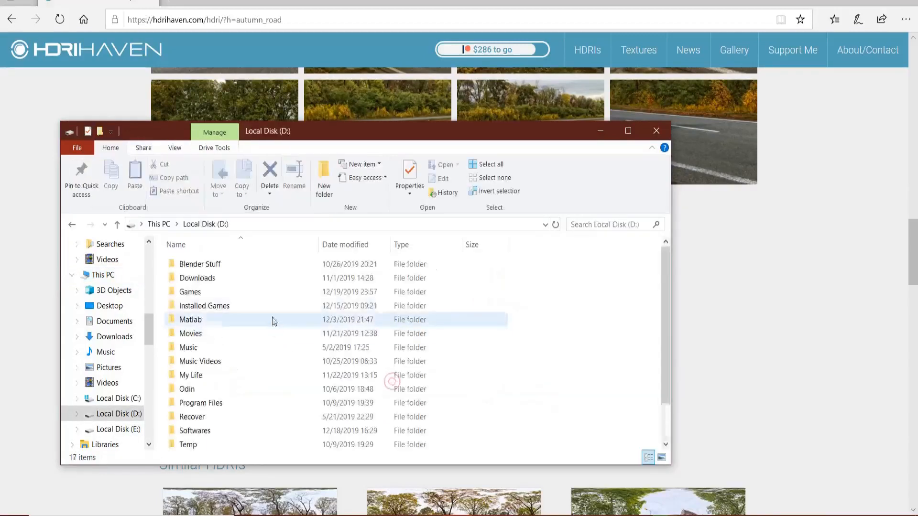
double_click(213, 264)
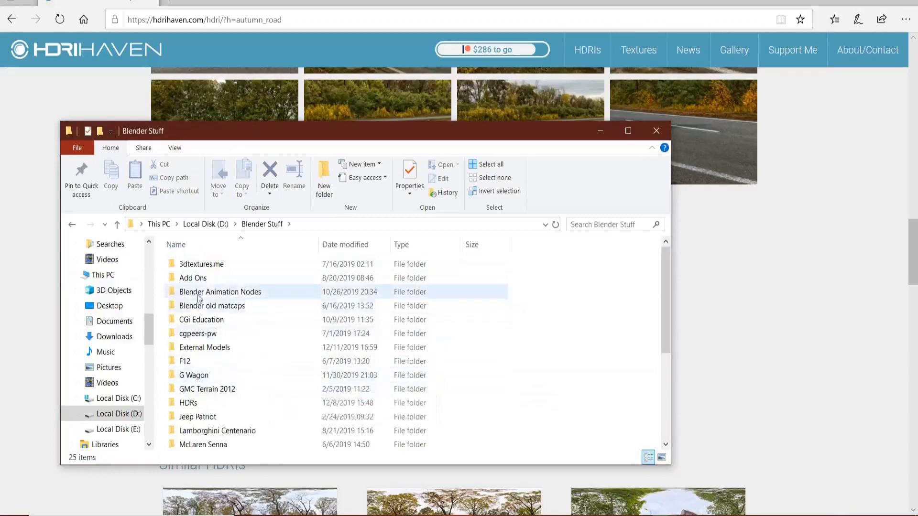
double_click(188, 403)
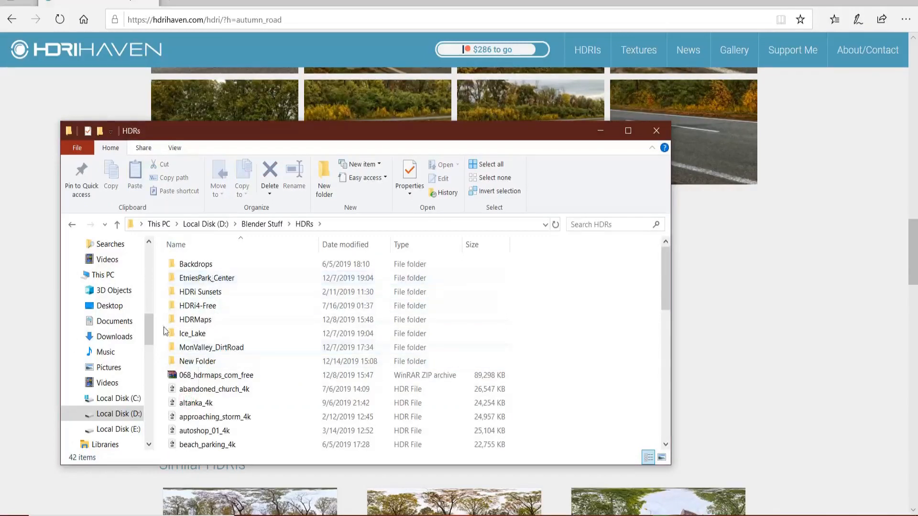
left_click(218, 361)
double_click(218, 361)
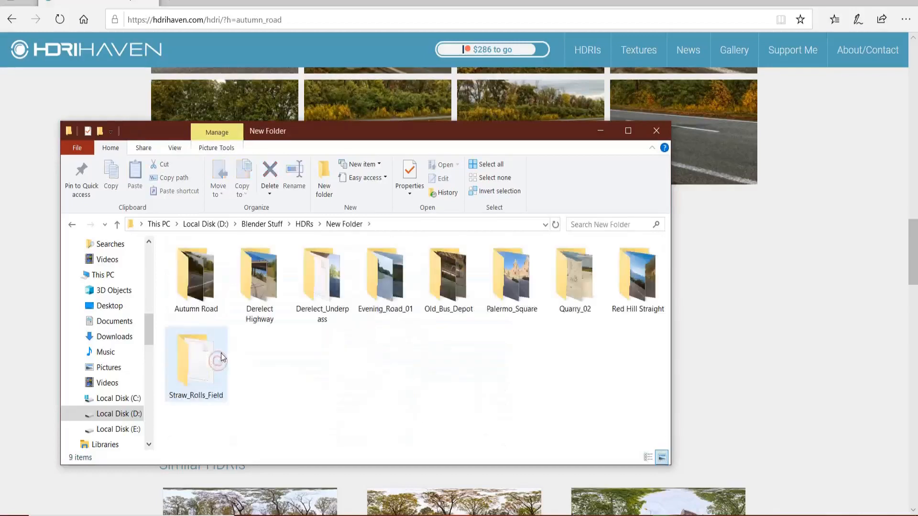
double_click(193, 288)
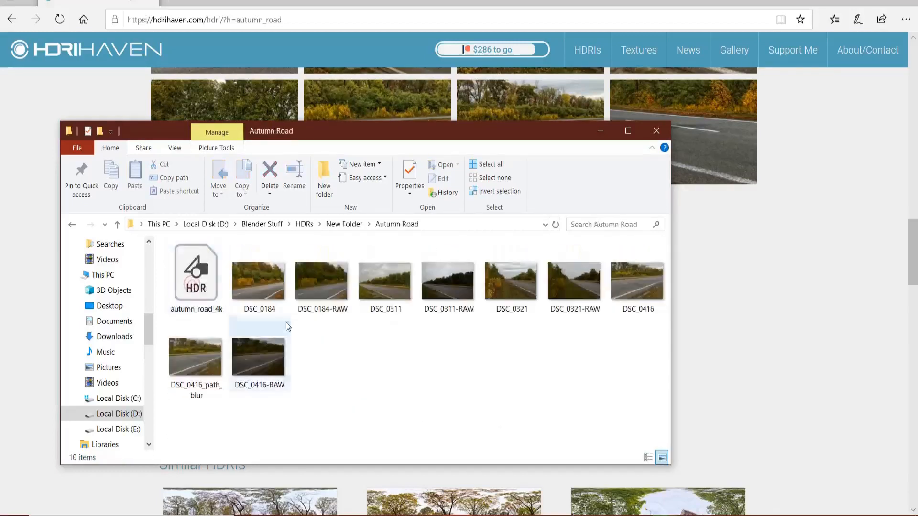
- Look over the autumn_road_4k HDR and backplate files, and view the detailed properties of DSC_0311-RAW
mouse_move(200, 294)
left_mouse_down()
mouse_move(199, 282)
mouse_move(196, 293)
left_mouse_up()
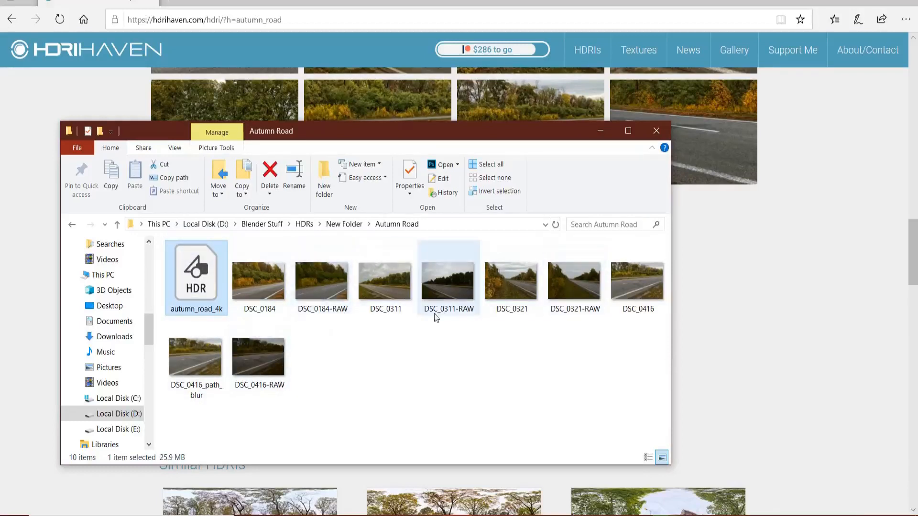
left_click(262, 294)
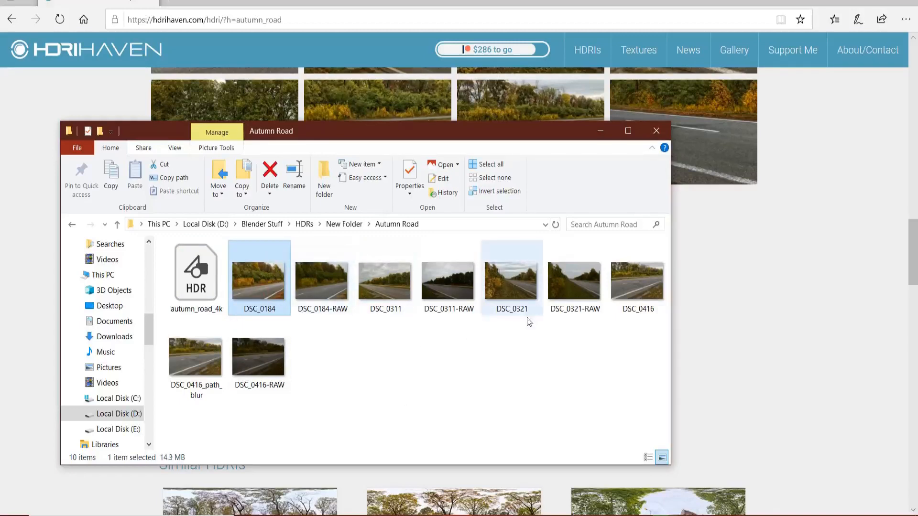
left_click(378, 285)
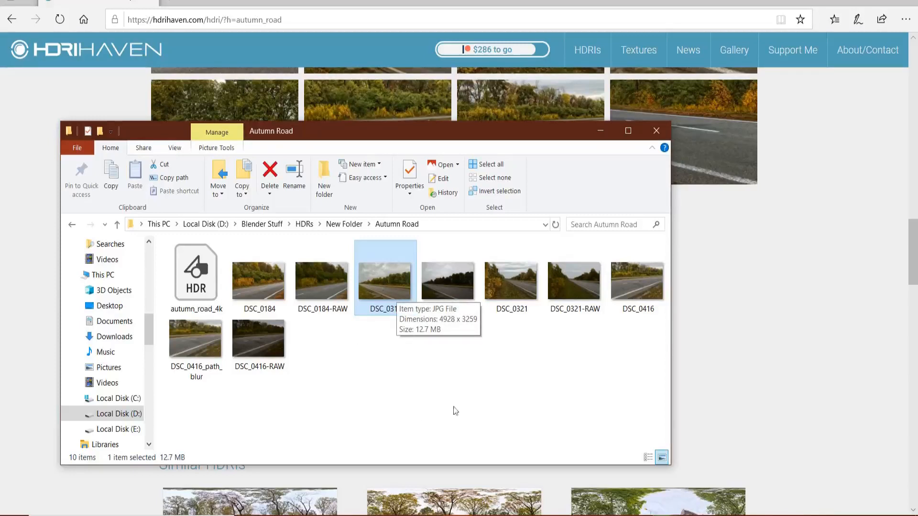
left_click(440, 286)
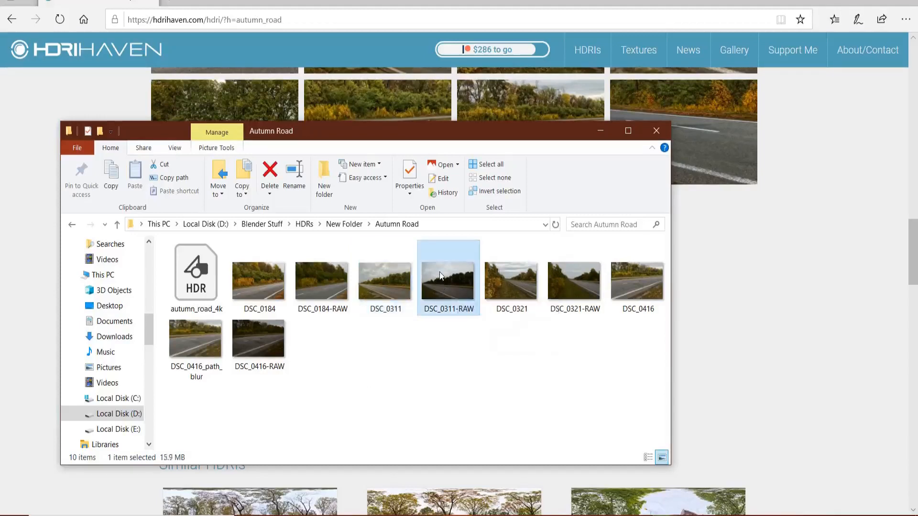
right_click(440, 282)
left_click(508, 505)
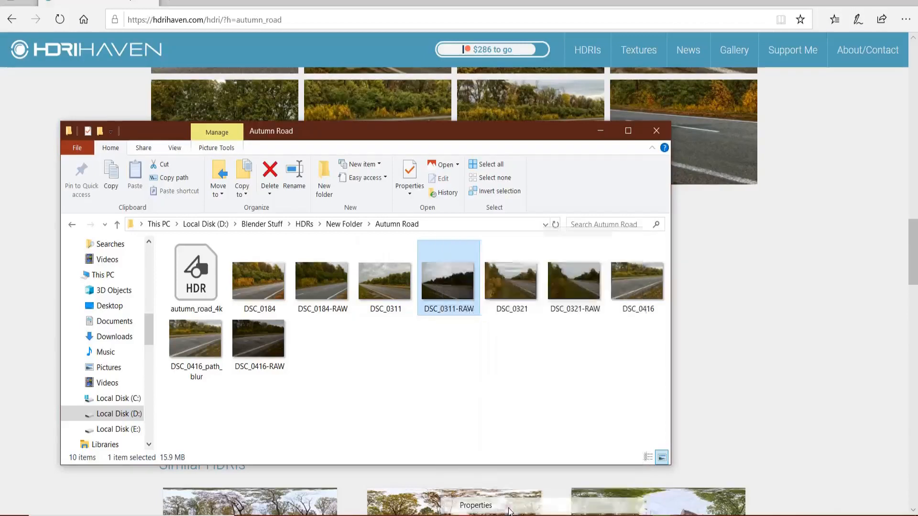
left_click(494, 218)
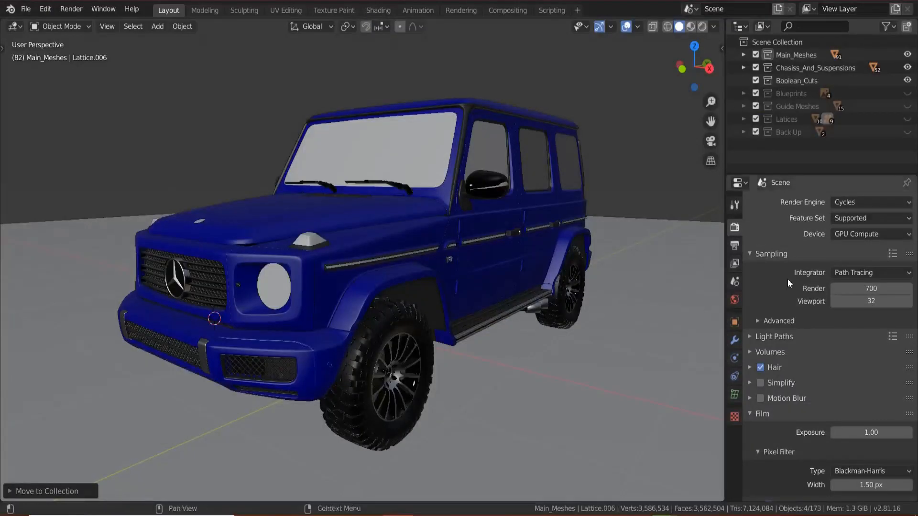
- Switch to Blender, add a camera aligned to a three-quarter front view of the car, and show its lens settings
scroll(516, 255, "down", 5)
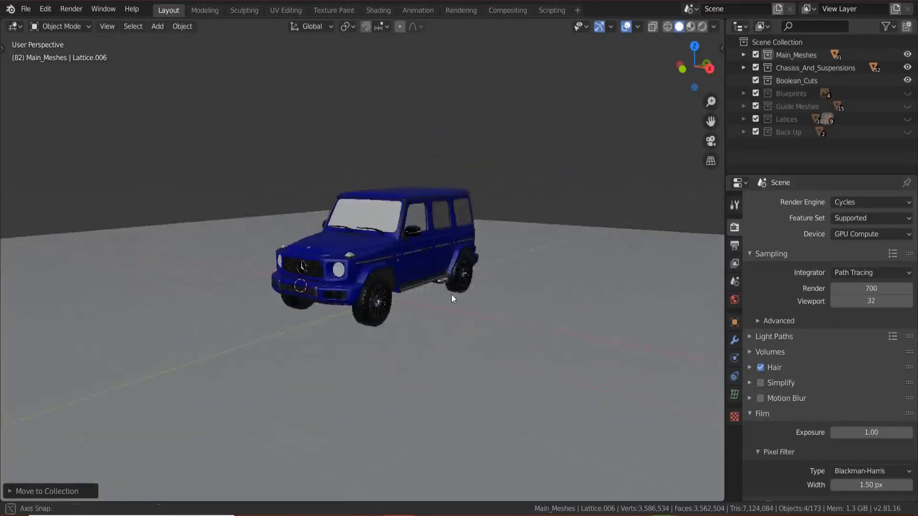
middle_click_drag(452, 298, 454, 297)
scroll(455, 297, "down", 3)
key("shift+a")
left_click(443, 374)
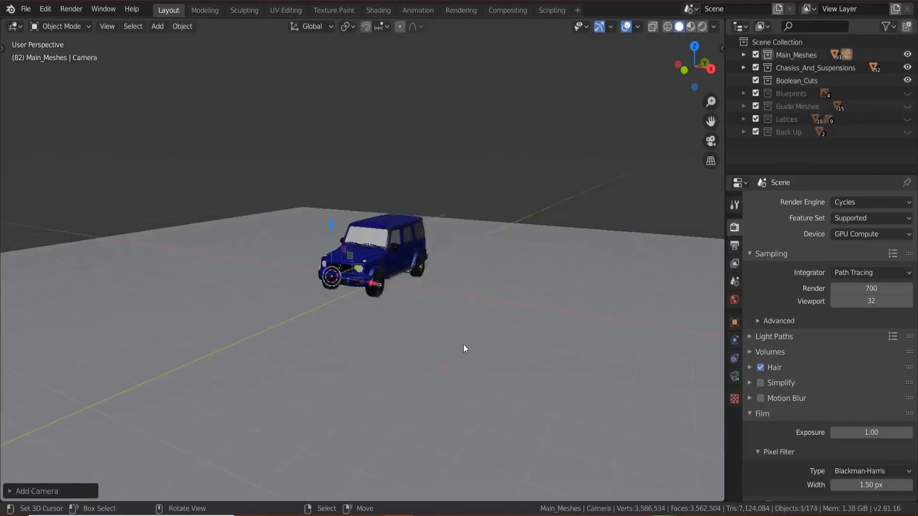
key("ctrl+alt+KP_0")
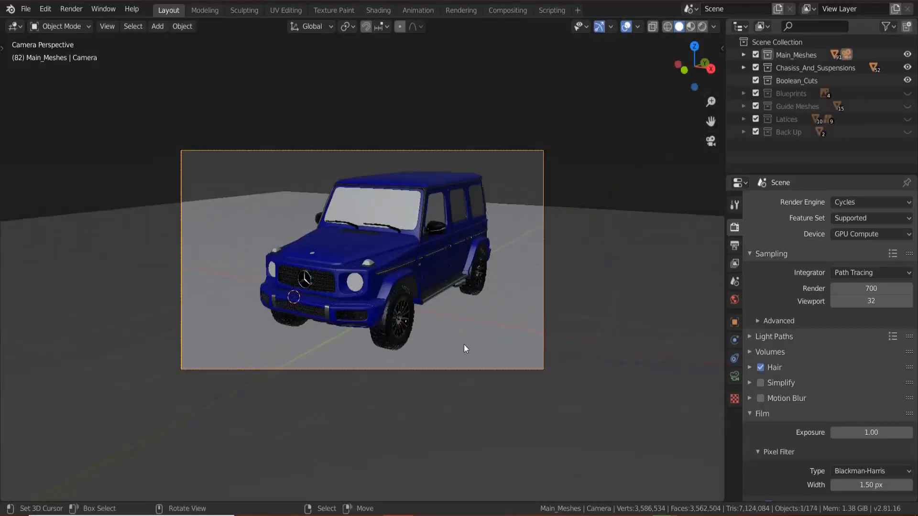
key("Home")
left_click(735, 376)
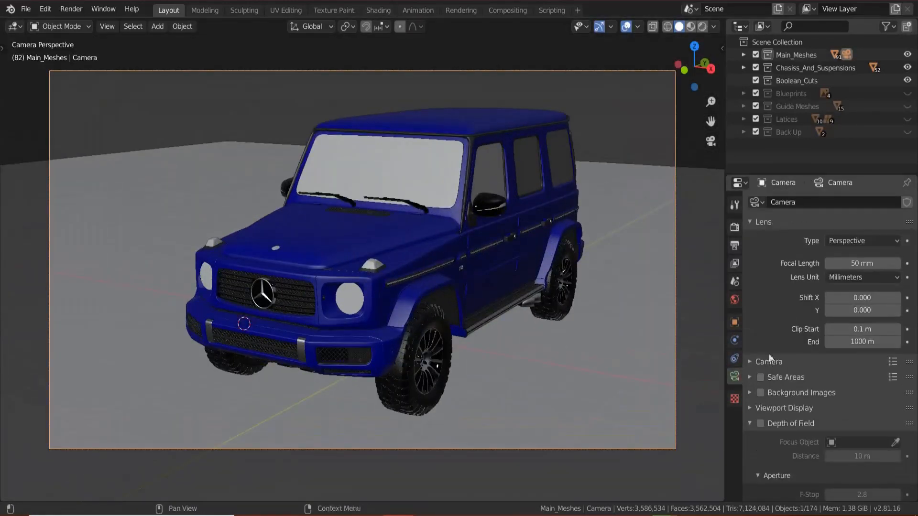
left_click(866, 262)
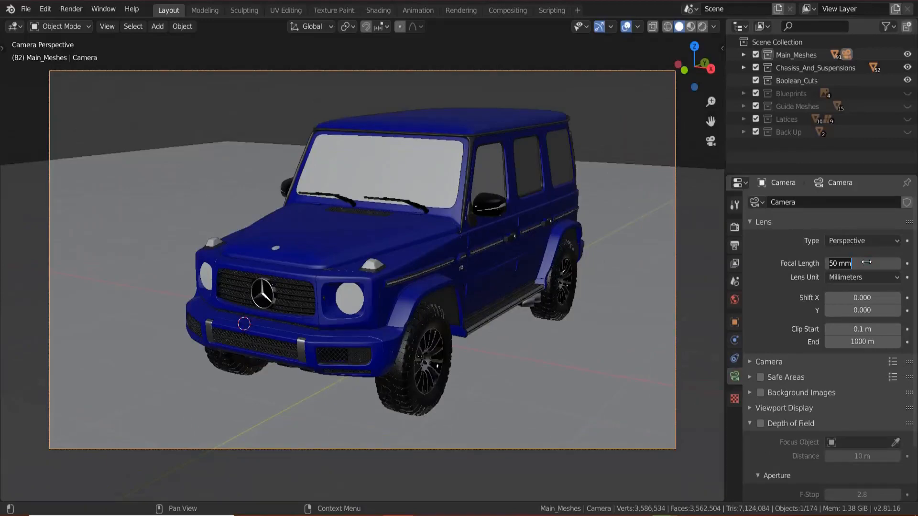
key("Return")
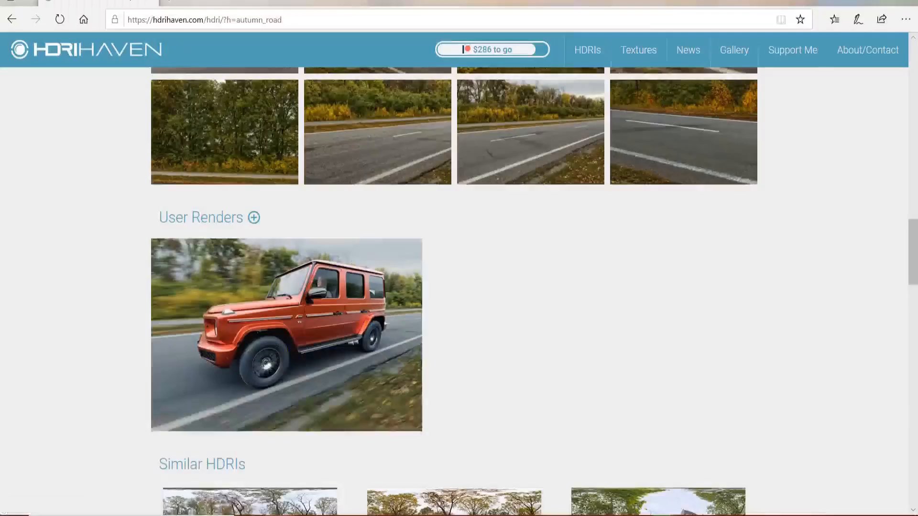
- Return to the Autumn Road folder in File Explorer and check the focal length in the DSC_0416-RAW file properties
mouse_move(526, 495)
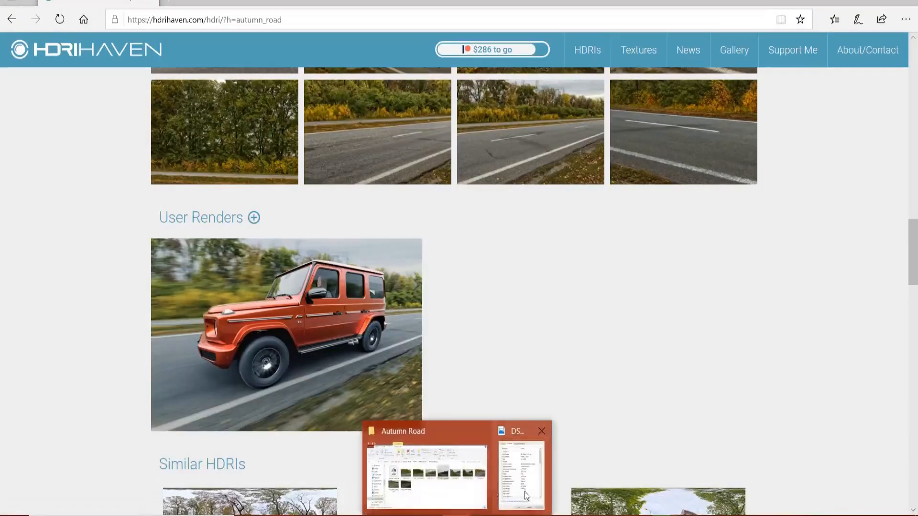
left_click(473, 475)
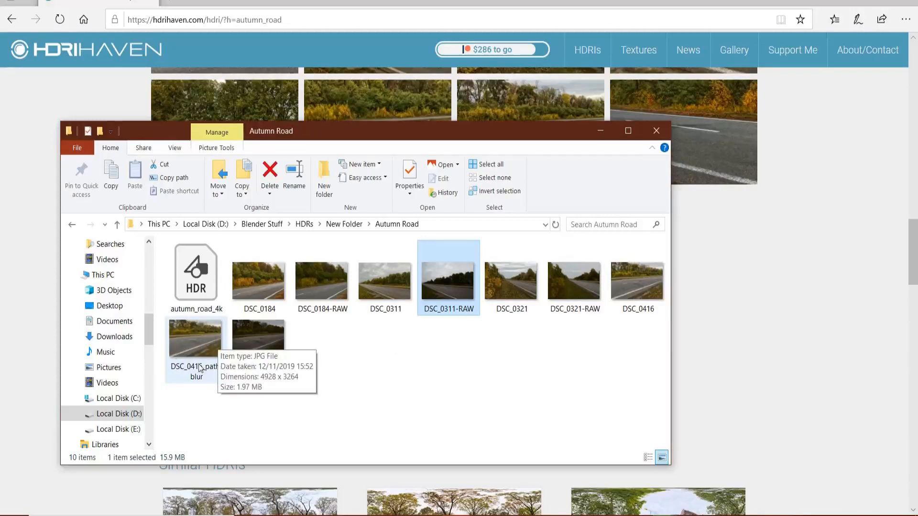
left_click(639, 286)
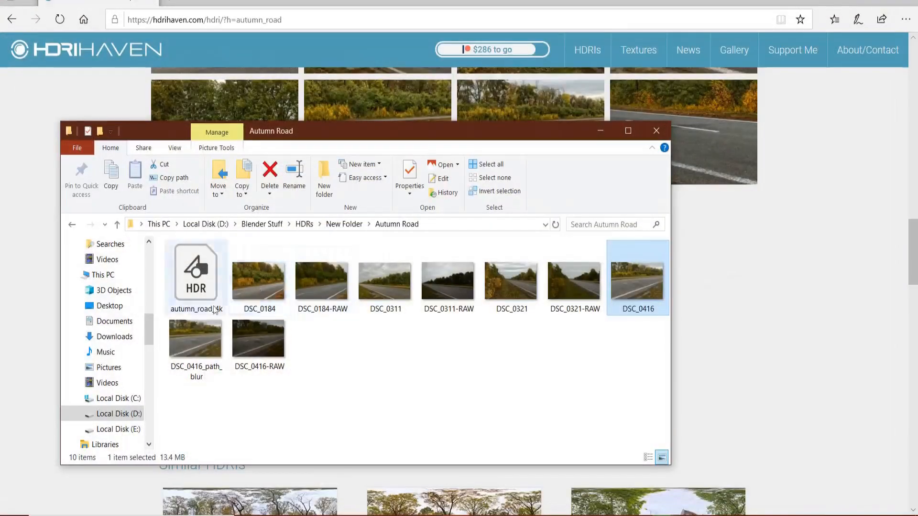
left_click(203, 321)
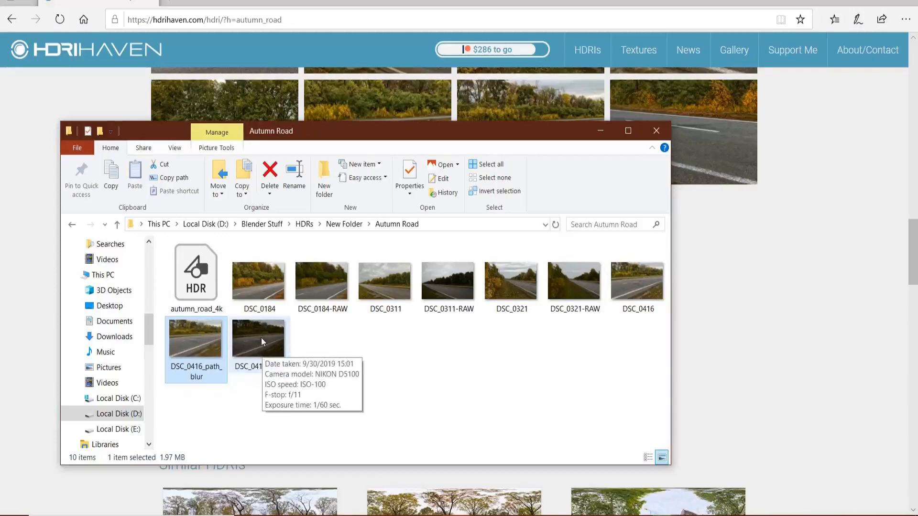
right_click(261, 338)
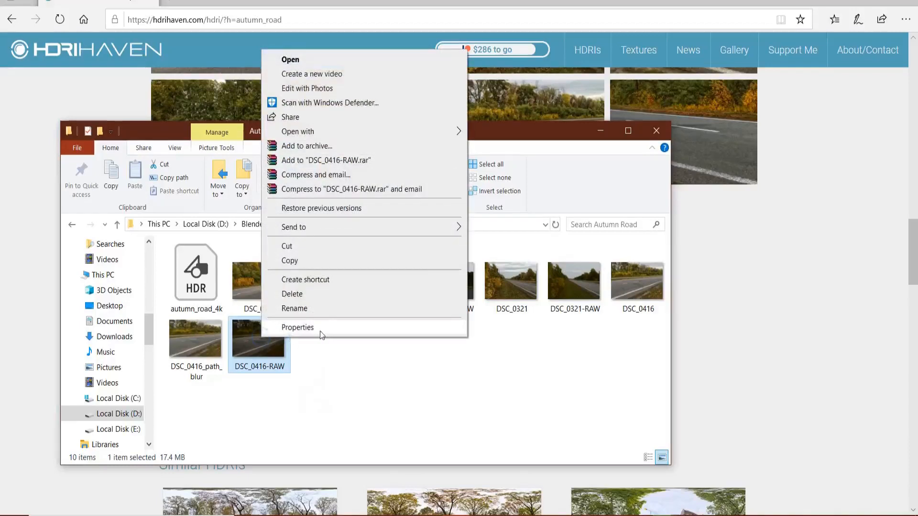
left_click(320, 331)
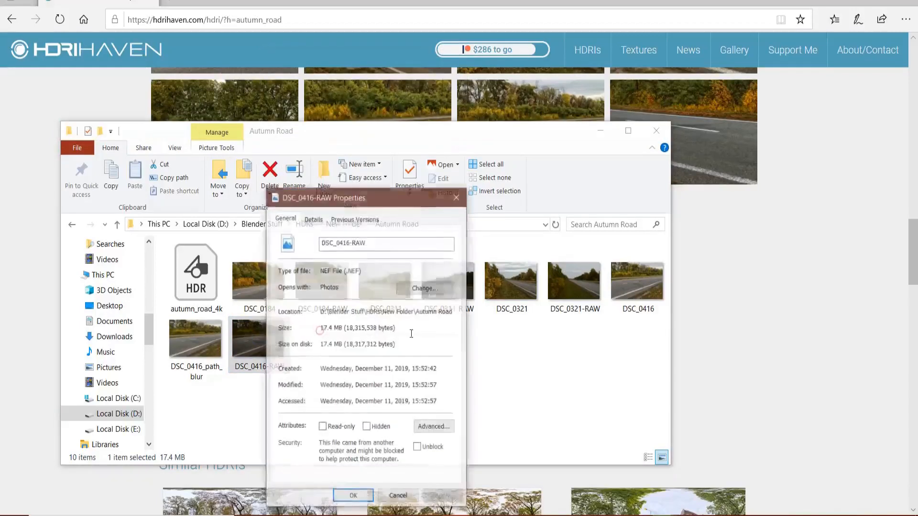
left_click(313, 218)
scroll(360, 391, "down", 4)
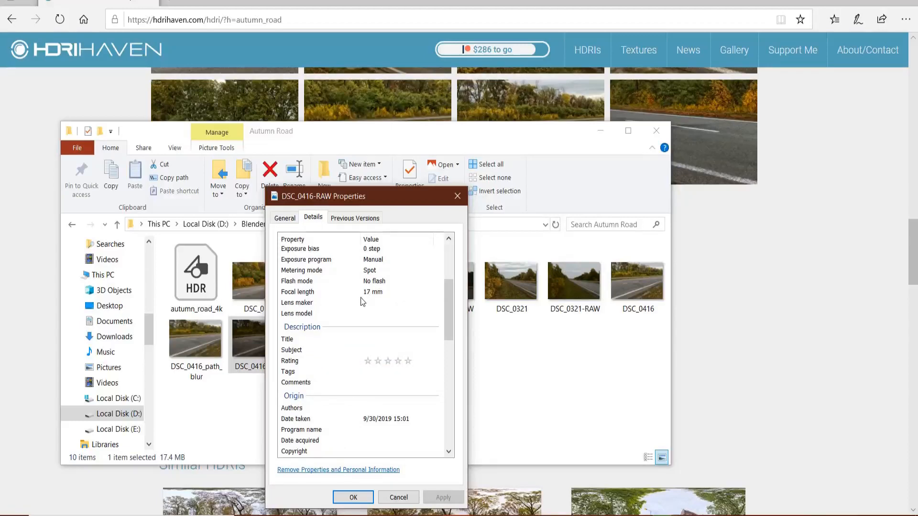
left_click(458, 196)
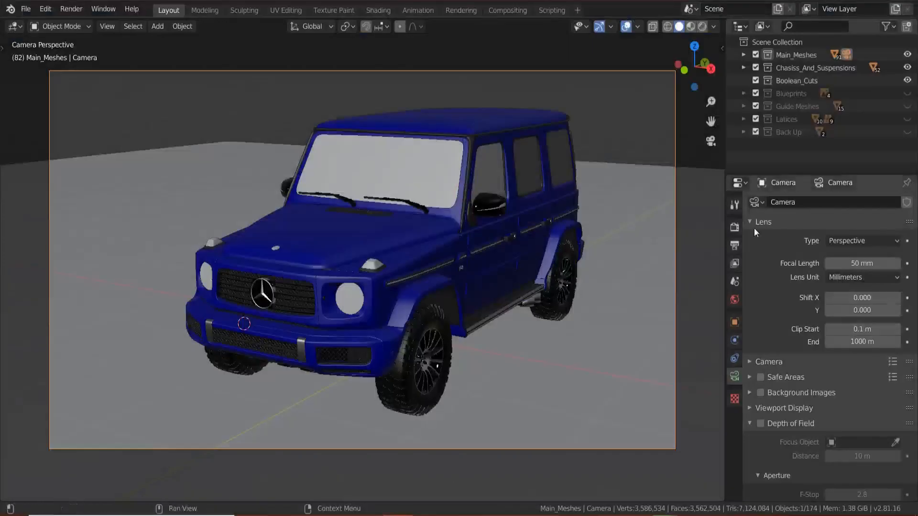
- Set the camera's focal length to 17 mm in Blender
left_click(864, 260)
type("17")
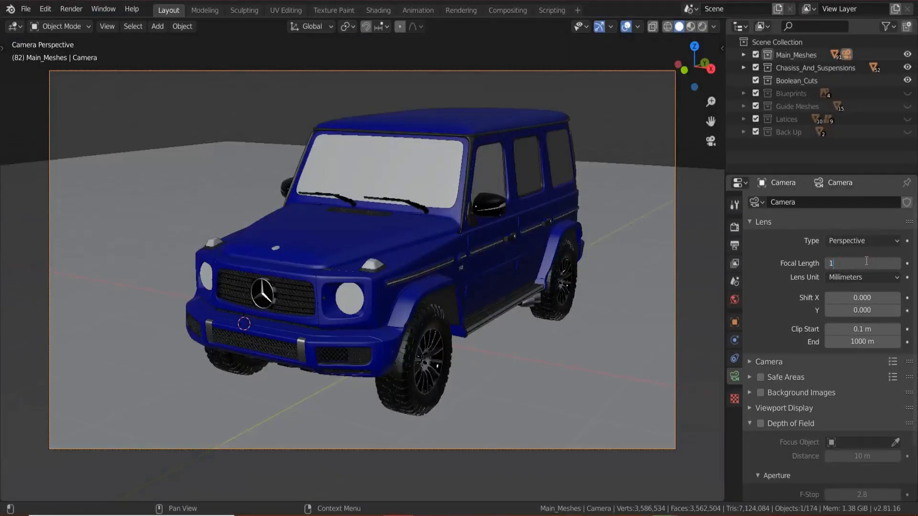
key("Return")
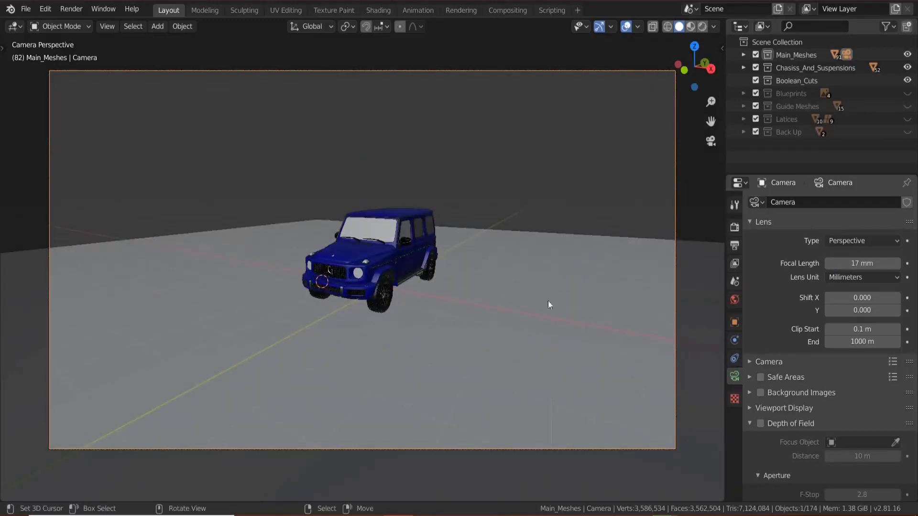
- Switch to the Autumn Road folder, close the leftover file properties window, and select the DSC_0416_path_blur backplate
mouse_move(455, 514)
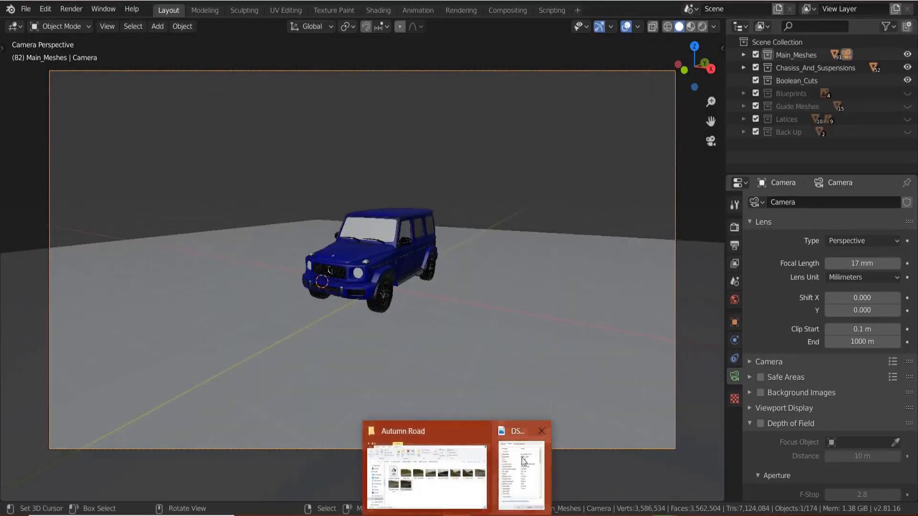
left_click(521, 473)
left_click(638, 197)
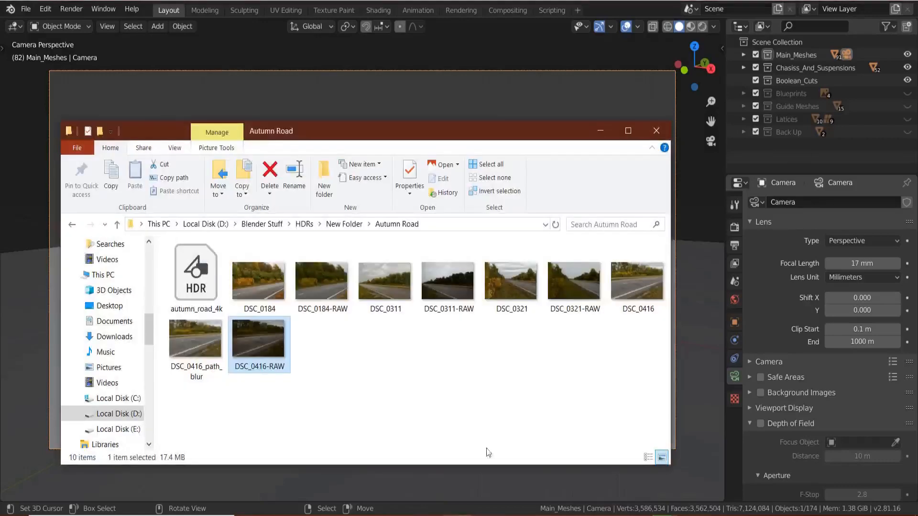
mouse_move(257, 339)
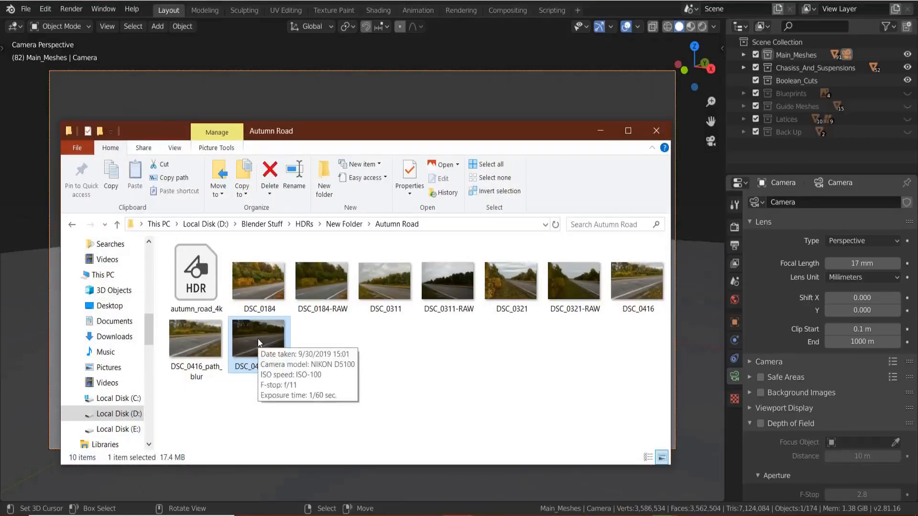
left_click(205, 343)
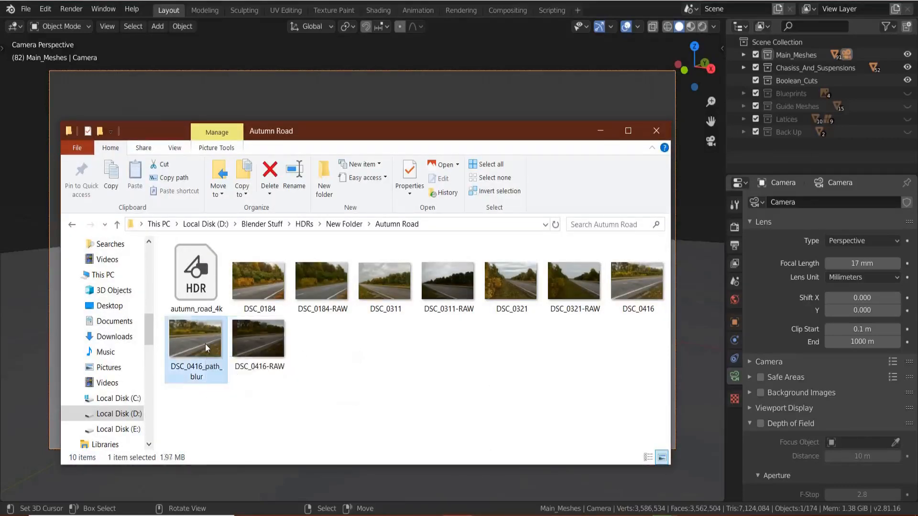
- Check the pixel dimensions of the DSC_0416_path_blur image in the Autumn Road folder
right_click(205, 343)
left_click(525, 334)
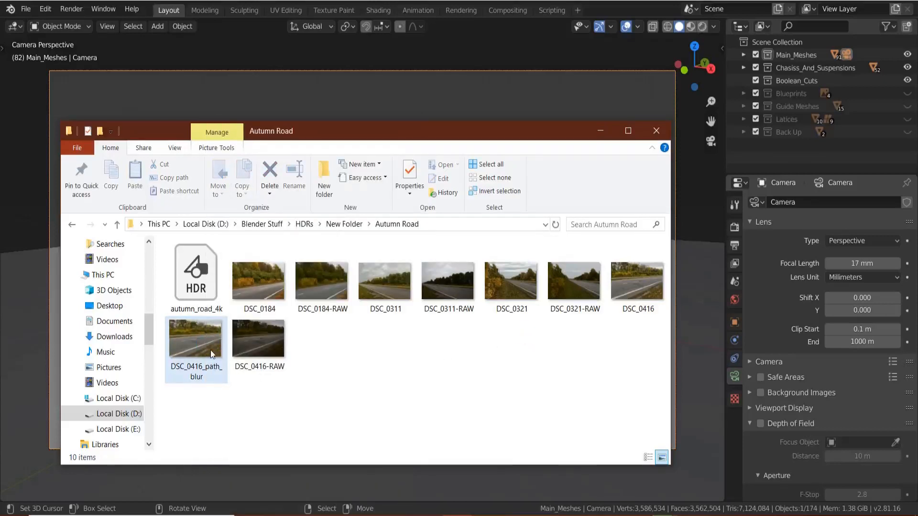
mouse_move(210, 350)
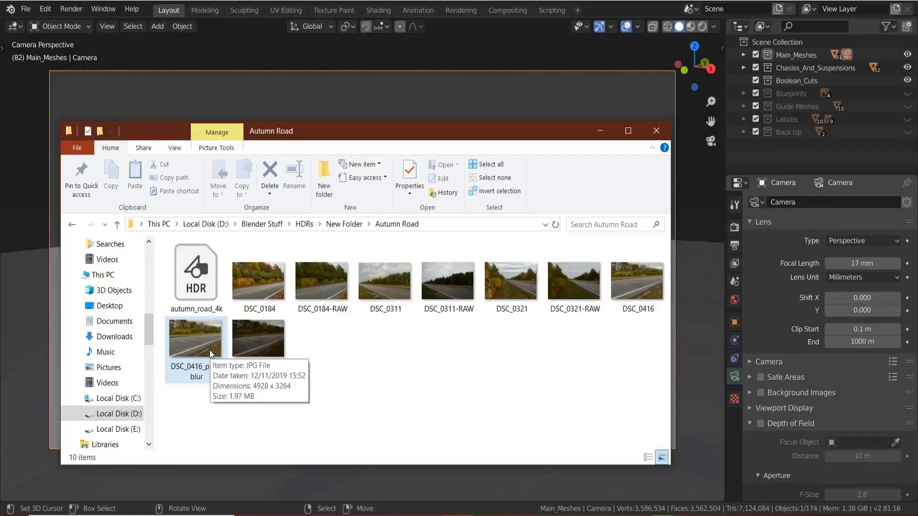
- Switch to Blender and set the output resolution to 4928 px in X and 2634 px in Y
left_click(735, 245)
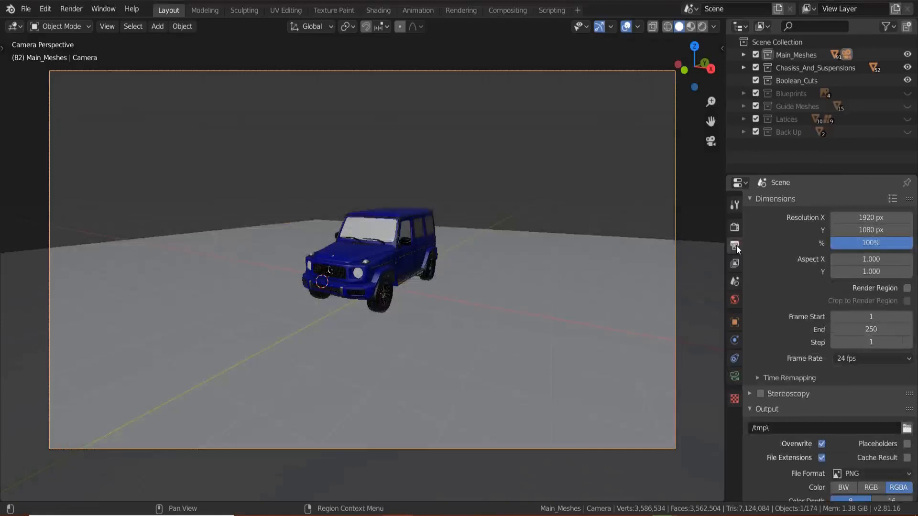
left_click(871, 217)
type("4928")
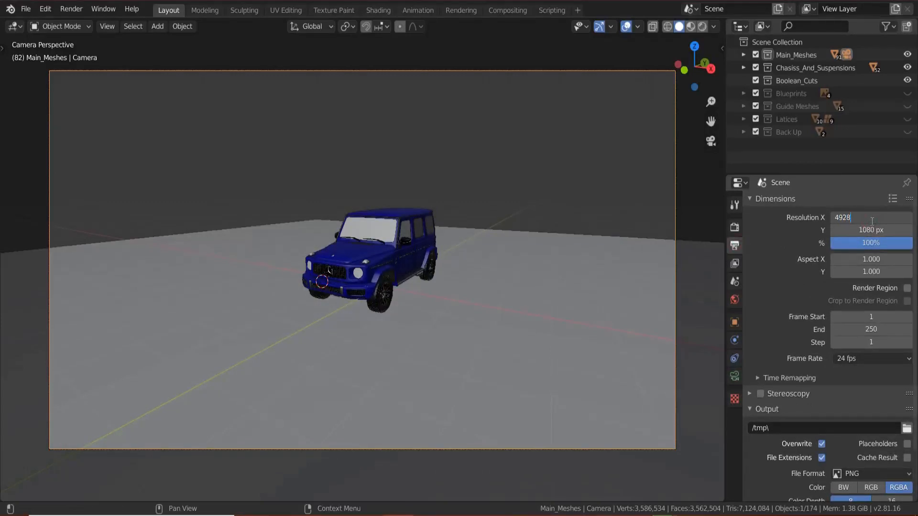
key("Tab")
type("2634")
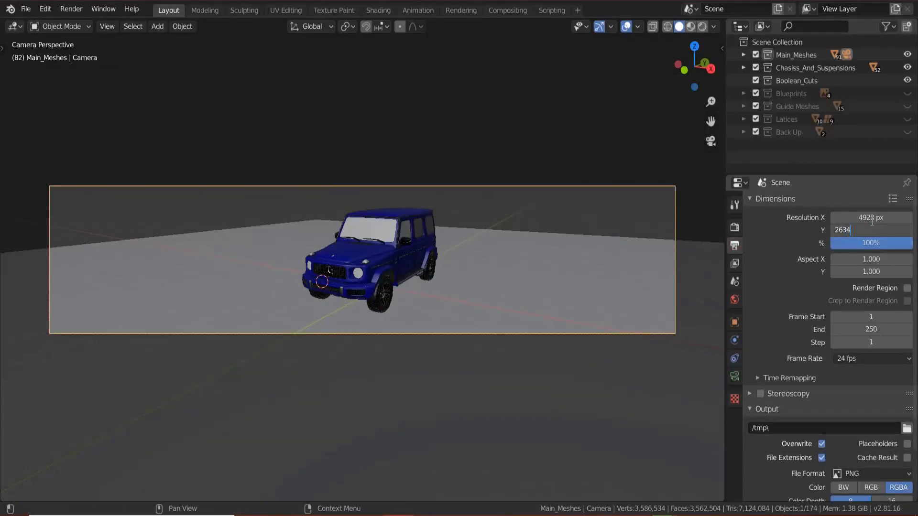
key("Return")
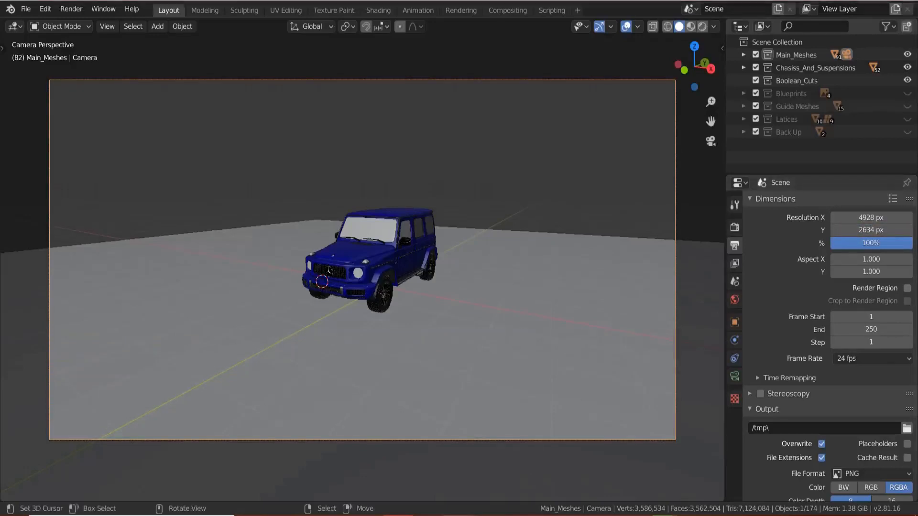
- Recheck the backplate's dimensions in File Explorer, then set the Y resolution to 3264 px in Blender
key("alt+Tab")
mouse_move(178, 356)
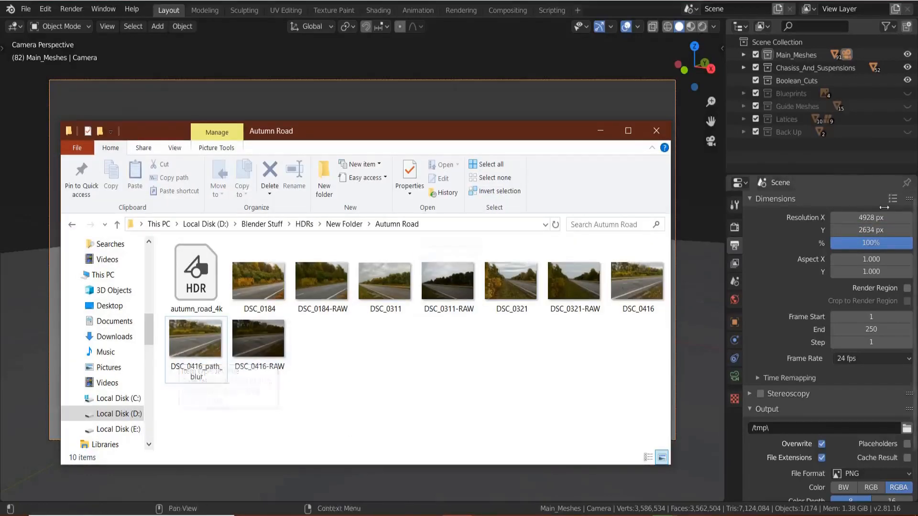
left_click(874, 230)
type("3264")
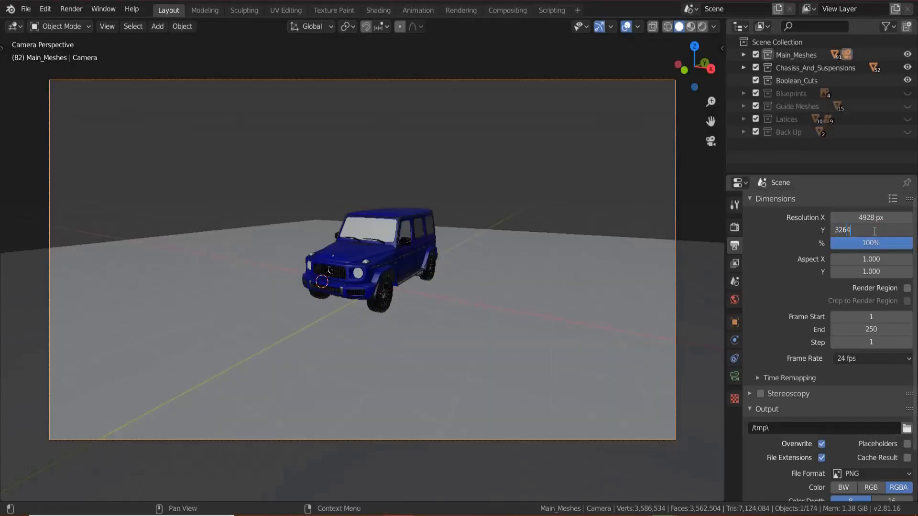
key("Return")
scroll(494, 271, "down", 1)
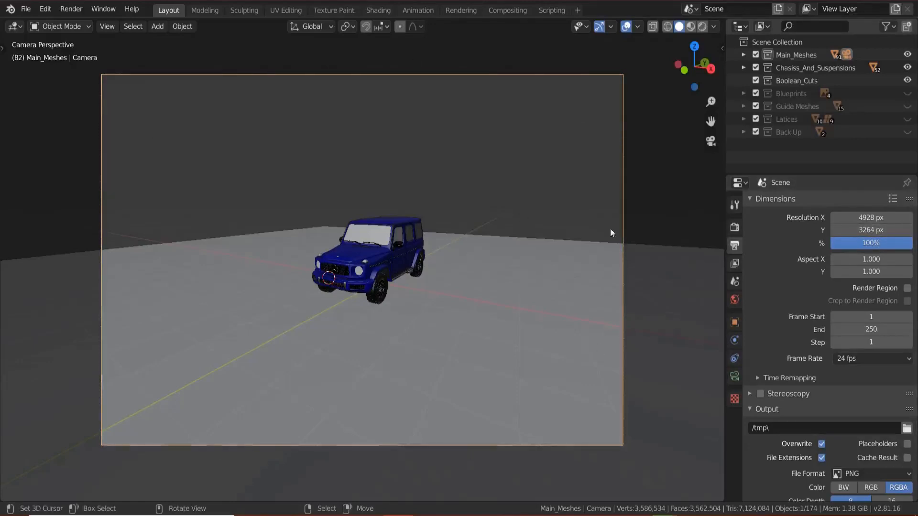
- Bring up the Autumn Road folder window, minimize it, and select the camera in Blender by its frame
key("alt+Tab")
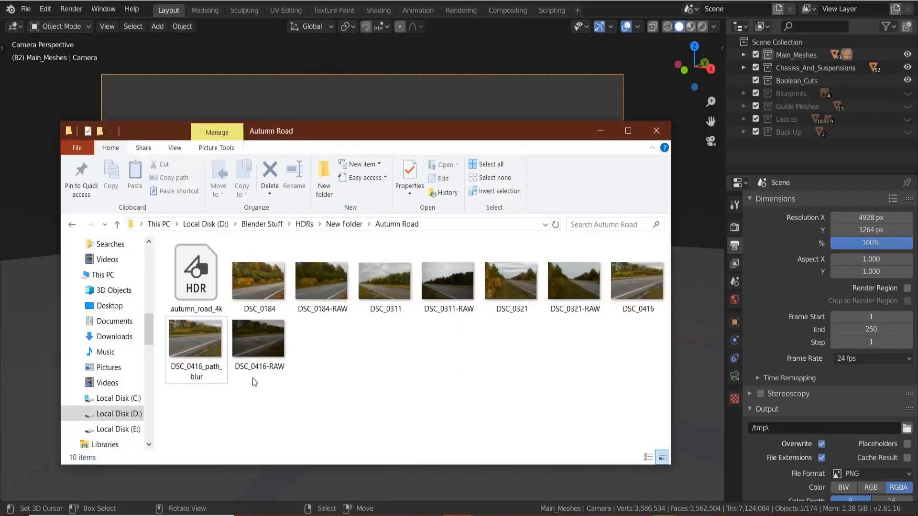
left_click(600, 133)
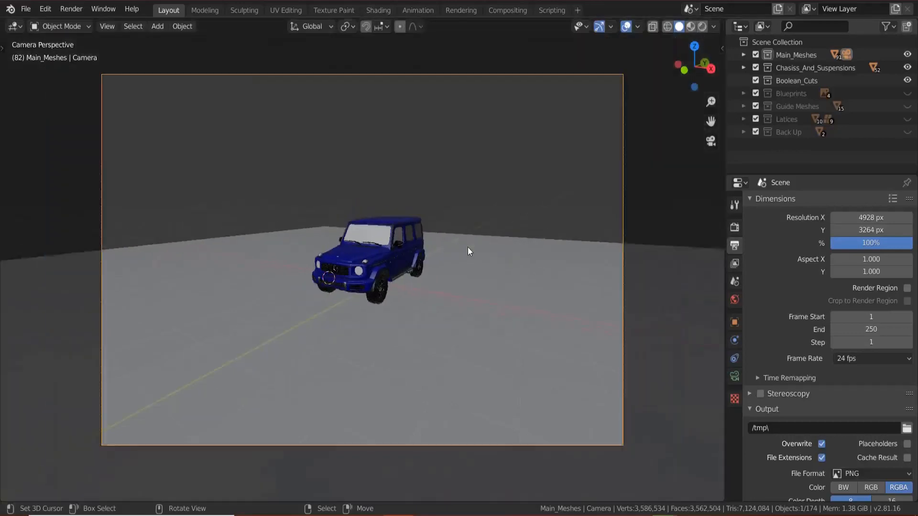
left_click(486, 297)
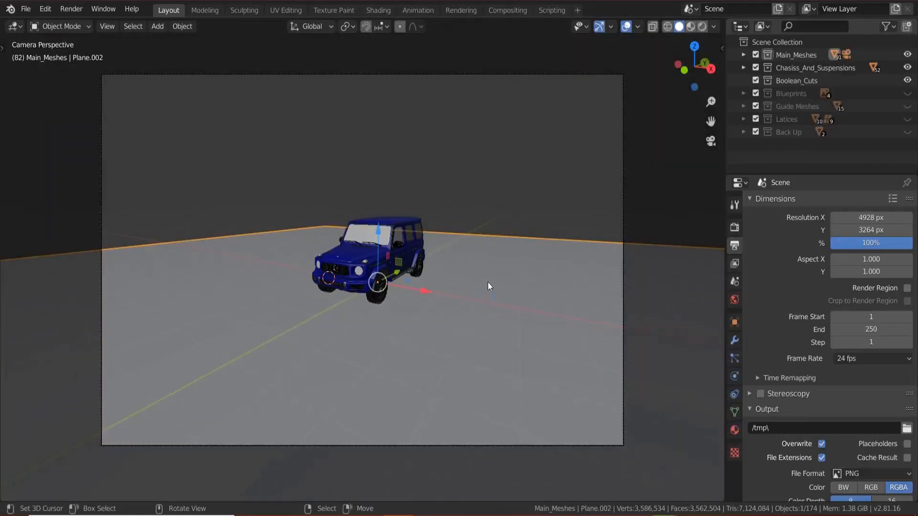
left_click(618, 123)
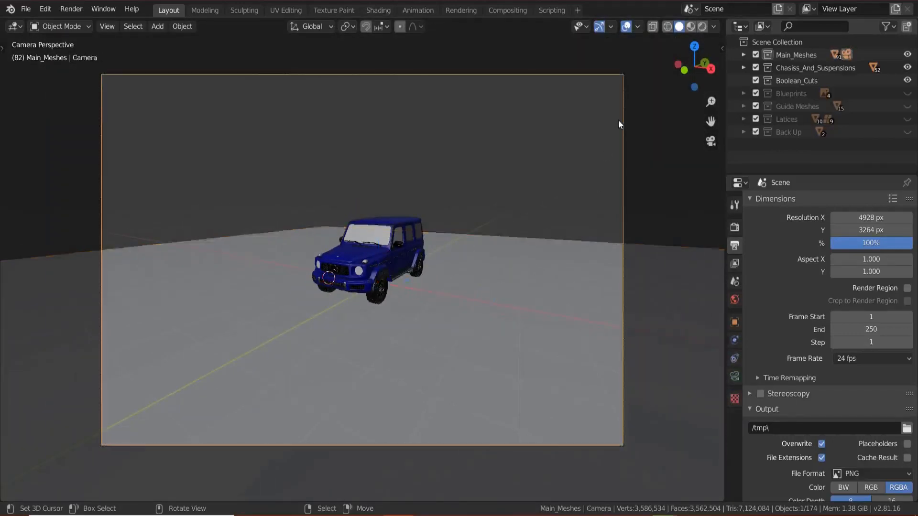
- Enable background images in the camera's settings and add an empty image slot
left_click(734, 376)
scroll(808, 369, "down", 3)
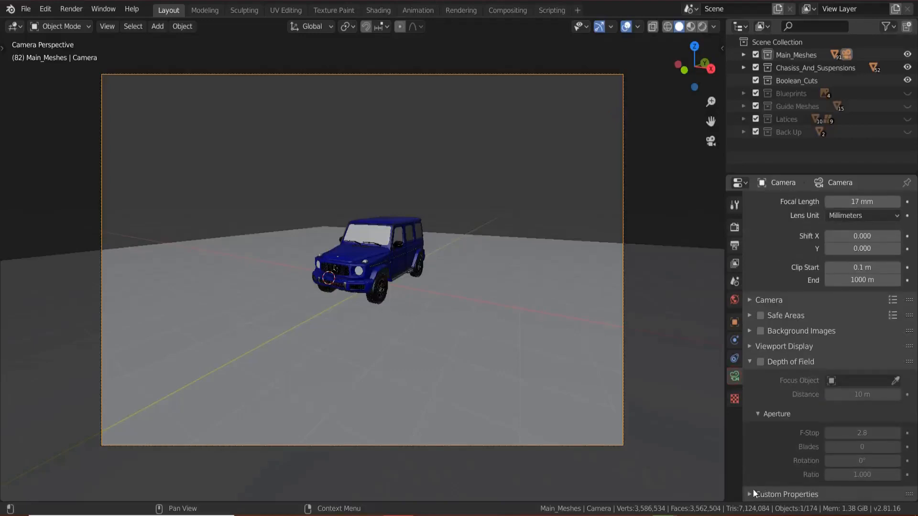
left_click(750, 331)
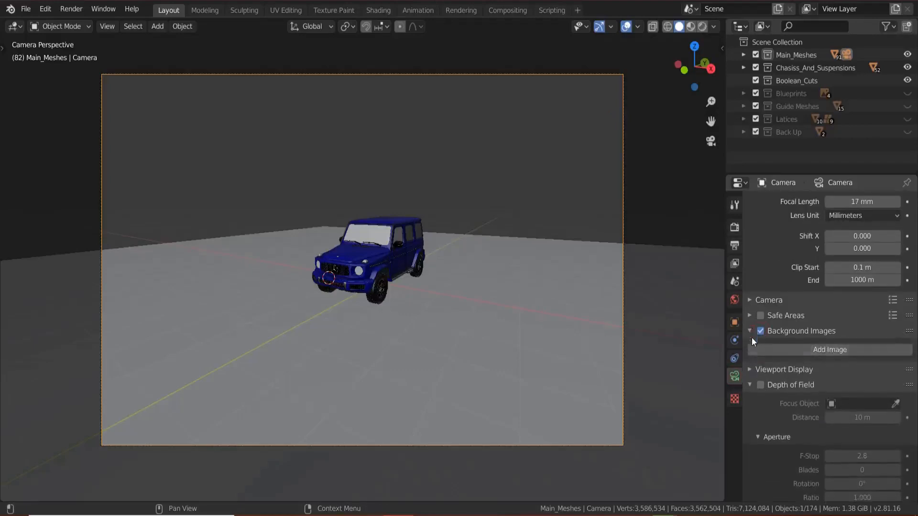
left_click(831, 346)
- Start loading an image into the camera's background slot and browse to the HDRs folder
scroll(834, 349, "down", 3)
left_click(848, 343)
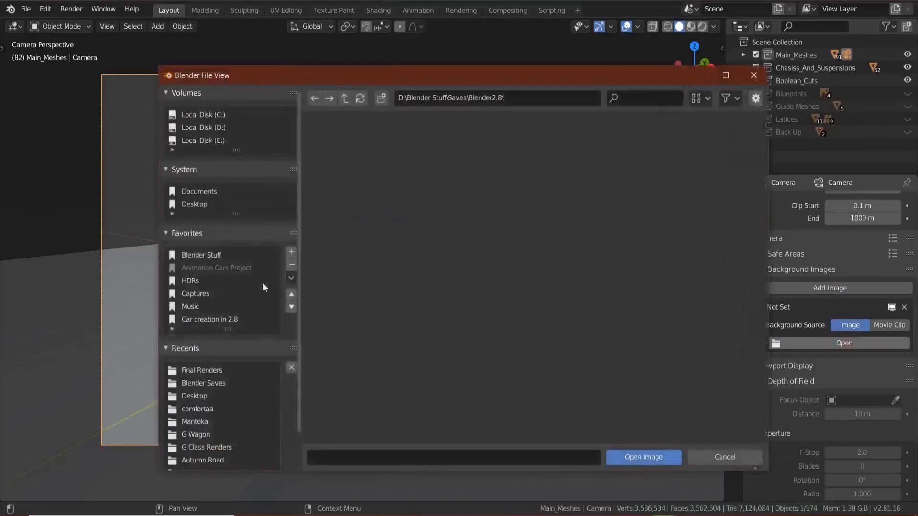
left_click(195, 280)
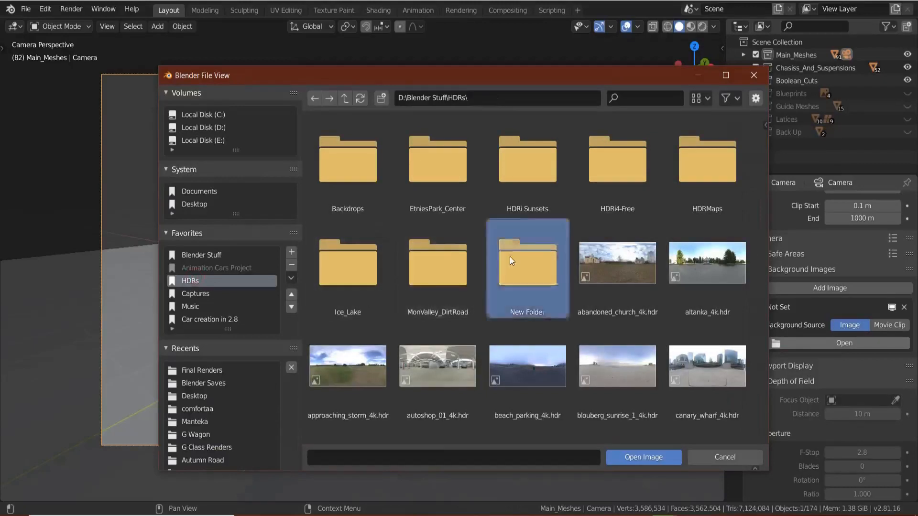
- Load DSC_0416_path_blur.jpg from HDRs/New Folder/Autumn Road as the camera background image and set its alpha to 1
left_click(516, 265)
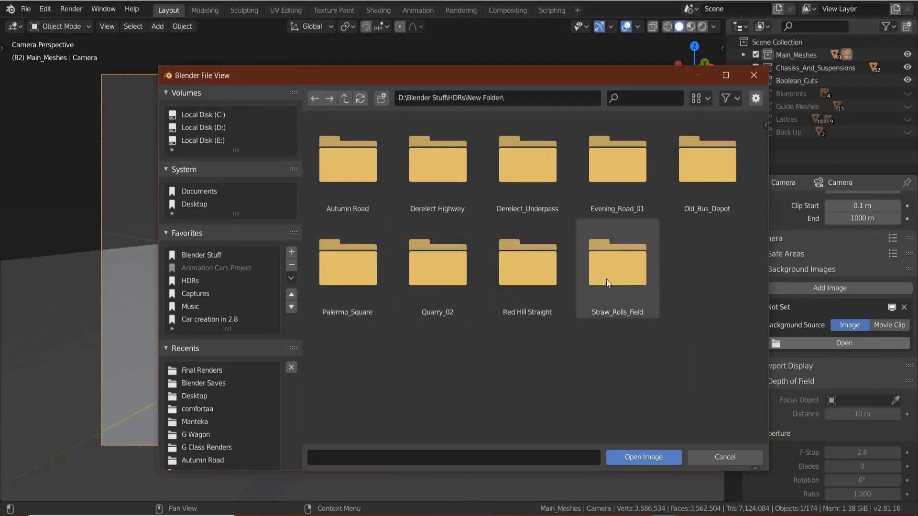
left_click(371, 192)
double_click(371, 193)
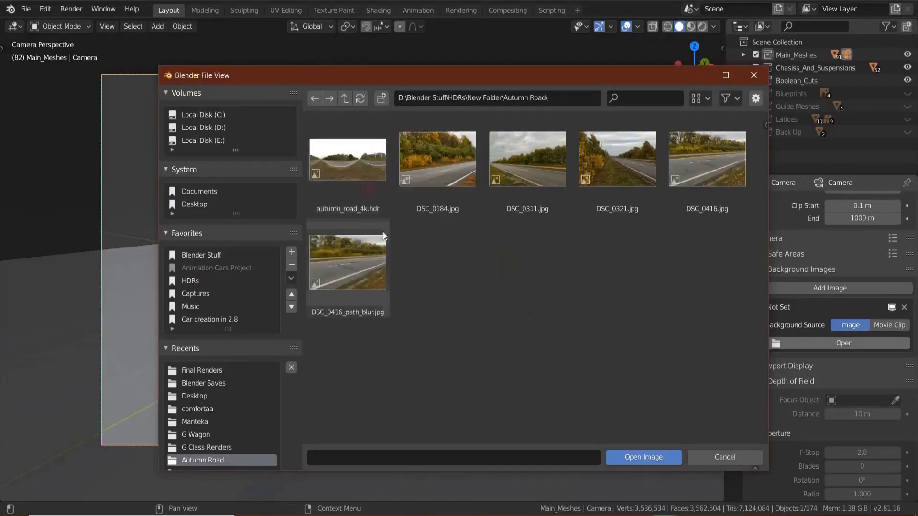
left_click(349, 276)
double_click(349, 274)
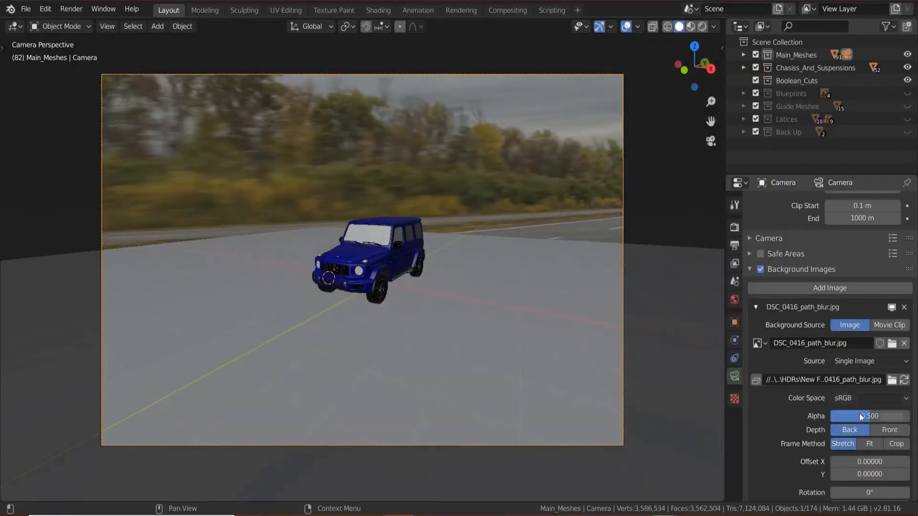
left_click_drag(862, 415, 915, 411)
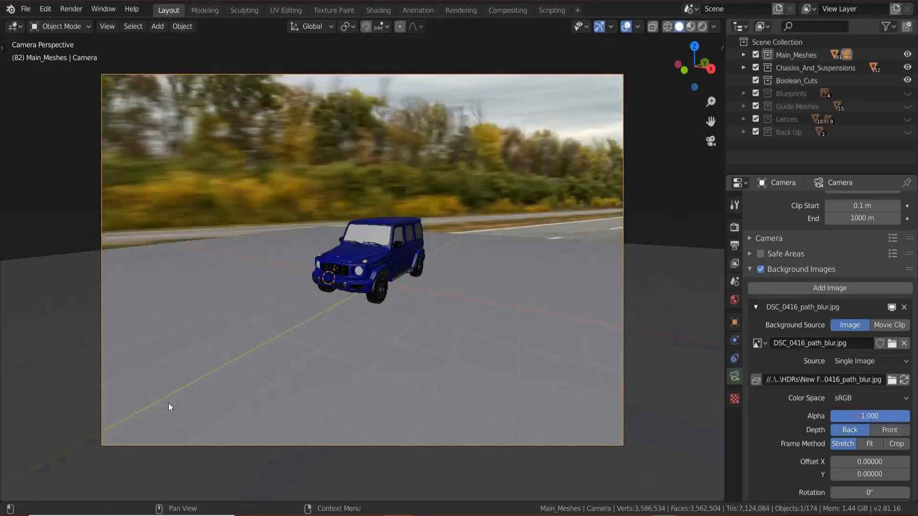
- Hide the ground plane beneath the car and select the camera
left_click(420, 354)
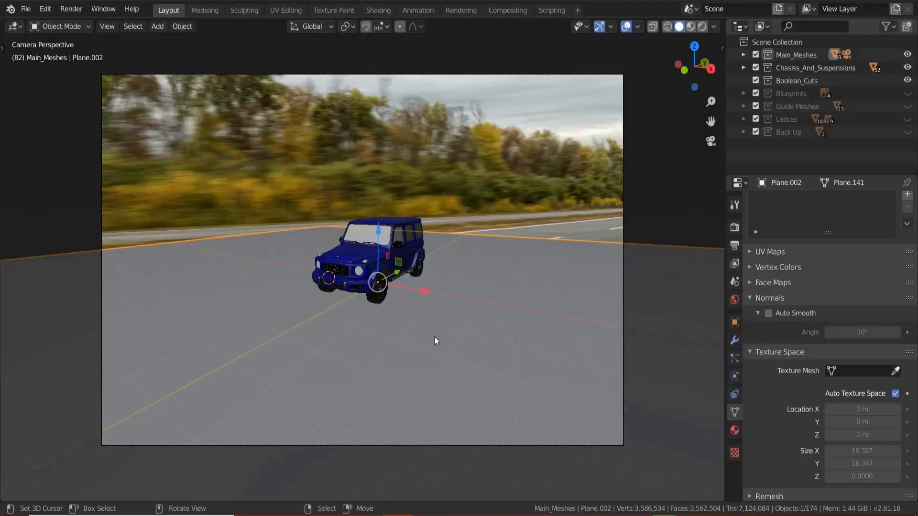
key("Delete")
left_click(621, 210)
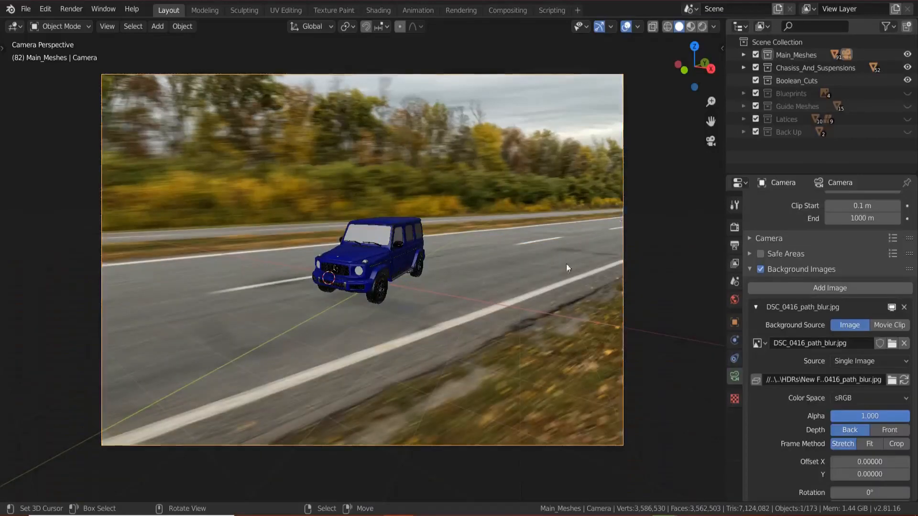
scroll(553, 276, "up", 1)
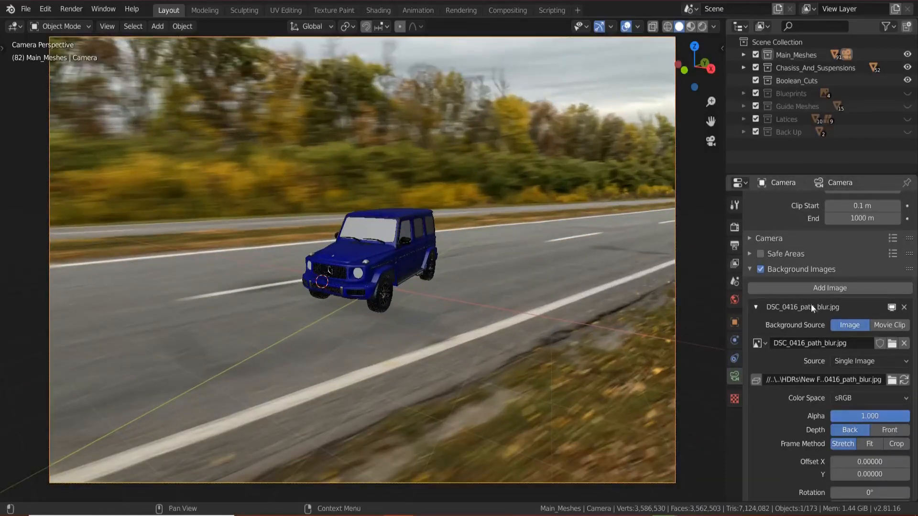
- Set the camera's Passepartout opacity to 1 in its viewport display settings
left_click(753, 251)
left_click(753, 251)
scroll(791, 258, "up", 3)
scroll(792, 256, "down", 5)
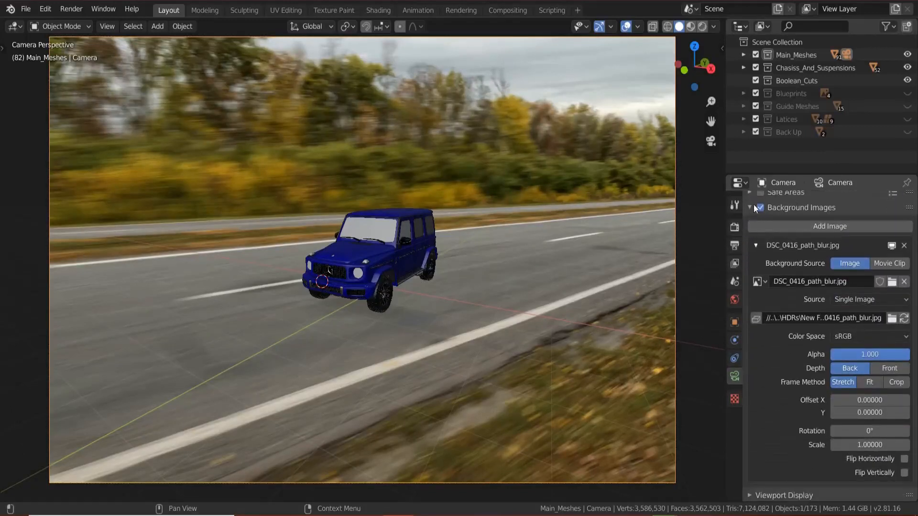
left_click(753, 205)
left_click(753, 348)
scroll(768, 345, "down", 3)
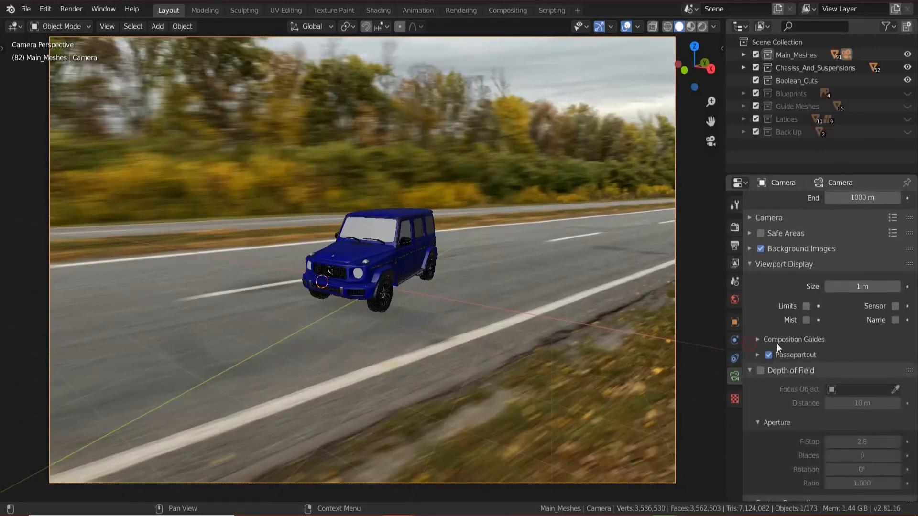
left_click(775, 345)
left_click_drag(849, 365, 911, 365)
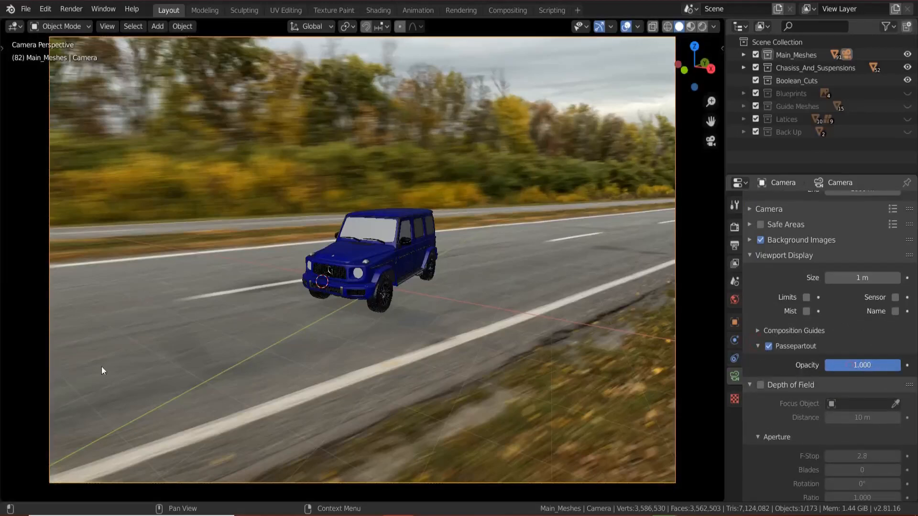
left_click(755, 344)
- Enable Lock Camera to View for the 3D viewport
scroll(759, 316, "up", 5)
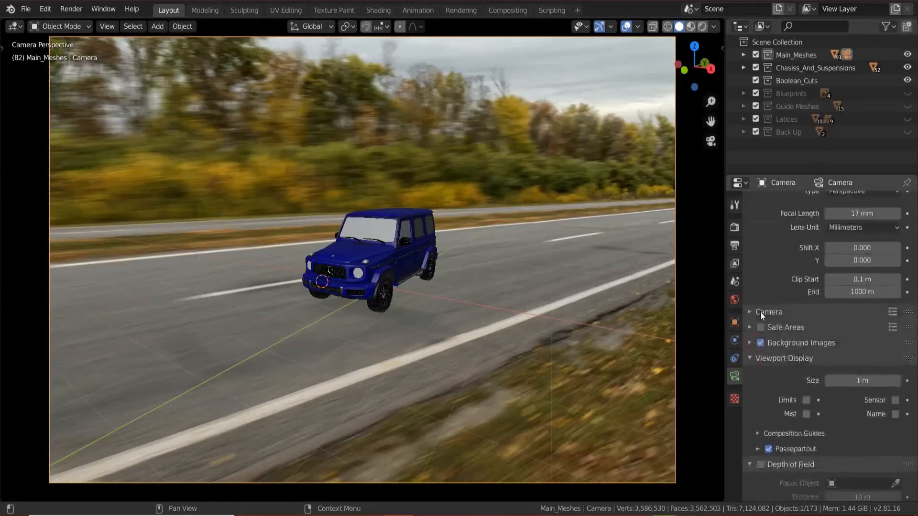
scroll(760, 312, "up", 3)
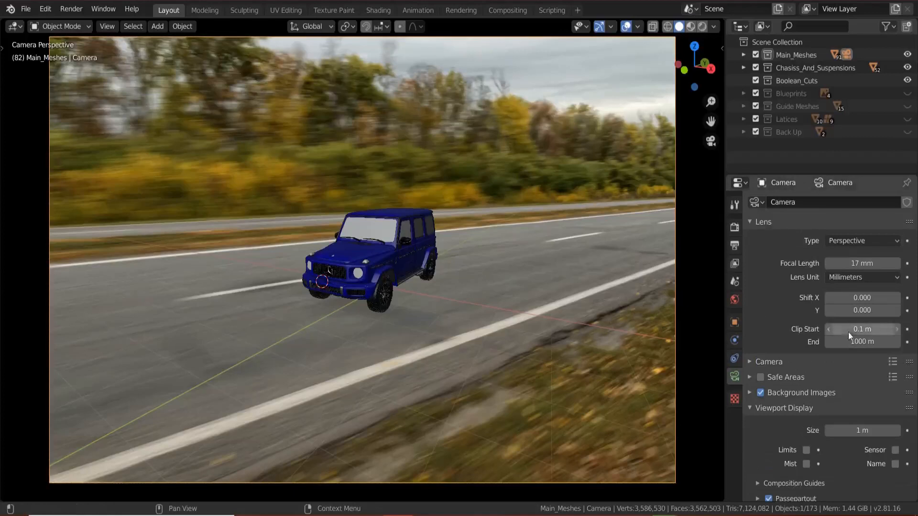
key("n")
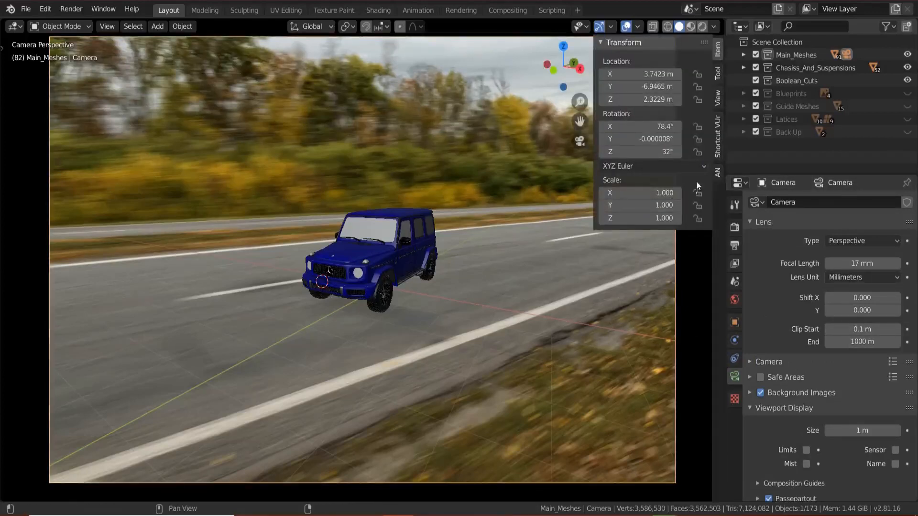
left_click(718, 96)
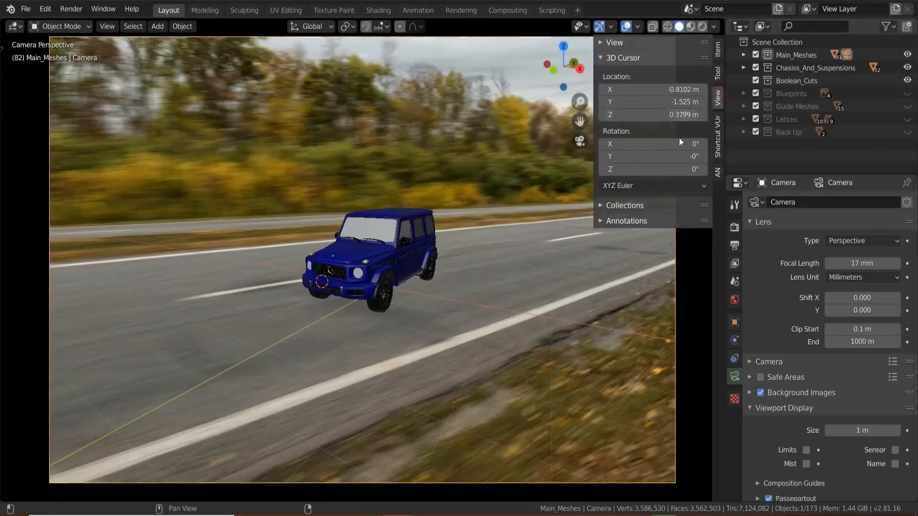
left_click(718, 73)
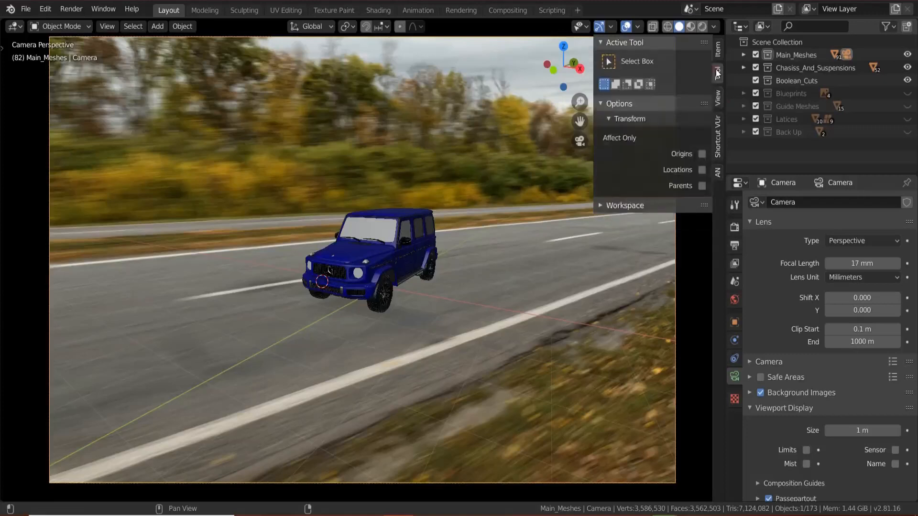
left_click(715, 53)
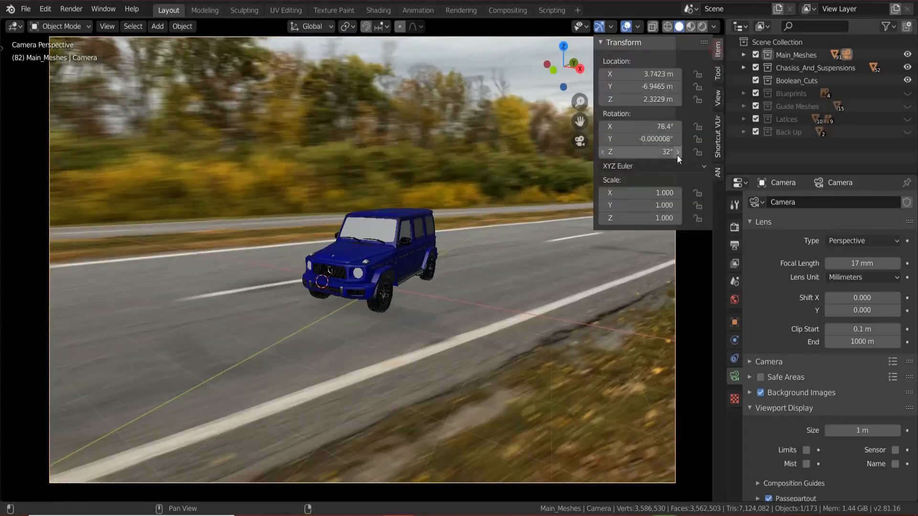
left_click(718, 74)
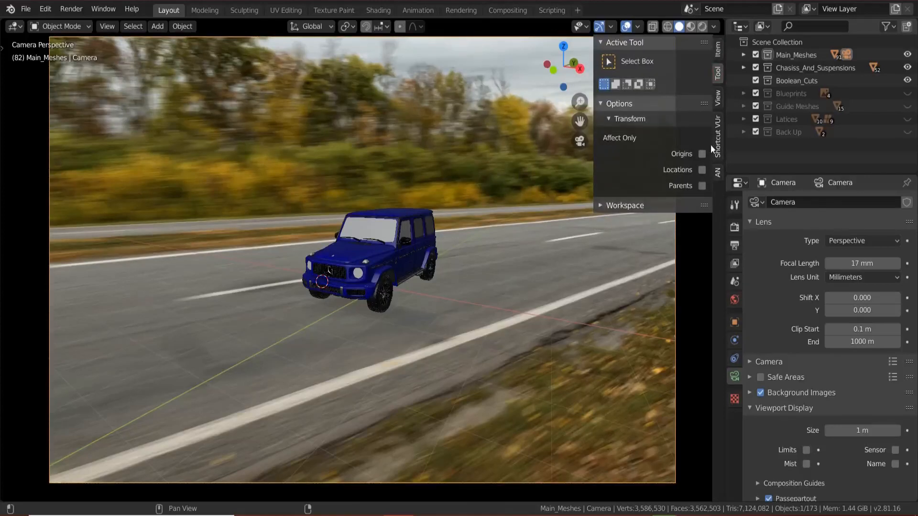
left_click(716, 100)
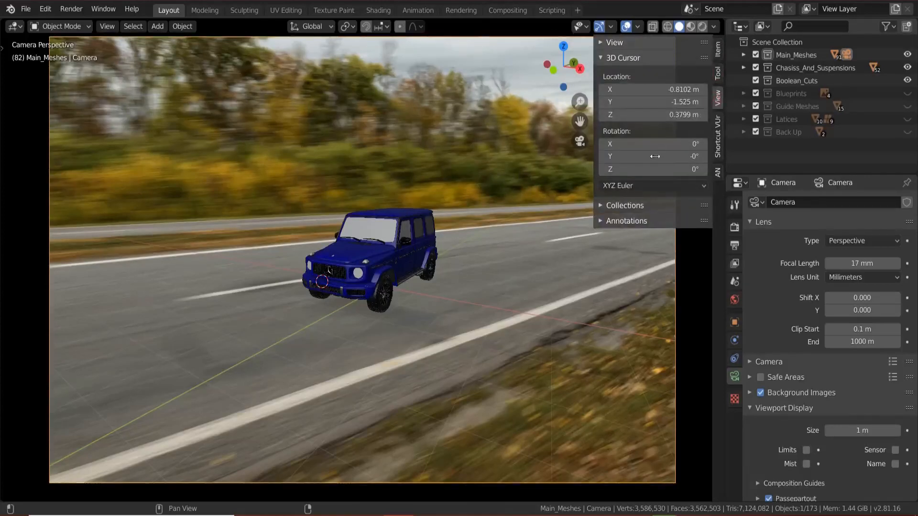
left_click(600, 41)
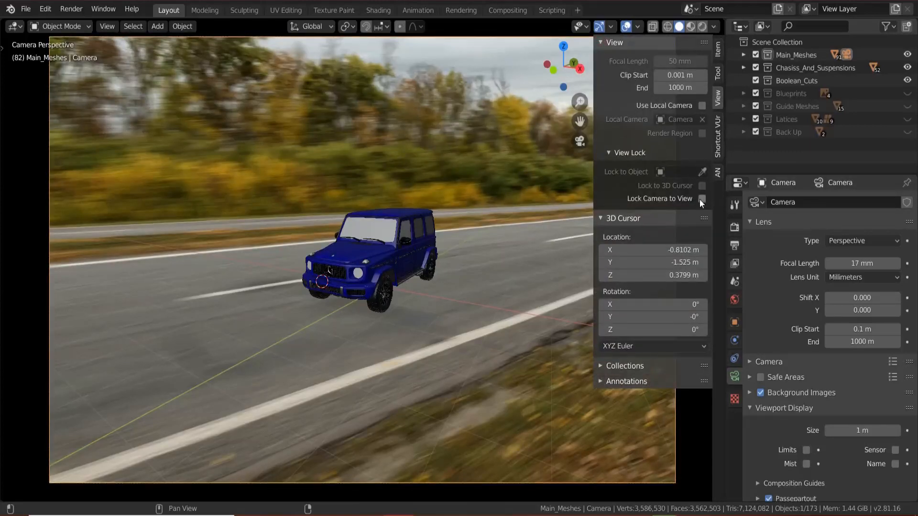
key("n")
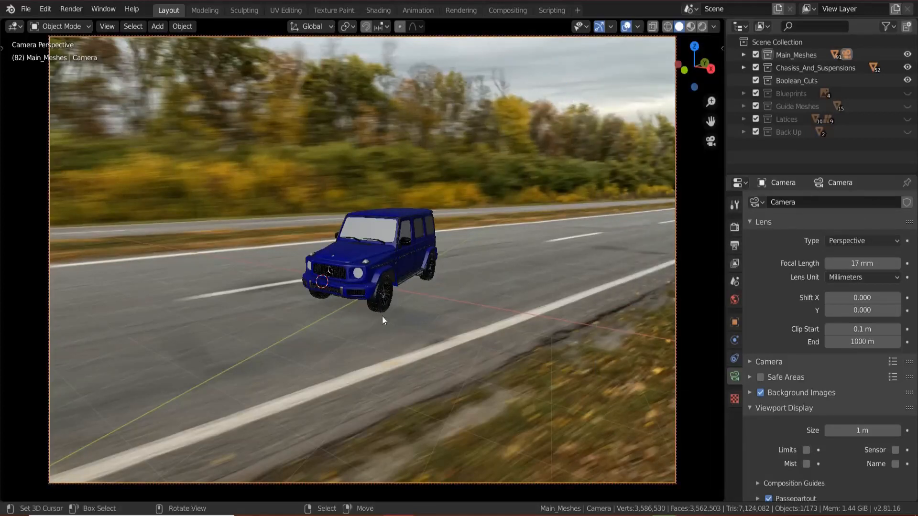
- Move the locked camera closer and around the car to frame its front and side along the road
middle_click_drag(432, 328, 375, 307)
scroll(406, 315, "up", 3)
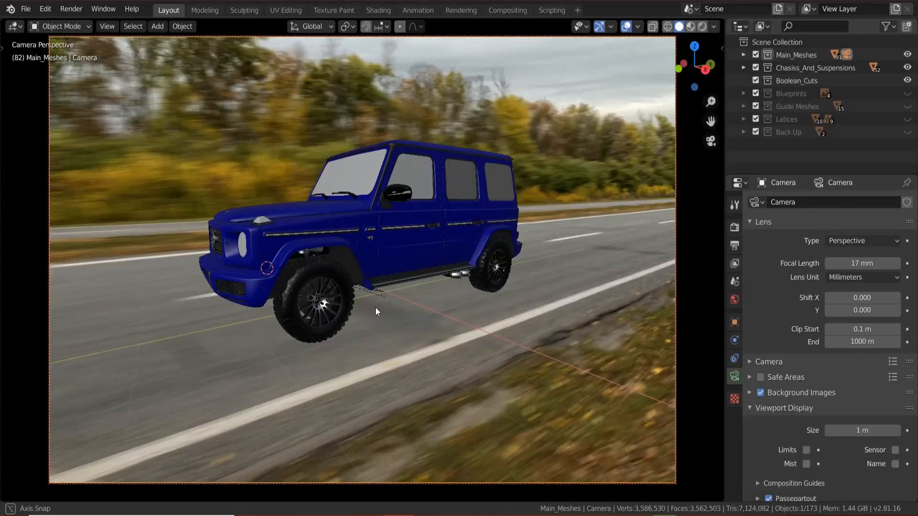
scroll(374, 307, "up", 4)
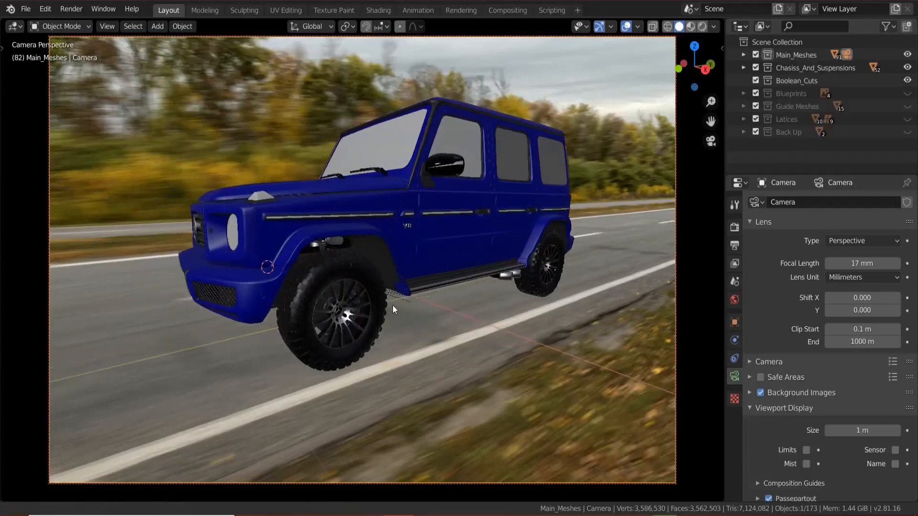
middle_click_drag(392, 305, 379, 317)
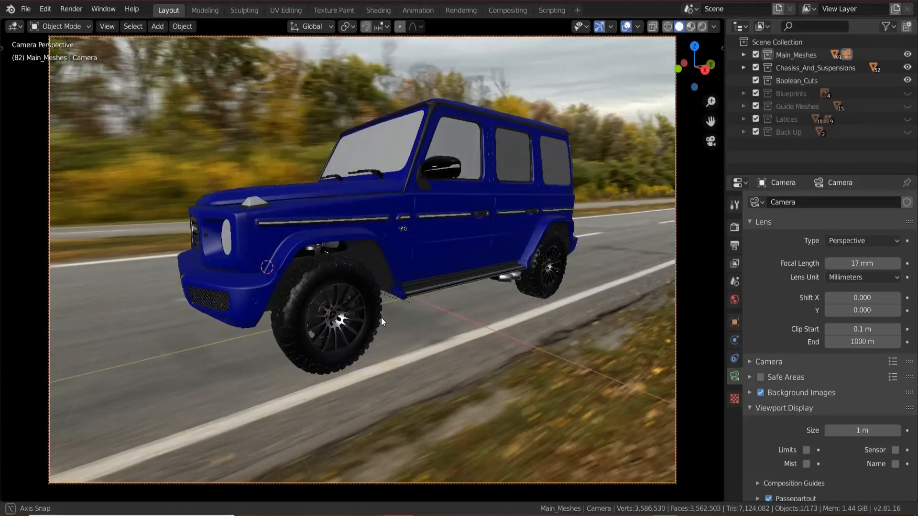
middle_click_drag(380, 317, 381, 317)
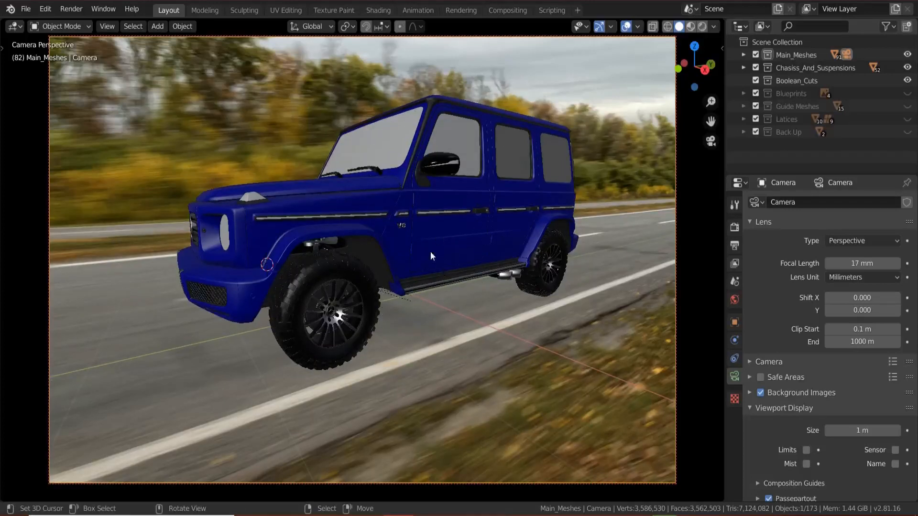
- Unhide and select the ground plane, toggling its visibility to compare the car with the road
key("alt+h")
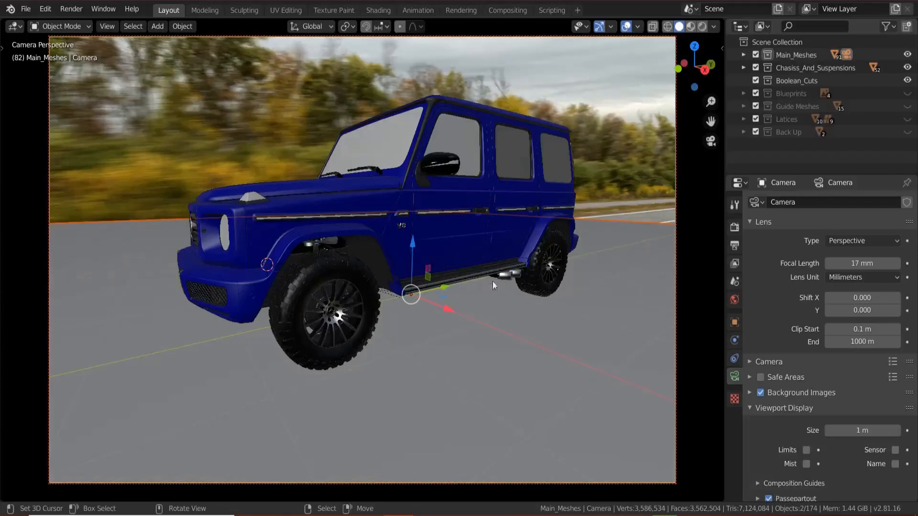
left_click(601, 294)
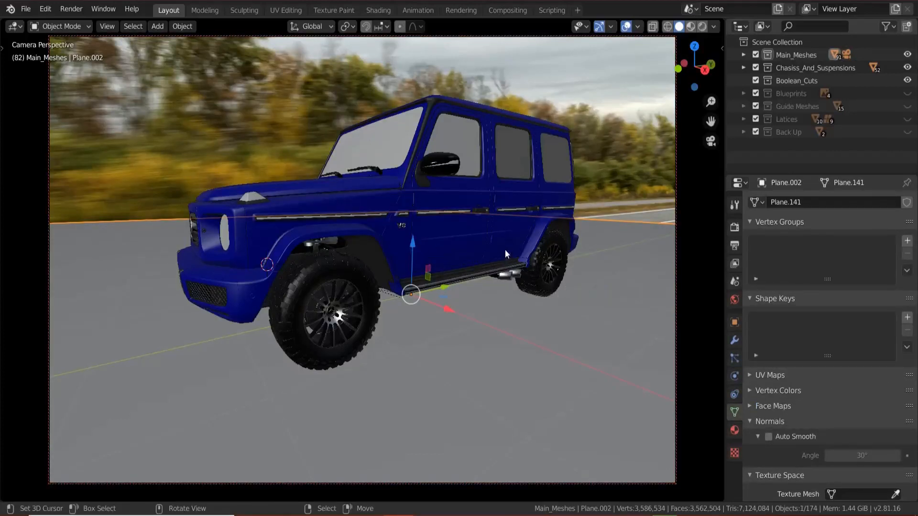
key("h")
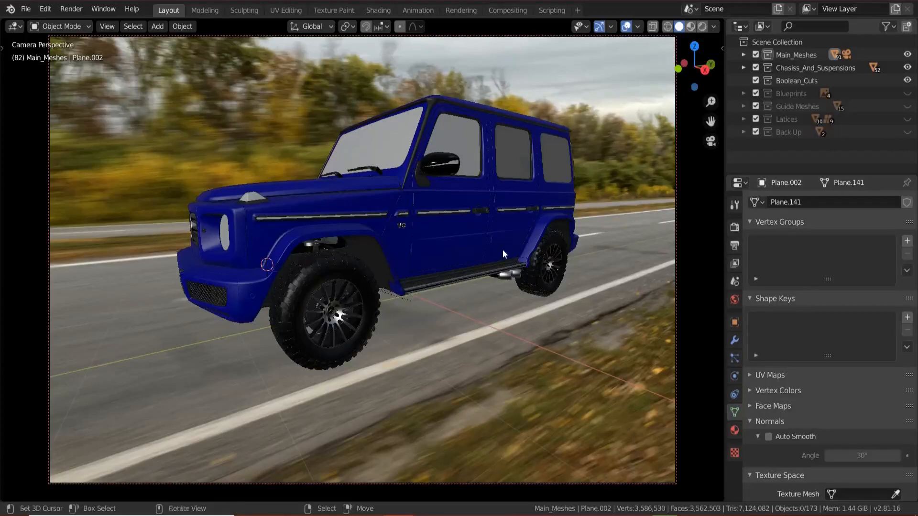
key("alt+h")
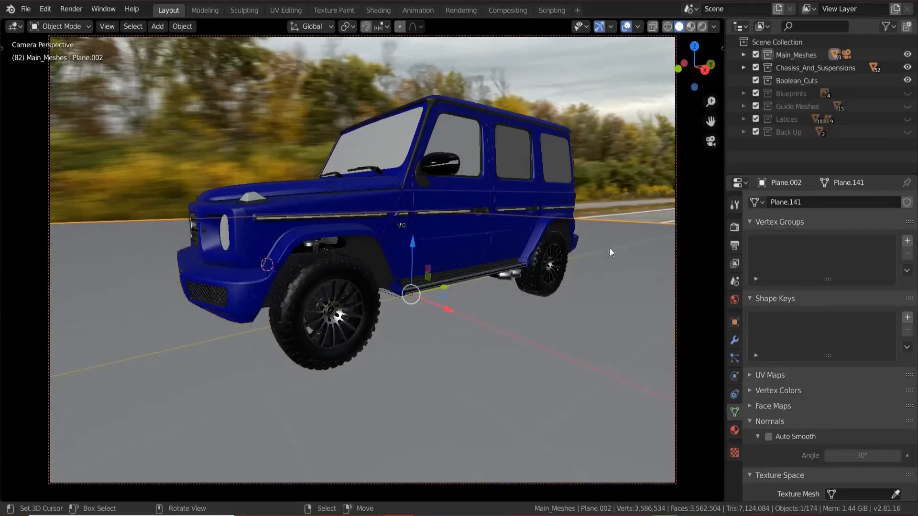
- Add a new material to the ground plane, raise its roughness and set its base color to black
left_click(735, 430)
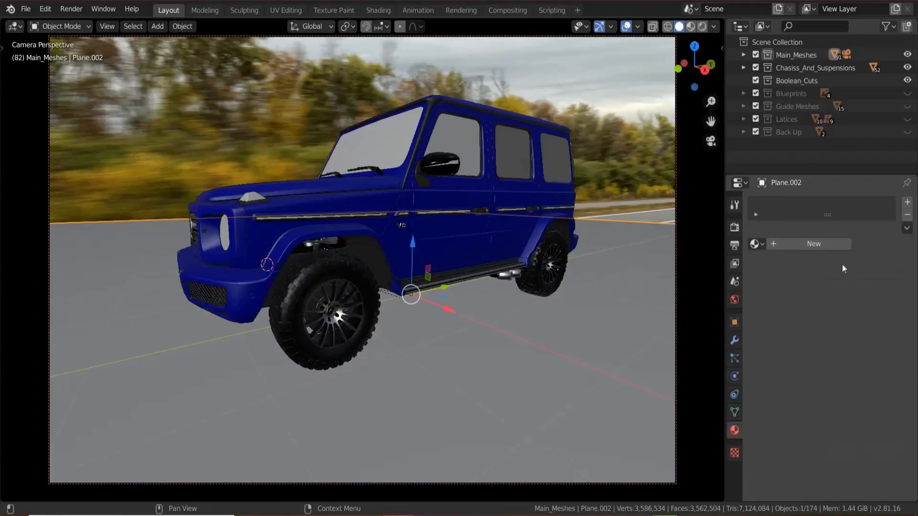
left_click(815, 244)
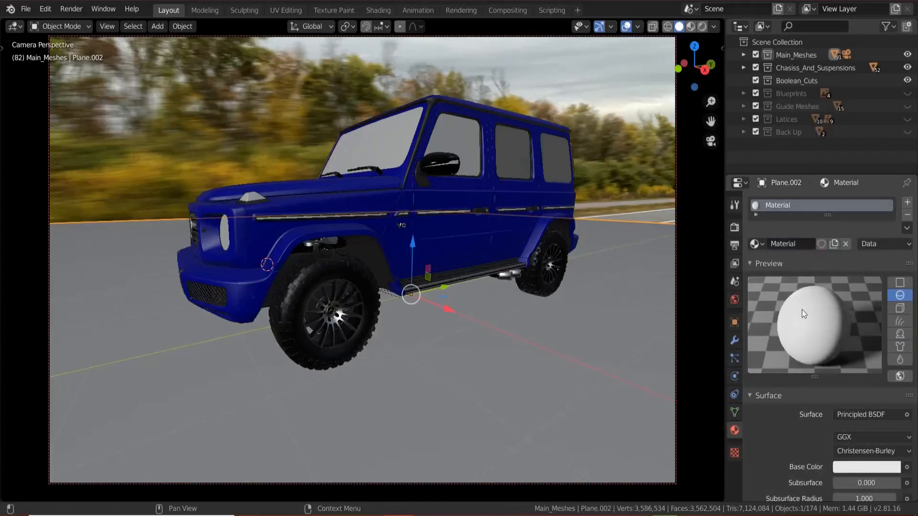
scroll(813, 335, "down", 6)
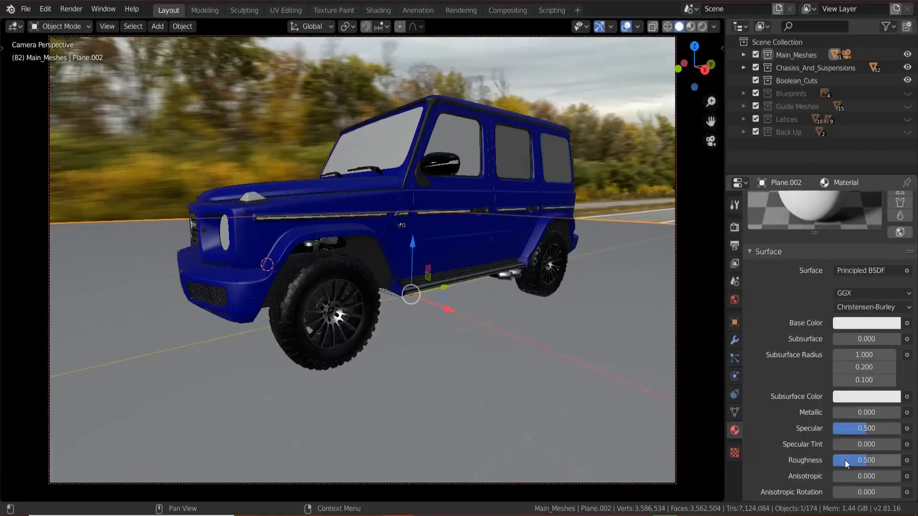
left_click_drag(847, 461, 903, 460)
scroll(899, 449, "up", 4)
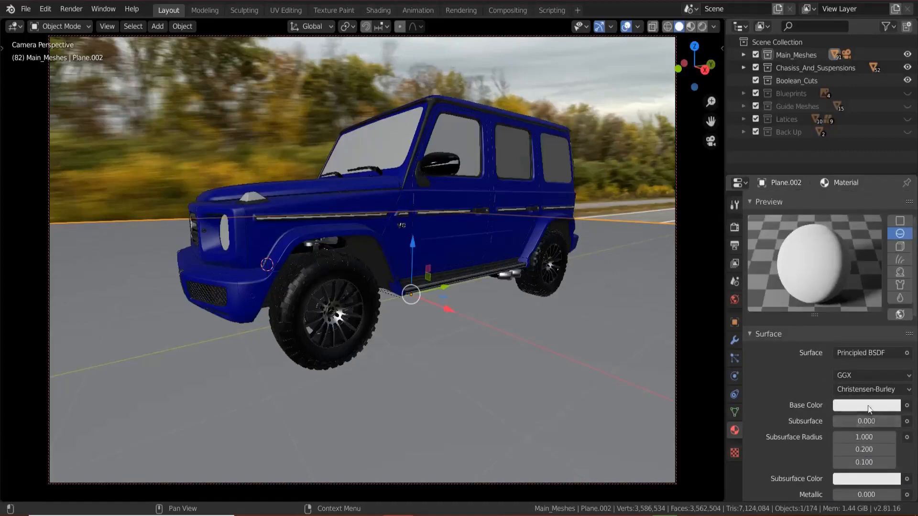
left_click(866, 405)
left_click_drag(891, 299, 890, 314)
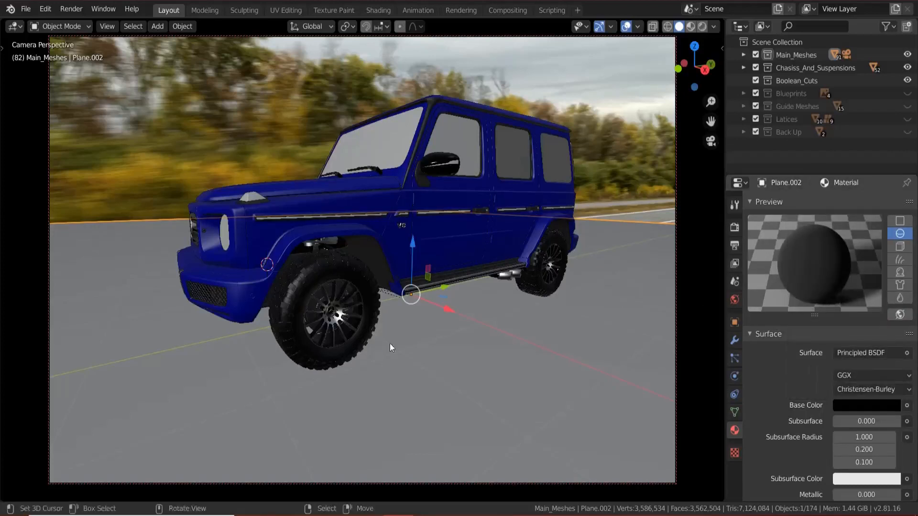
- Deselect everything and reframe the car from slightly farther back with the locked camera
scroll(390, 342, "down", 1)
key("a")
key("alt+a")
scroll(414, 297, "up", 2)
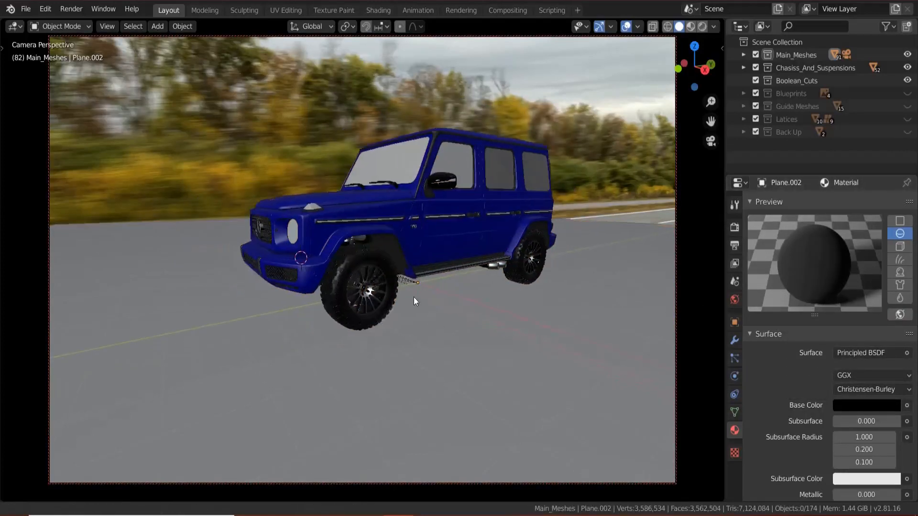
scroll(402, 300, "up", 3, "ctrl")
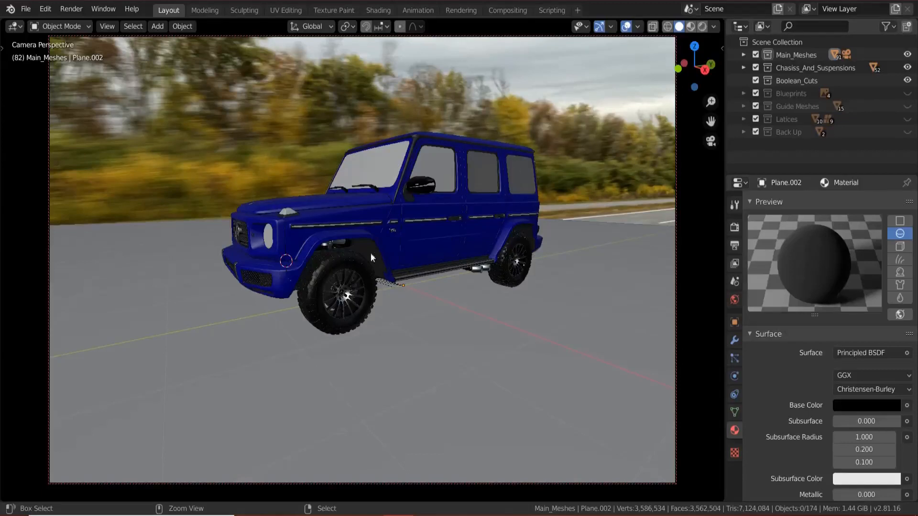
- Select only the ground plane and hide it to expose the road backdrop
key("a")
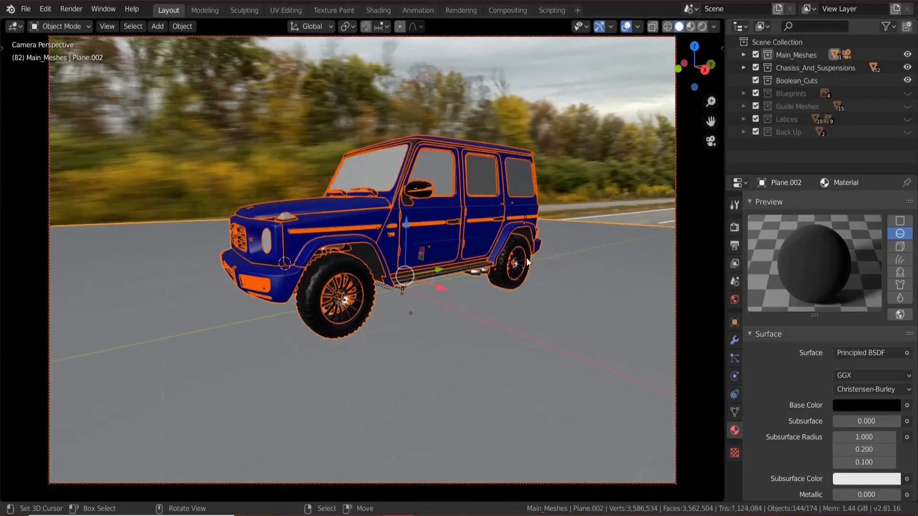
left_click(494, 288)
key("Delete")
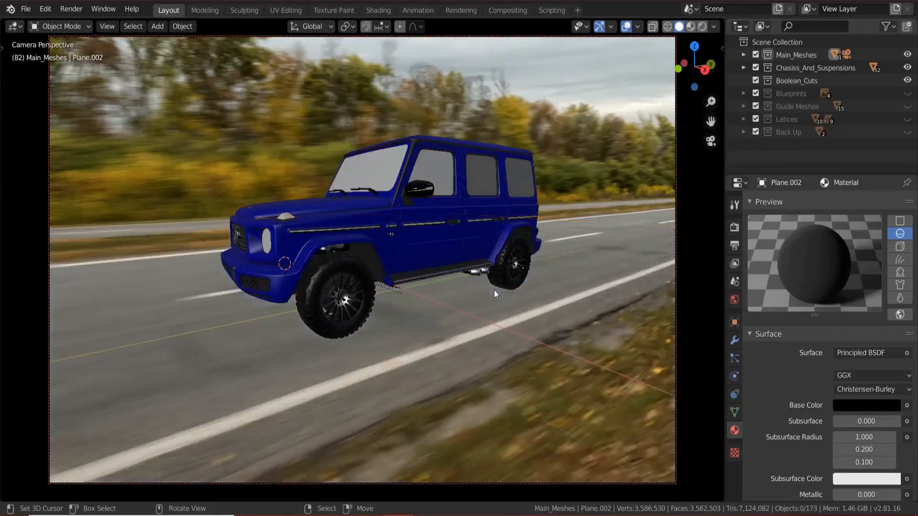
- Turn off locking the camera to the view and check the framing around the car
key("n")
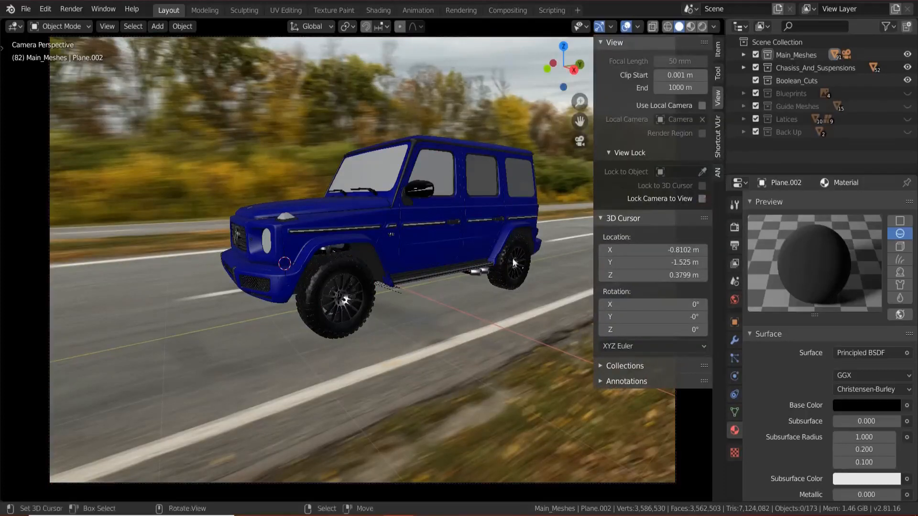
key("n")
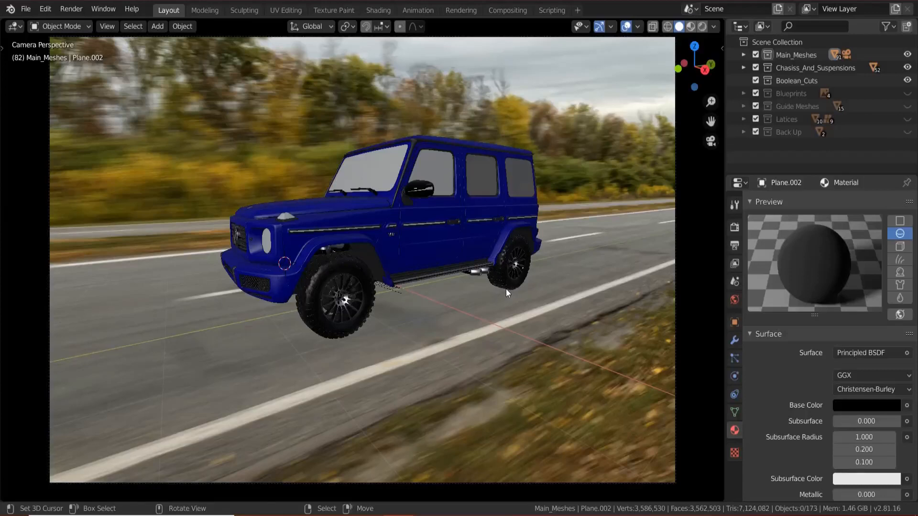
scroll(506, 289, "up", 1)
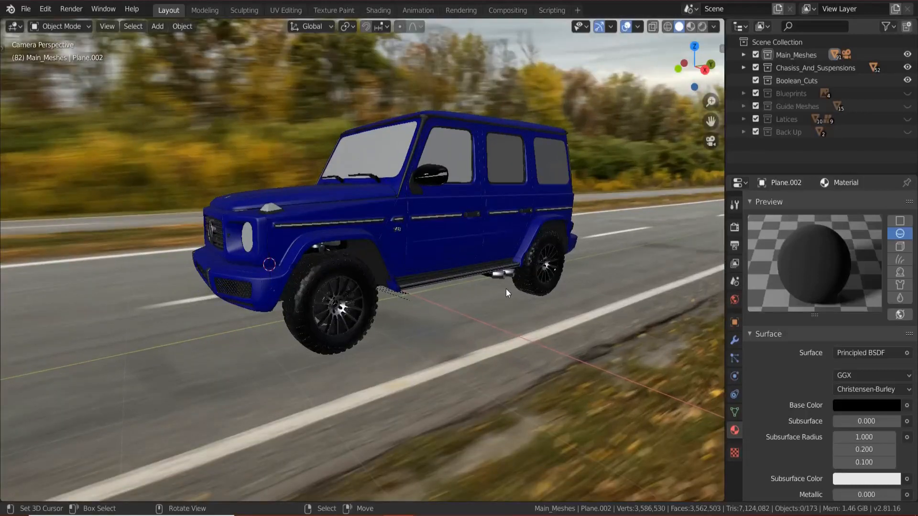
scroll(506, 289, "down", 1)
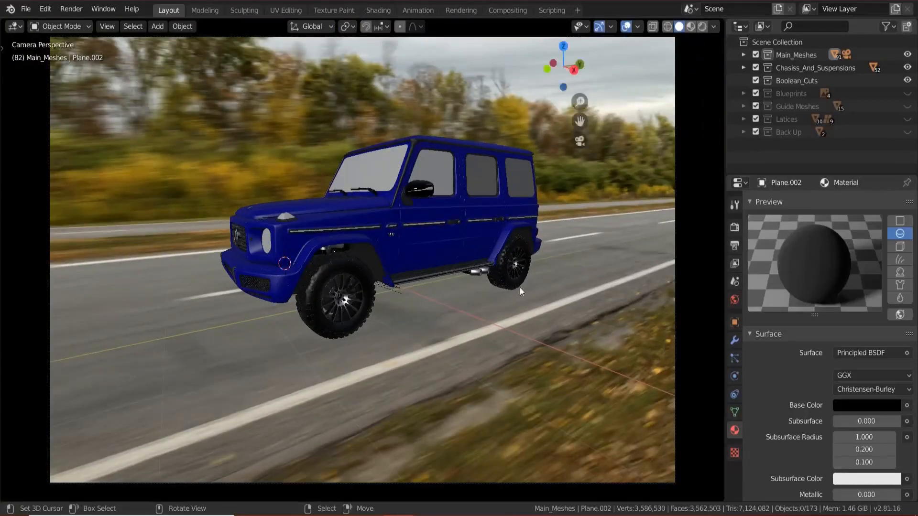
- Lock the camera to the view, move it closer to the car, and unlock it again
key("n")
left_click(705, 198)
key("n")
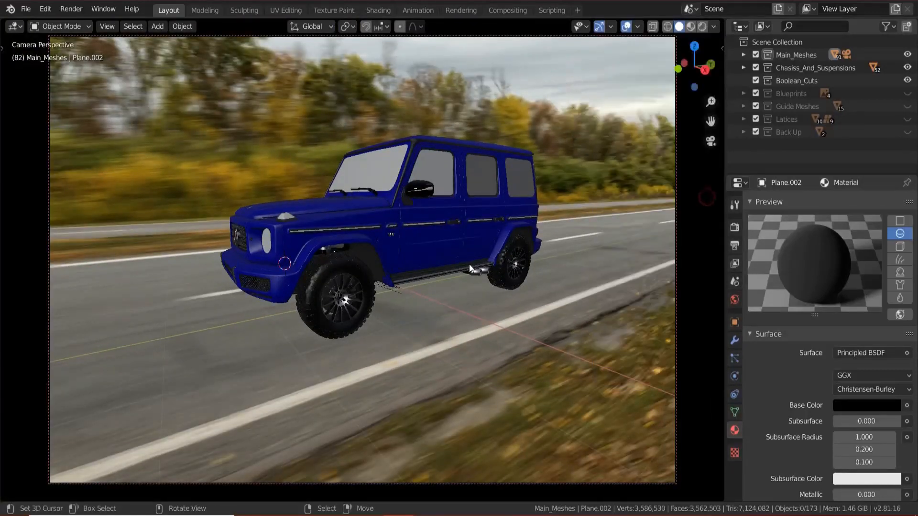
scroll(469, 264, "up", 1)
key("n")
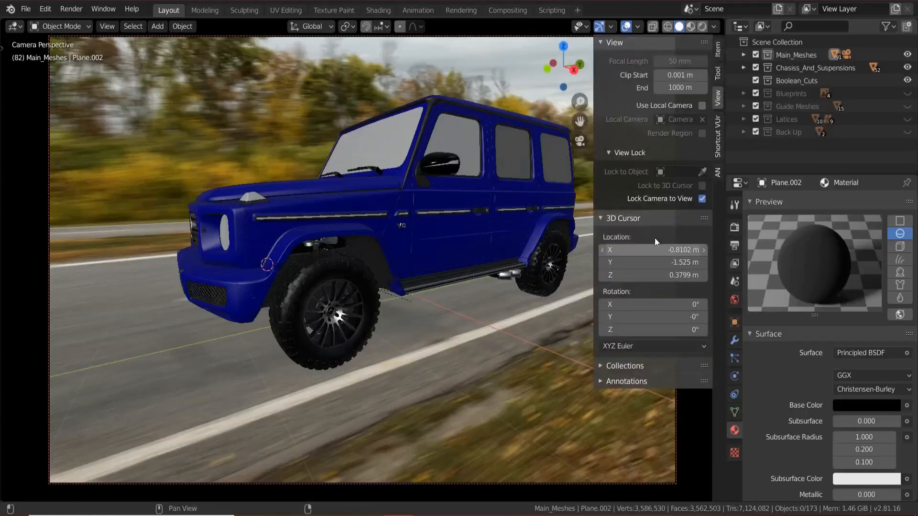
left_click(701, 198)
key("n")
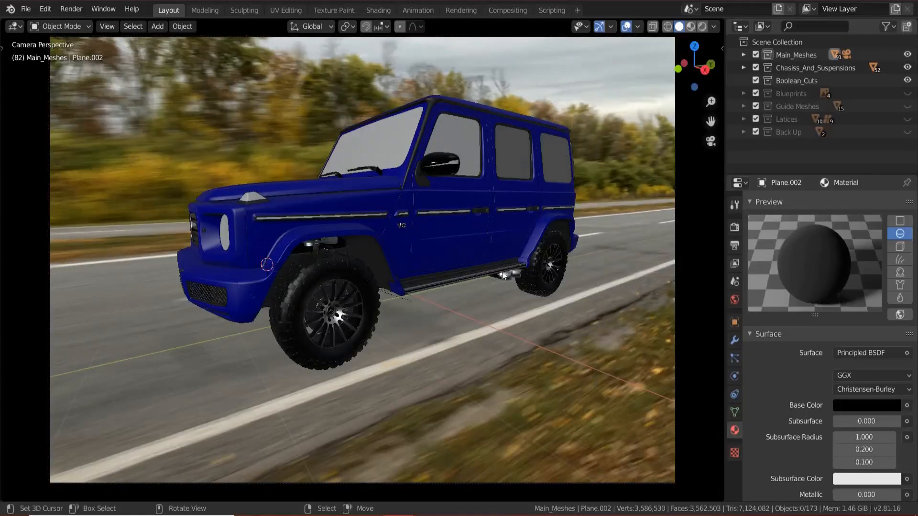
- Unhide the ground plane and create a new collection named Ground under the Scene Collection
key("ctrl+v")
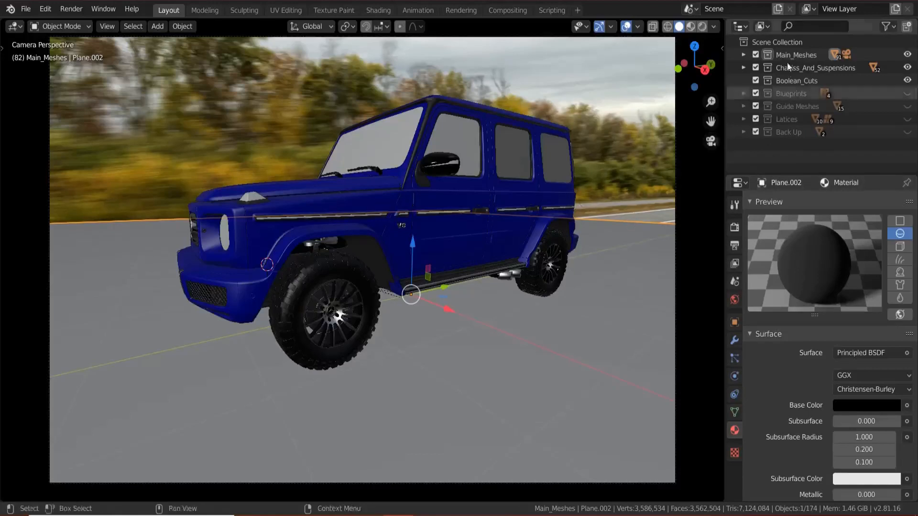
right_click(774, 42)
left_click(736, 44)
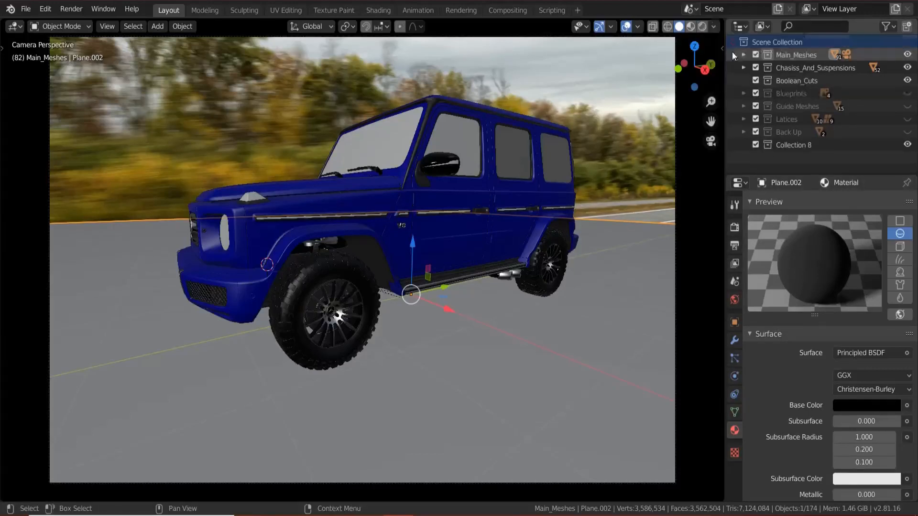
double_click(805, 144)
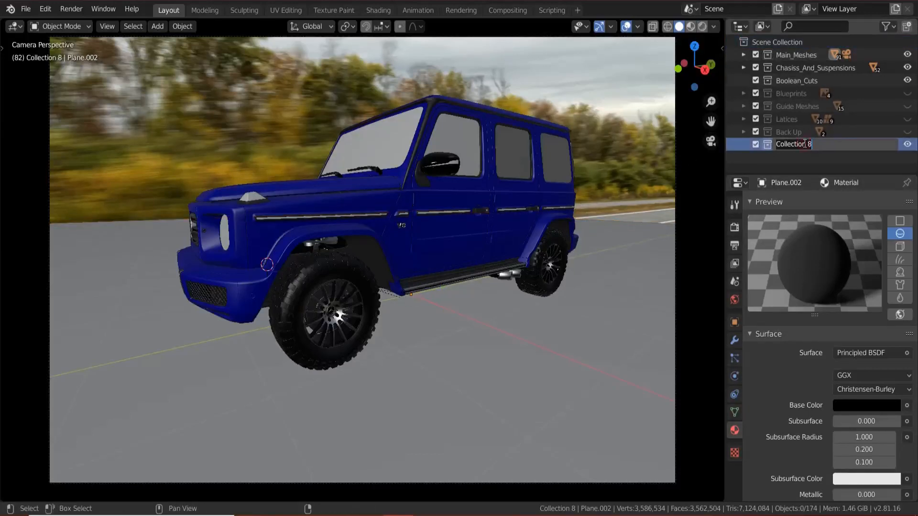
type("Ground")
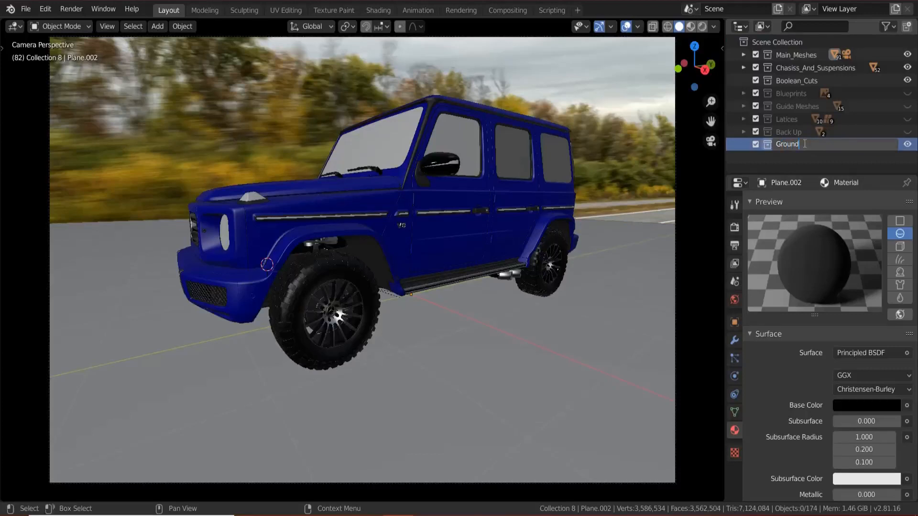
key("Return")
- Move the ground plane into the Ground collection
left_click(595, 323)
key("m")
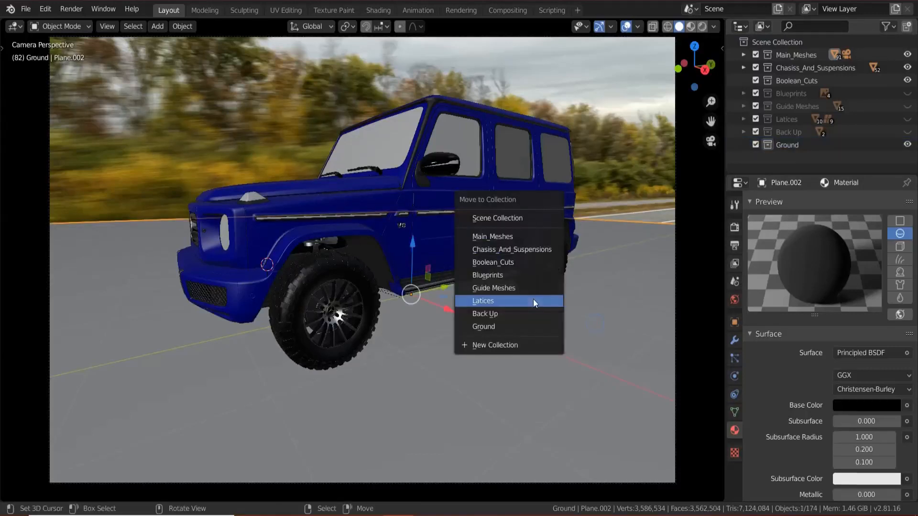
left_click(518, 325)
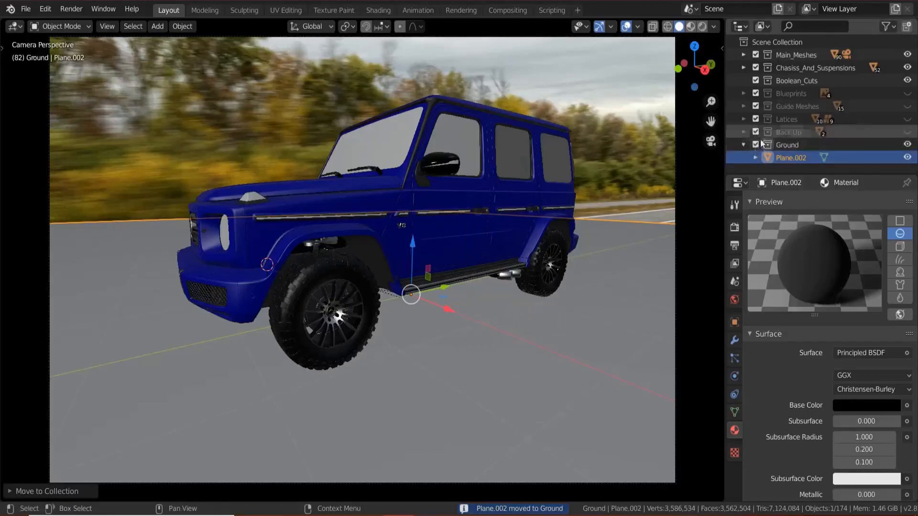
- Rename the current view layer as Foreground
left_click(861, 8)
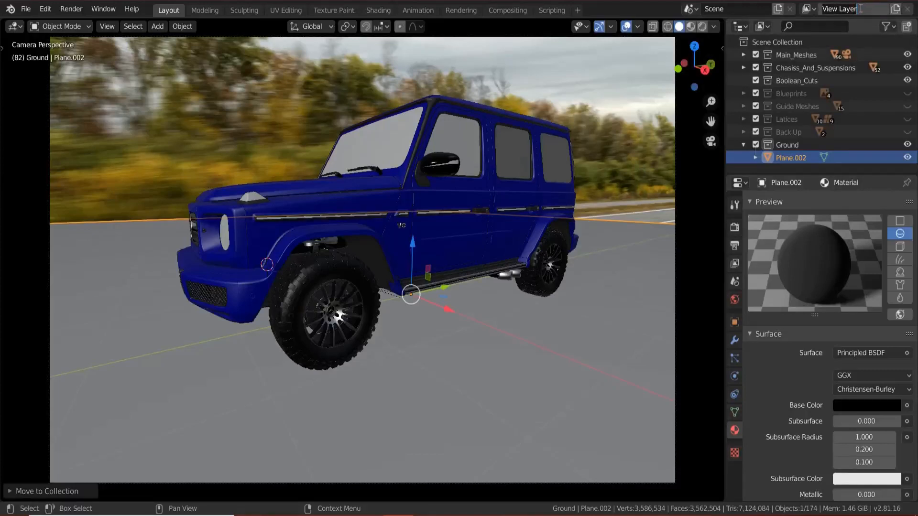
type("Foreground")
key("Return")
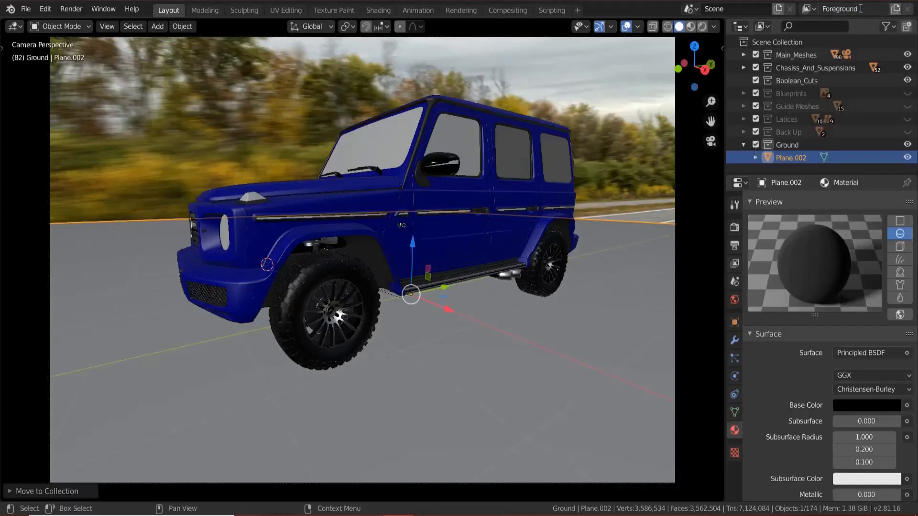
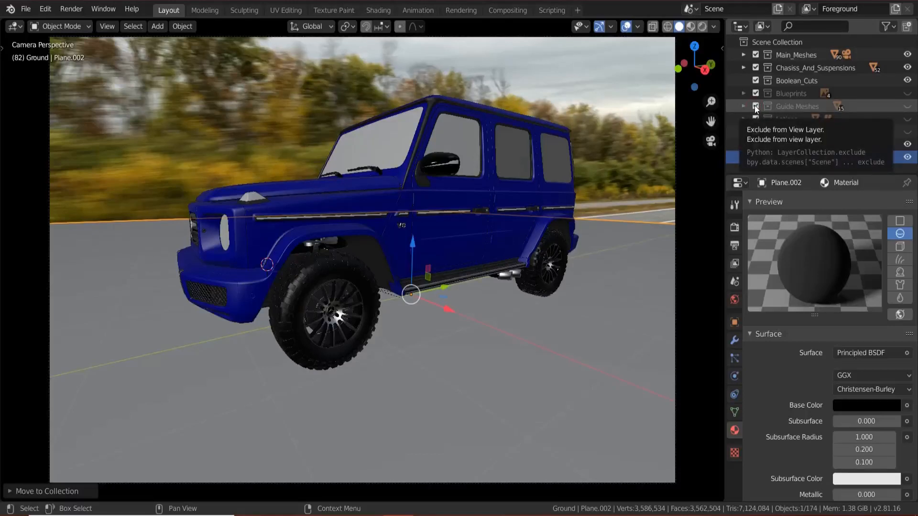
- Exclude the Guide Meshes, Blueprints, Latices, Back Up and Ground collections from the Foreground view layer
left_click(755, 105)
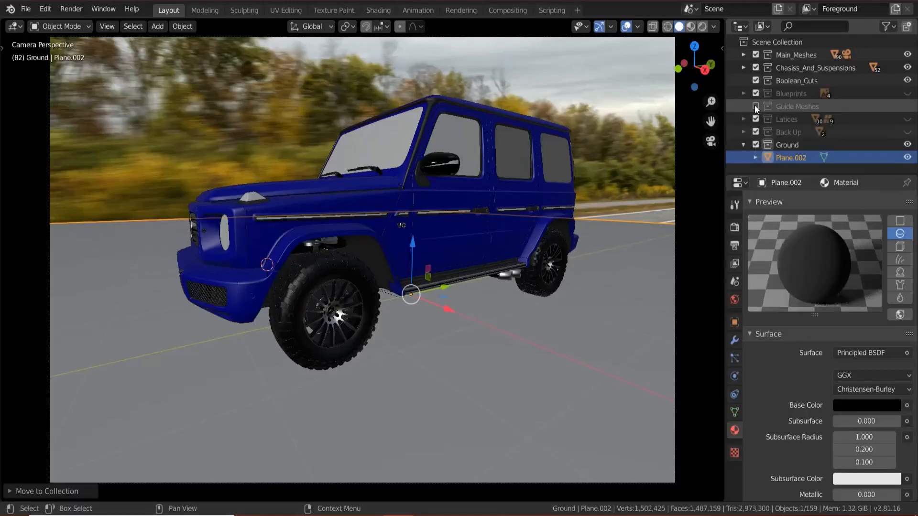
right_click(788, 93)
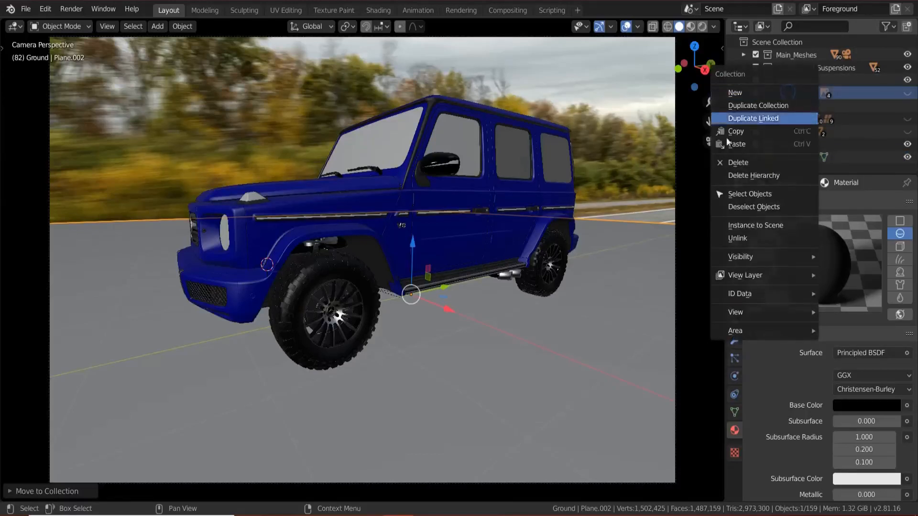
mouse_move(758, 282)
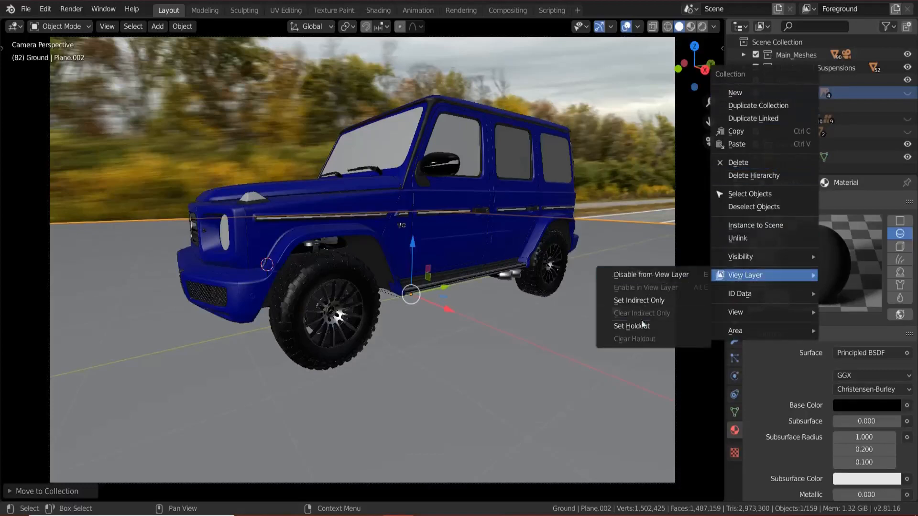
left_click(654, 274)
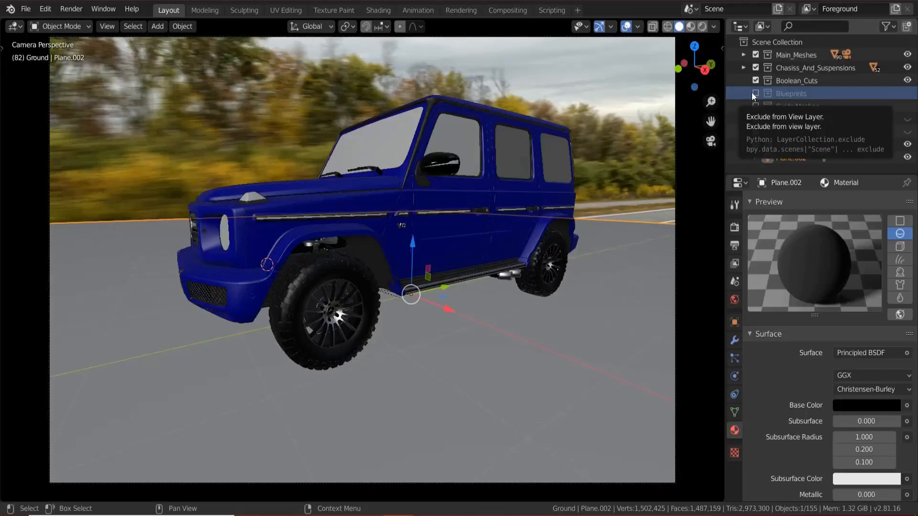
left_click(754, 119)
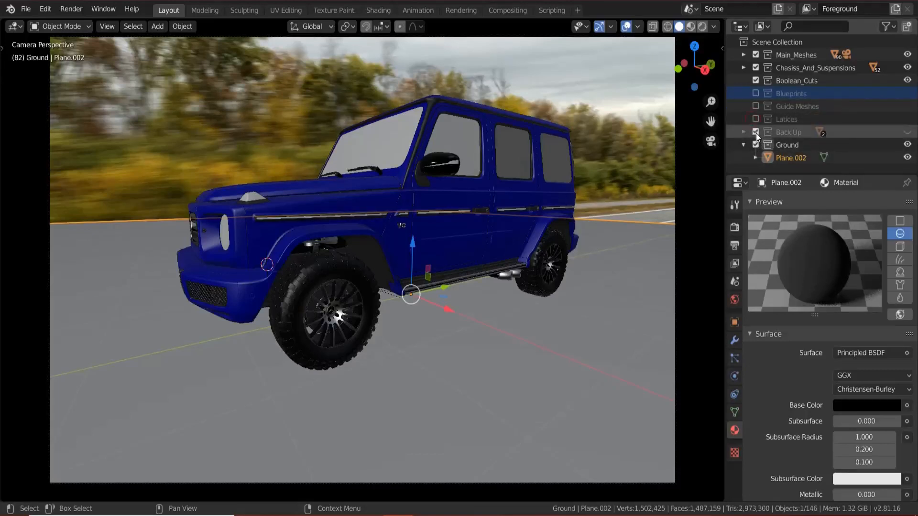
left_click(756, 133)
left_click(756, 144)
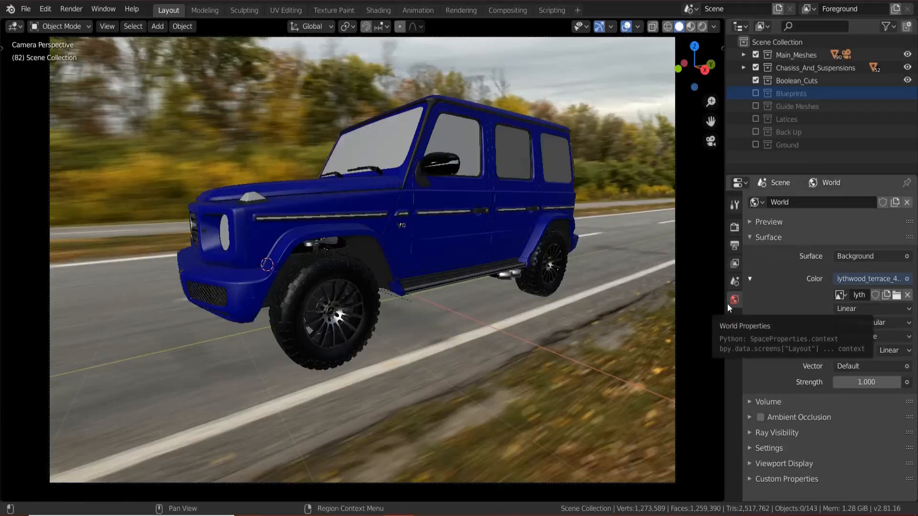
- Replace the world environment image with autumn_road_4k.hdr from the Autumn Road folder inside HDRs\New Folder
left_click(897, 295)
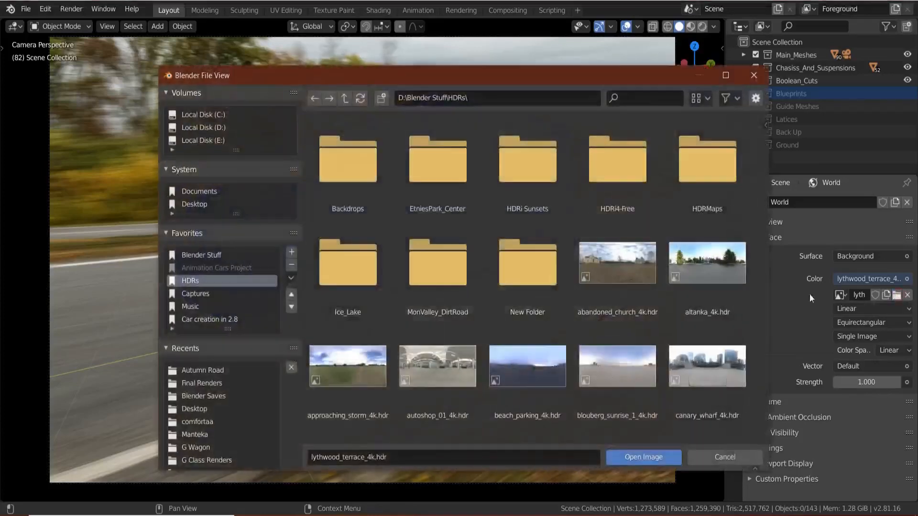
left_click(755, 81)
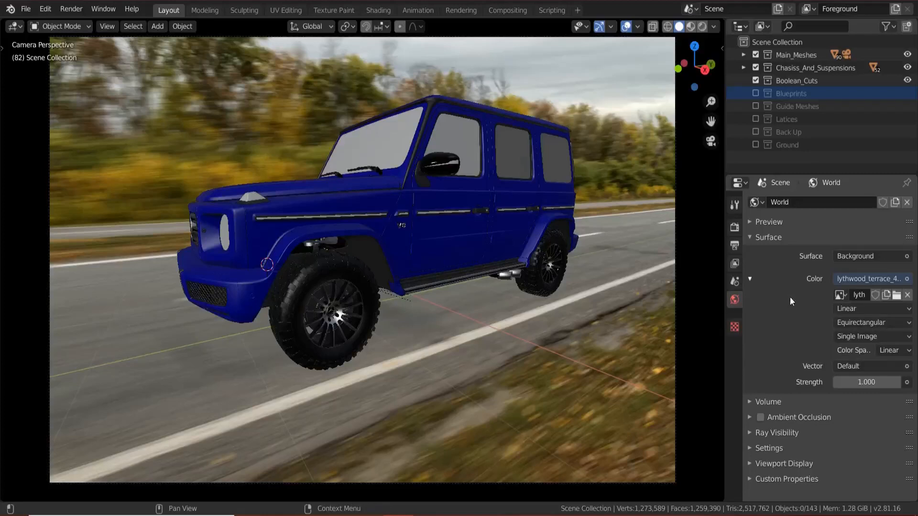
left_click(894, 295)
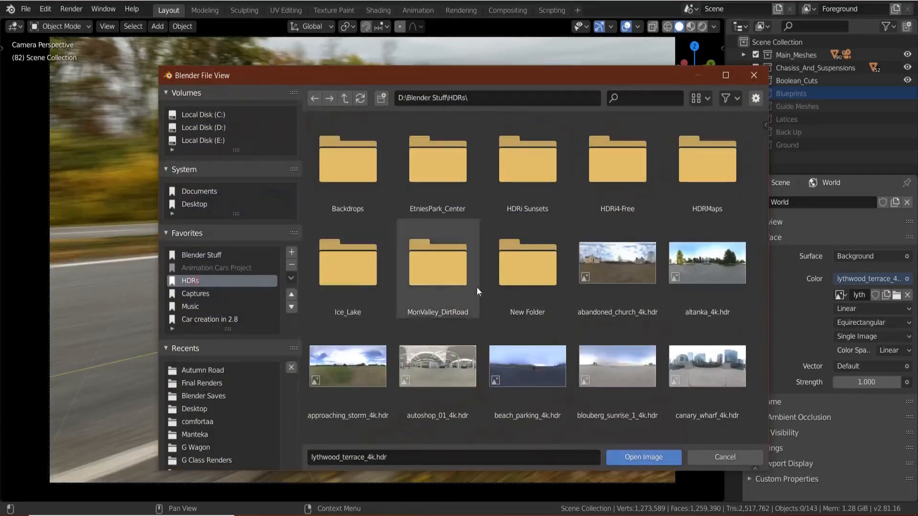
double_click(516, 287)
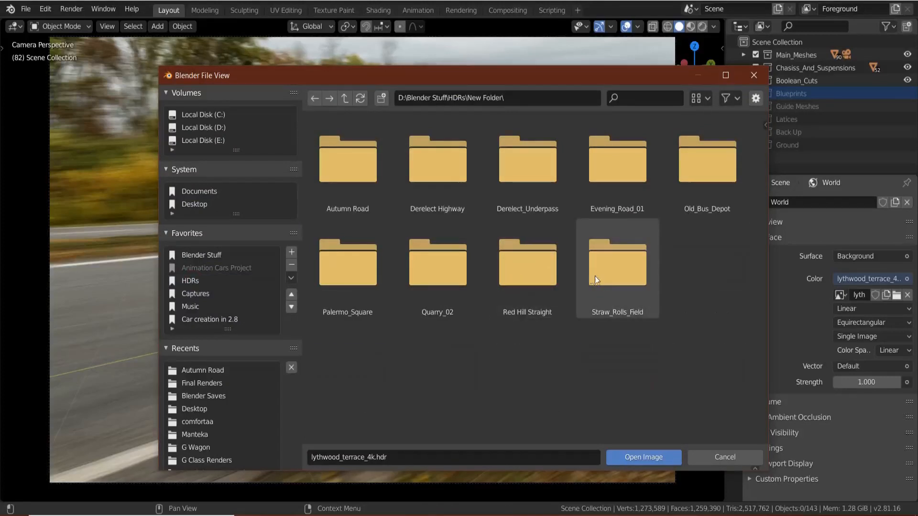
double_click(366, 204)
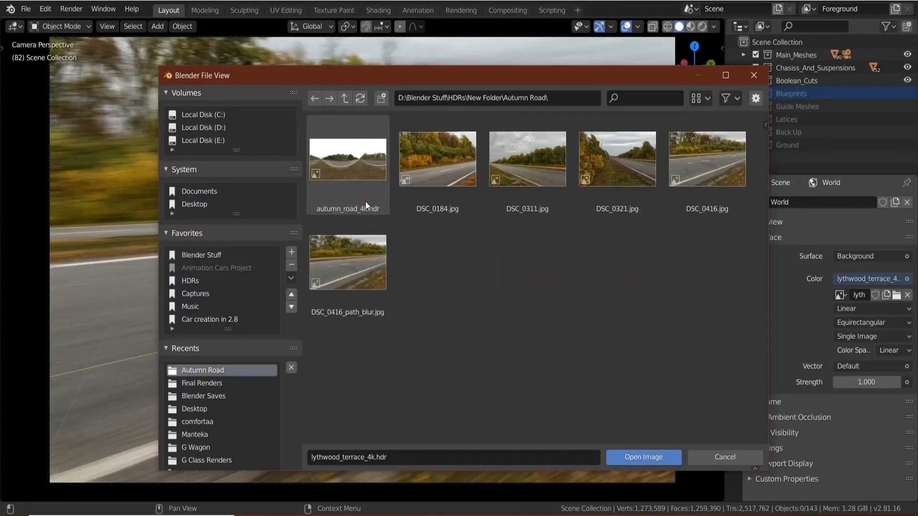
double_click(340, 176)
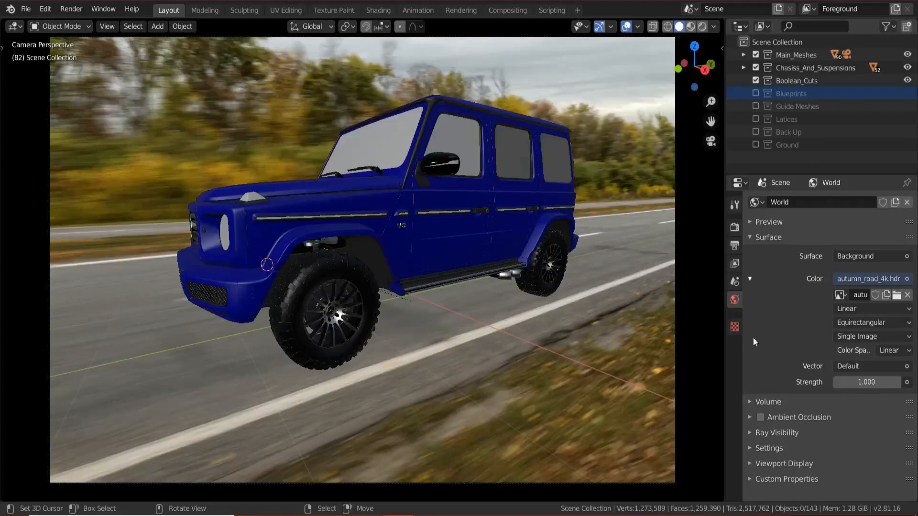
- Split the 3D viewport into two areas and make one a Shader Editor showing the World nodes
left_click_drag(721, 22, 356, 68)
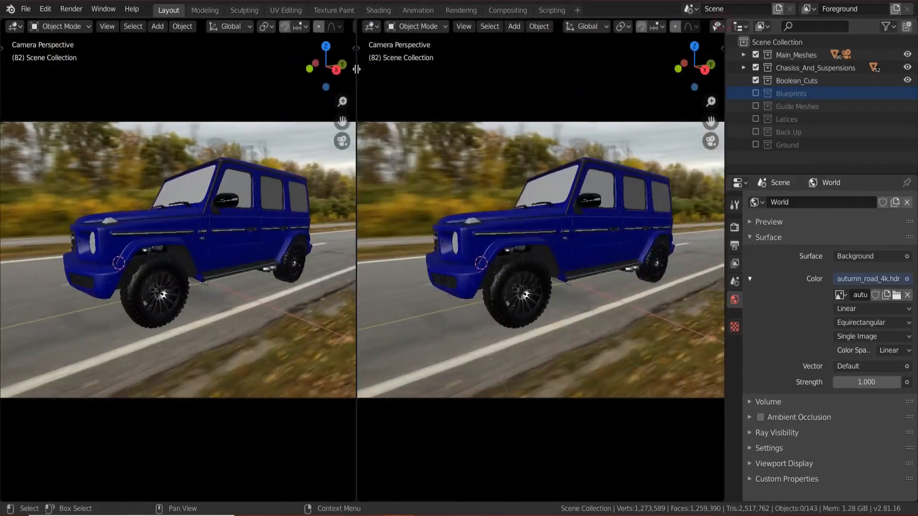
left_click(369, 26)
left_click(407, 157)
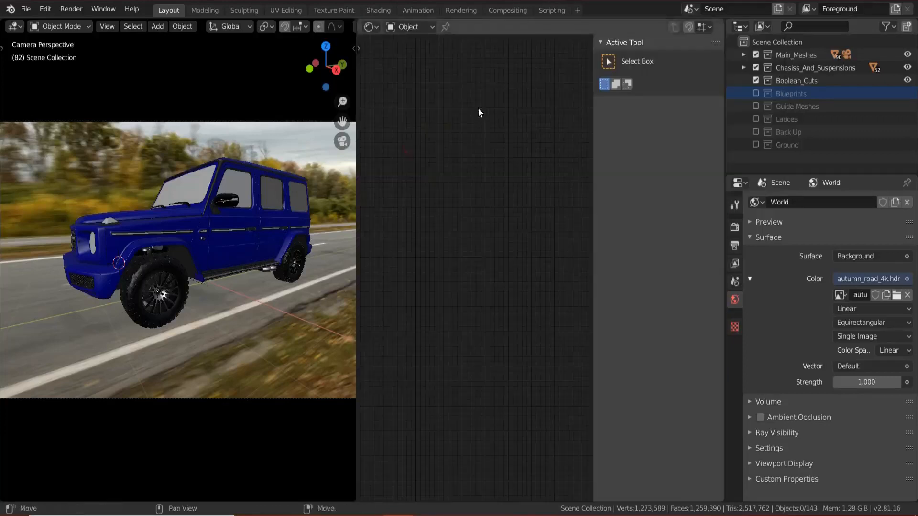
left_click(409, 26)
left_click(418, 55)
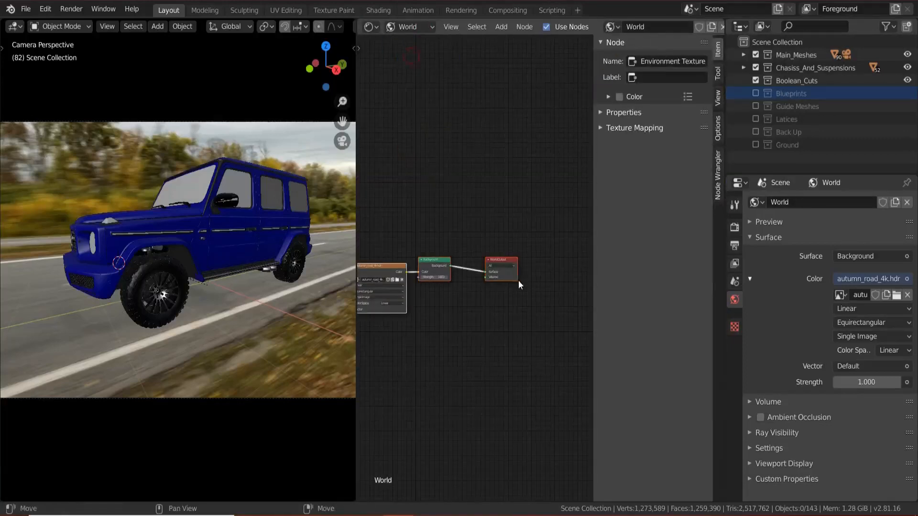
- Add connected Mapping and Texture Coordinate nodes to the autumn_road_4k.hdr environment texture node
key("n")
middle_click_drag(437, 288, 573, 254)
scroll(574, 254, "up", 3)
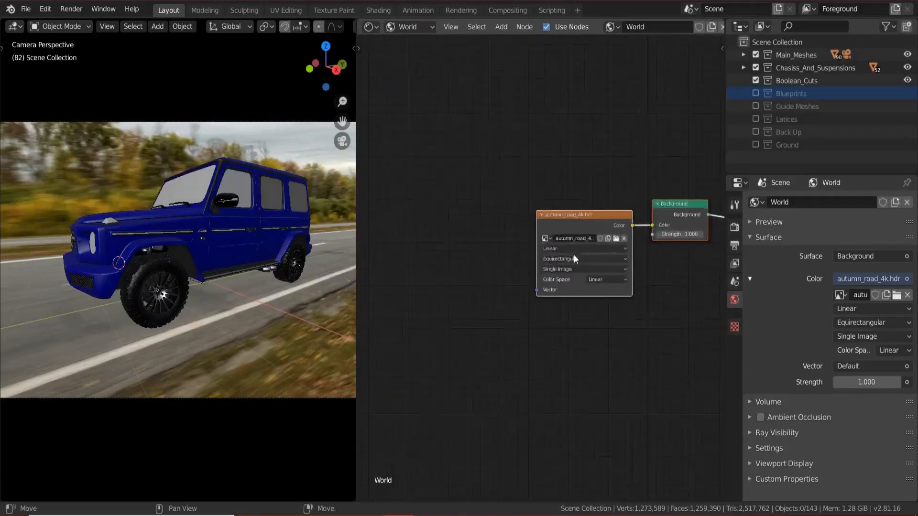
left_click(581, 227)
key("ctrl+t")
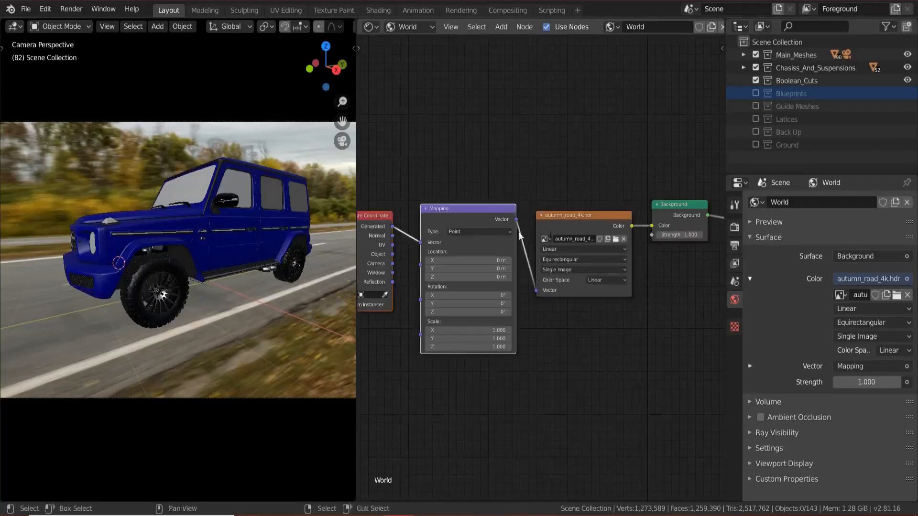
- Switch the 3D viewport to rendered shading and turn off the transparent film so the road HDRI shows behind the car
middle_click_drag(493, 238, 604, 240)
scroll(603, 240, "up", 1)
scroll(210, 265, "down", 3)
mouse_move(210, 265)
middle_mouse_down()
mouse_move(194, 286)
mouse_move(223, 283)
middle_mouse_up()
scroll(192, 285, "down", 4)
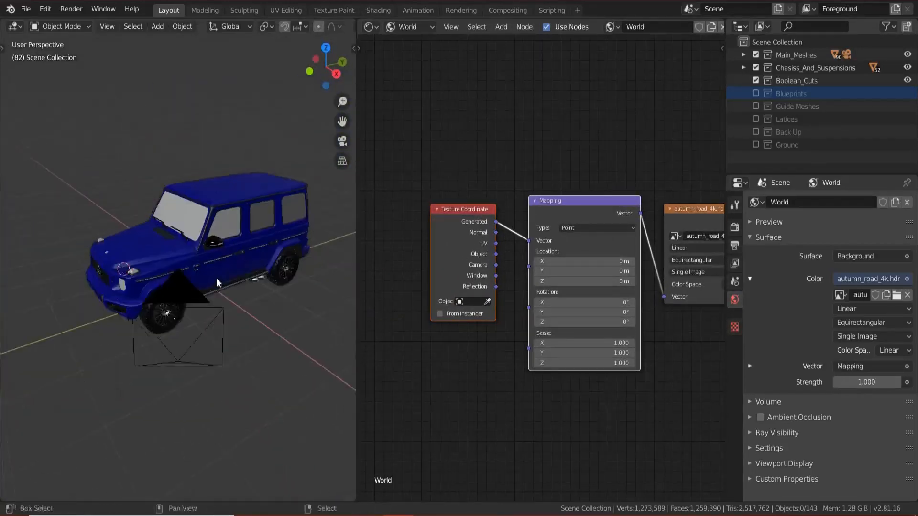
key("z")
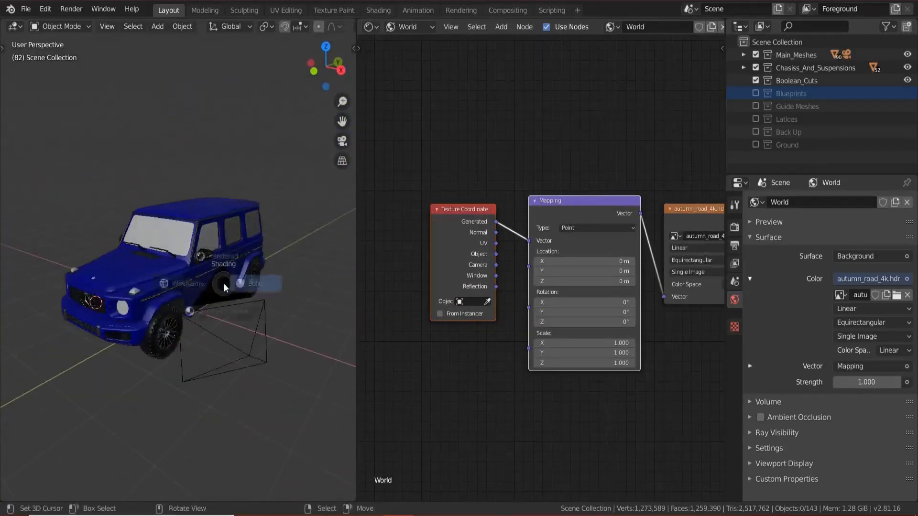
left_click(229, 210)
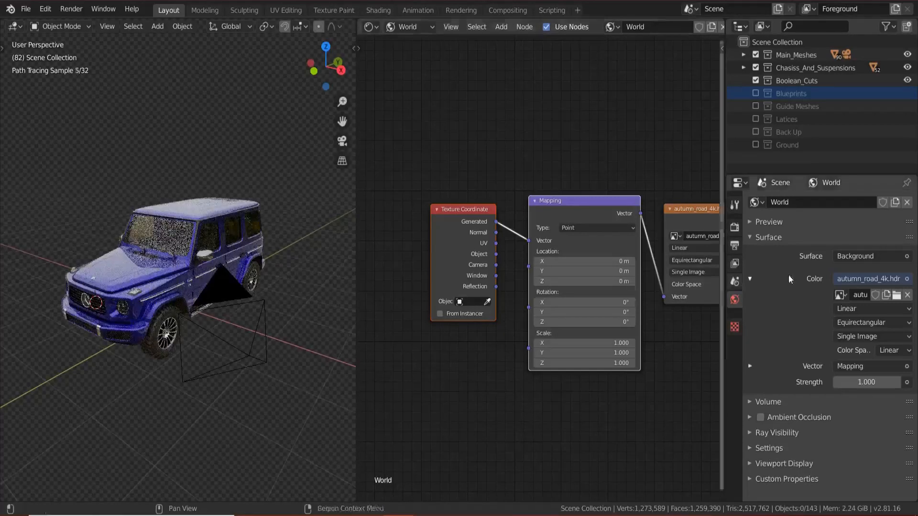
left_click(734, 227)
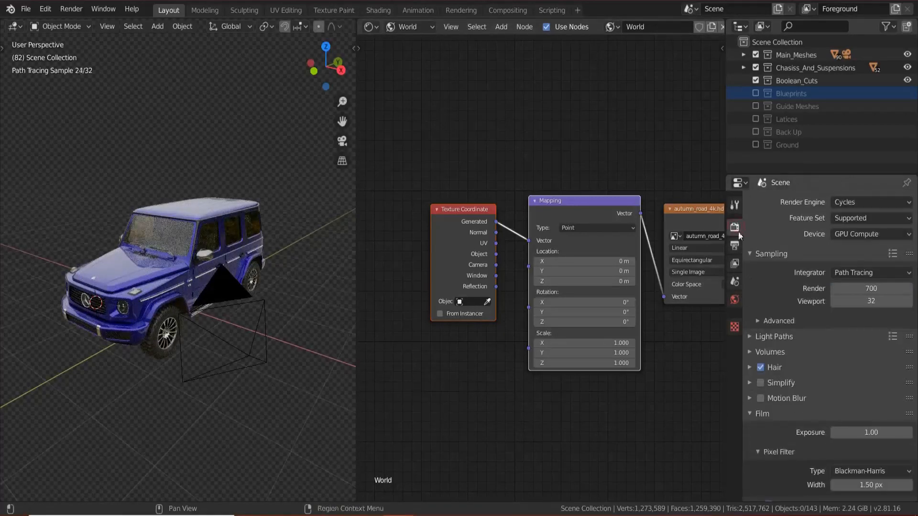
scroll(780, 411, "down", 5)
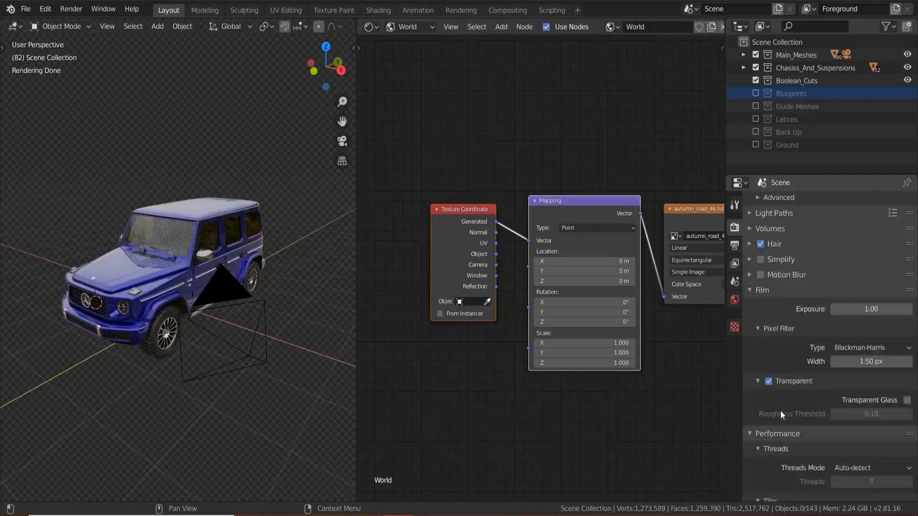
left_click(768, 381)
scroll(202, 318, "up", 3)
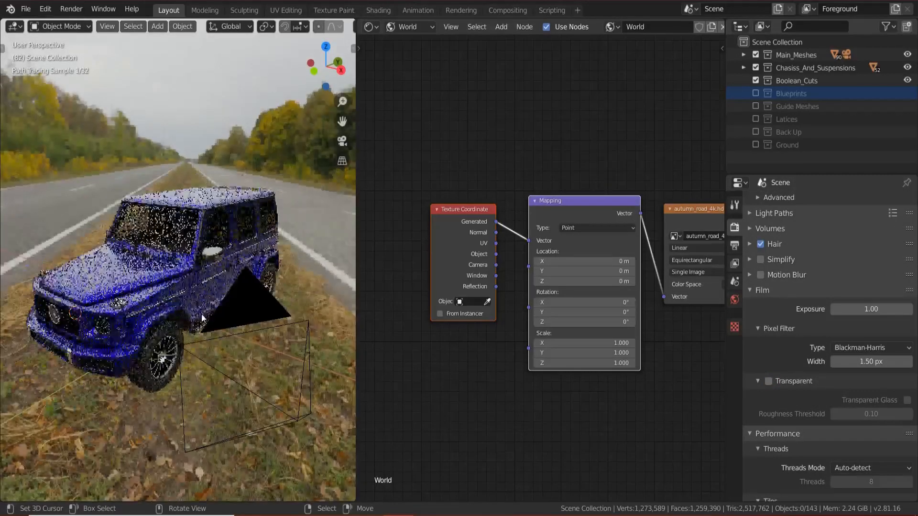
- Rotate the road HDRI around the car by setting the Mapping node's Z rotation to 28.7°
mouse_move(201, 318)
middle_mouse_down()
mouse_move(50, 283)
mouse_move(268, 245)
middle_mouse_up()
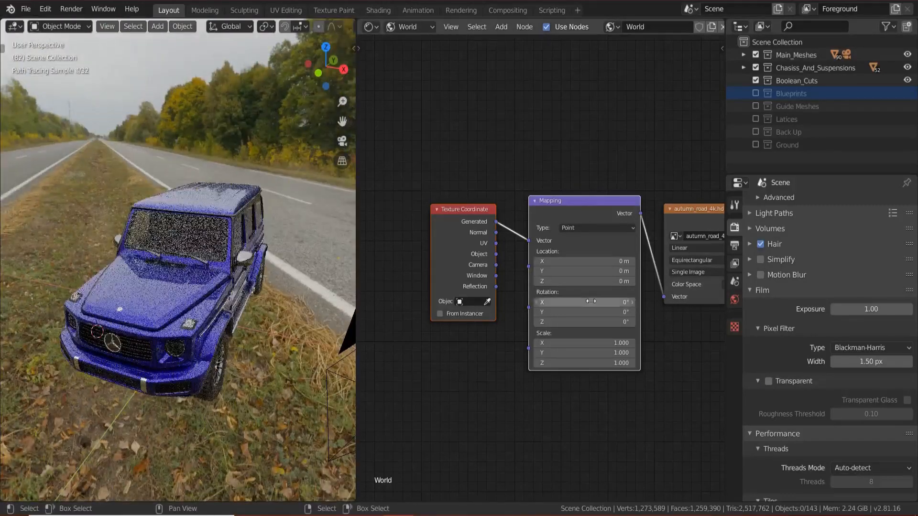
left_click_drag(579, 322, 716, 315)
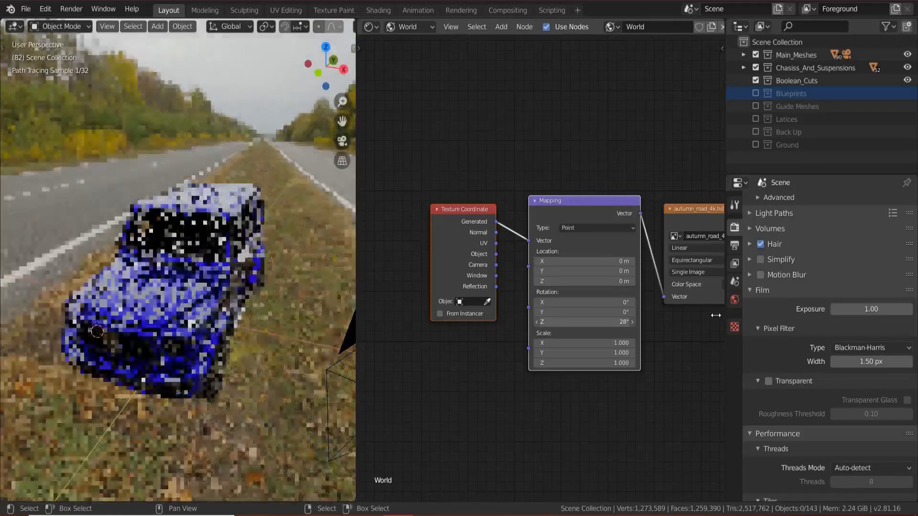
left_click_drag(716, 316, 719, 313)
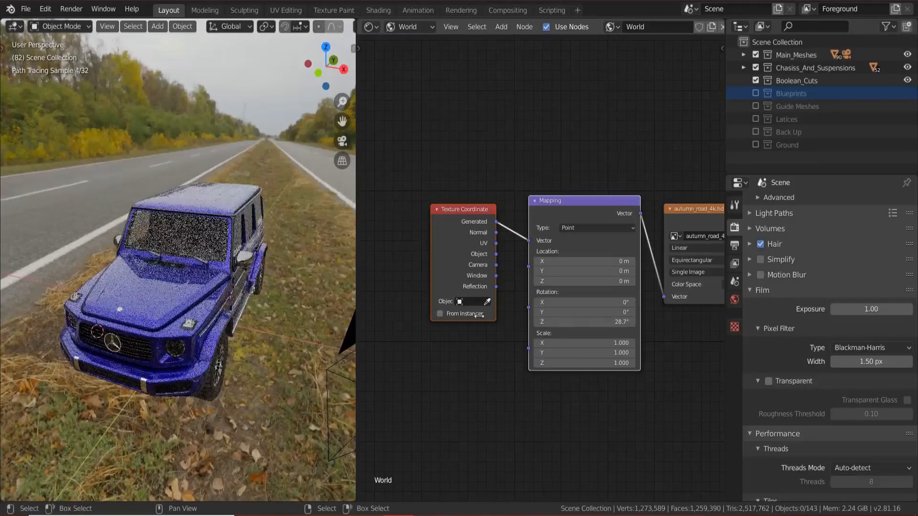
middle_click_drag(153, 334, 253, 326)
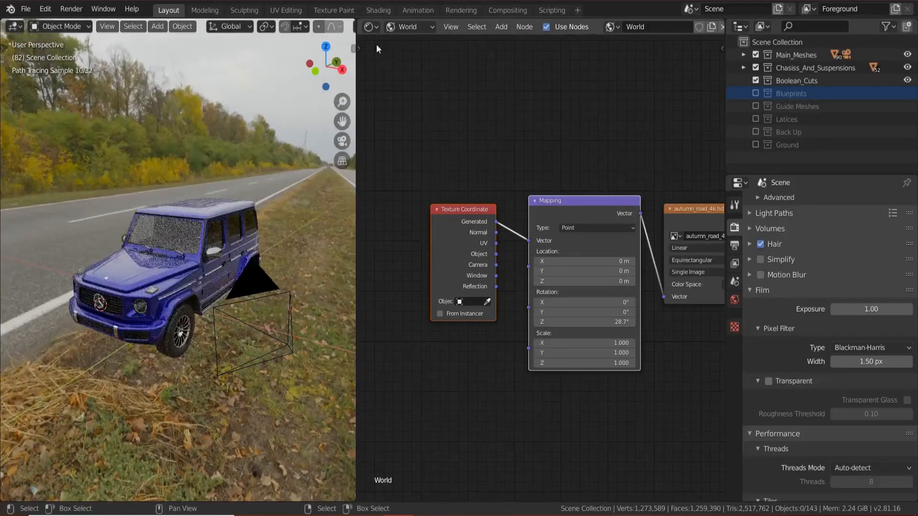
- Merge the Shader Editor area back into the 3D viewport and show the solid-shaded camera view fitted to the window
mouse_move(352, 21)
left_mouse_down()
mouse_move(528, 172)
mouse_move(478, 160)
left_mouse_up()
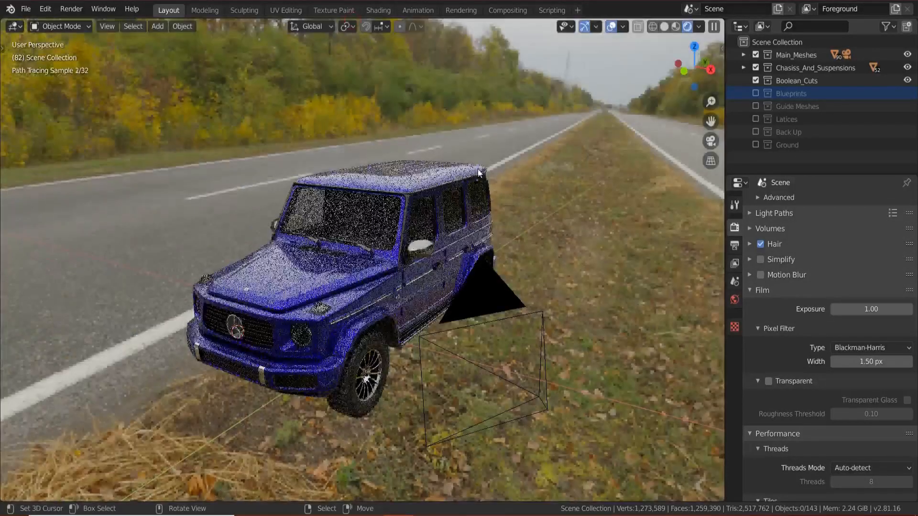
key("z")
left_click(528, 197)
scroll(407, 229, "down", 4)
middle_click_drag(407, 228, 441, 222)
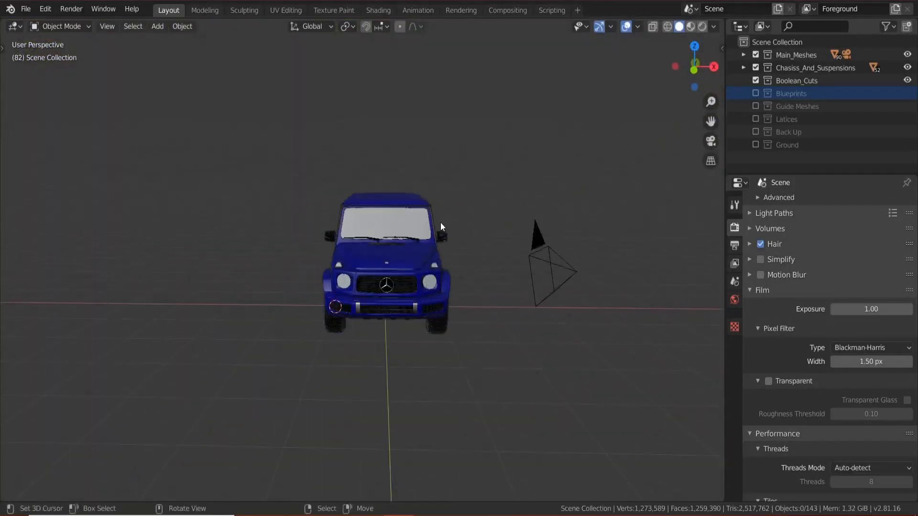
key("KP_0")
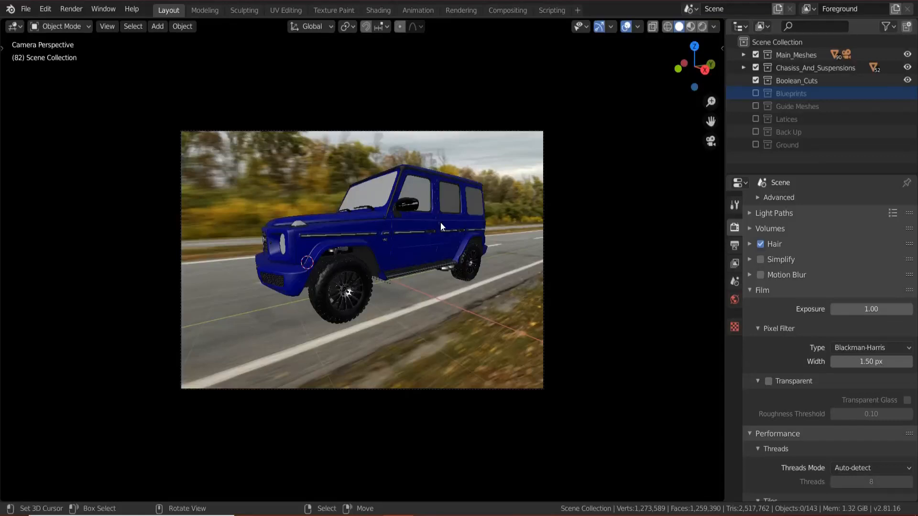
key("Home")
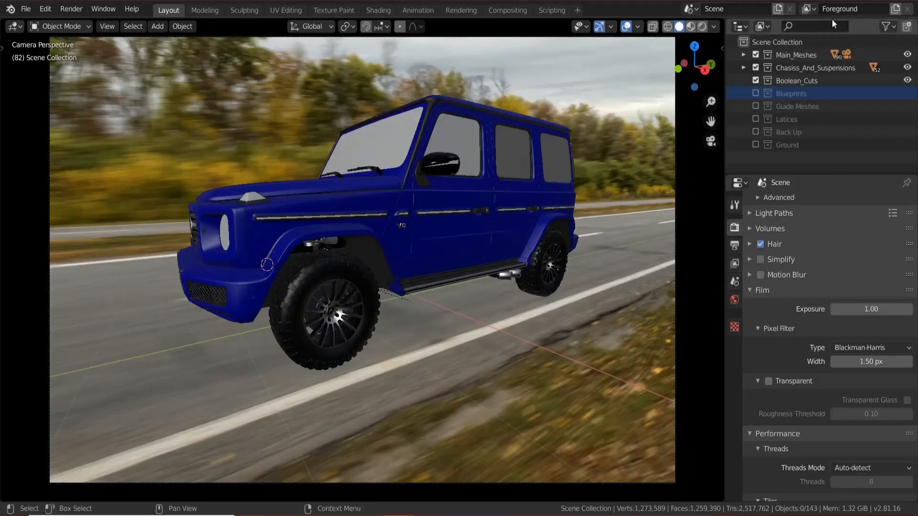
- Add a new view layer and name it Background
left_click(895, 11)
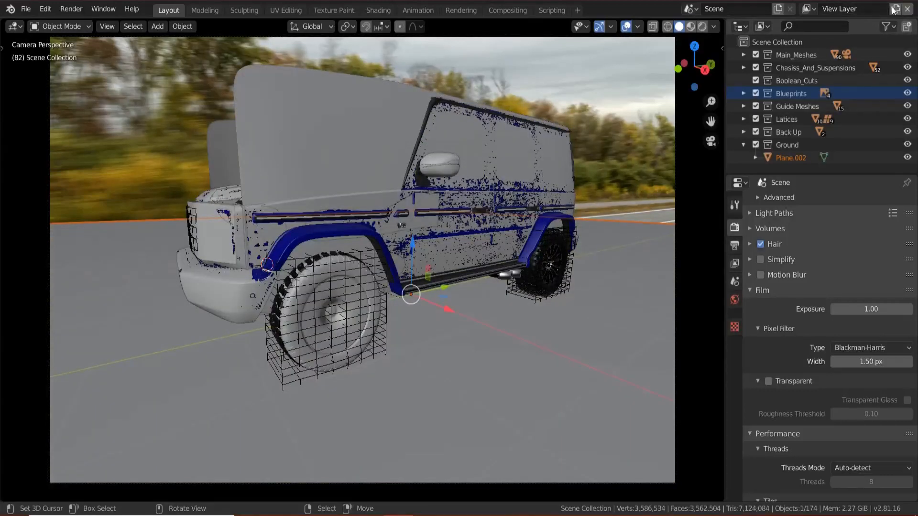
left_click(810, 9)
double_click(869, 8)
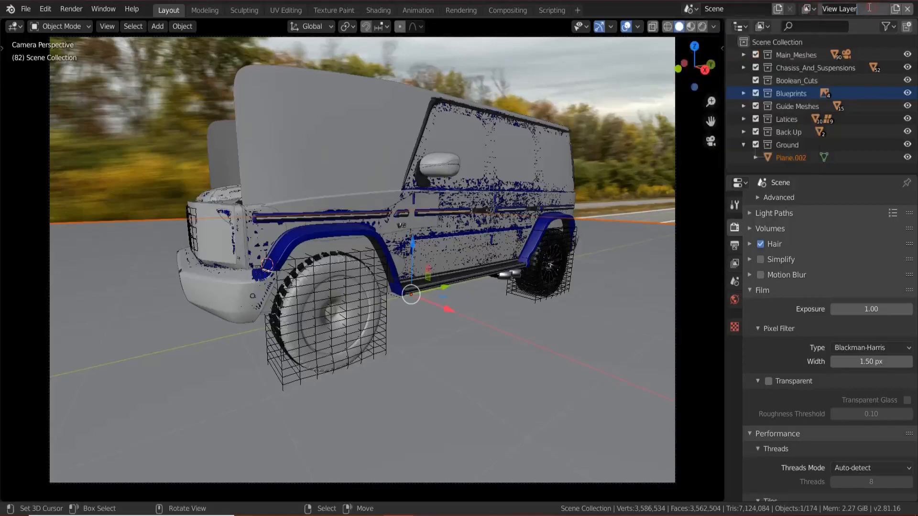
type("Background")
key("Return")
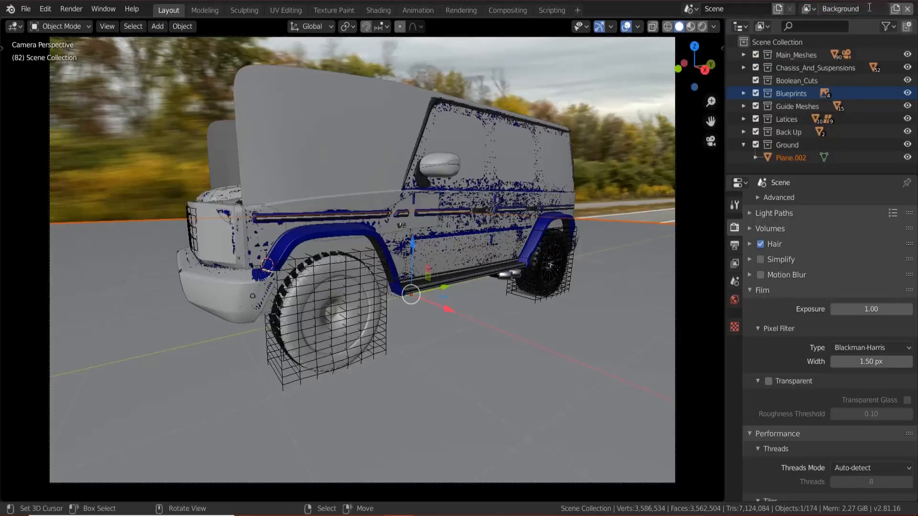
- Exclude the Boolean_Cuts, Blueprints, Guide Meshes, Latices and Back Up collections from the Background view layer
left_click(755, 80)
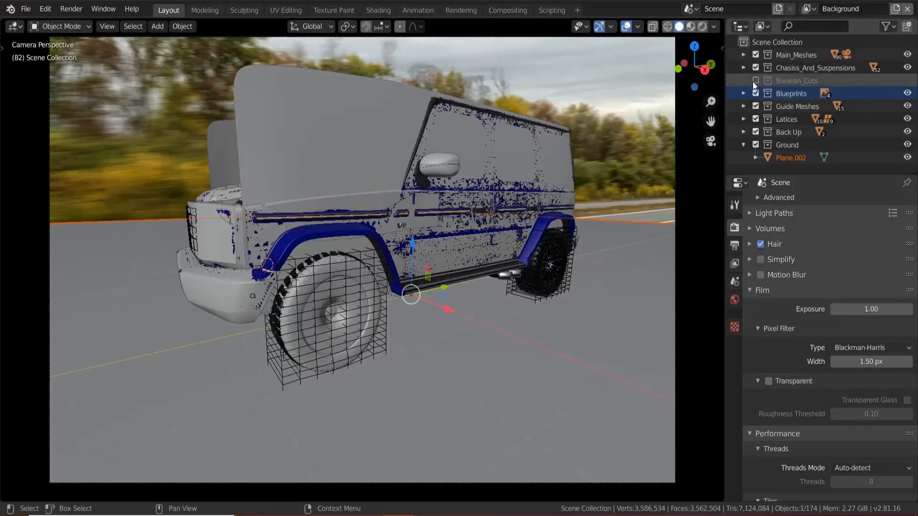
left_click(756, 93)
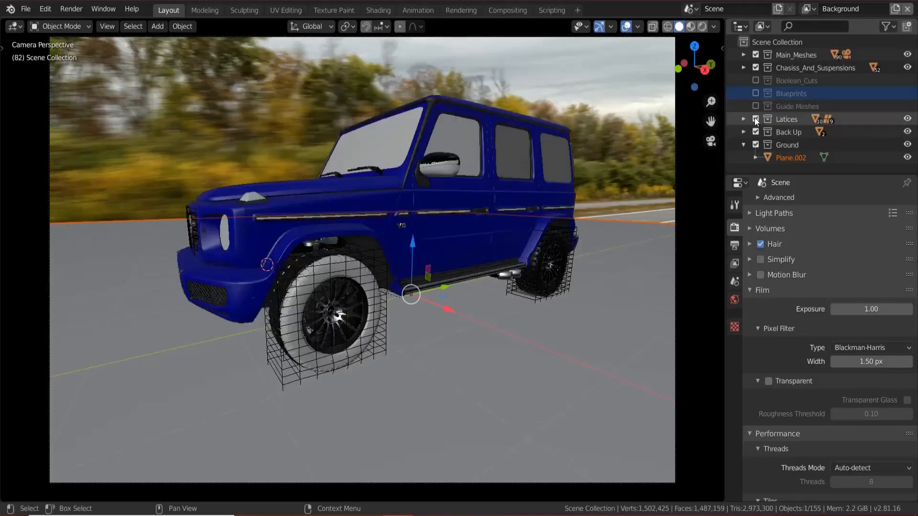
left_click(754, 117)
left_click(756, 132)
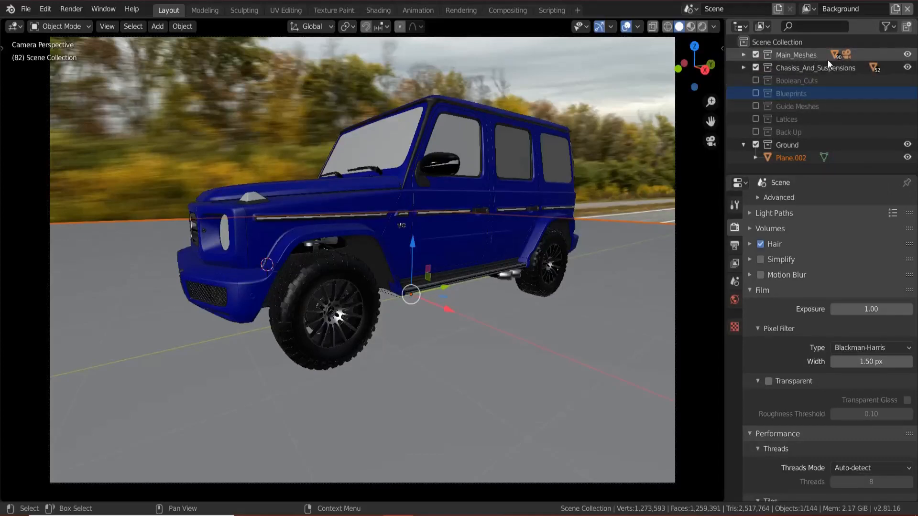
- Set the Main_Meshes and Chasiss_And_Suspensions collections to Indirect Only in the Background view layer
left_click(801, 57)
right_click(796, 56)
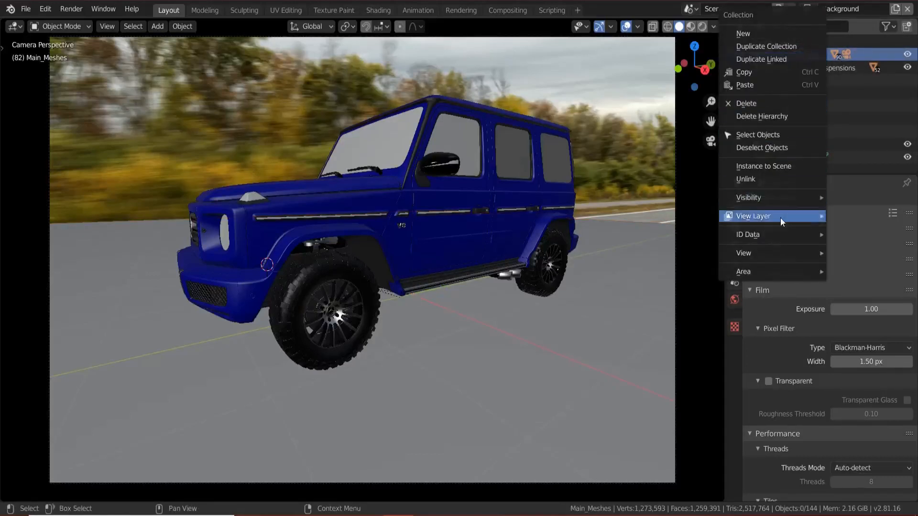
mouse_move(780, 217)
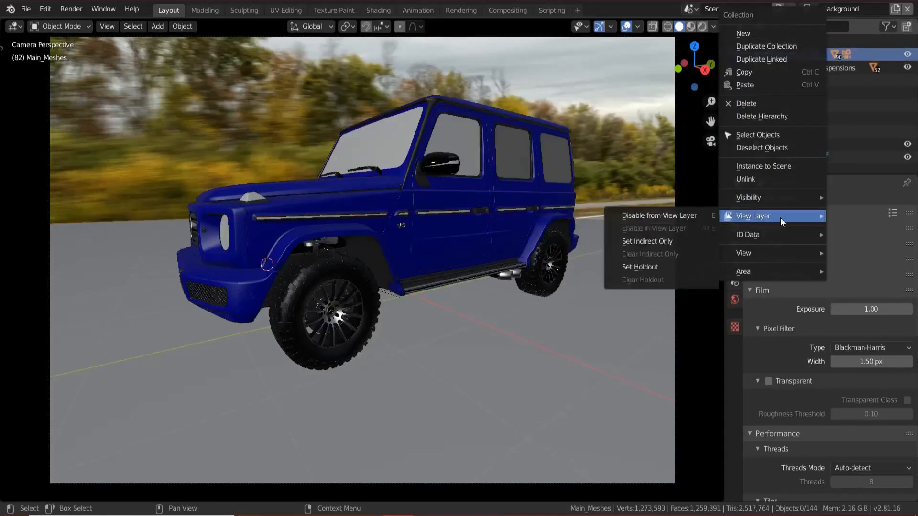
left_click(658, 244)
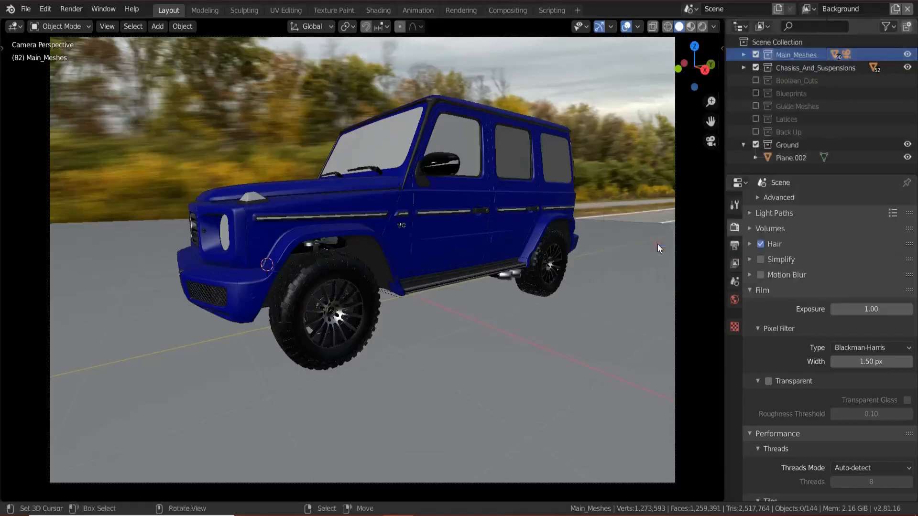
right_click(817, 70)
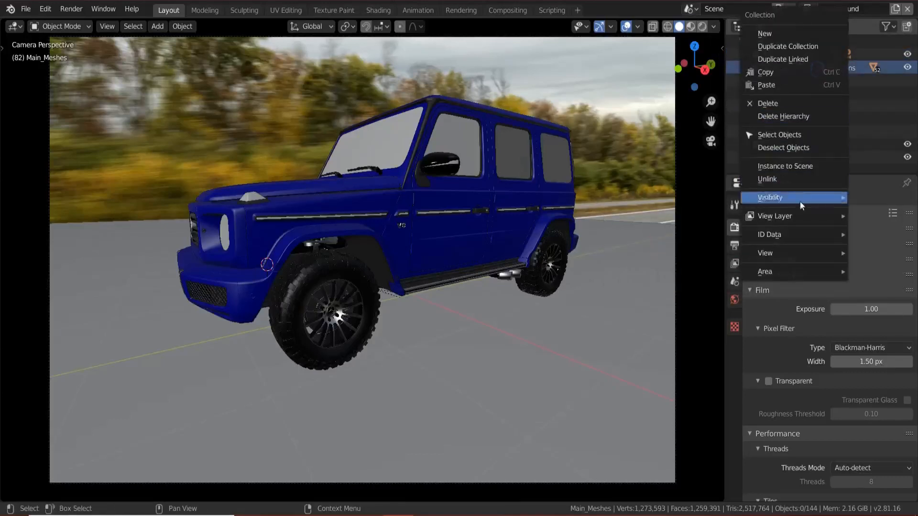
left_click(663, 241)
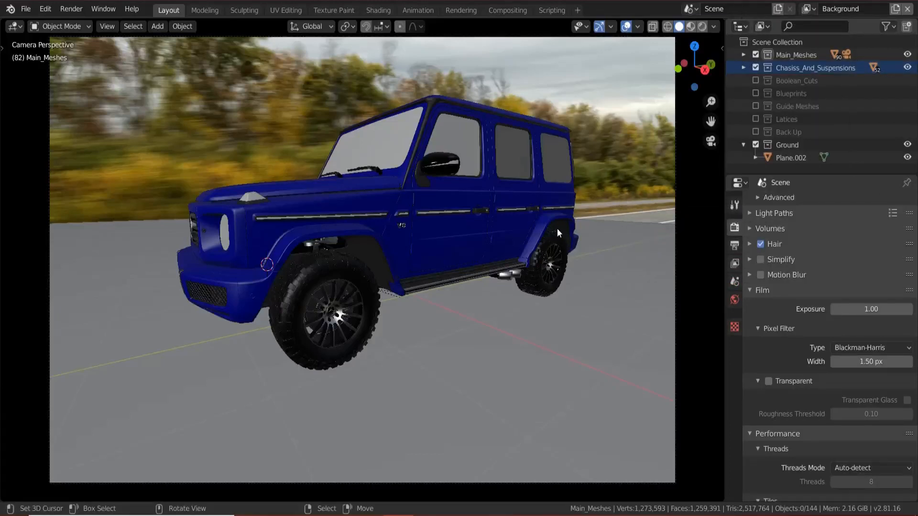
- Preview the Background view layer in rendered shading and turn the transparent film back on
key("z")
left_click(537, 185)
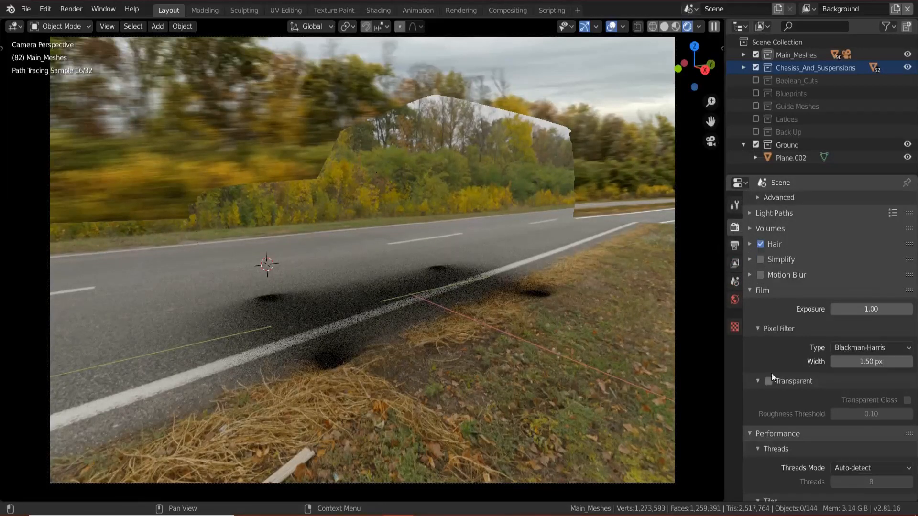
left_click(752, 291)
left_click(752, 289)
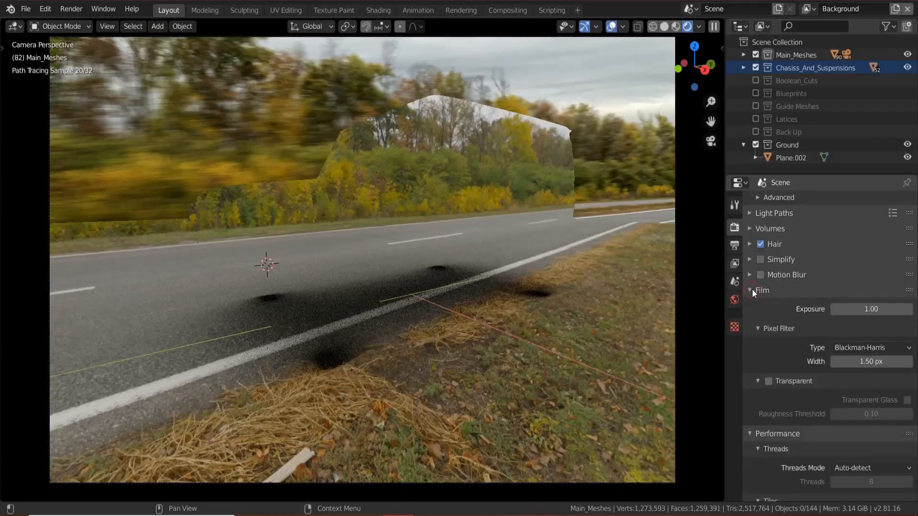
left_click(767, 385)
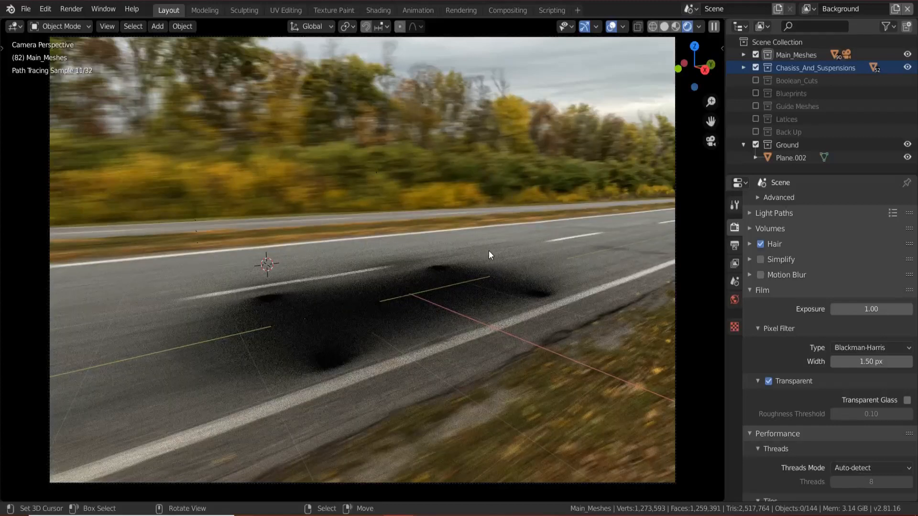
- Switch to the Foreground view layer, preview the rendered car, and return the viewport to solid shading
key("alt")
left_click(808, 8)
left_click(689, 41)
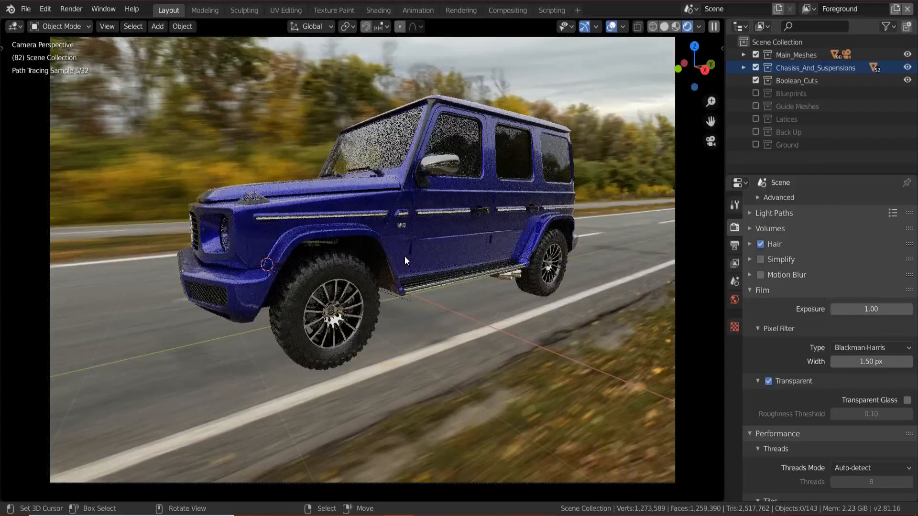
key("z")
left_click(475, 306)
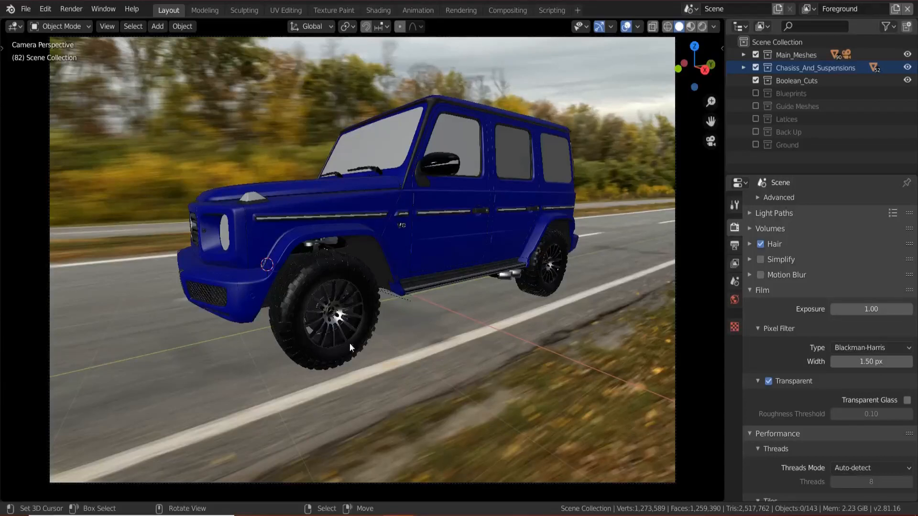
- Inspect the front left wheel up close, selecting its wheel nuts, rim and tire in turn
middle_click_drag(349, 343, 617, 200)
scroll(325, 350, "up", 3)
key("KP_0")
key("KP_0")
scroll(616, 199, "up", 2)
middle_click_drag(403, 136, 420, 193)
scroll(541, 197, "up", 3)
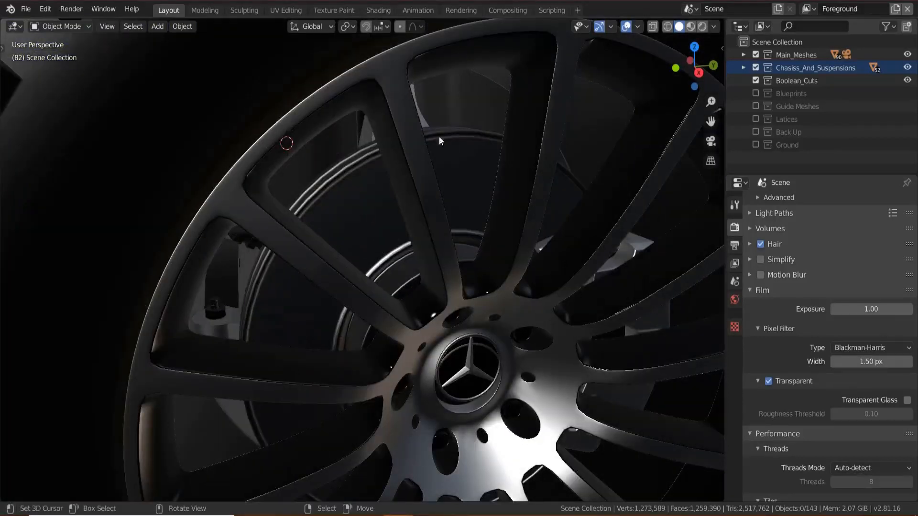
left_click(439, 173)
middle_click_drag(440, 173, 445, 299)
left_click(421, 127)
left_click(458, 335)
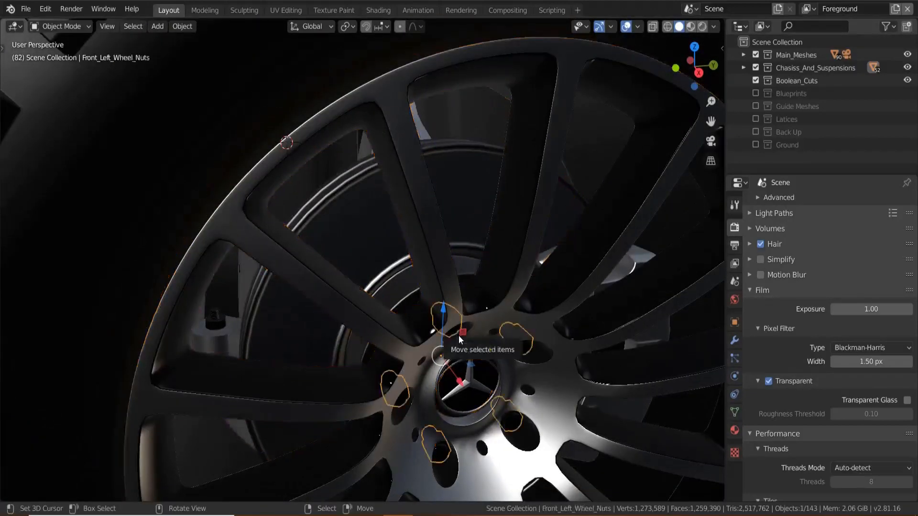
middle_click_drag(458, 334, 438, 322)
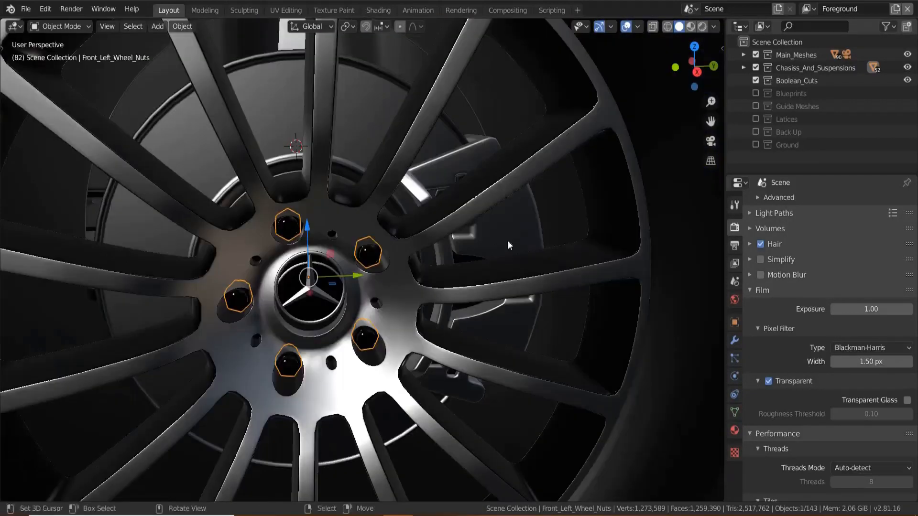
scroll(452, 248, "down", 8)
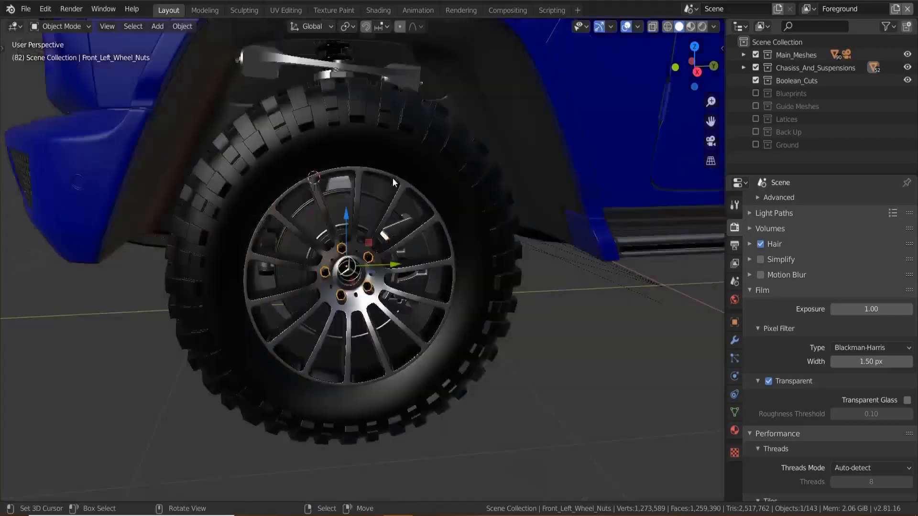
left_click(428, 228)
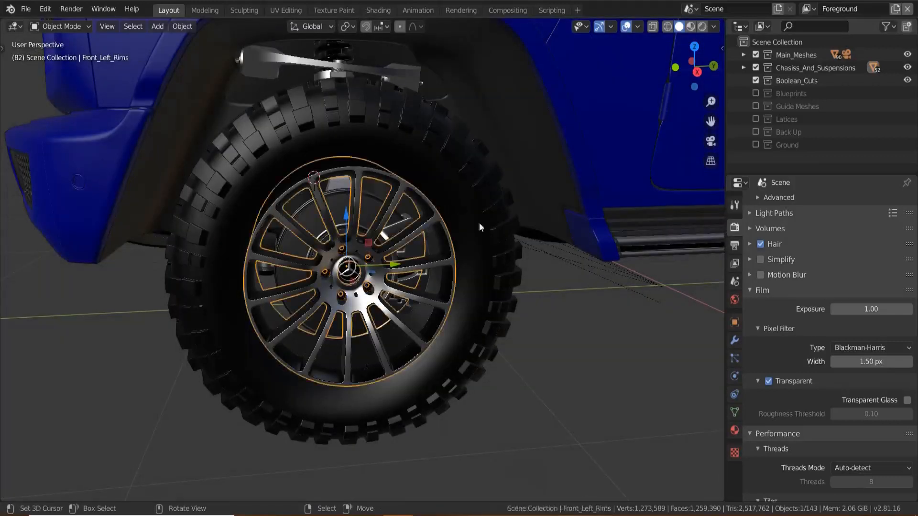
left_click(484, 186)
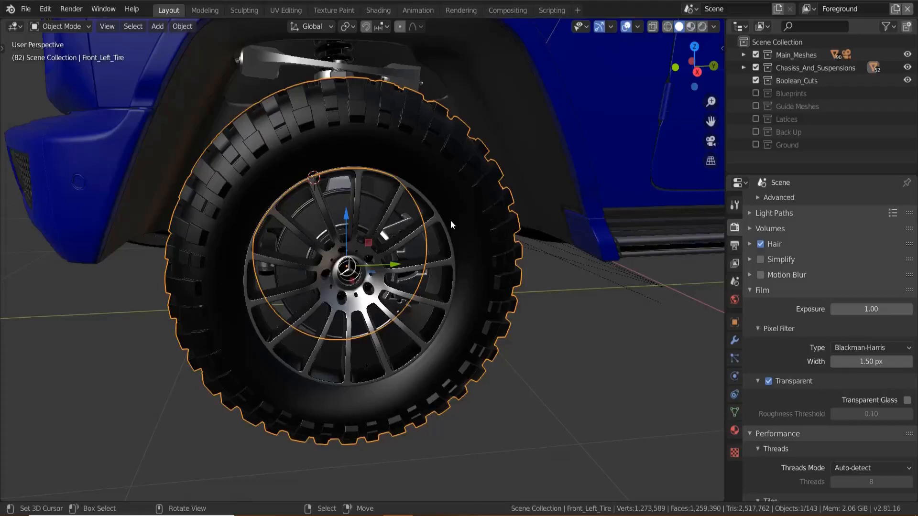
- Clear the selection and return to the camera view of the whole car against the road backdrop
scroll(451, 220, "down", 7)
key("a")
key("a")
middle_click_drag(489, 240, 400, 277, "shift")
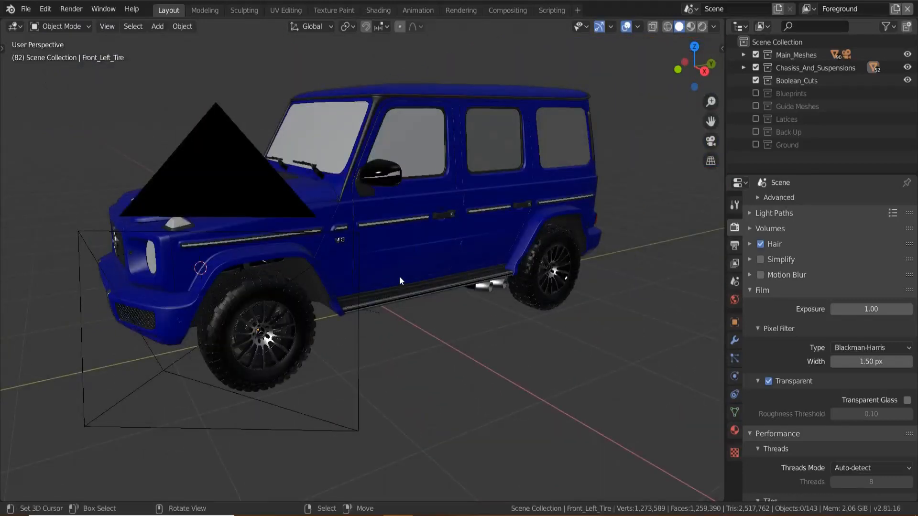
scroll(400, 276, "up", 5)
key("KP_0")
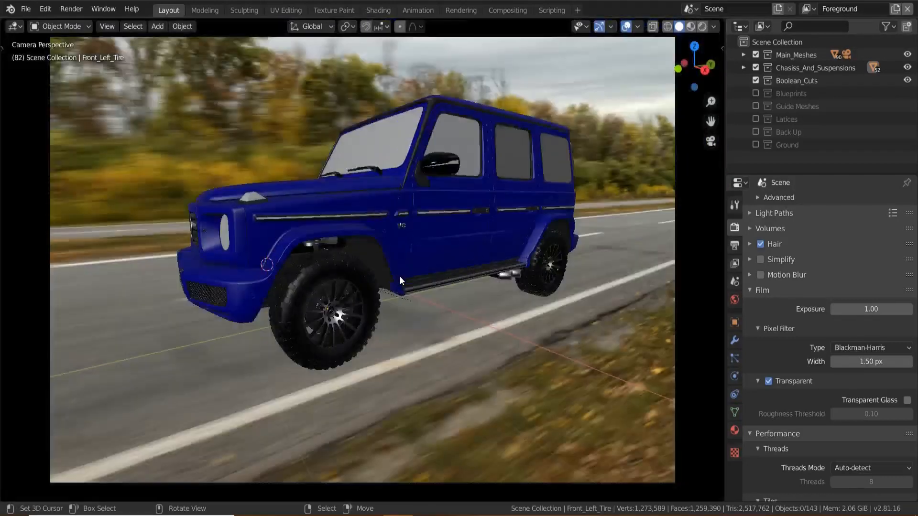
scroll(406, 280, "down", 2)
scroll(417, 283, "up", 2)
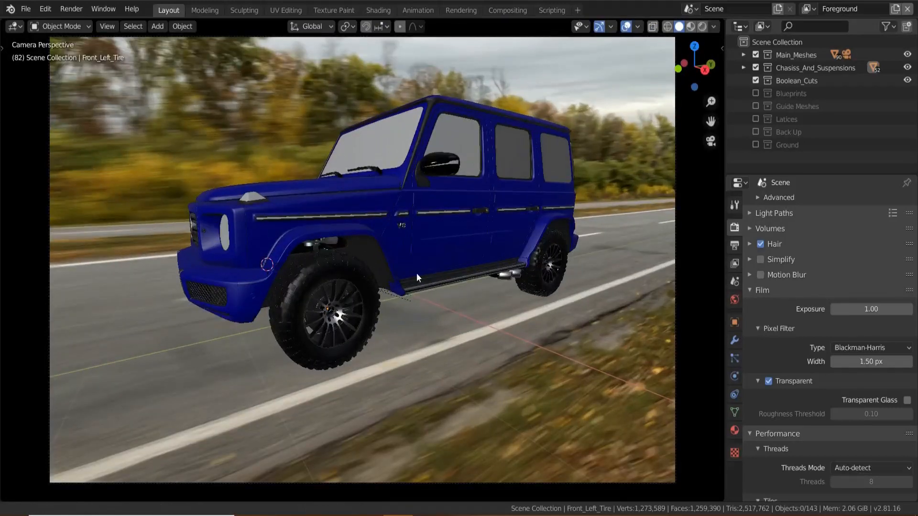
middle_click_drag(417, 273, 415, 278, "shift")
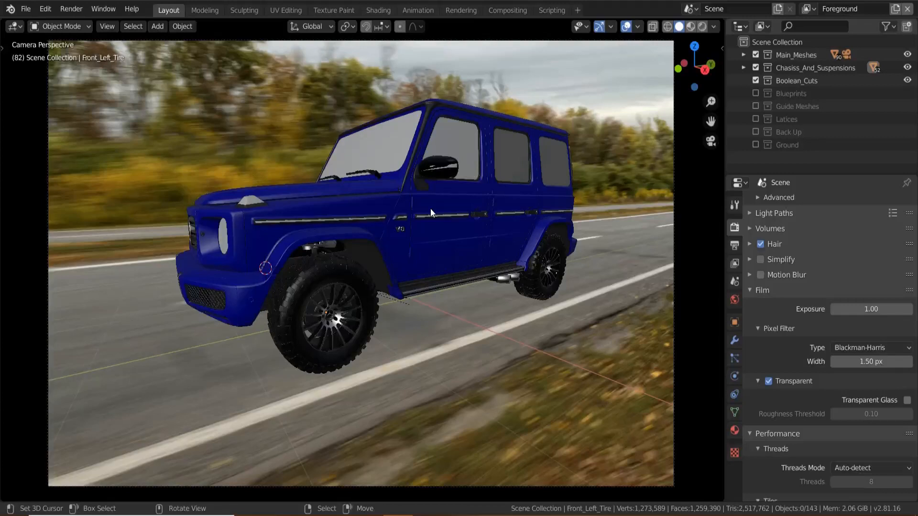
- Open the Compositing workspace with the node editor enlarged over the dope sheet and enable Use Nodes
left_click(507, 11)
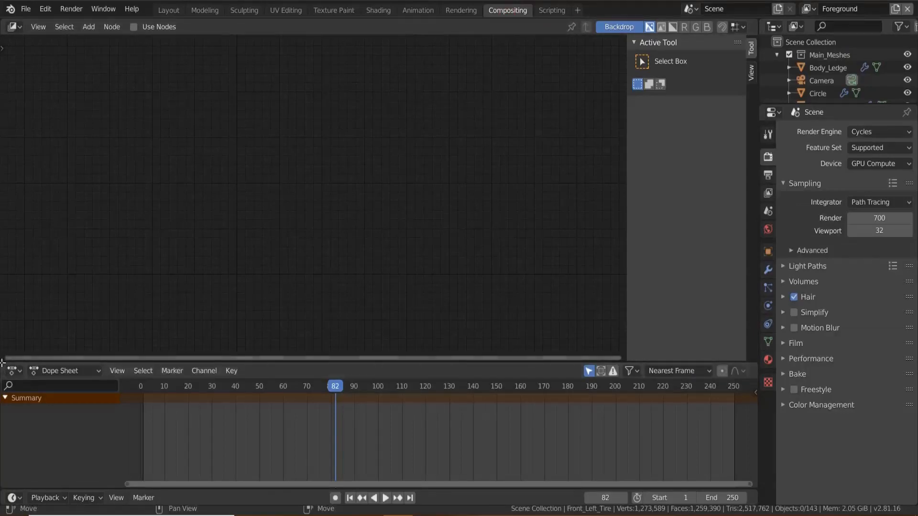
left_click_drag(1, 362, 6, 412)
key("n")
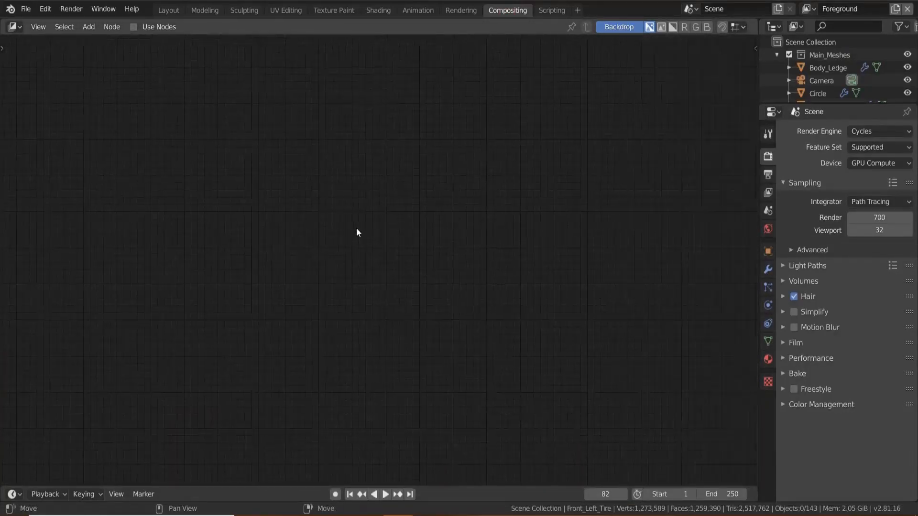
left_click(134, 27)
- Move the Render Layers node well away from the Composite node to make room between them
middle_click_drag(360, 204, 466, 210)
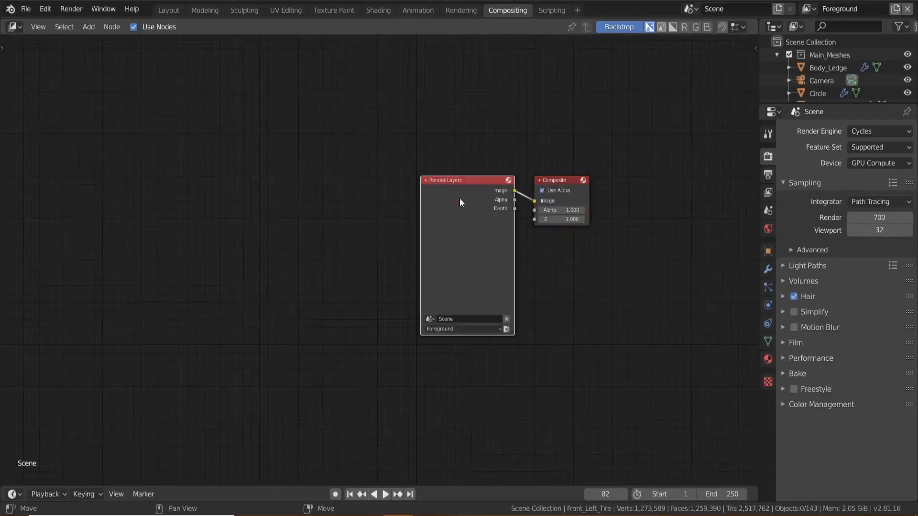
left_click_drag(460, 198, 222, 156)
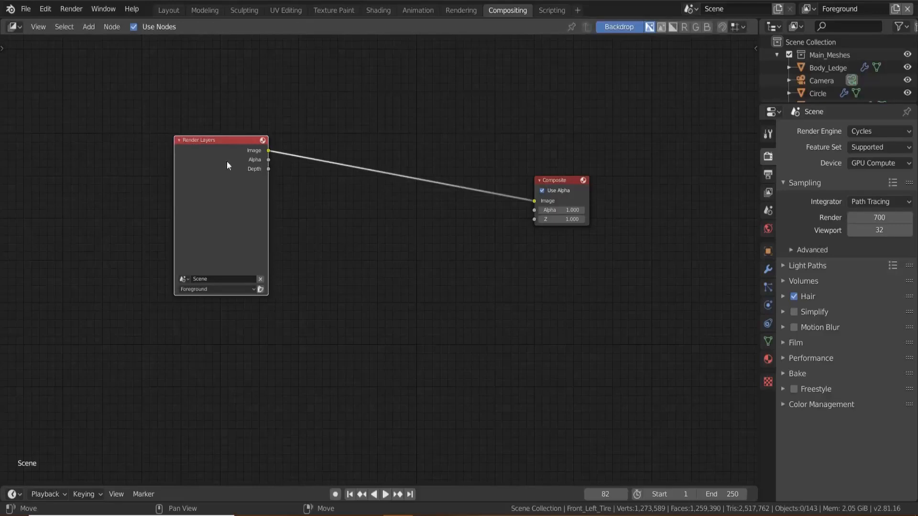
middle_click_drag(226, 162, 328, 161)
left_click_drag(311, 170, 290, 105)
scroll(311, 144, "down", 1)
left_click_drag(311, 144, 313, 141)
- Duplicate the Render Layers node below the original and set the copy to the Background view layer
key("shift+d")
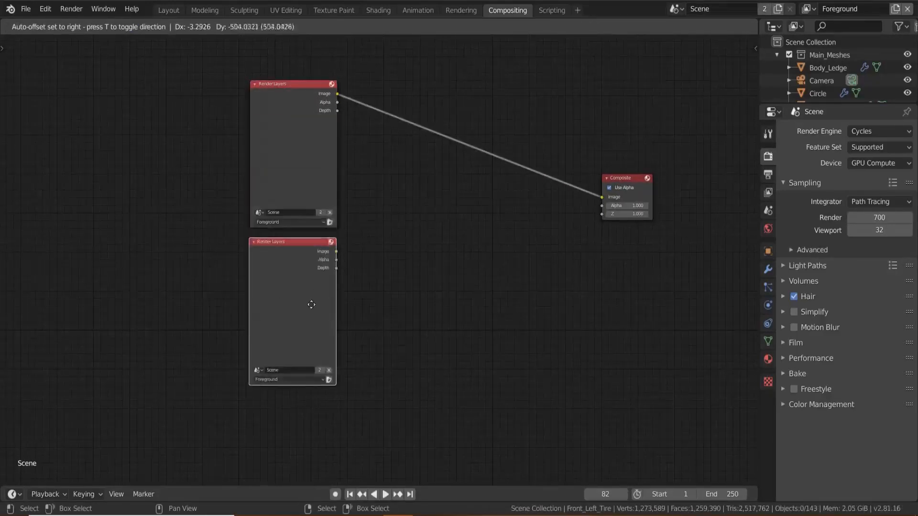
left_click(311, 310)
scroll(321, 267, "up", 3)
middle_click_drag(426, 218, 424, 238)
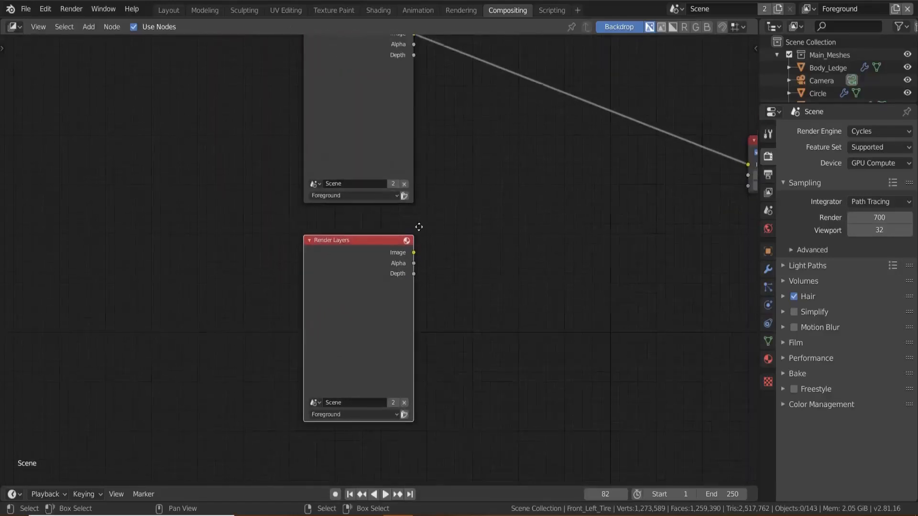
left_click(328, 414)
left_click(340, 436)
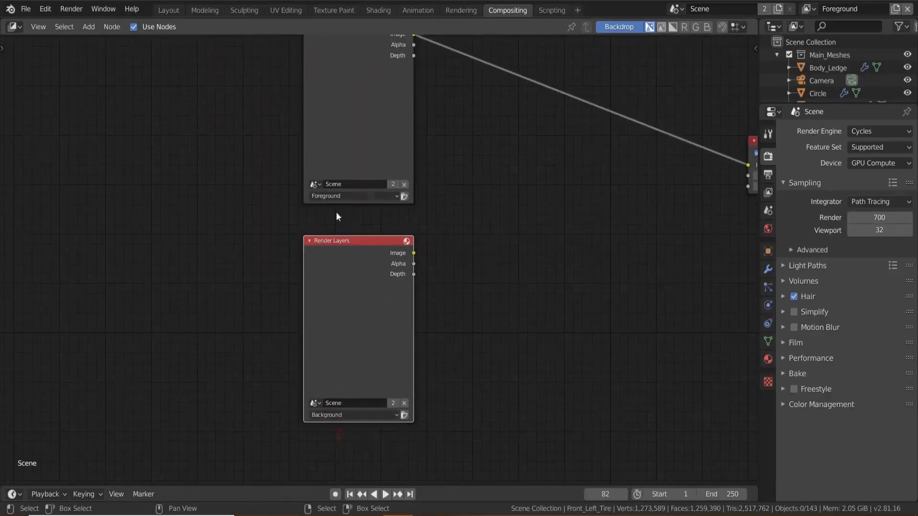
scroll(351, 195, "down", 2)
- Switch the Foreground Render Layers node to an Image node and delete the Background Render Layers node
left_click(386, 175)
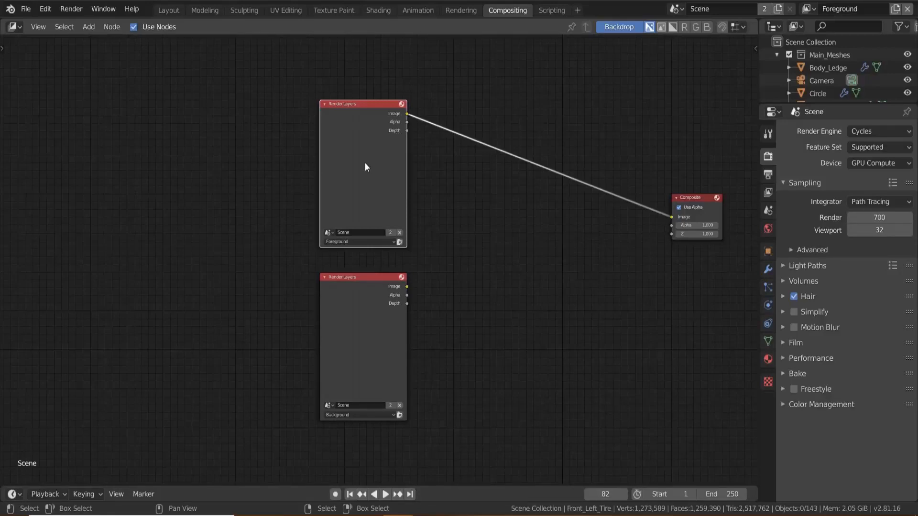
key("shift+s")
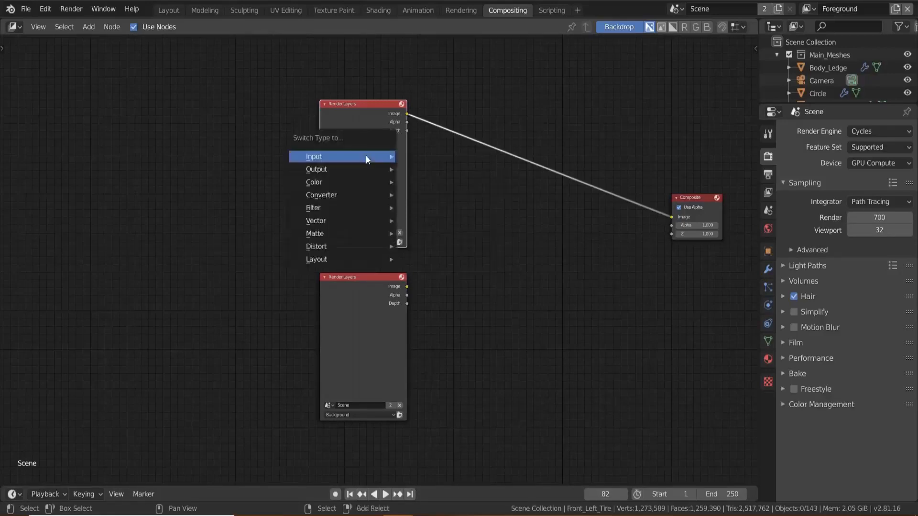
mouse_move(323, 172)
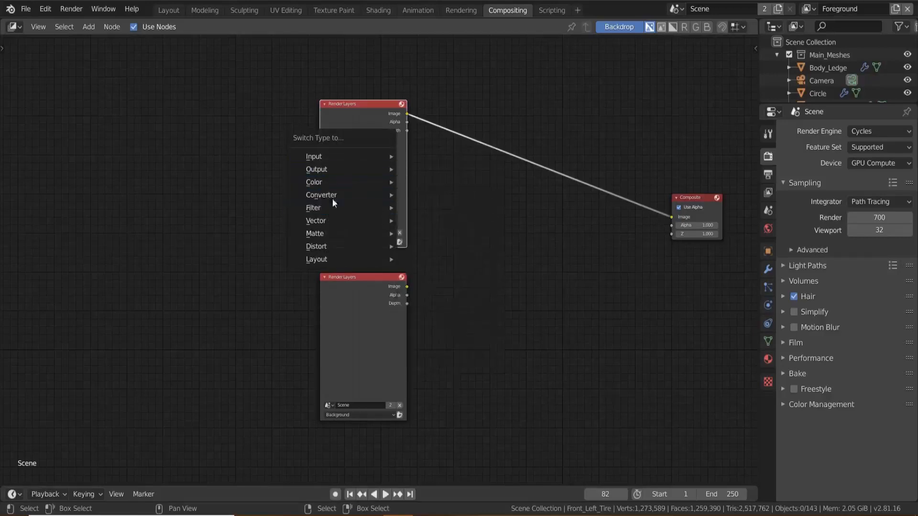
left_click(422, 168)
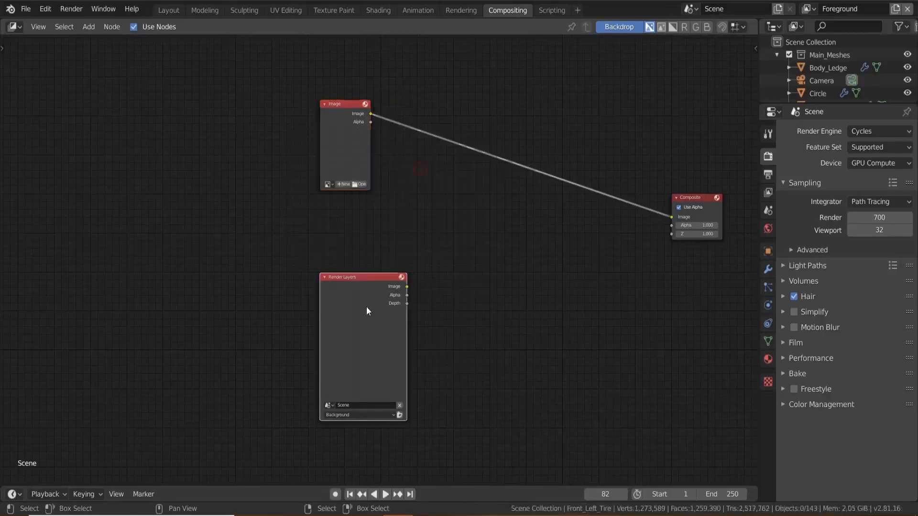
key("x")
- Load foreground_4.png from the G Class Renders folder on the Desktop into the Image node
scroll(367, 266, "up", 5)
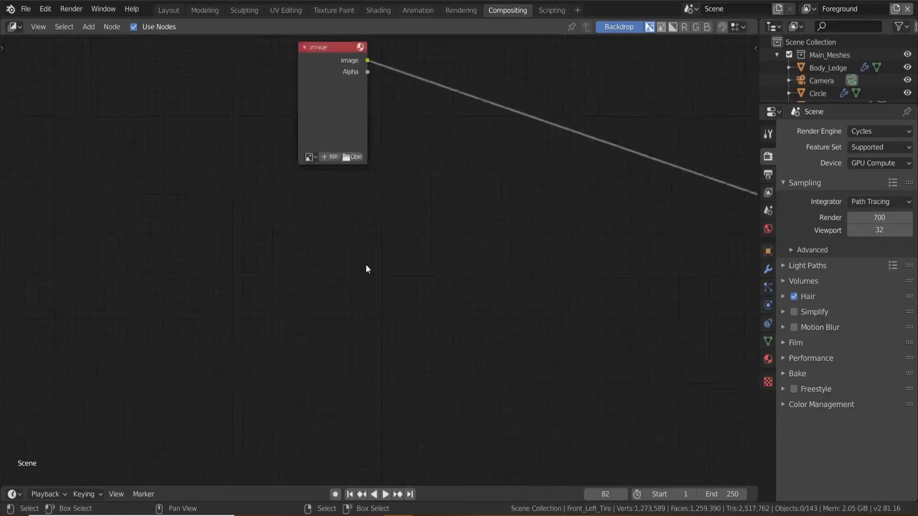
middle_click_drag(360, 184, 383, 315)
scroll(407, 287, "up", 2)
left_click(373, 291)
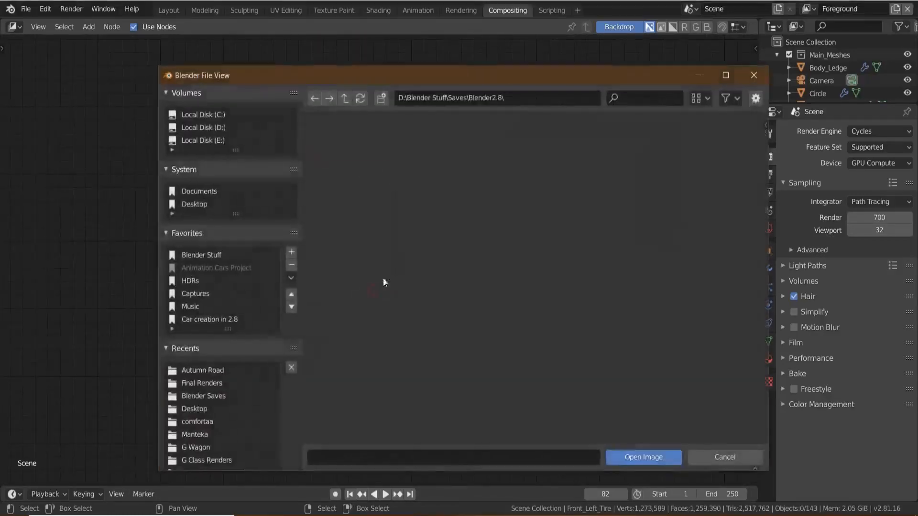
left_click(189, 205)
scroll(513, 249, "down", 5)
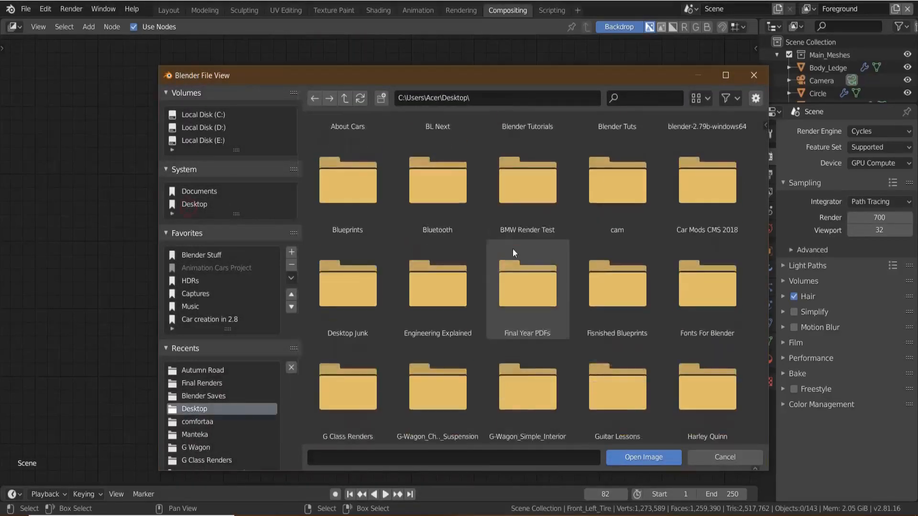
left_click(349, 247)
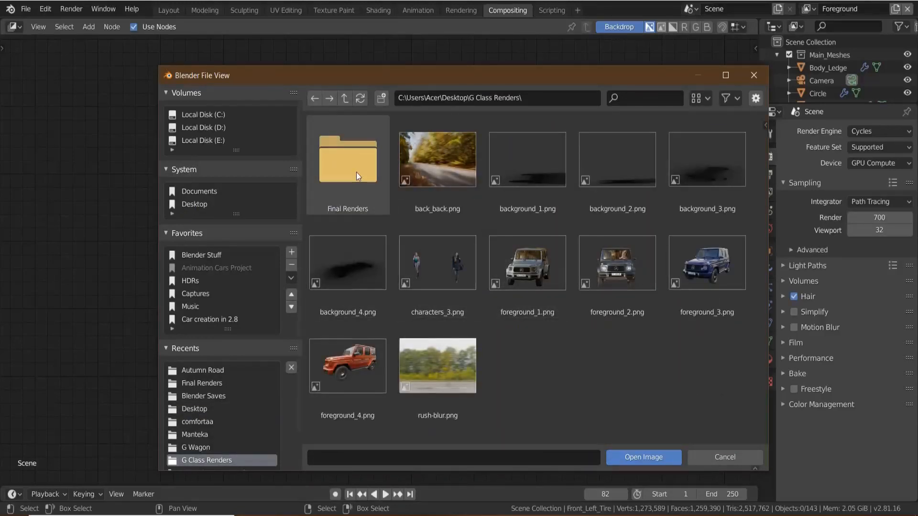
double_click(359, 374)
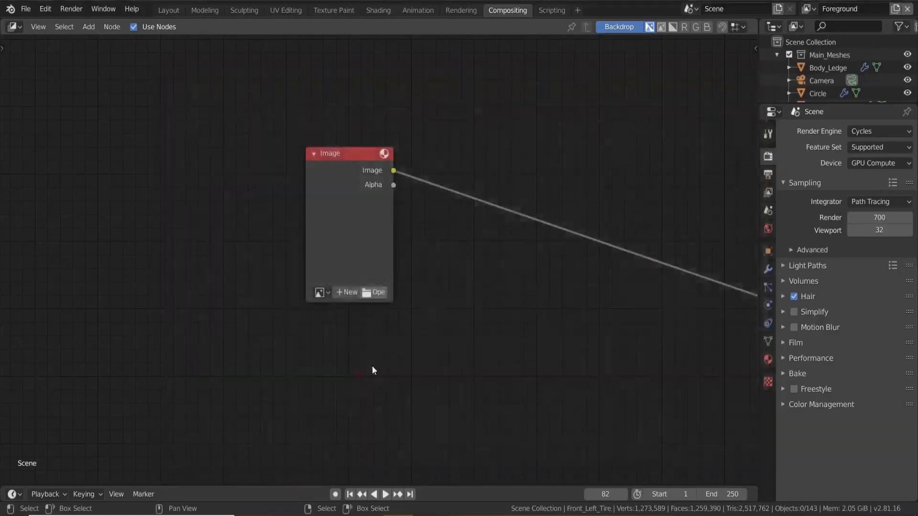
left_click(349, 189)
scroll(414, 331, "down", 1)
middle_click_drag(414, 331, 415, 283)
scroll(427, 313, "down", 4)
middle_click_drag(401, 252, 414, 292)
scroll(413, 292, "up", 4)
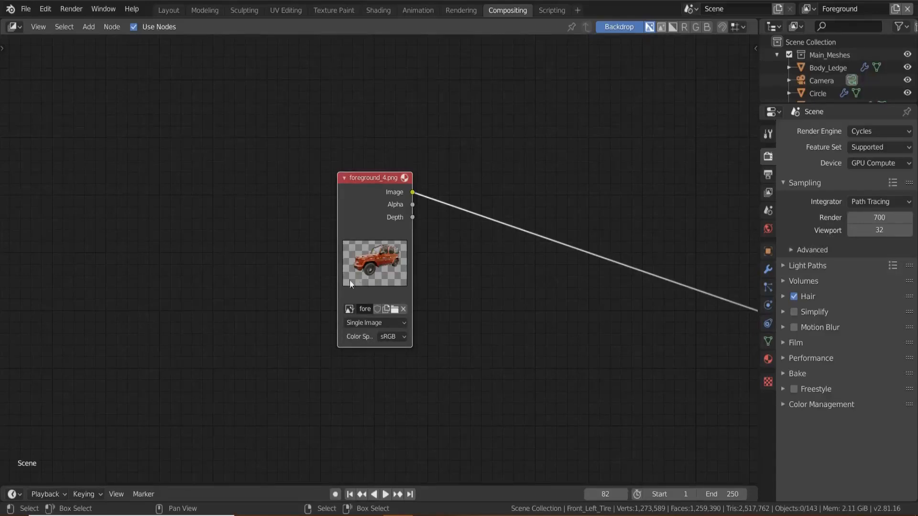
- Duplicate the foreground image node below the original and load background_4.png into the copy
middle_click_drag(415, 389, 405, 321)
key("shift+d")
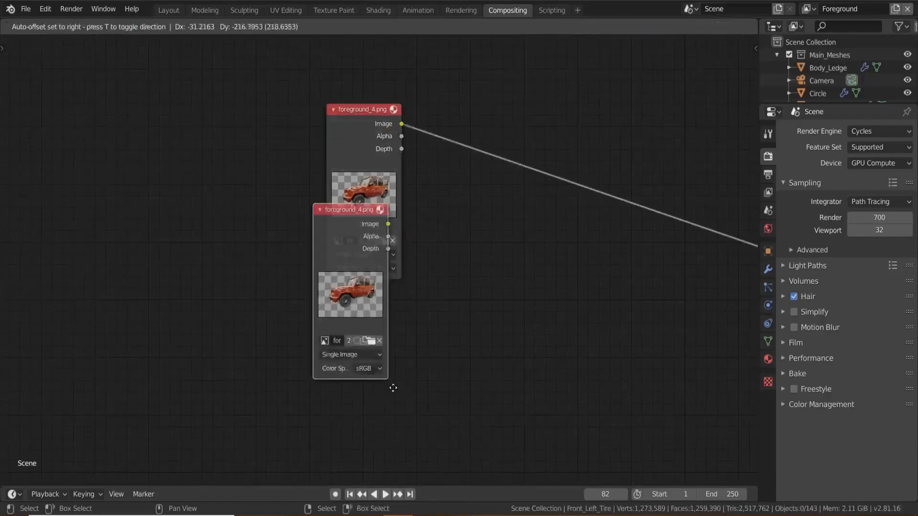
left_click(409, 42)
middle_click_drag(397, 412, 395, 321)
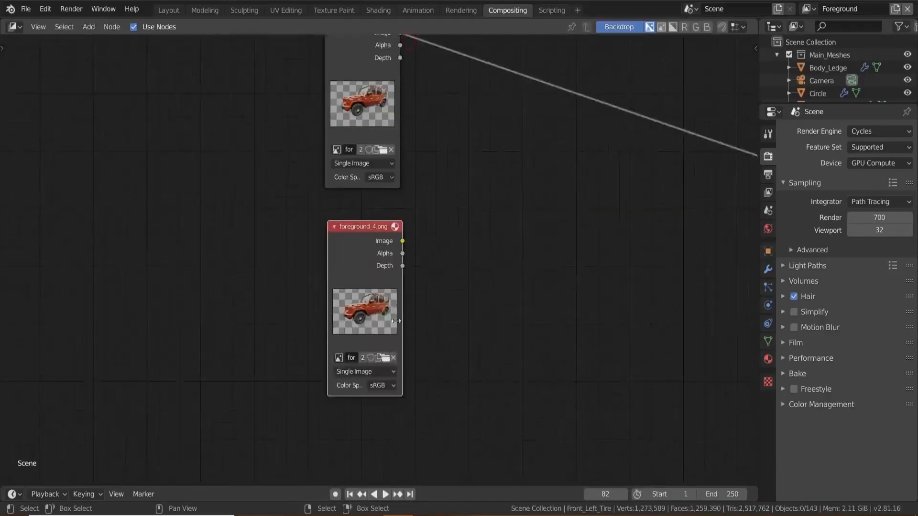
left_click(385, 359)
double_click(344, 262)
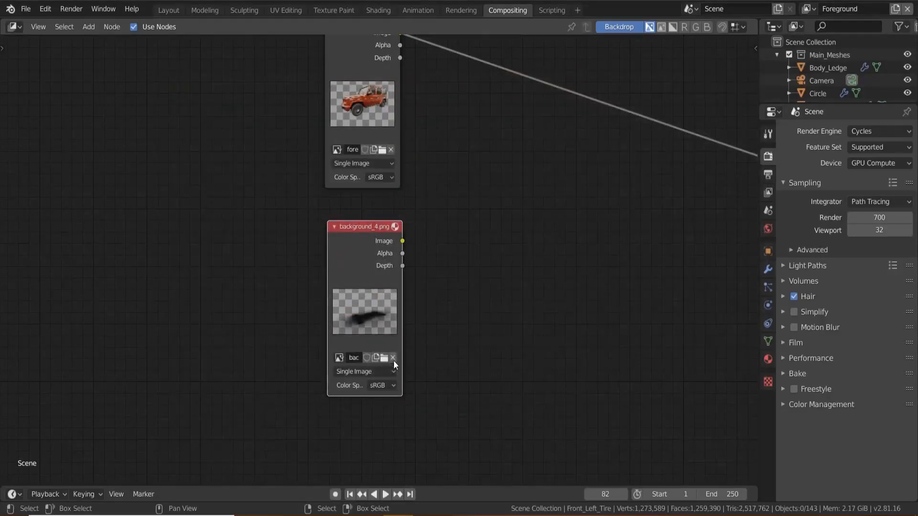
- Move the Composite node farther from the image nodes, roughly level with the foreground image node
key("Home")
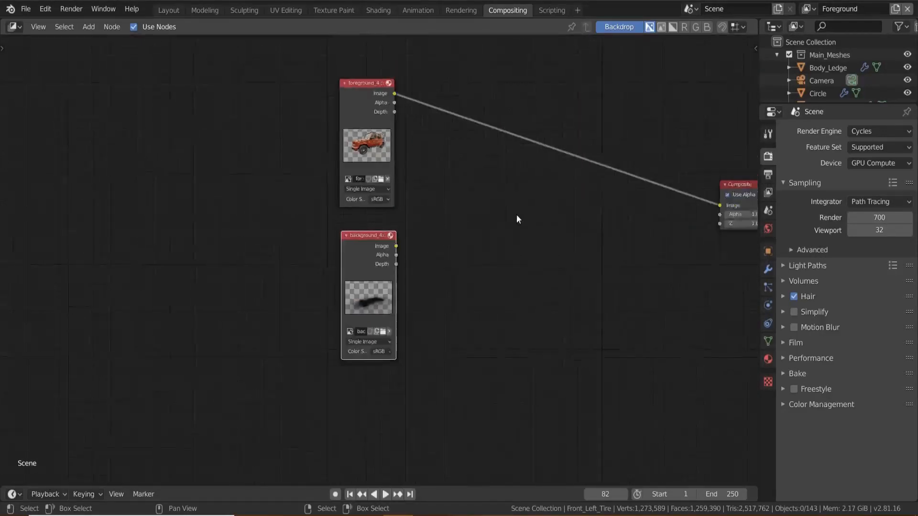
left_click_drag(620, 254, 739, 150)
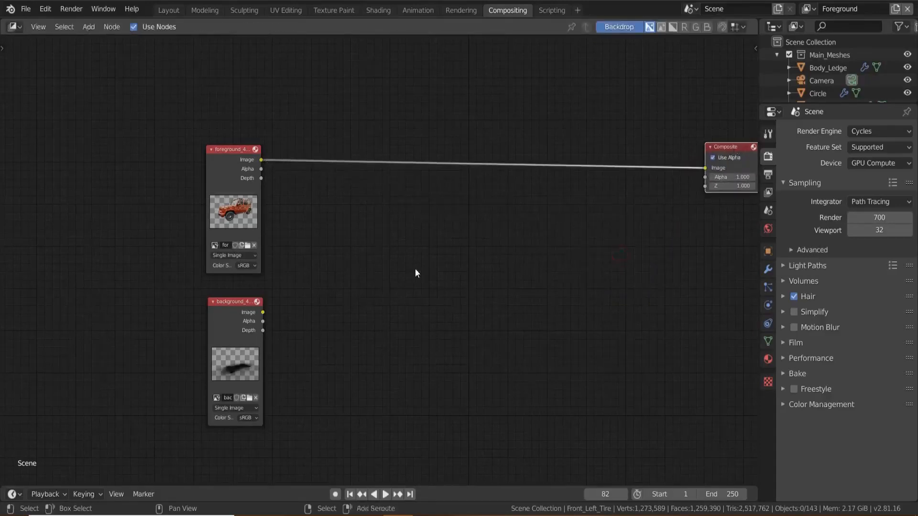
- Connect a Viewer node to the foreground_4.png image node to preview it in the backdrop
key("shift+a")
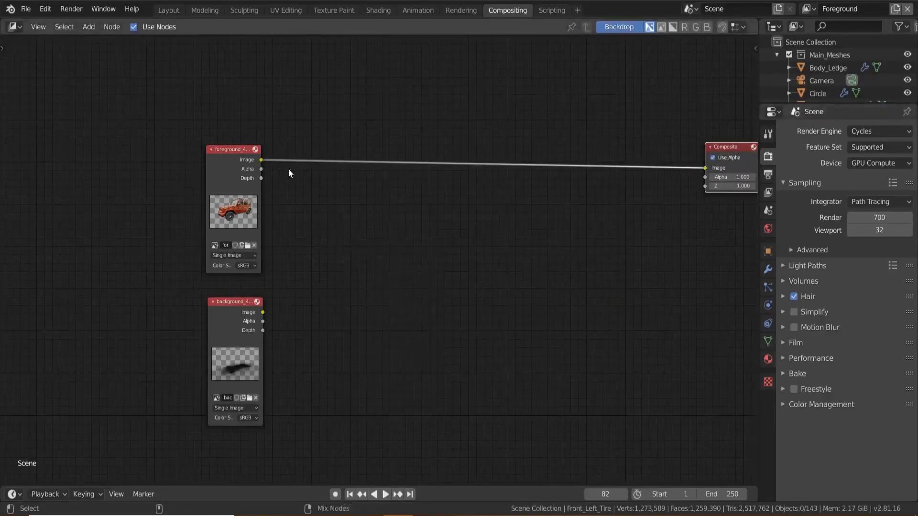
left_click(233, 153, "ctrl+shift")
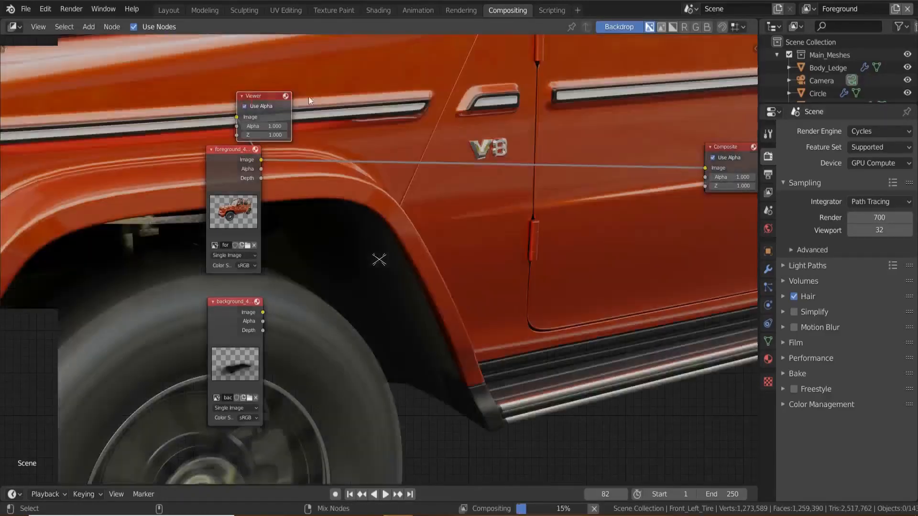
left_click(262, 106)
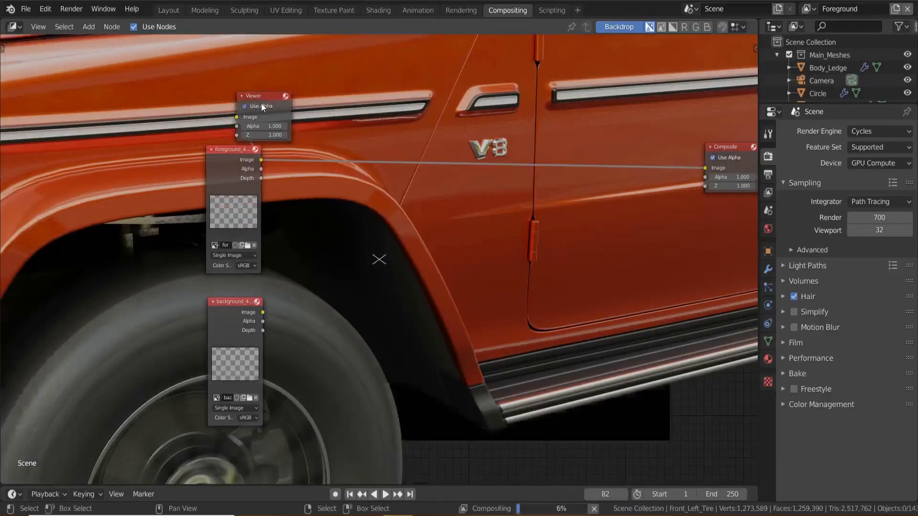
- Place the Viewer node just above the Composite node with Use Alpha enabled, and move both image nodes farther away from them
left_click_drag(261, 102, 721, 93)
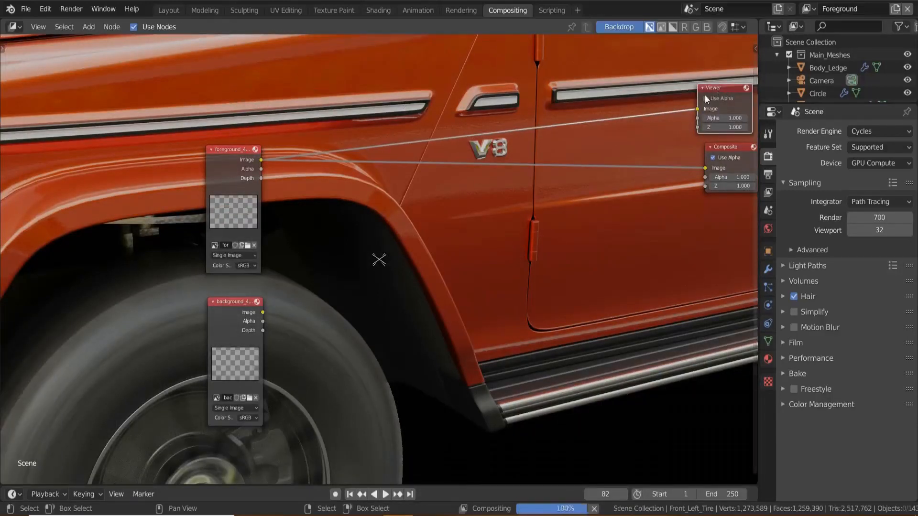
left_click(705, 98)
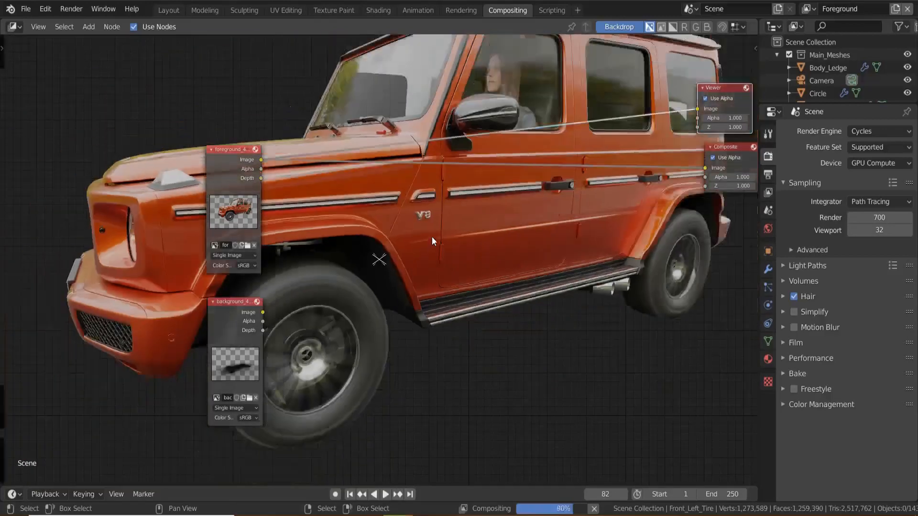
left_click_drag(247, 182, 172, 165)
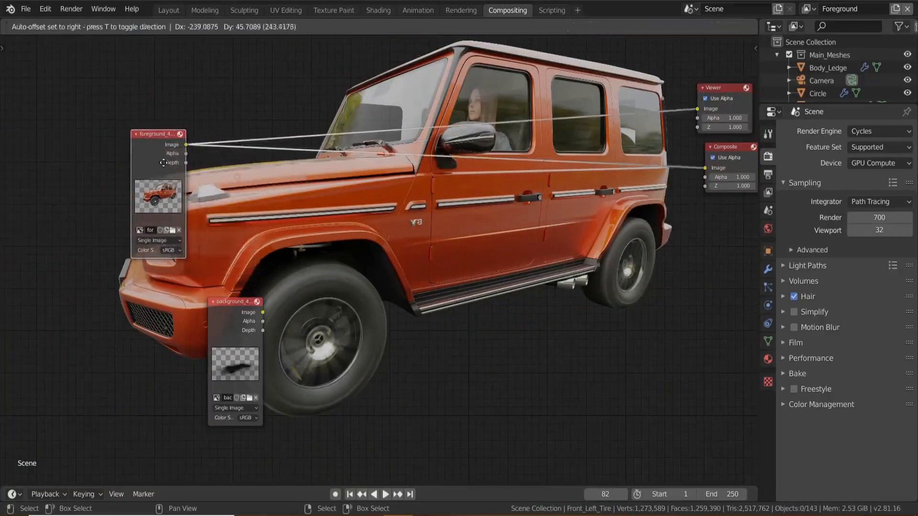
left_click_drag(223, 303, 134, 277)
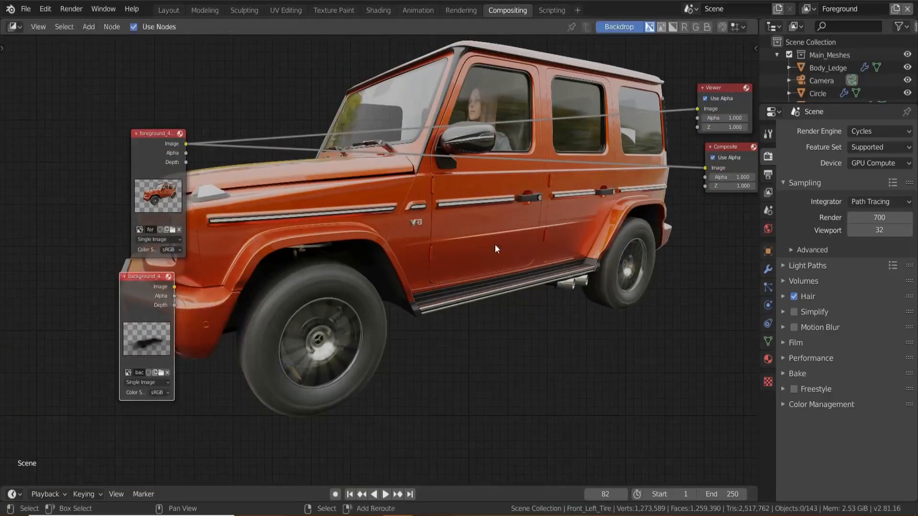
- Add a Reroute on the link into the Composite node and connect it to the Viewer's Image input
key("shift+a")
mouse_move(489, 379)
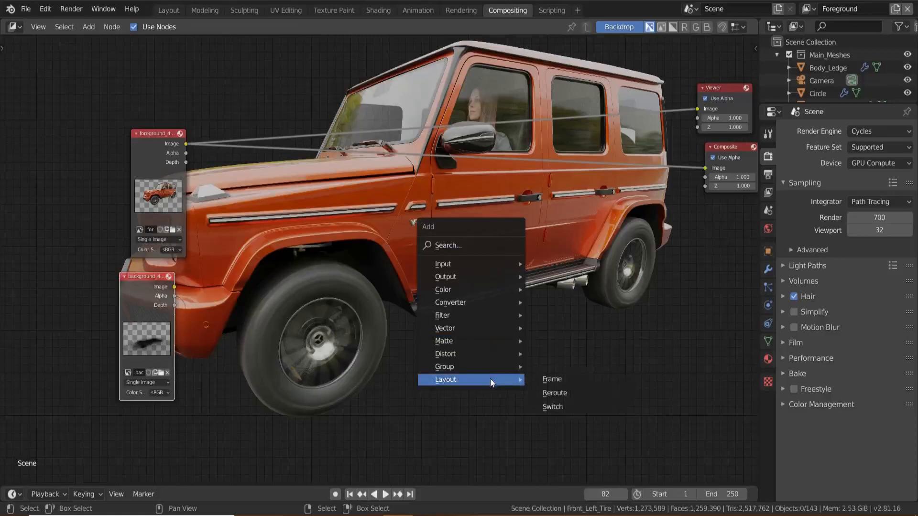
left_click(575, 389)
left_click(644, 164)
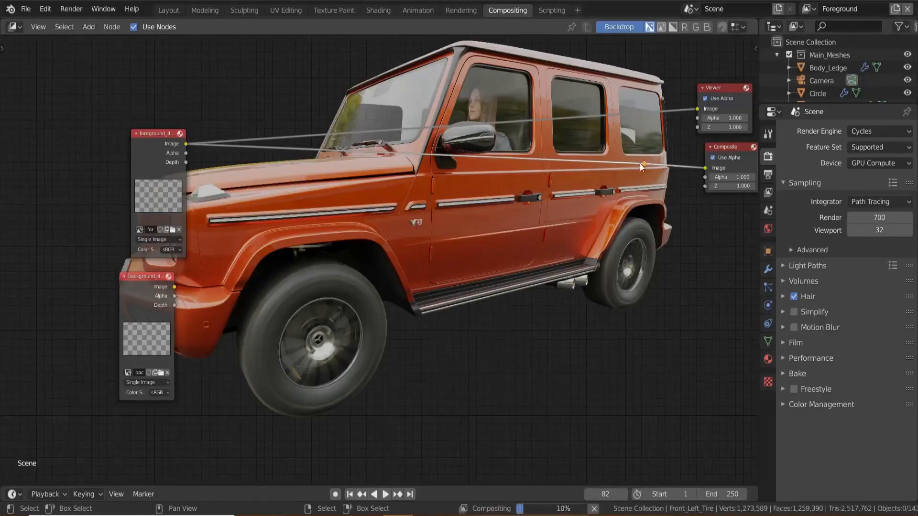
left_click_drag(644, 163, 697, 109)
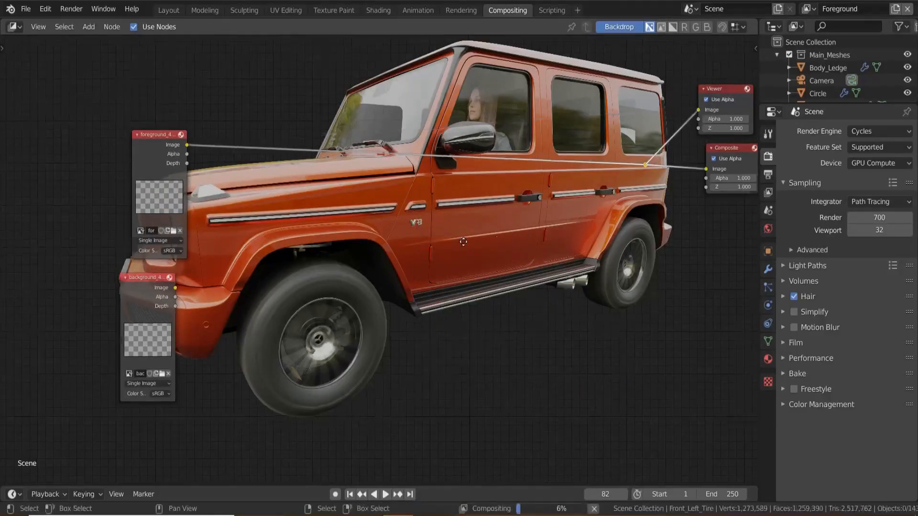
- Move the background_4.png image node lower, leaving a wider gap beneath the foreground_4.png node
middle_click_drag(460, 236, 531, 241)
left_click(212, 291)
left_click_drag(214, 293, 231, 327)
middle_click_drag(264, 214, 271, 221)
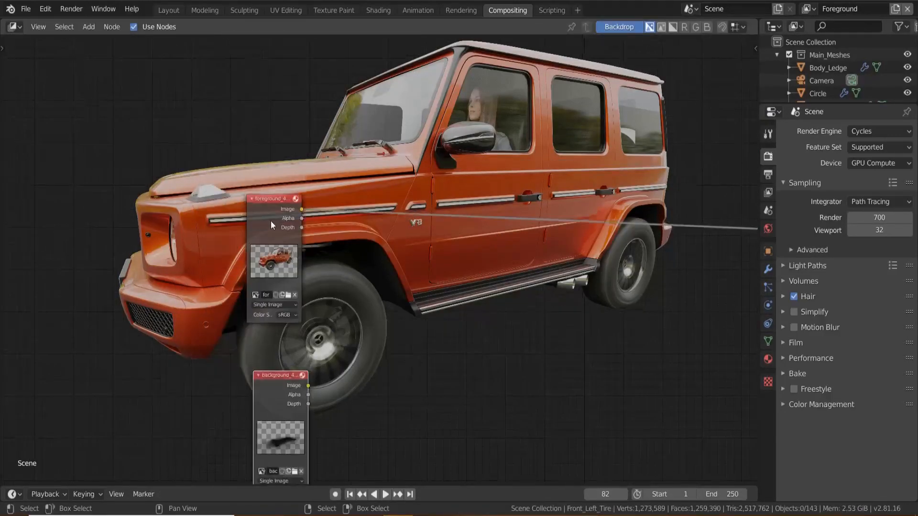
- Duplicate the foreground_4.png image node and place the copy above the original
left_click(271, 221)
middle_click_drag(314, 242, 330, 270)
key("shift+d")
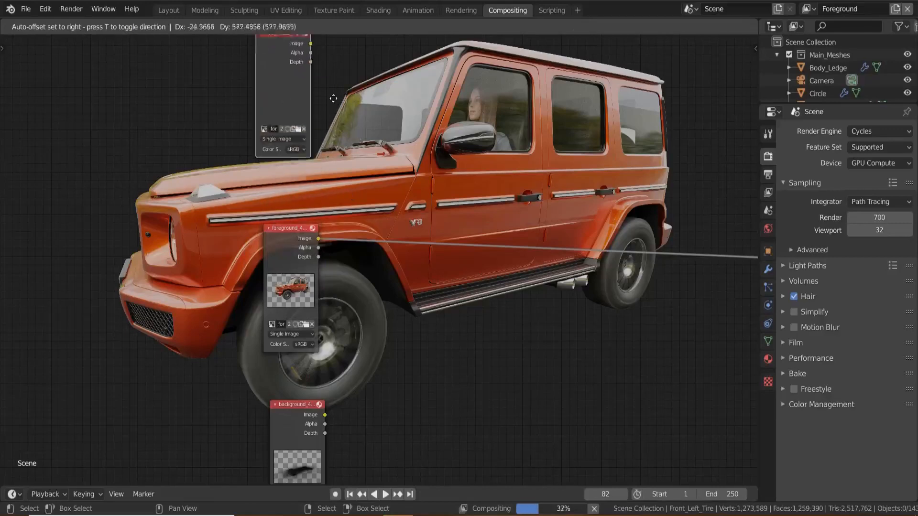
left_click(334, 102)
middle_click_drag(335, 102, 376, 262)
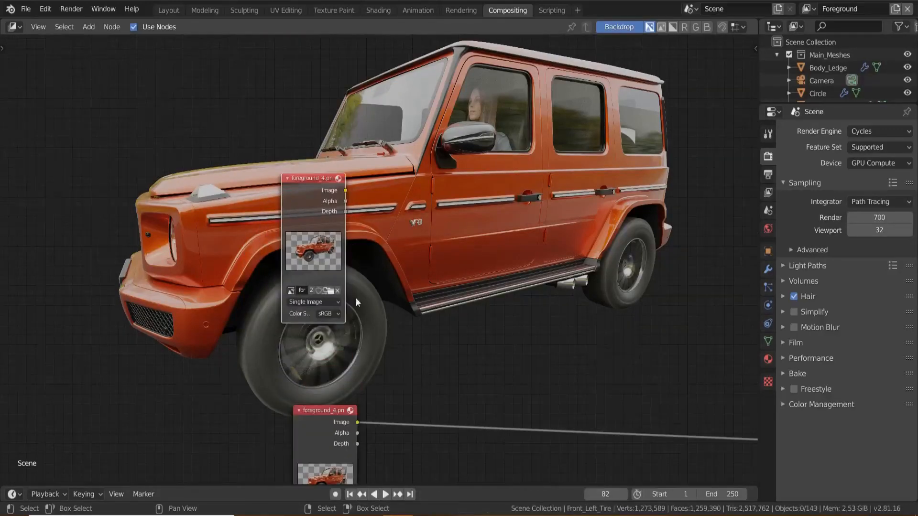
- Load DSC_0416_path_blur.jpg from D:\Blender Stuff\HDRs\New Folder\Autumn Road into the duplicated image node
left_click(331, 293)
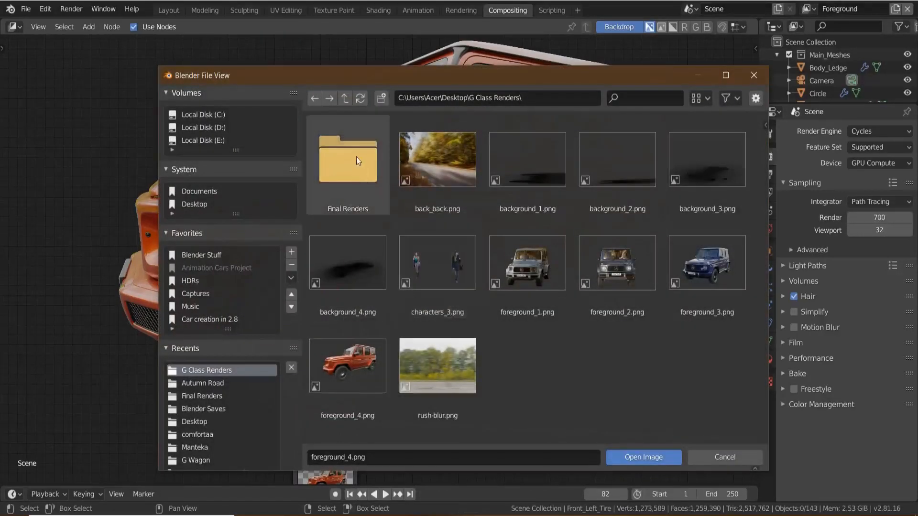
left_click(191, 281)
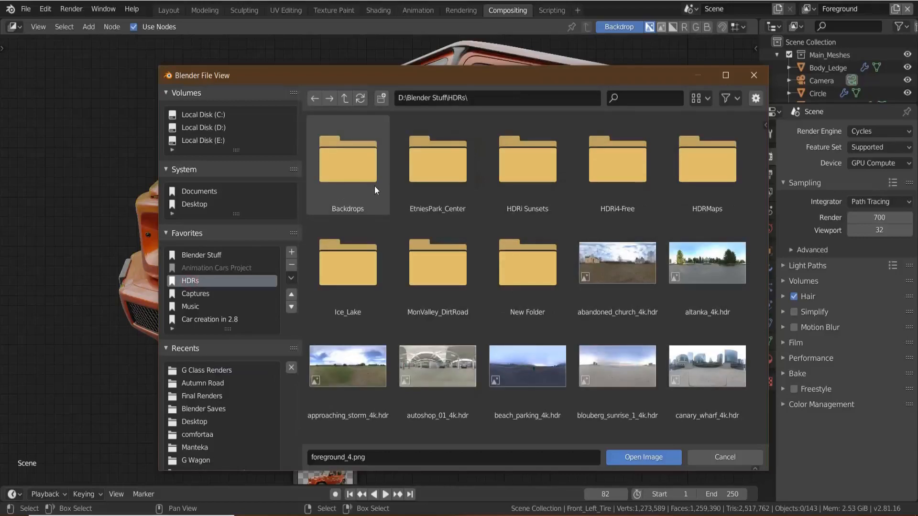
left_click(359, 189)
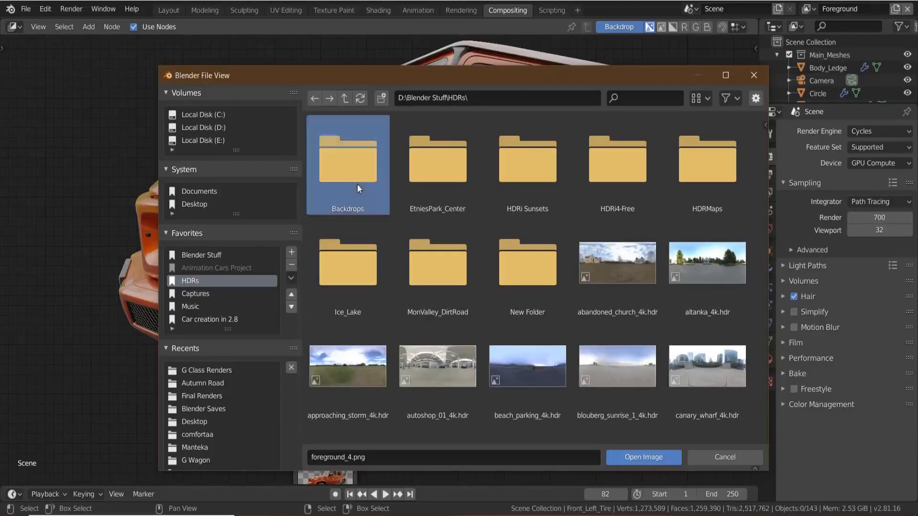
double_click(318, 119)
left_click(344, 98)
double_click(512, 278)
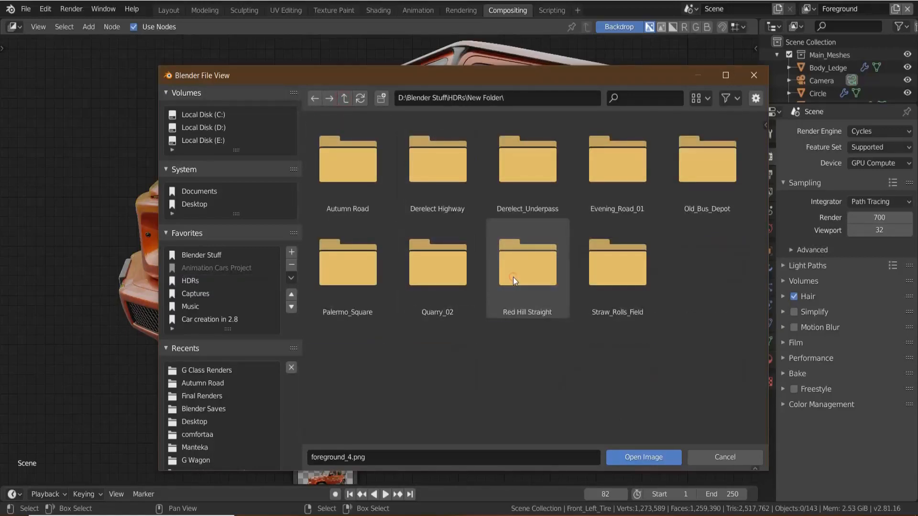
double_click(352, 165)
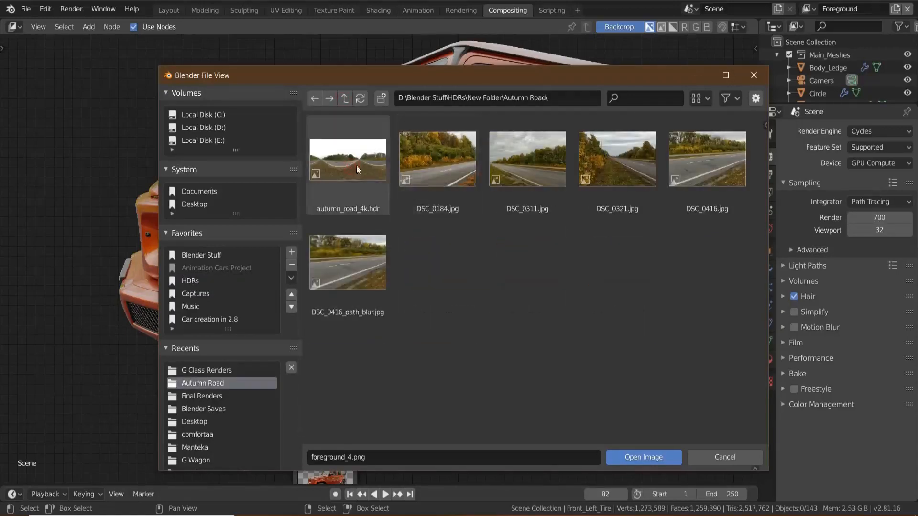
double_click(366, 251)
- Add an Alpha Over node and connect the DSC_0416_path_blur.jpg image to its first Image input
scroll(386, 232, "down", 1)
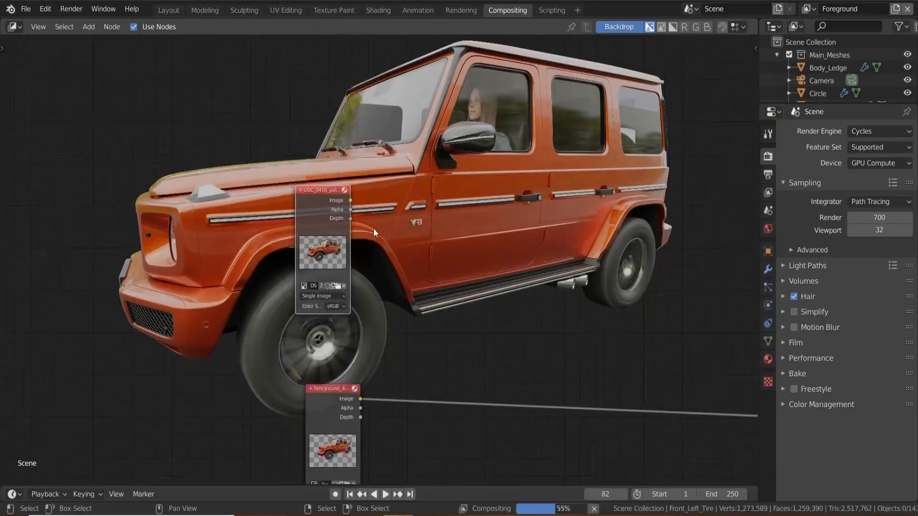
scroll(374, 231, "down", 2)
scroll(387, 239, "up", 3)
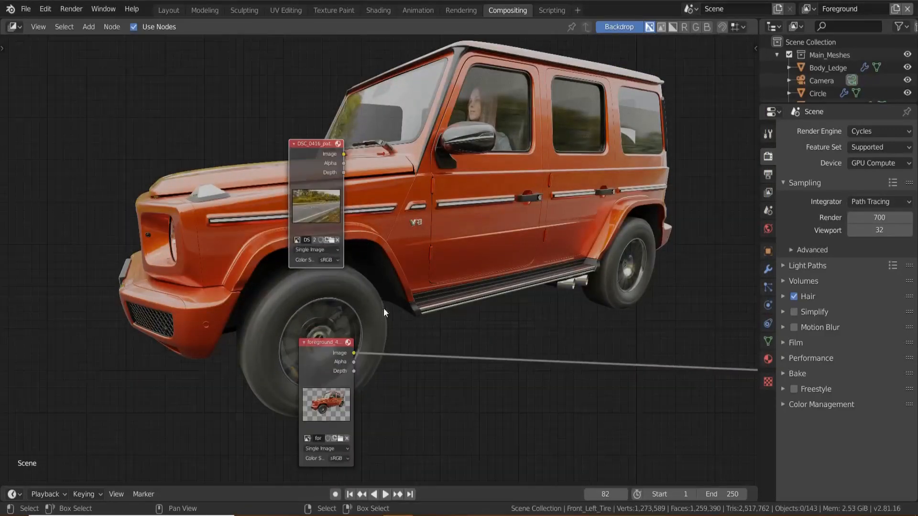
key("shift+a")
mouse_move(408, 259)
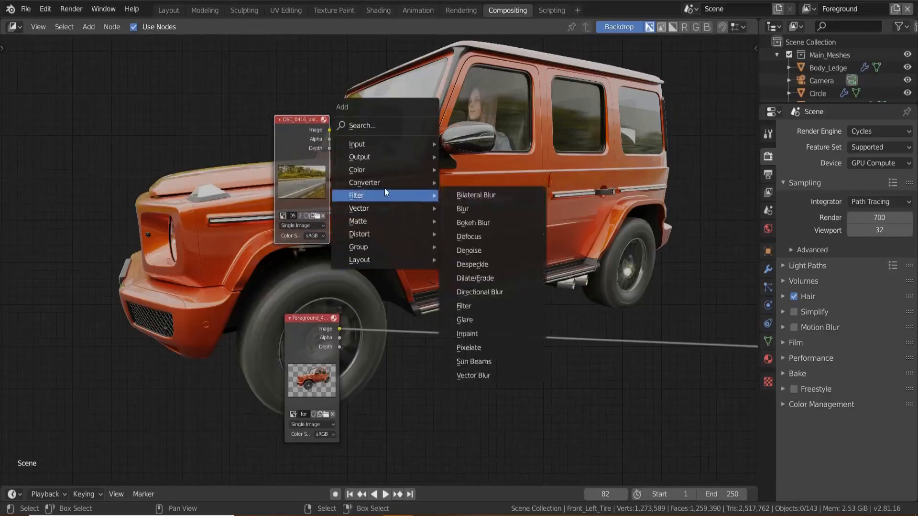
mouse_move(384, 169)
left_click(480, 177)
left_click(458, 201)
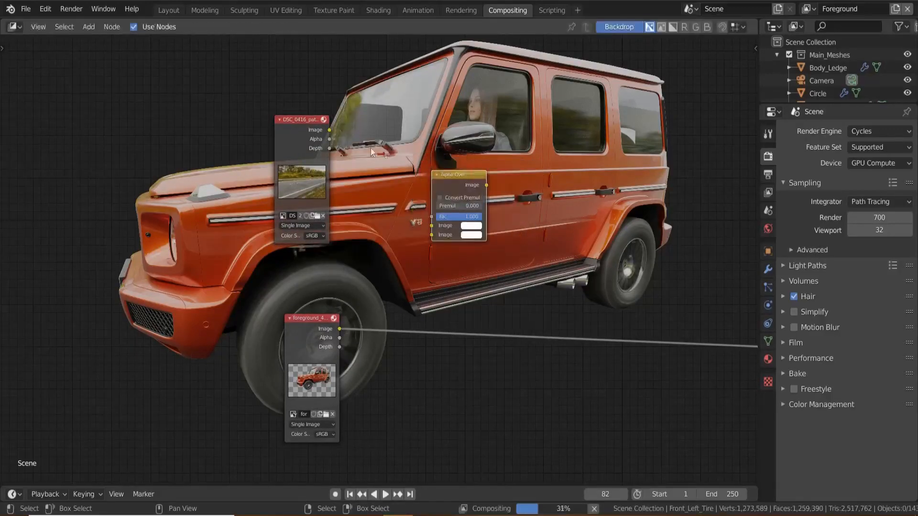
left_click_drag(329, 130, 432, 226)
- Arrange the background_4.png node between the road and foreground nodes and connect it to the Alpha Over node's second Image input
middle_click_drag(405, 317, 412, 160)
scroll(373, 179, "down", 3)
mouse_move(333, 193)
left_mouse_down()
mouse_move(397, 345)
mouse_move(339, 192)
left_mouse_up()
left_click_drag(383, 336, 317, 293)
scroll(376, 301, "up", 4)
middle_click_drag(380, 232, 368, 269)
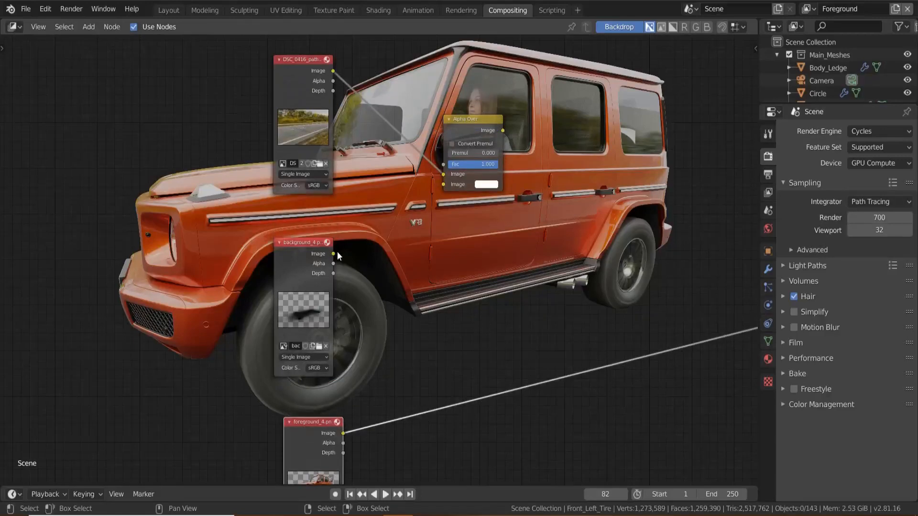
left_click_drag(333, 253, 449, 183)
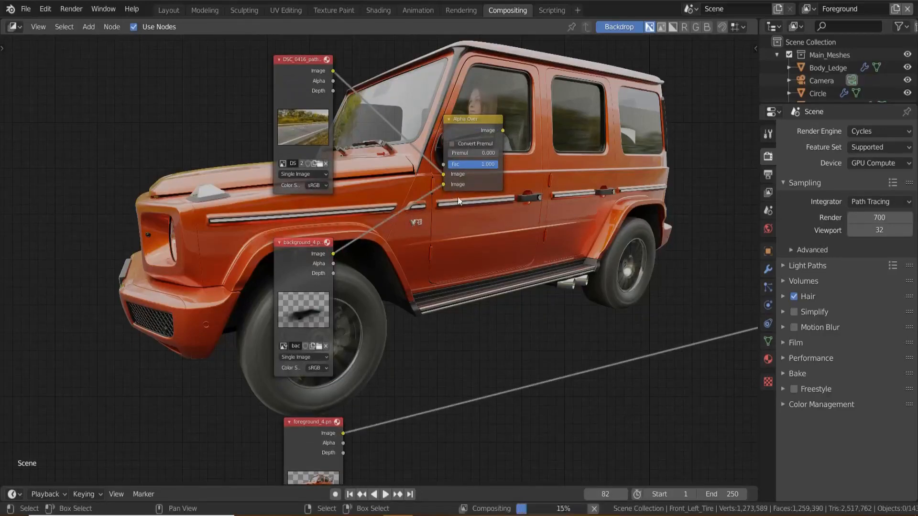
- Preview the Alpha Over result in the Viewer and insert a duplicate Alpha Over on that link, with foreground_4.png in its second Image input
scroll(435, 274, "down", 4)
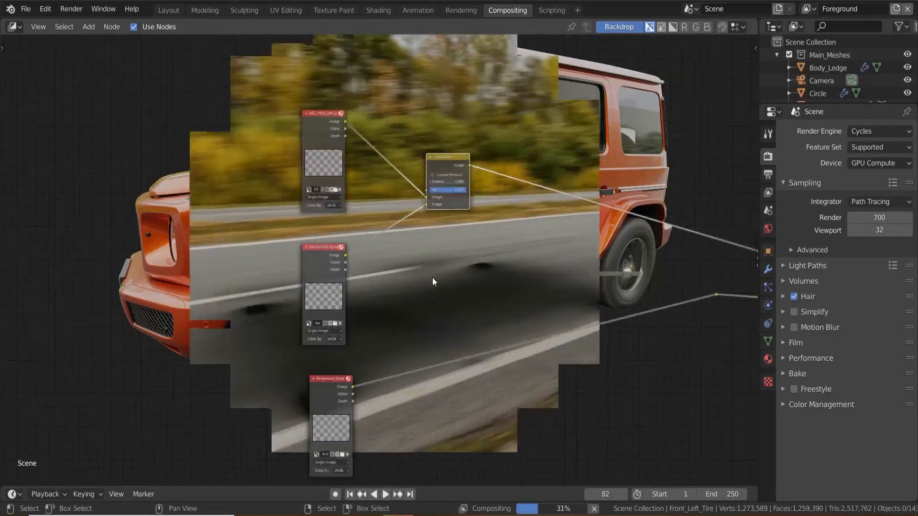
scroll(432, 277, "down", 1)
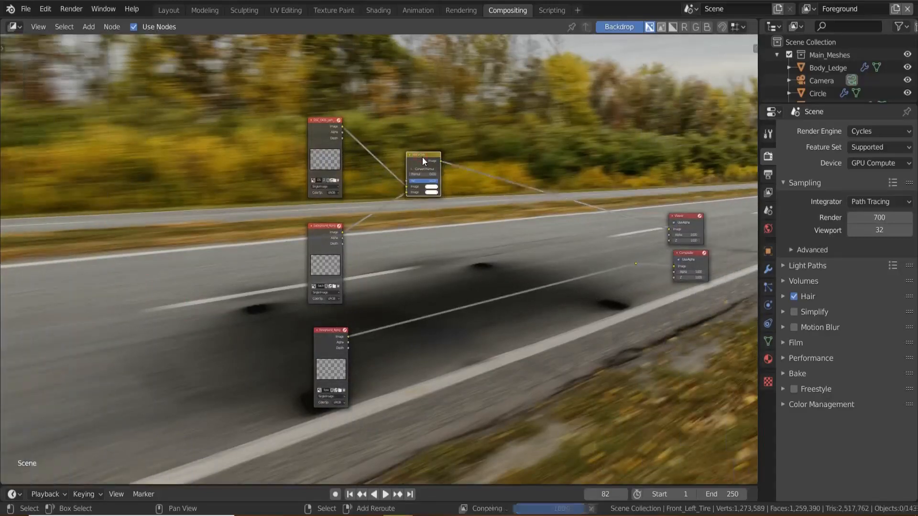
key("shift+d")
left_click(589, 195)
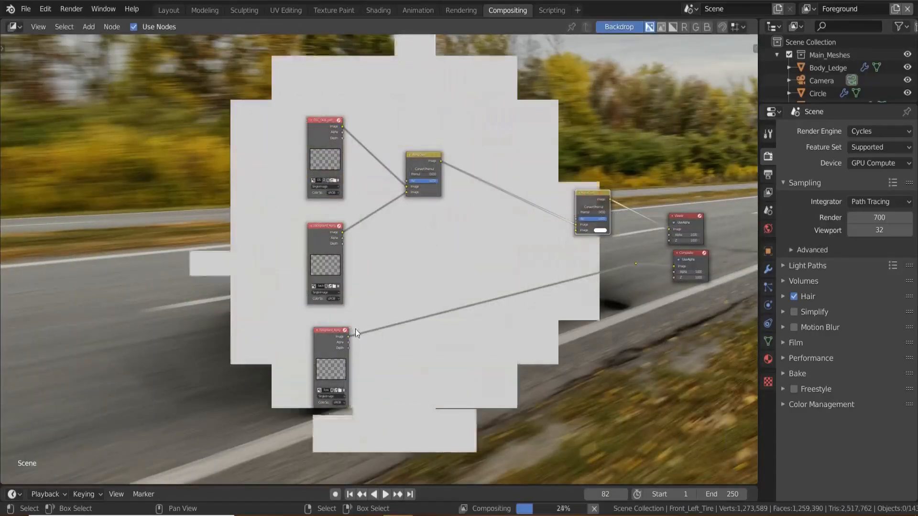
left_click_drag(348, 336, 576, 234)
- Connect the second Alpha Over output to the Reroute and feed the Viewer from that Reroute, moving the Alpha Over node lower
middle_click_drag(534, 280, 418, 313)
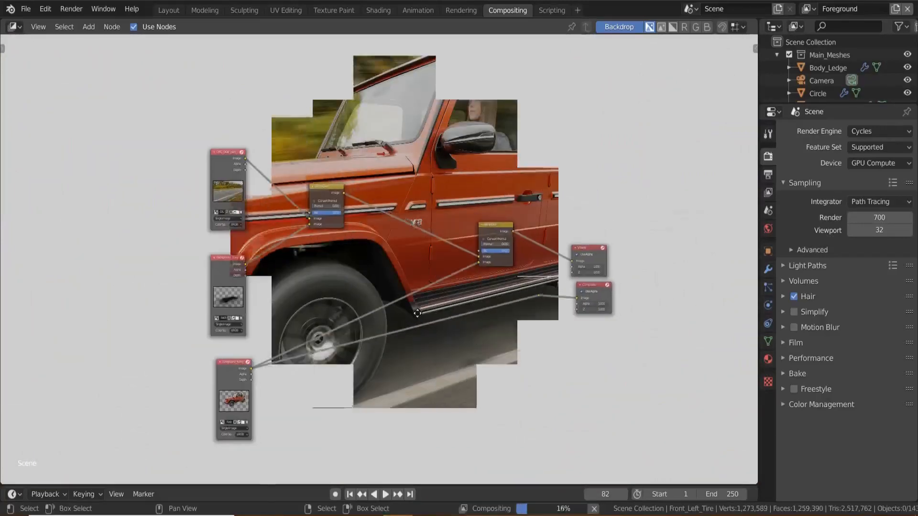
scroll(417, 313, "up", 1)
left_click_drag(535, 226, 566, 302)
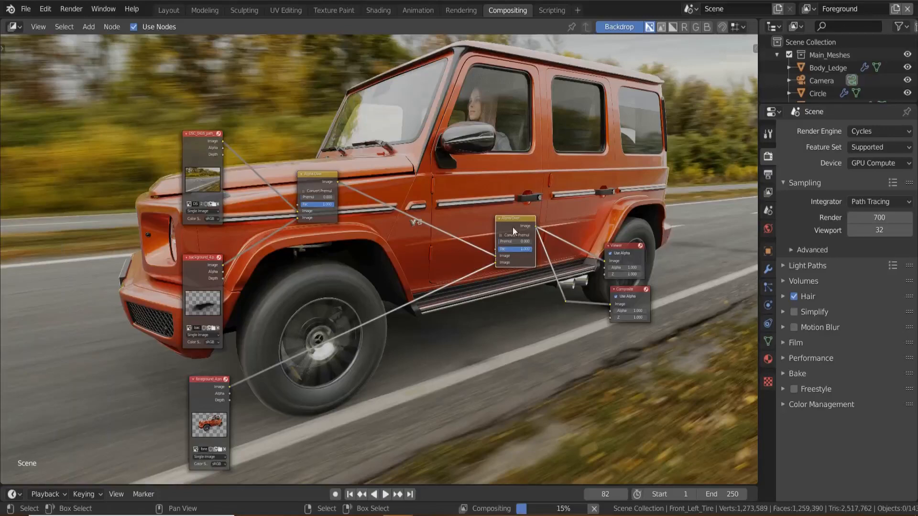
left_click_drag(512, 227, 493, 286)
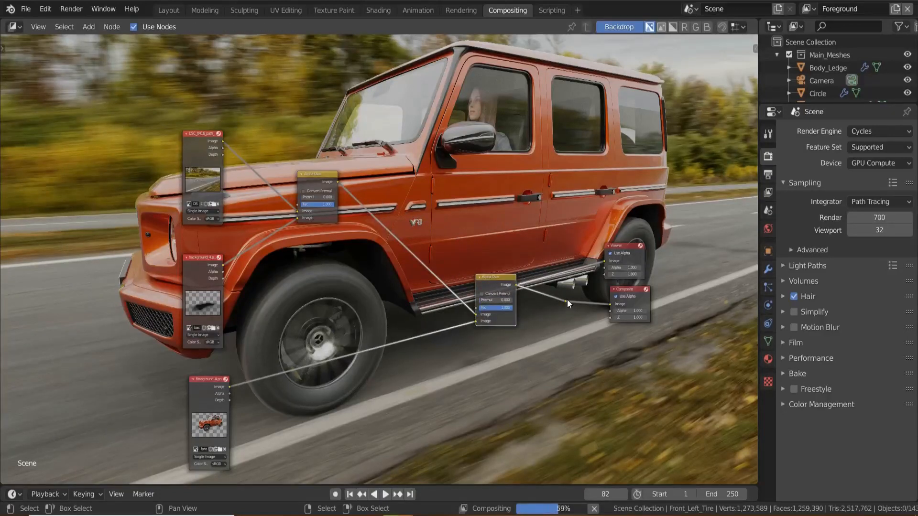
left_click_drag(566, 300, 605, 260)
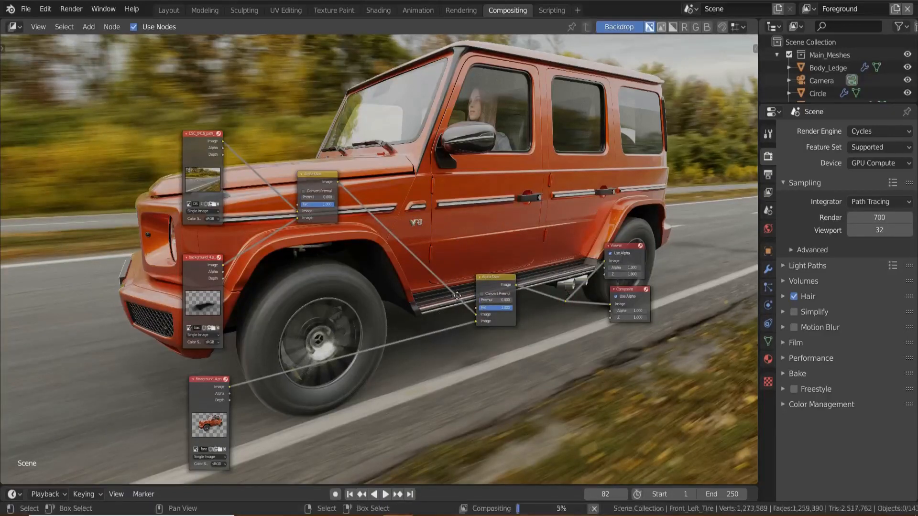
- Move the background_4.png node away from the other image nodes and place a duplicate of it directly below
middle_click_drag(457, 295, 607, 213)
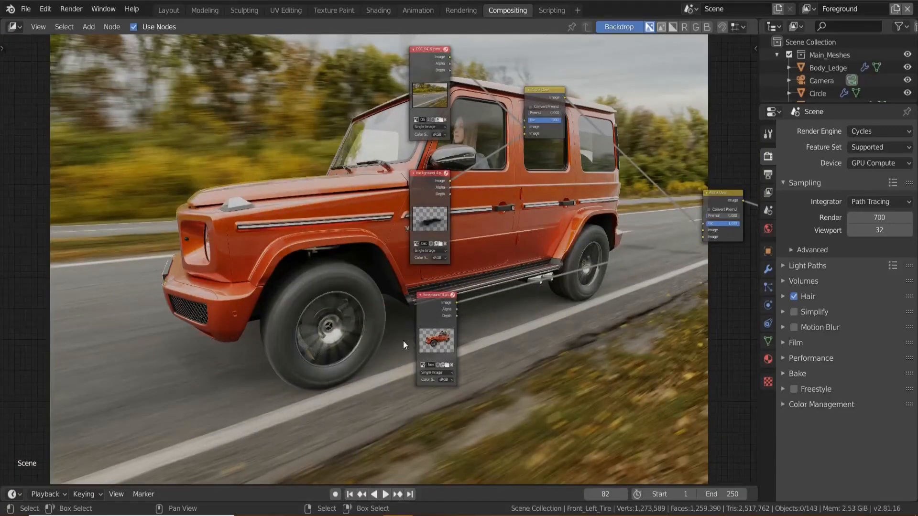
middle_click_drag(485, 267, 475, 347)
scroll(475, 347, "up", 1)
left_click_drag(427, 306, 329, 289)
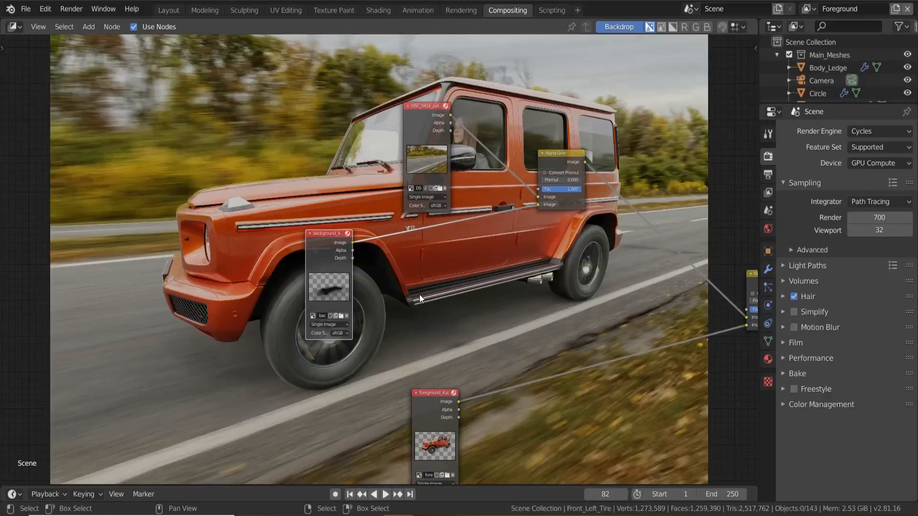
scroll(384, 286, "up", 1)
middle_click_drag(378, 285, 462, 258)
left_click_drag(381, 193, 326, 190)
key("shift+d")
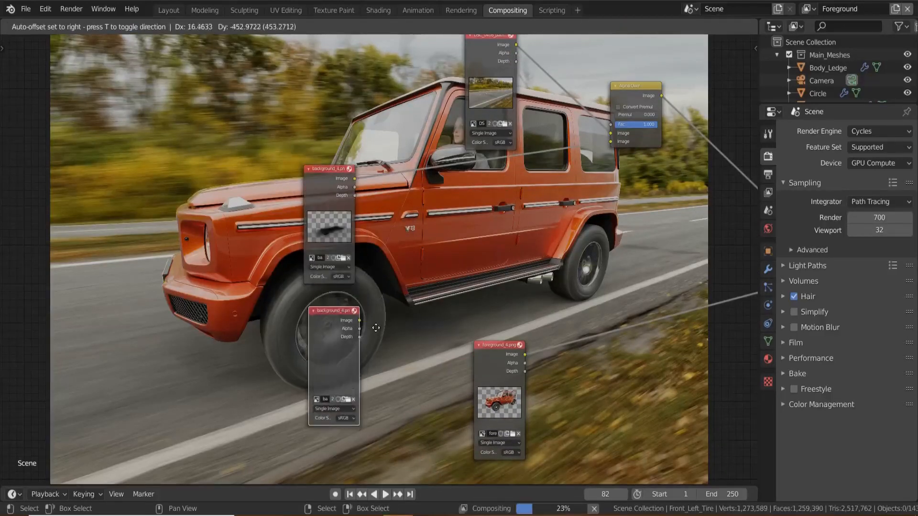
left_click(369, 314)
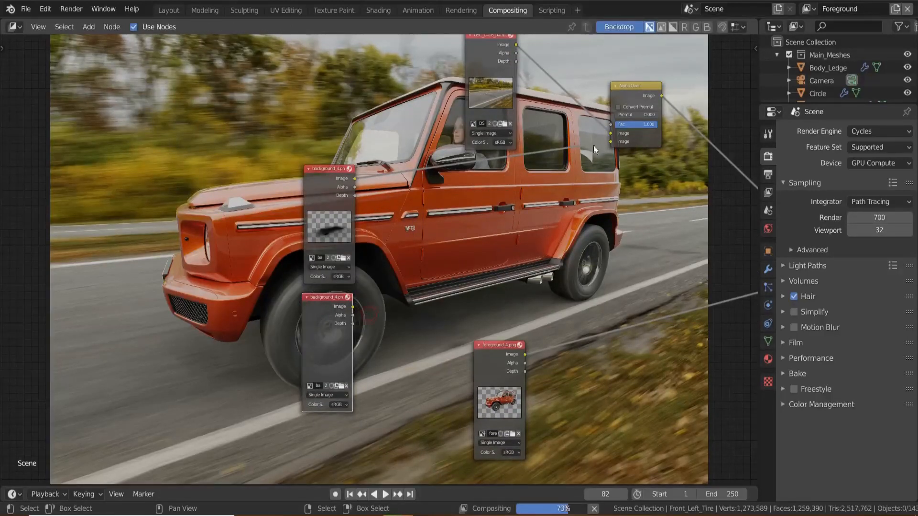
- Duplicate the first Alpha Over node beside the two background_4.png nodes and connect their images to its first and second Image inputs
left_click(627, 87)
key("shift+d")
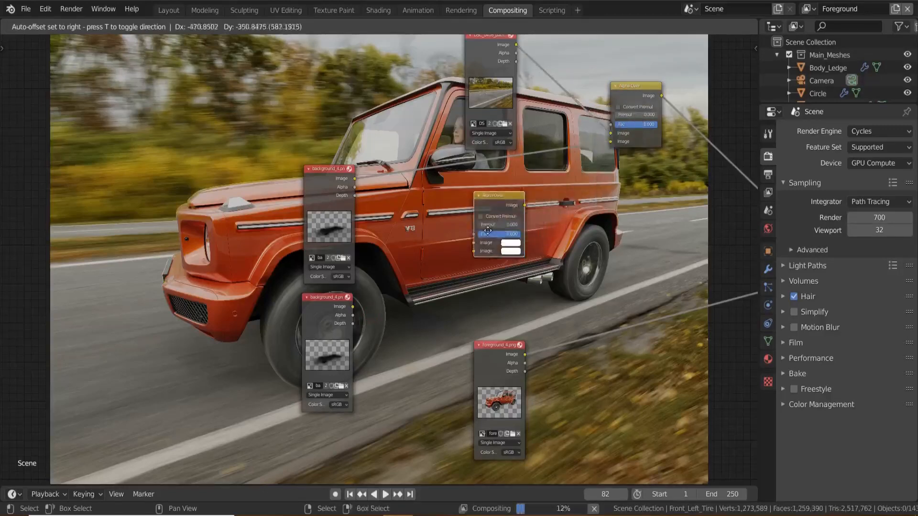
left_click(440, 231)
left_click_drag(355, 178, 444, 249)
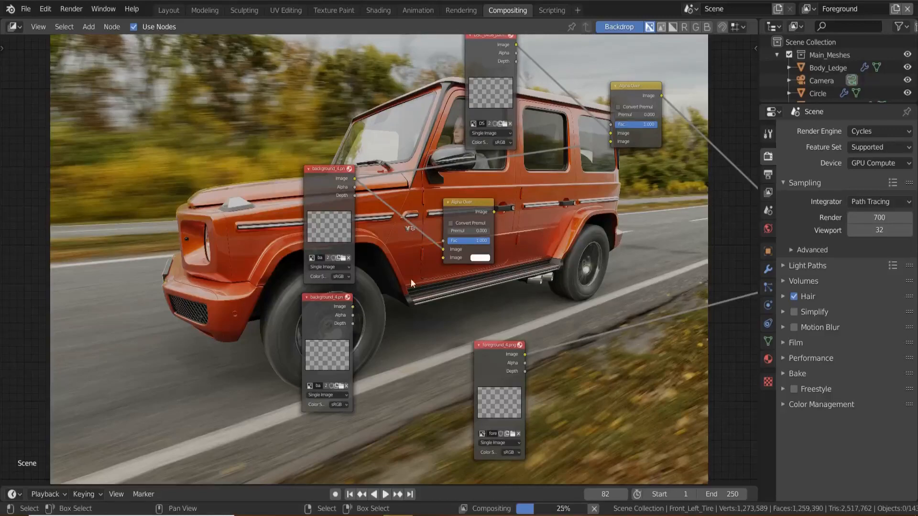
left_click_drag(352, 307, 443, 257)
scroll(426, 268, "up", 1)
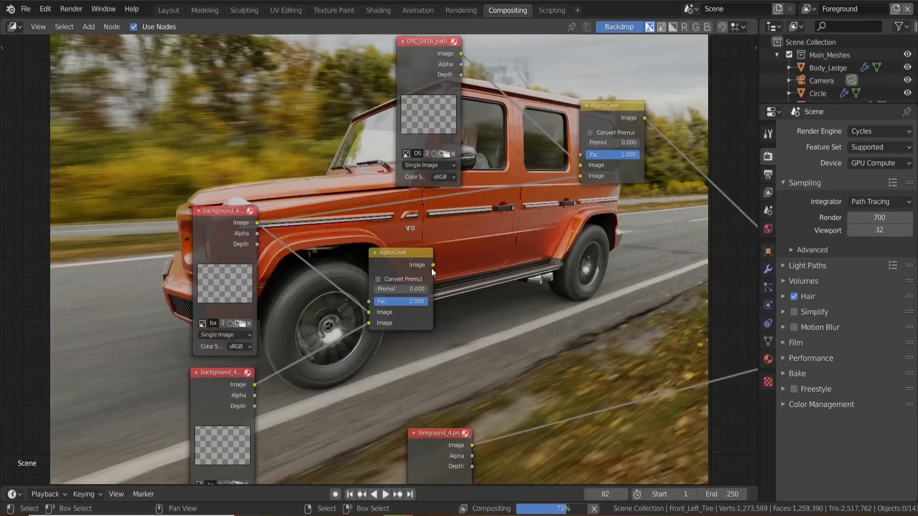
- Connect the shadow Alpha Over output to the second Image input of the Alpha Over fed by the road background image
left_click_drag(433, 264, 578, 178)
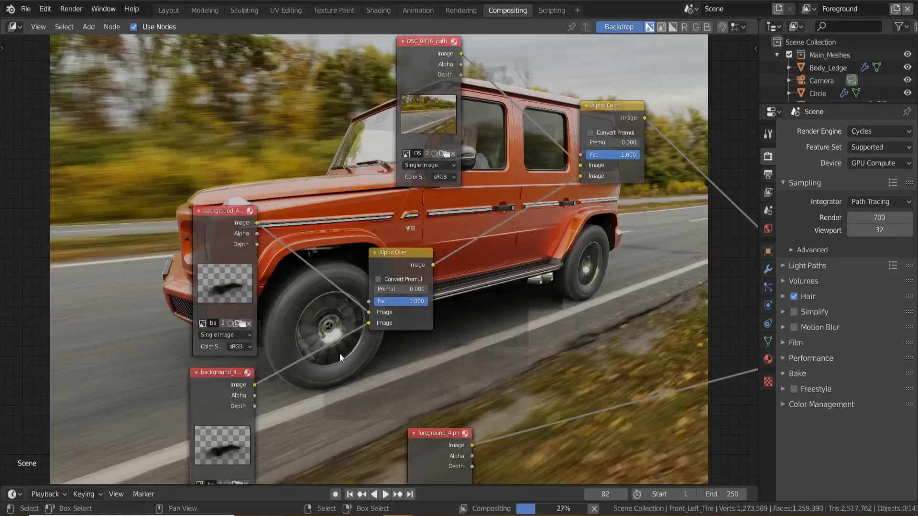
scroll(461, 335, "down", 2)
middle_click_drag(461, 335, 324, 329)
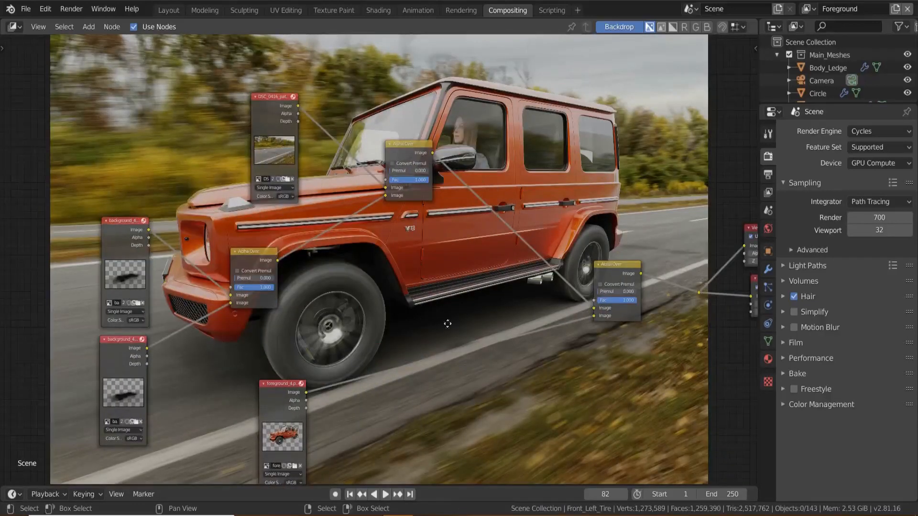
- Shift the foreground_4.png node away from the final Alpha Over and insert a Bright/Contrast node on the link between them
middle_click_drag(447, 323, 515, 245)
scroll(442, 294, "up", 1)
left_click_drag(317, 326, 252, 338)
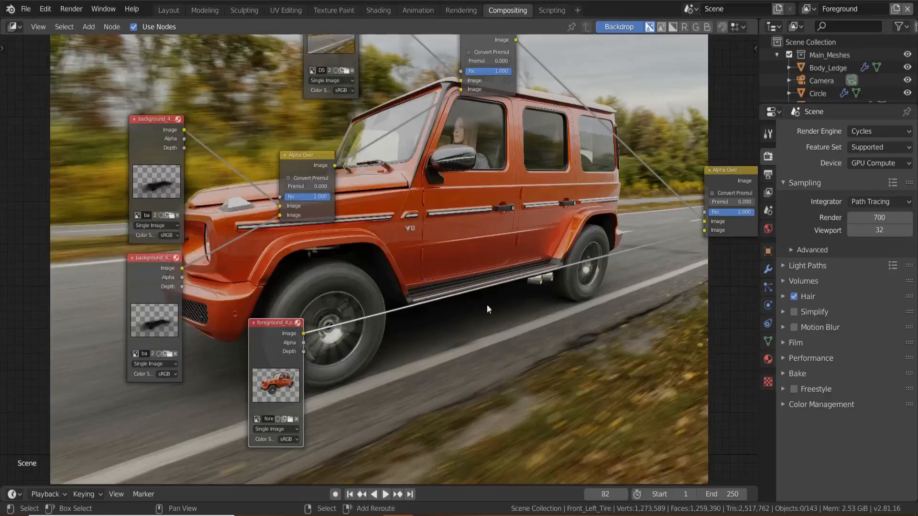
key("shift+a")
mouse_move(502, 302)
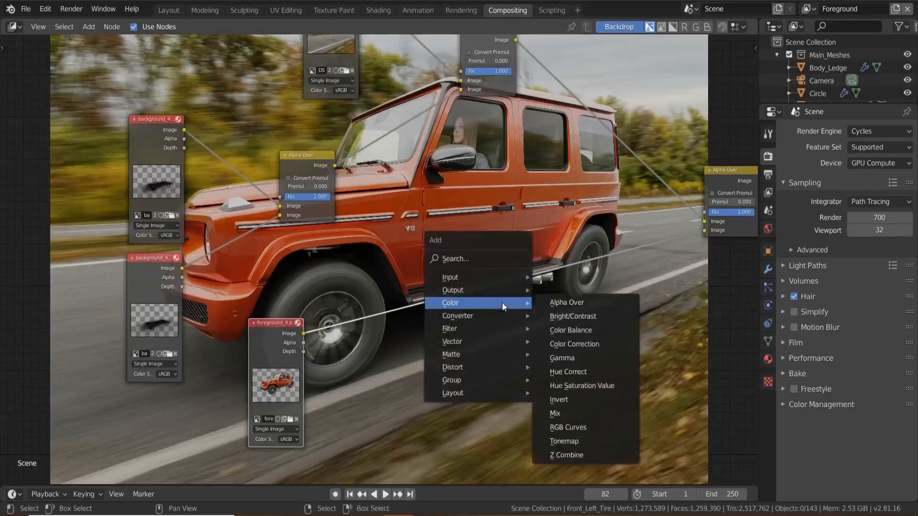
left_click(596, 316)
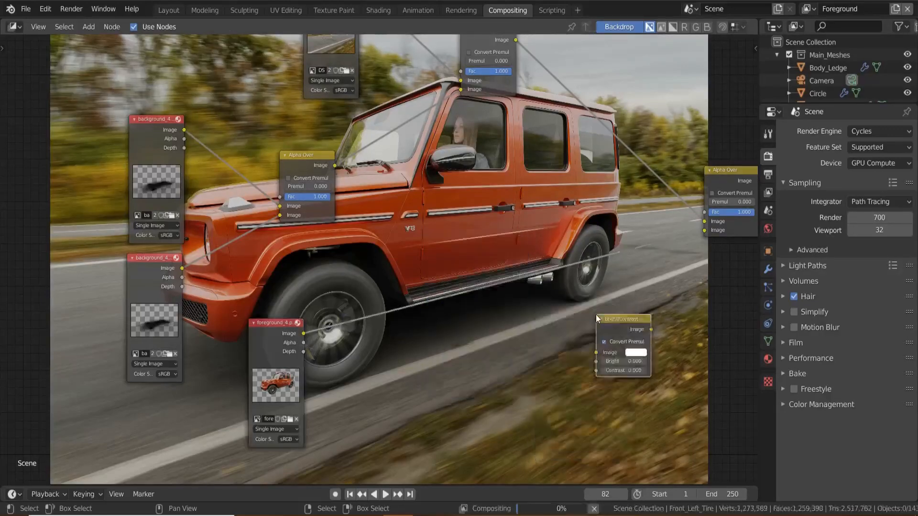
left_click(450, 264)
- Set both Bright and Contrast to 1 on the Bright/Contrast node
scroll(473, 267, "up", 4)
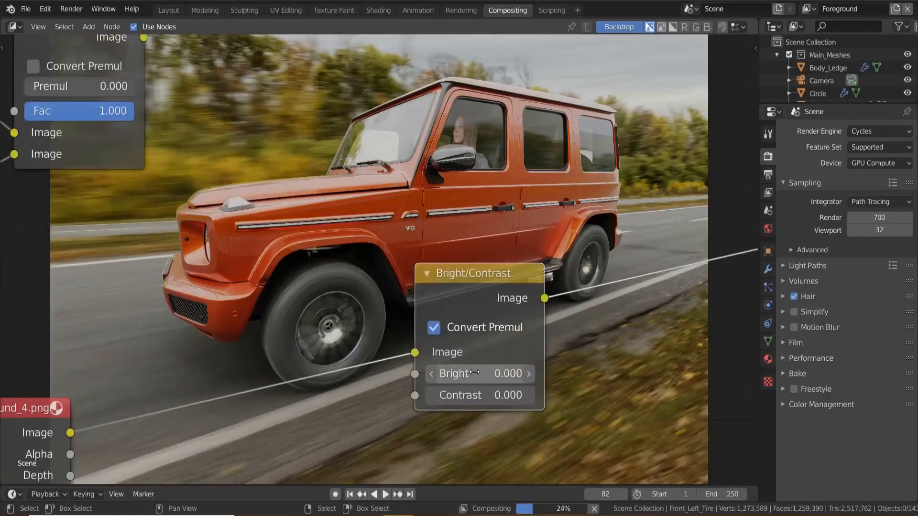
left_click(474, 373)
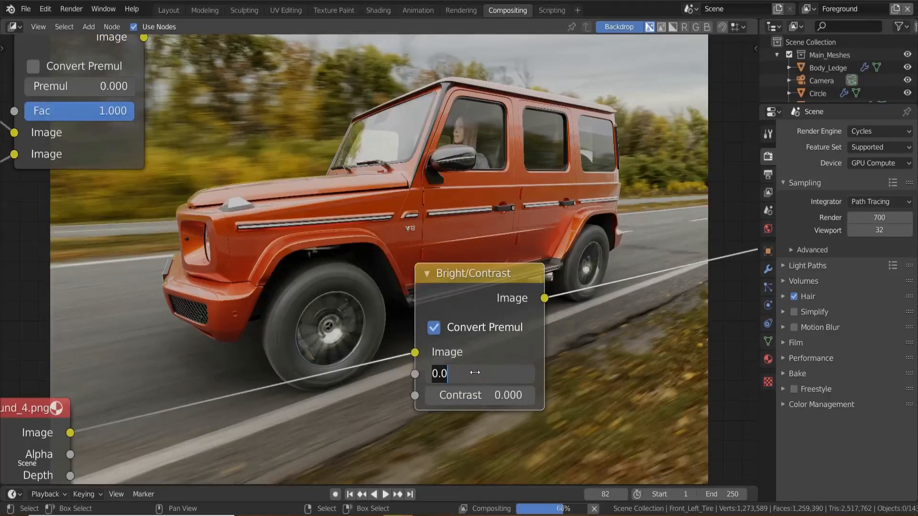
type("1")
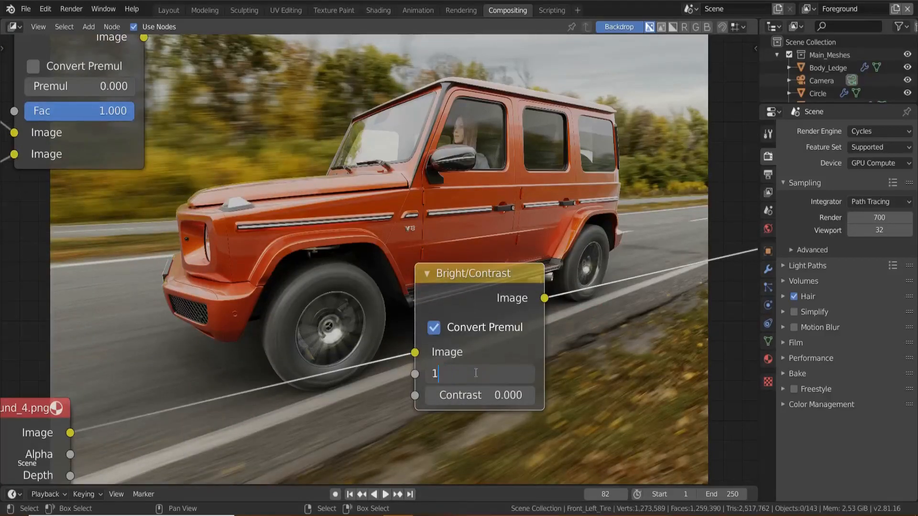
key("Return")
left_click(479, 395)
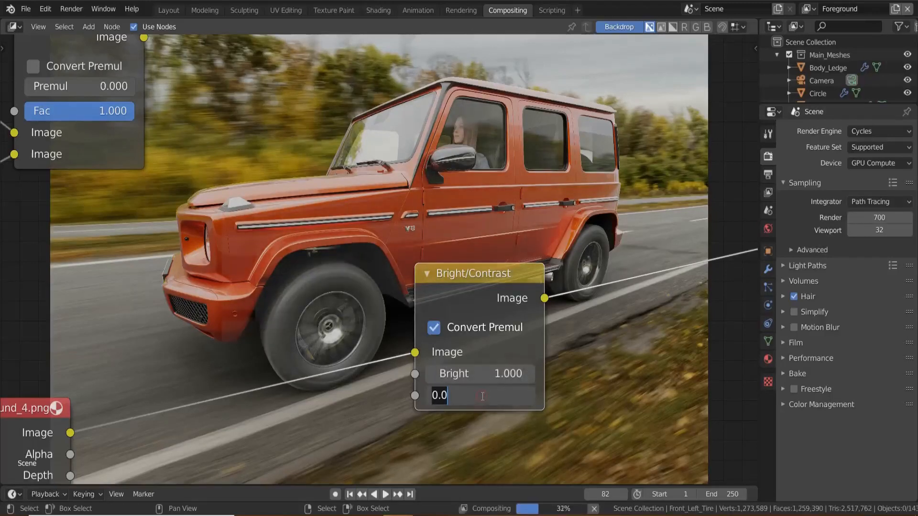
type("1")
key("Return")
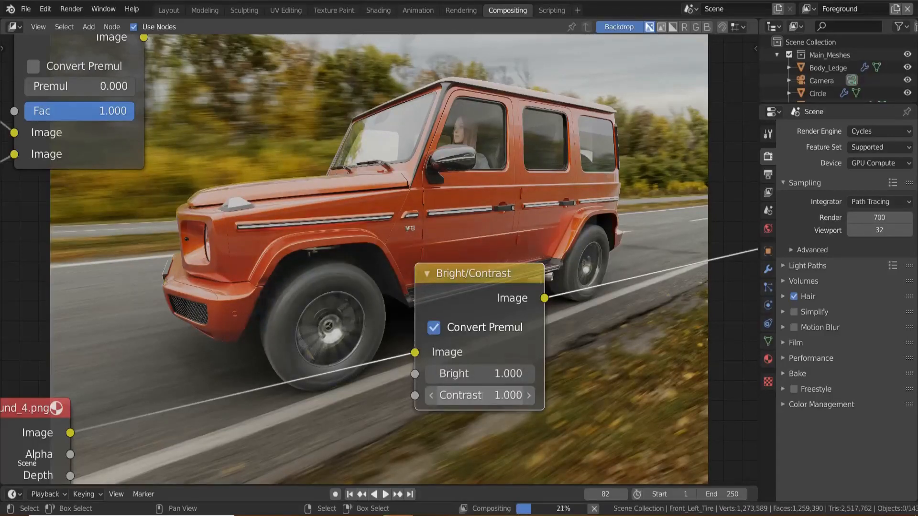
- Try Bright values of 0.5 and 1 on the foreground car's Bright/Contrast node
left_click(491, 369)
type(".5")
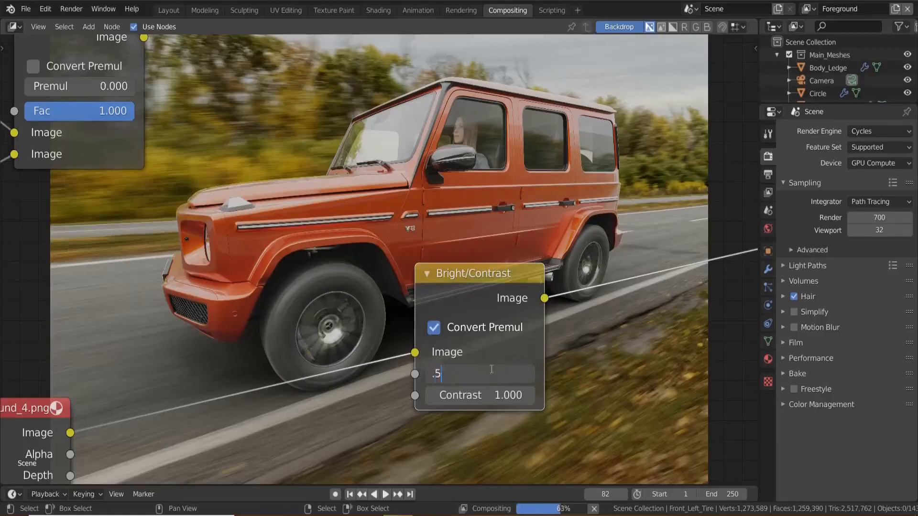
key("Return")
left_click(491, 369)
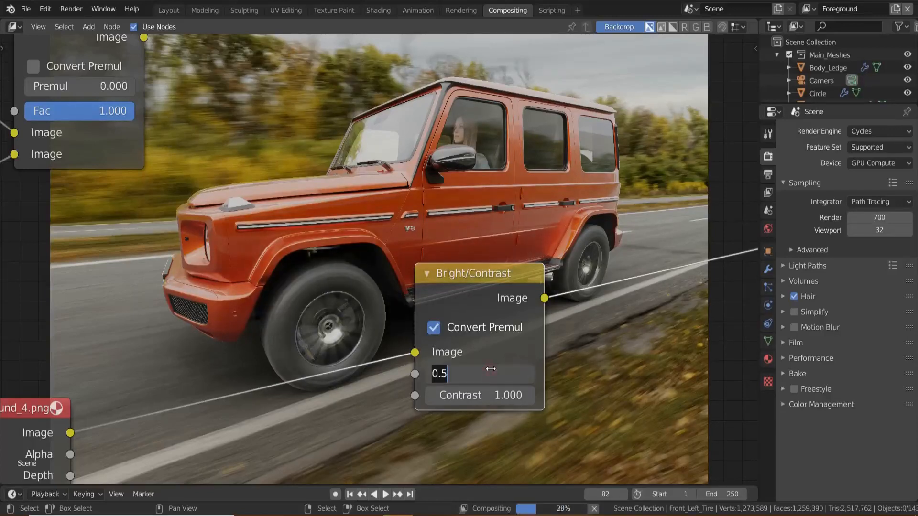
type("1")
key("Return")
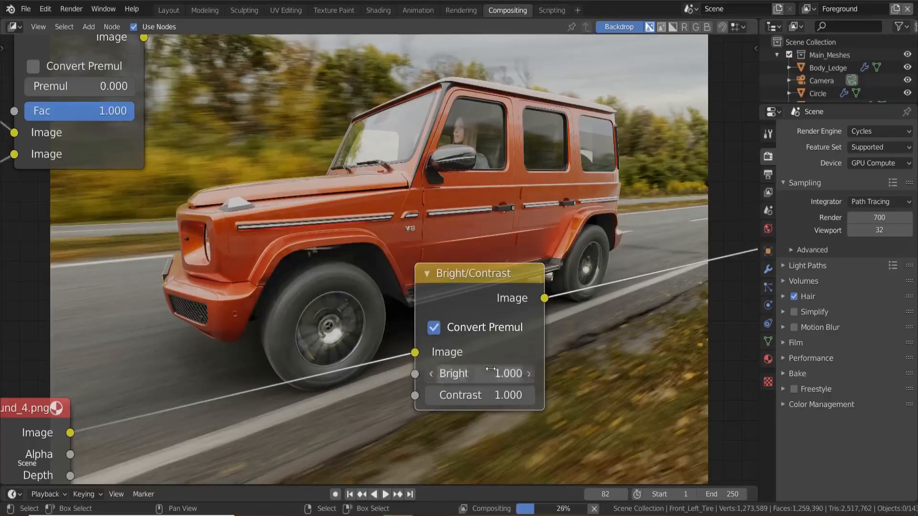
- Set the Bright/Contrast node's Bright value to 0
left_click(490, 369)
type("0")
key("Return")
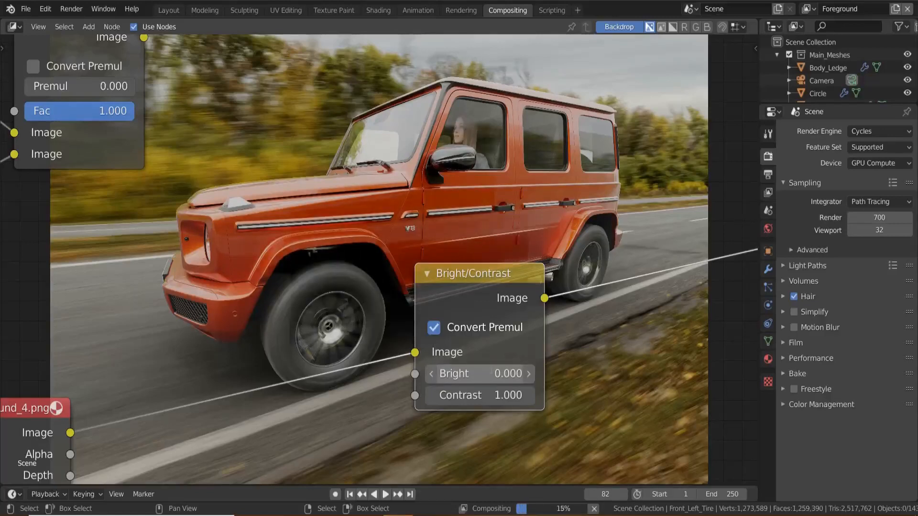
- Move the final Alpha Over away from the Reroute and insert a Color Balance node on the link between them
middle_click_drag(641, 303, 626, 371)
scroll(515, 374, "down", 4)
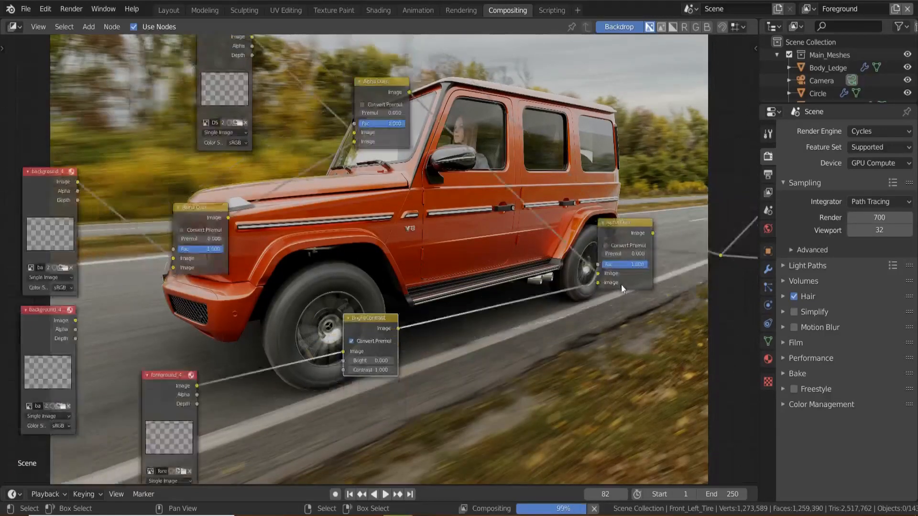
middle_click_drag(621, 286, 517, 336)
left_click_drag(529, 286, 398, 292)
key("shift+a")
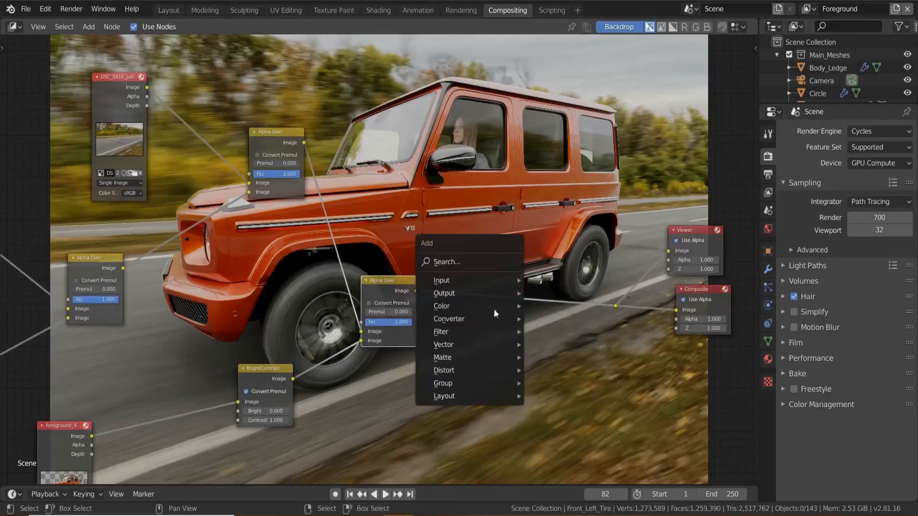
mouse_move(478, 306)
left_click(555, 338)
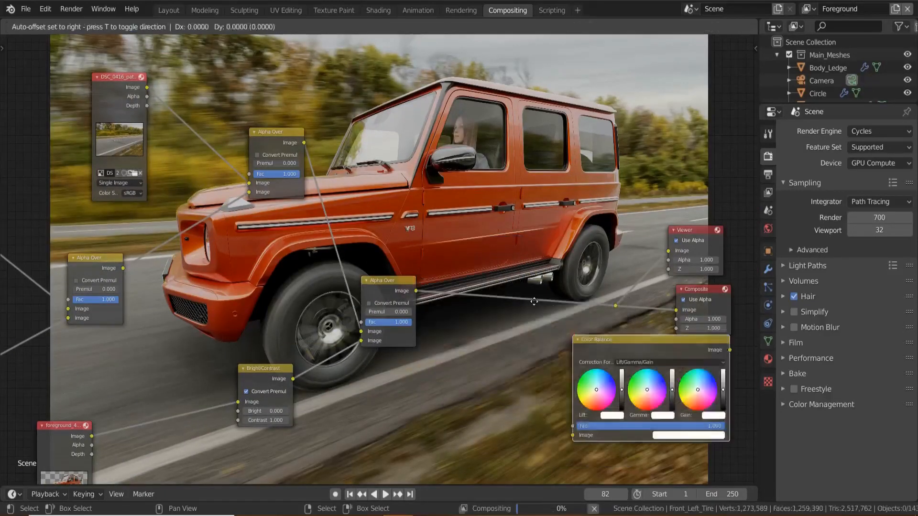
left_click(498, 281)
- Shift the Color Balance node's Lift color very slightly toward blue to cool the shadows
scroll(535, 362, "up", 2)
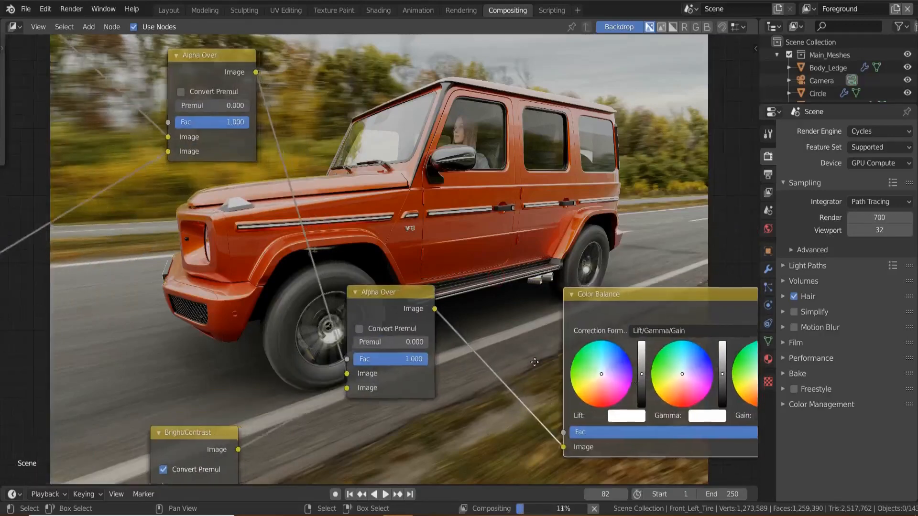
scroll(534, 362, "up", 2)
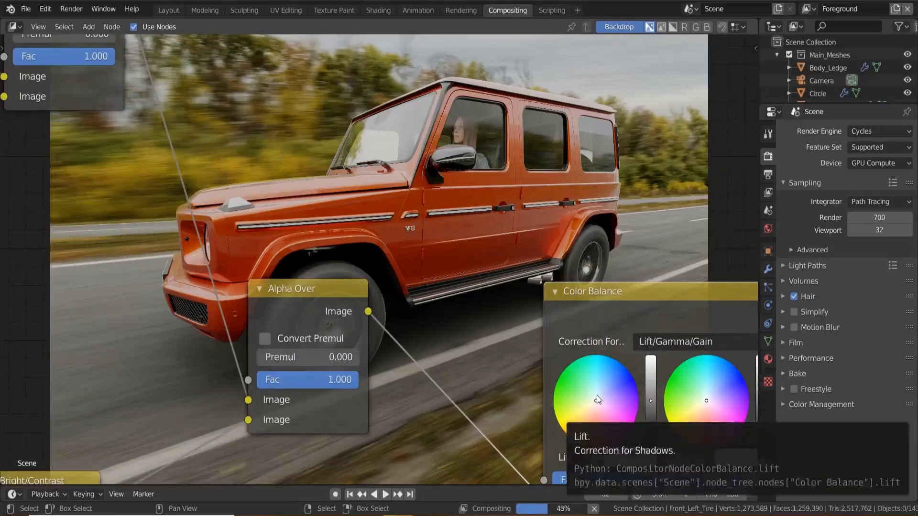
left_click(597, 395)
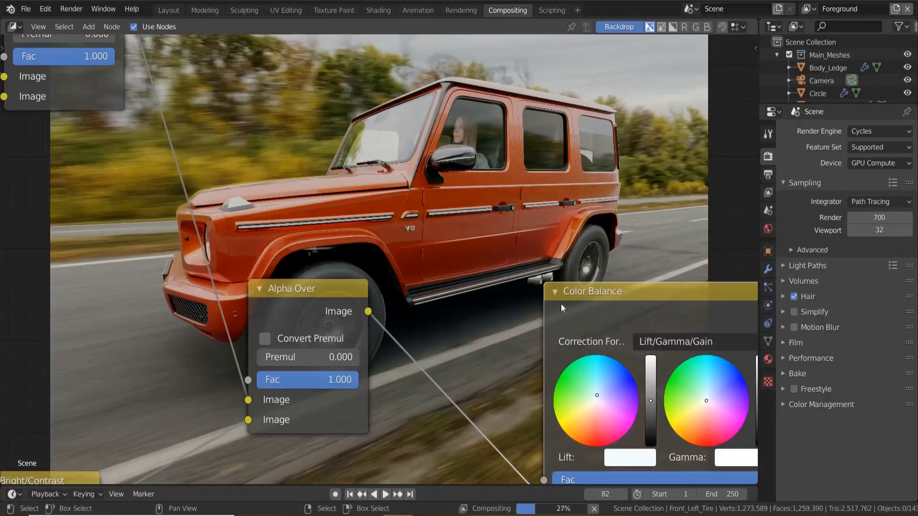
scroll(563, 308, "down", 2)
middle_click_drag(588, 344, 583, 296)
scroll(573, 397, "down", 1)
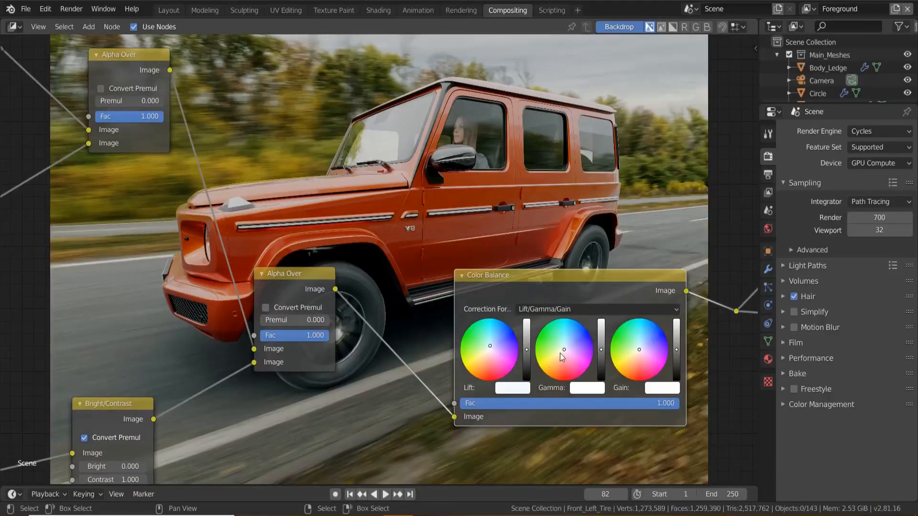
scroll(629, 353, "up", 1)
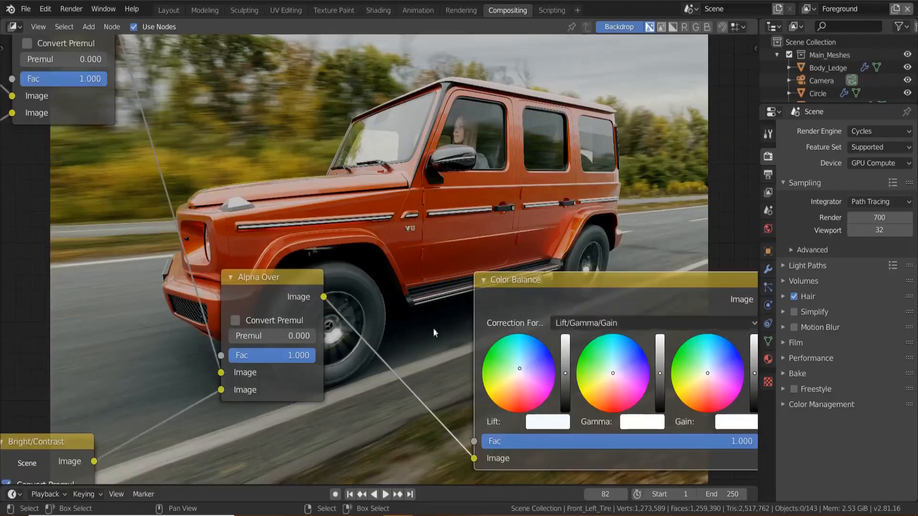
- Move the Color Balance node and the Reroute farther apart to make room for another node between them
scroll(591, 331, "down", 3)
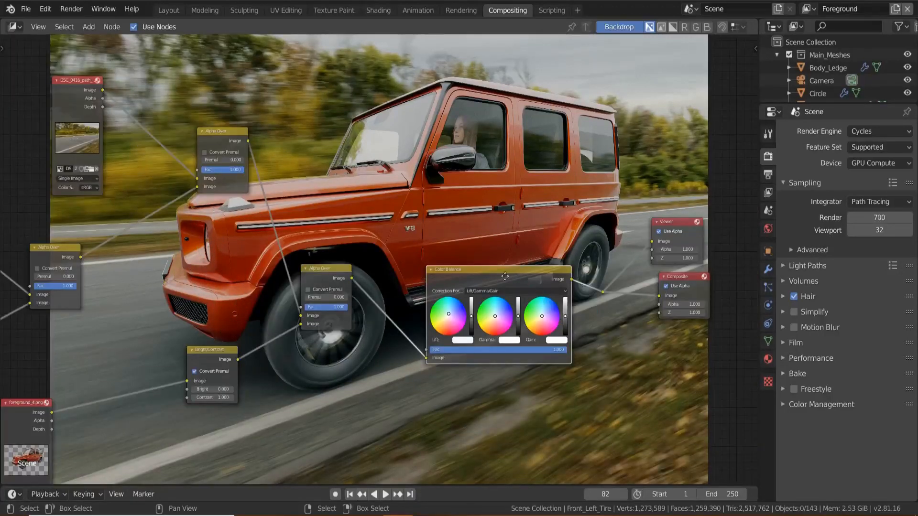
left_click_drag(526, 282, 476, 273)
scroll(529, 300, "up", 4)
middle_click_drag(529, 300, 364, 383)
scroll(495, 356, "up", 5)
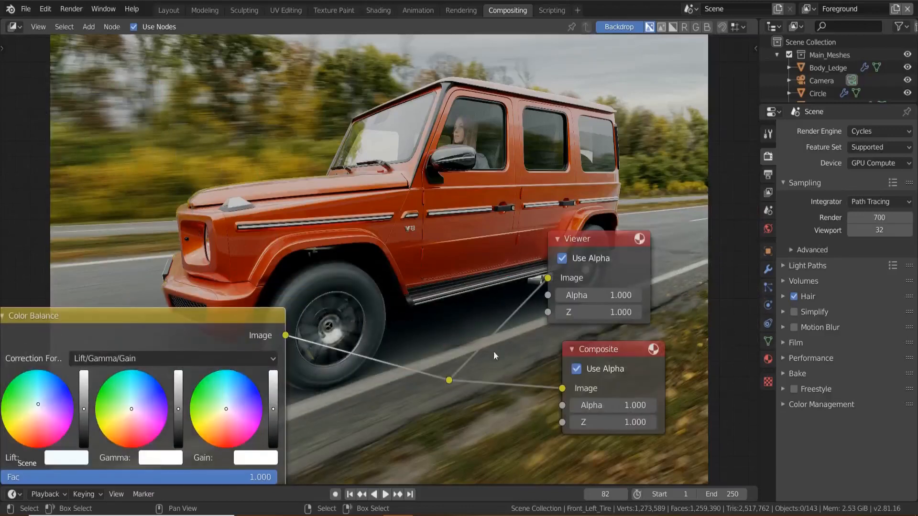
left_click_drag(458, 378, 450, 379)
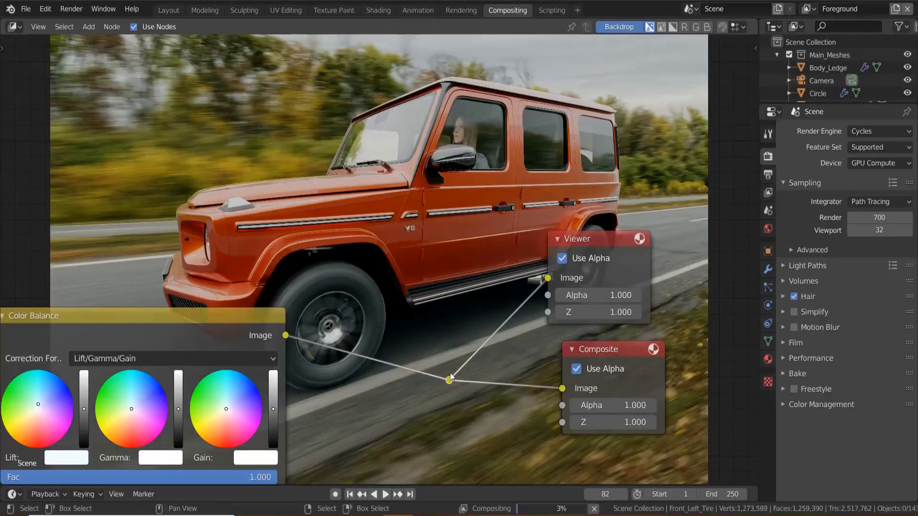
- Insert a Filter node between Color Balance and the Reroute and set its filter type to Sharpen
key("shift+a")
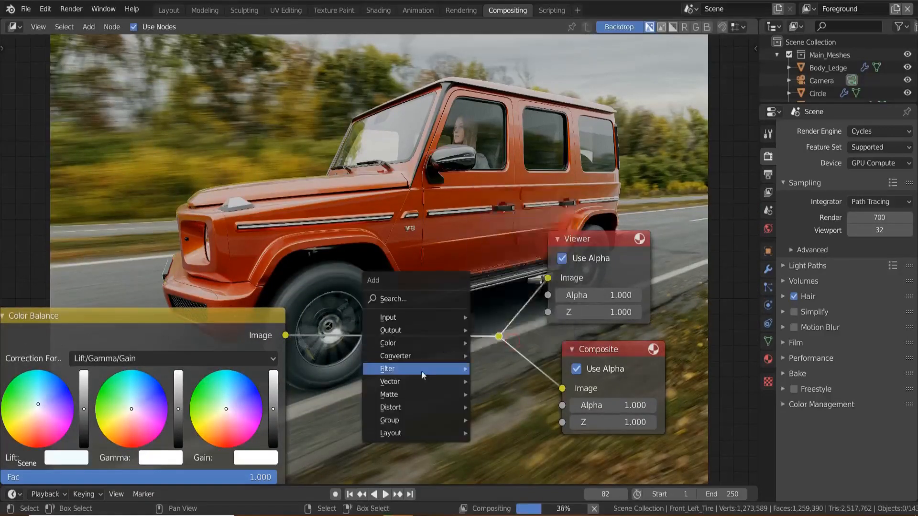
mouse_move(417, 369)
left_click(496, 299)
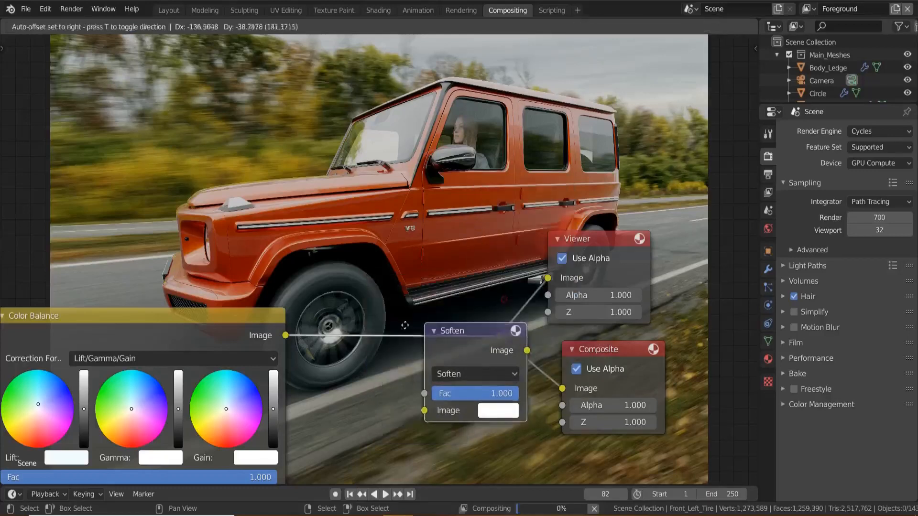
left_click(441, 351)
left_click(440, 377)
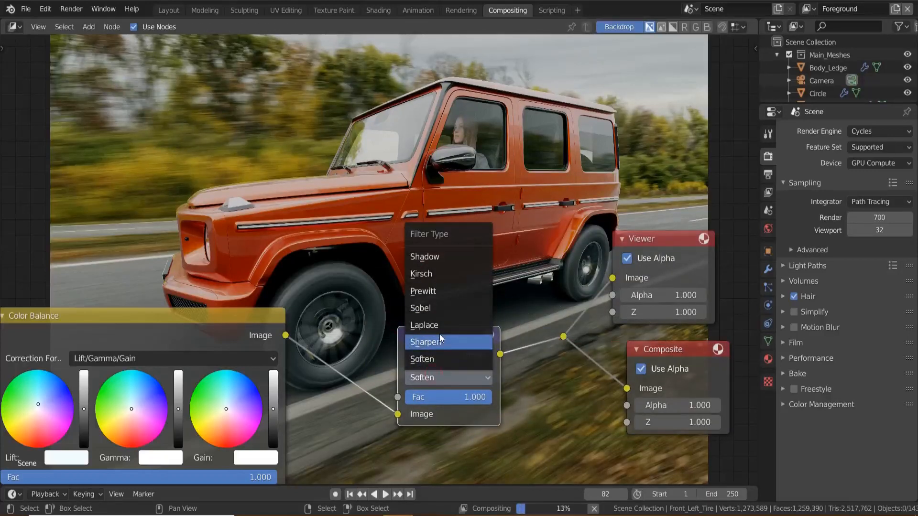
left_click(440, 340)
- Set the Sharpen filter node's Fac to 0.1
scroll(440, 340, "up", 3)
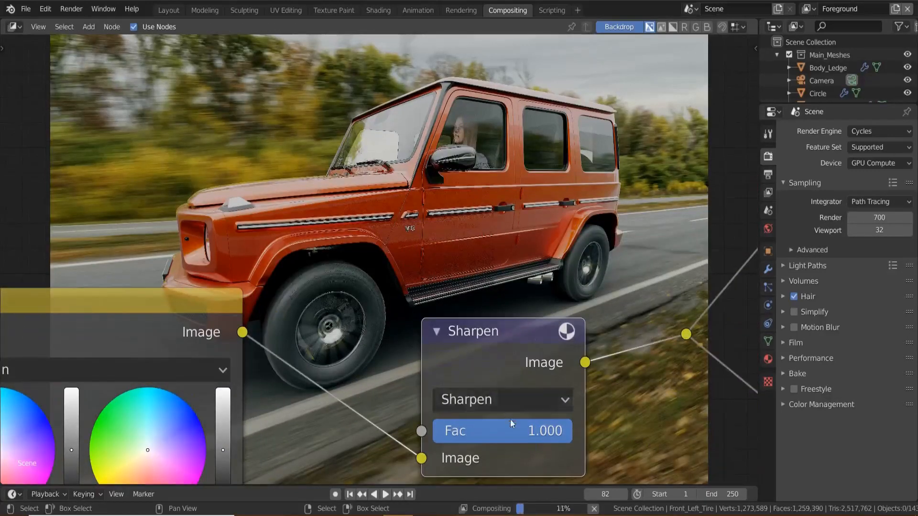
left_click(497, 429)
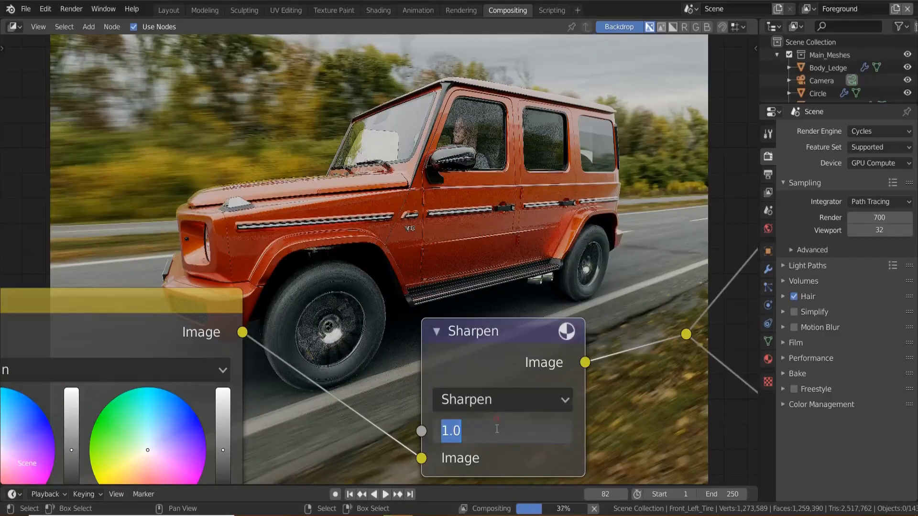
key("BackSpace")
type("0.1")
key("Return")
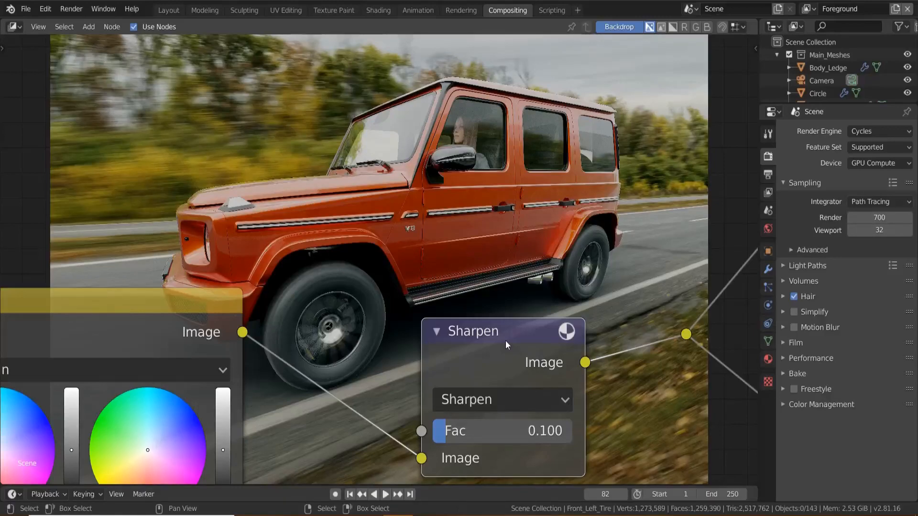
- Review the whole compositing node tree and open the Render Result view
scroll(501, 340, "down", 5)
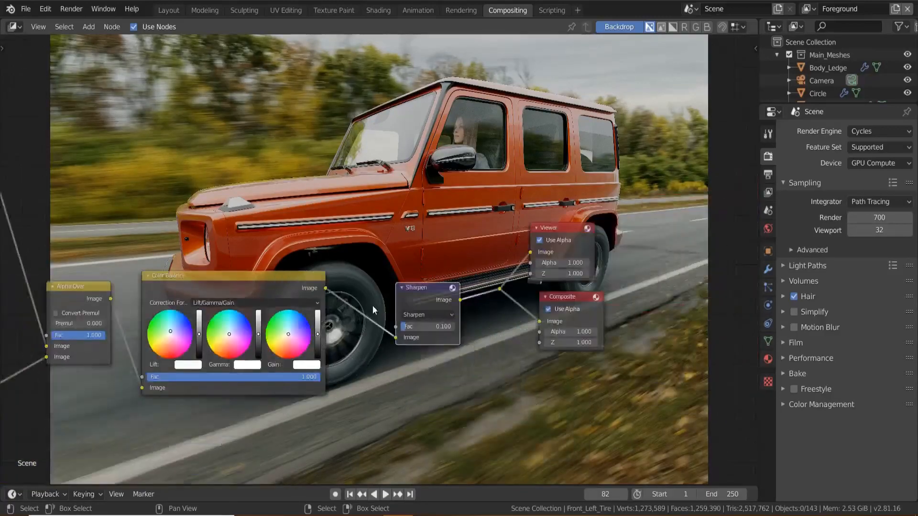
scroll(457, 303, "down", 5)
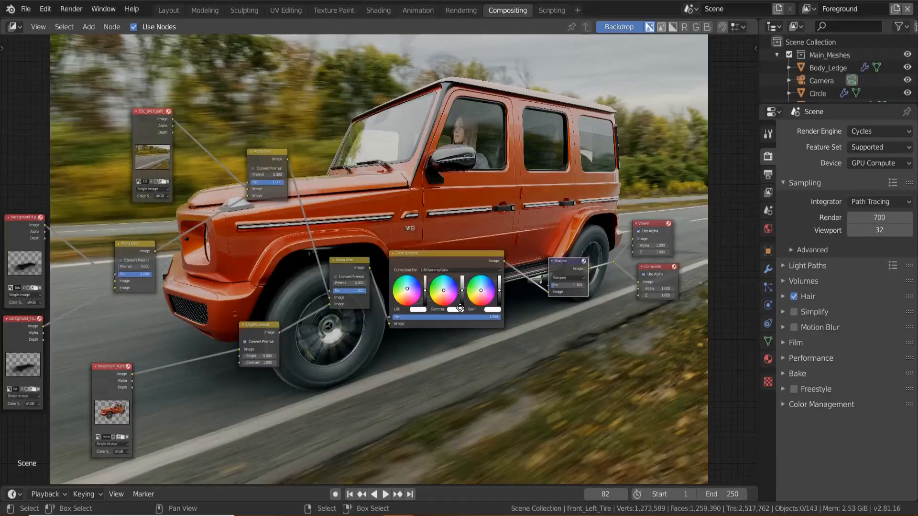
left_click(71, 8)
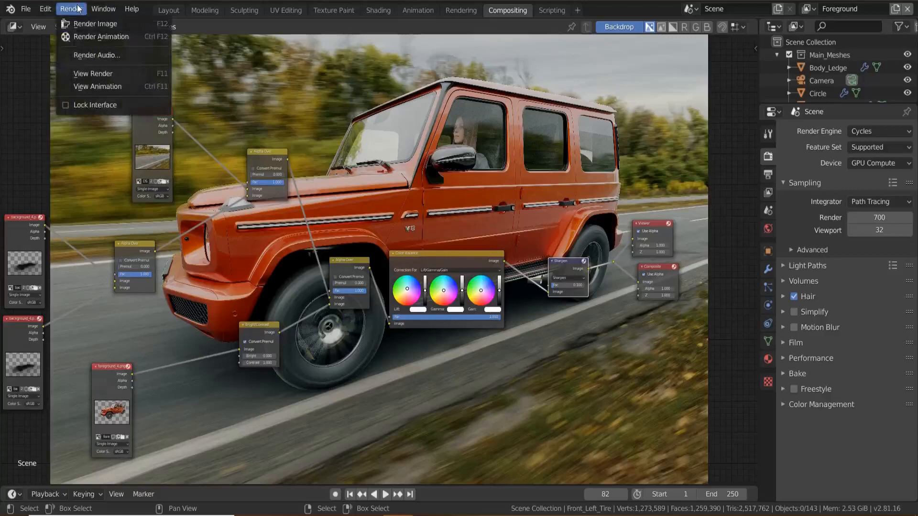
left_click(106, 76)
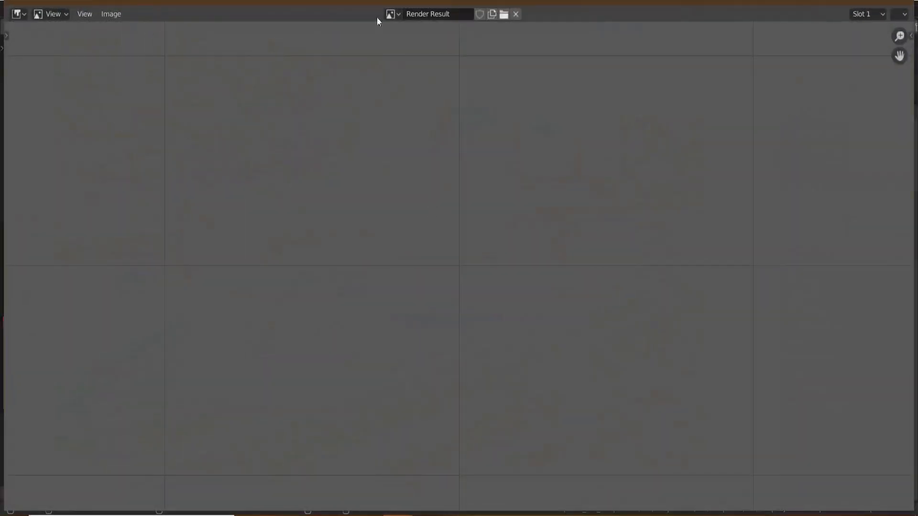
- Display the Viewer Node image in the render window and inspect the composited car up close and as a whole
left_click(390, 14)
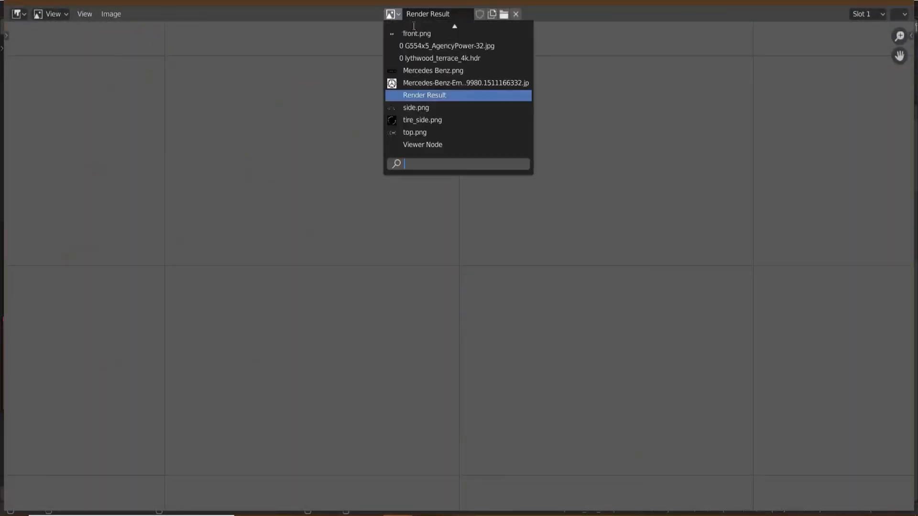
left_click(428, 144)
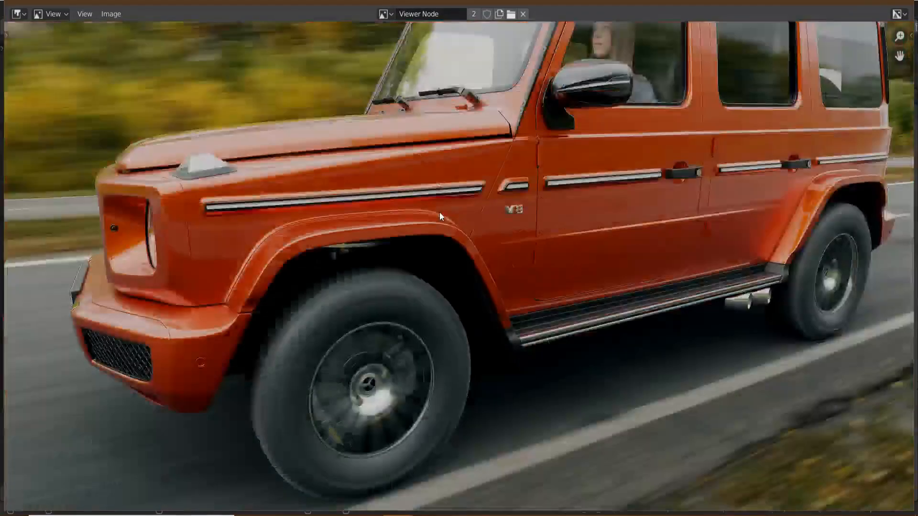
scroll(439, 216, "up", 3)
scroll(466, 210, "down", 1)
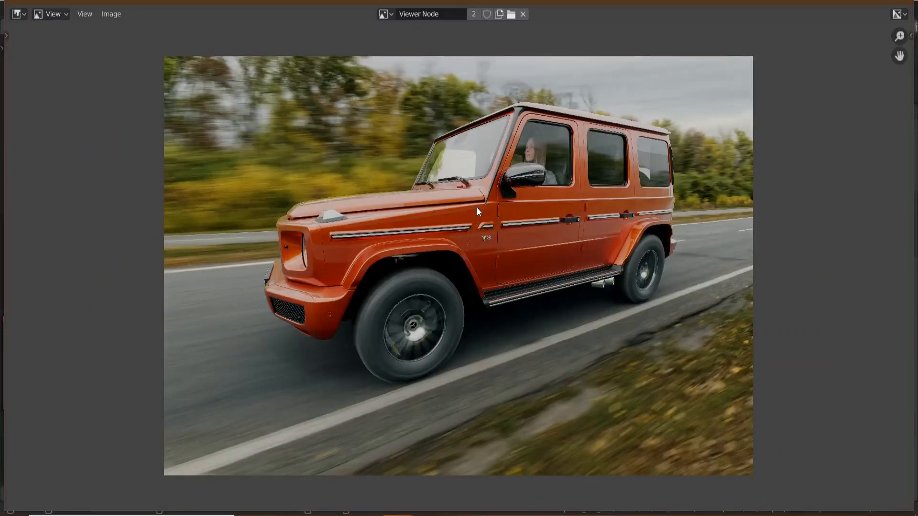
- Return to the main Blender window and review the compositing node tree over its backdrop
mouse_move(398, 511)
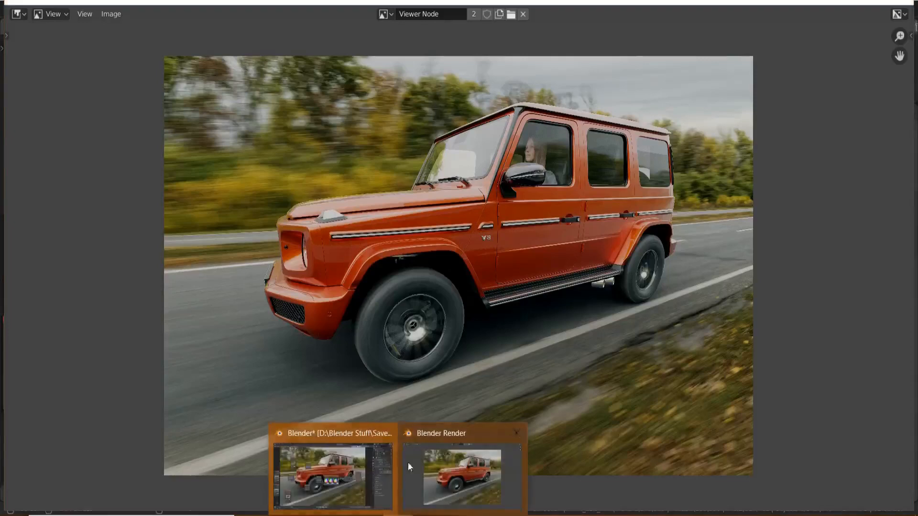
left_click(343, 486)
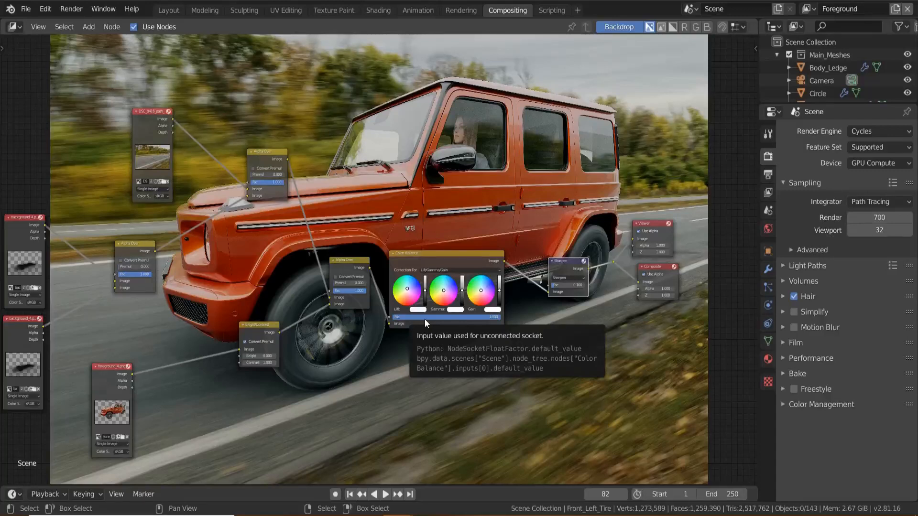
scroll(425, 320, "down", 4)
scroll(444, 304, "up", 3)
middle_click_drag(377, 301, 427, 301)
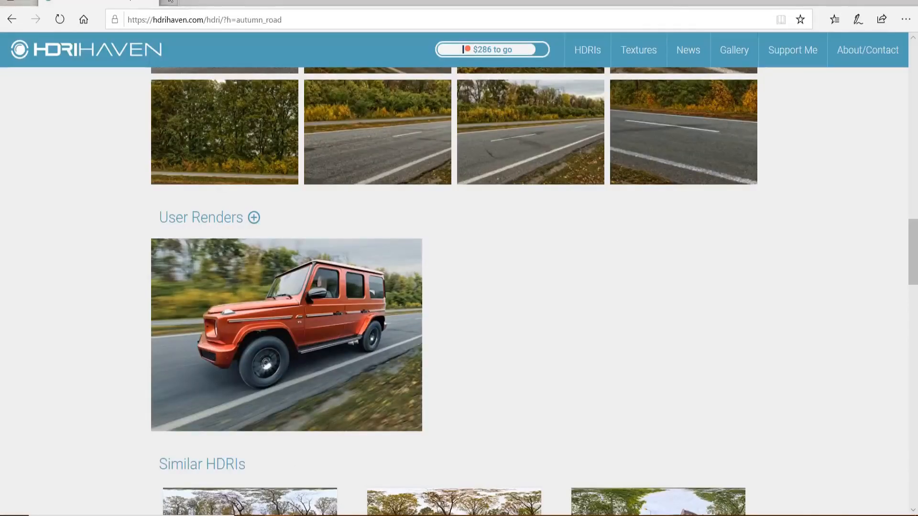
- Switch to the web browser, open hdrmaps.com in a new tab and go to its Freebies page
left_click(170, 1)
type("hd")
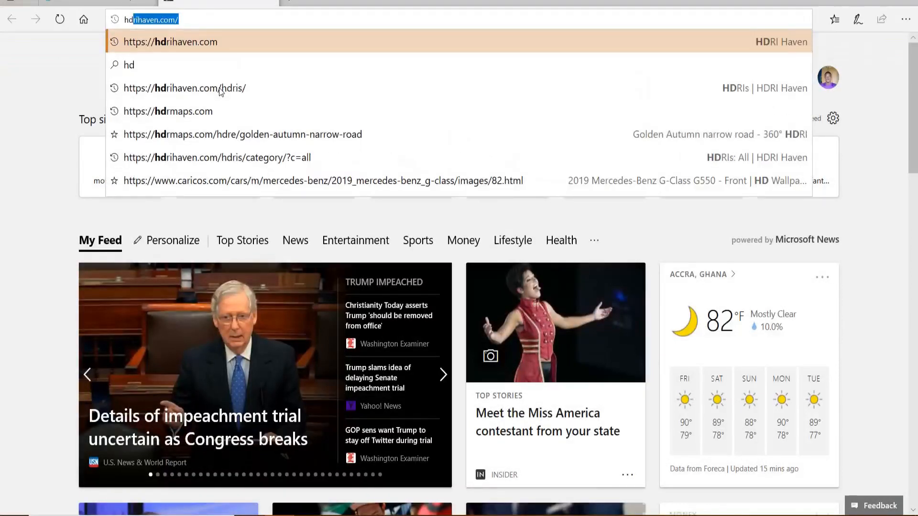
type("rima")
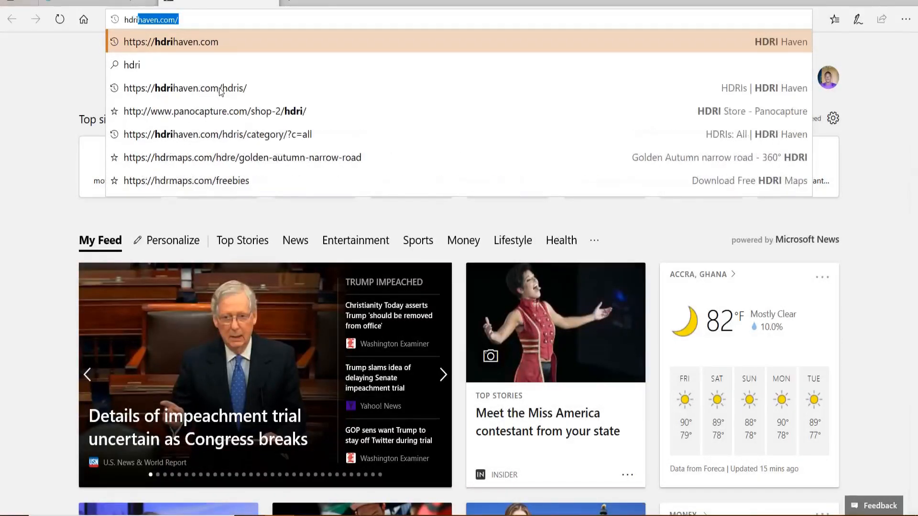
key("BackSpace")
key("BackSpace")
key("BackSpace")
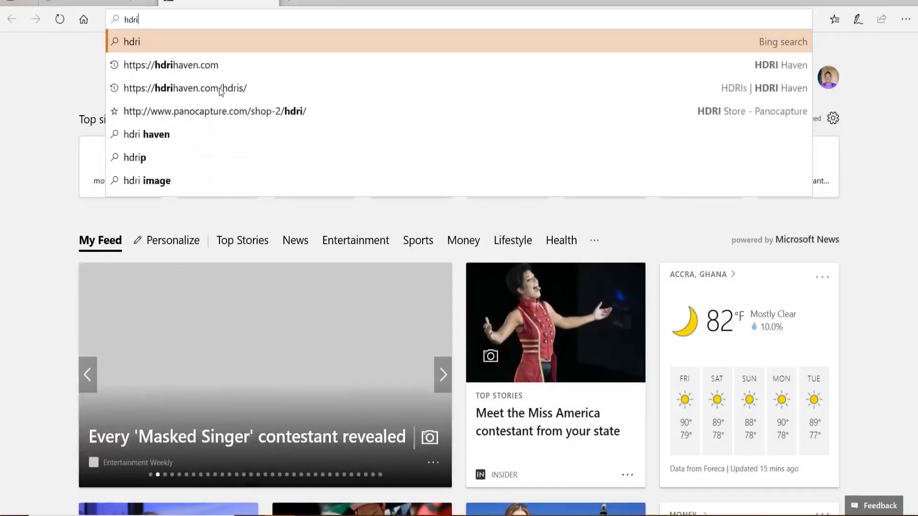
key("Down")
key("Down")
key("Down")
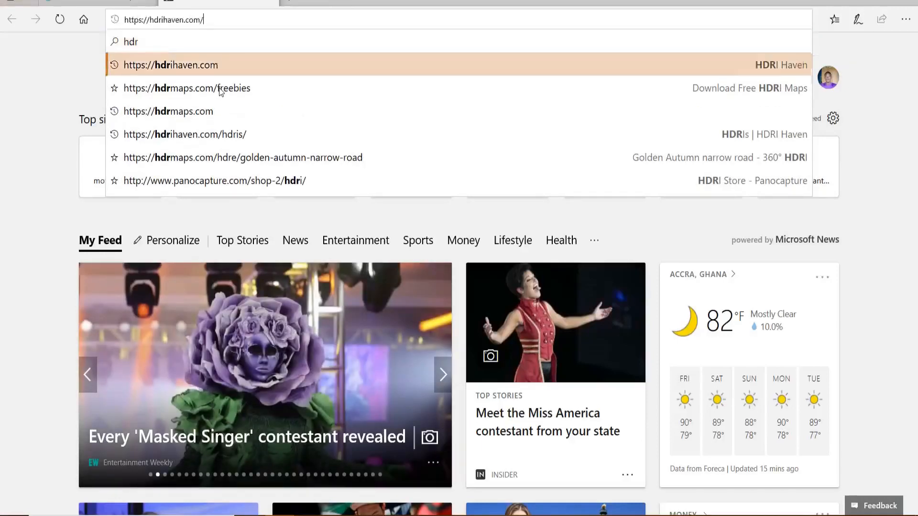
key("Return")
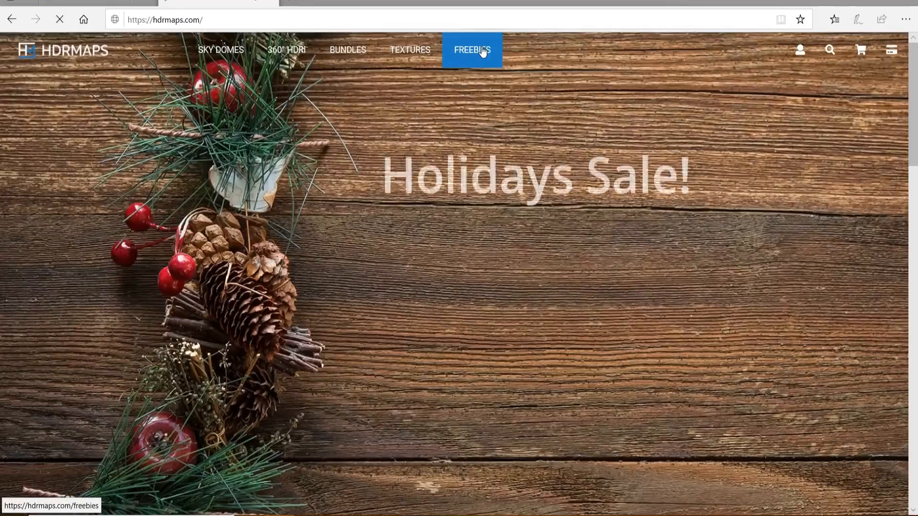
left_click(480, 53)
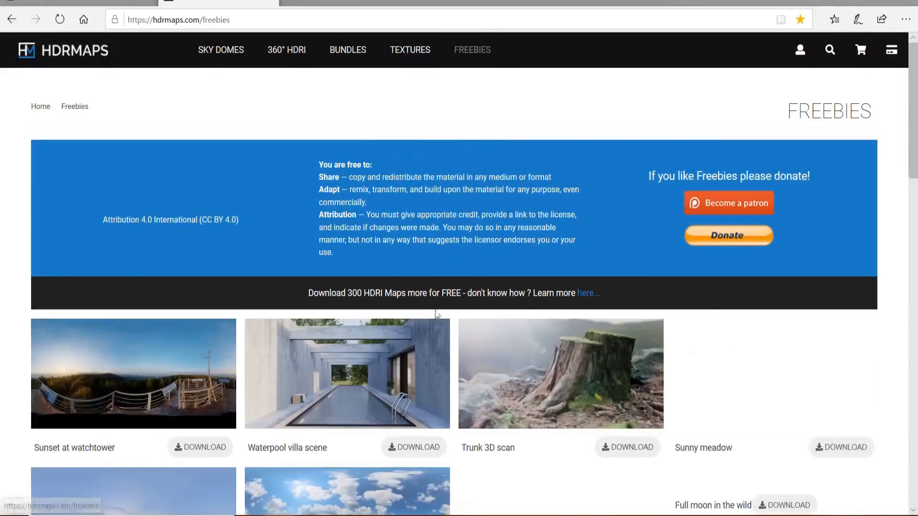
- Browse the free HDRI maps on the Freebies page down to the end and back up through the list
scroll(563, 276, "down", 14)
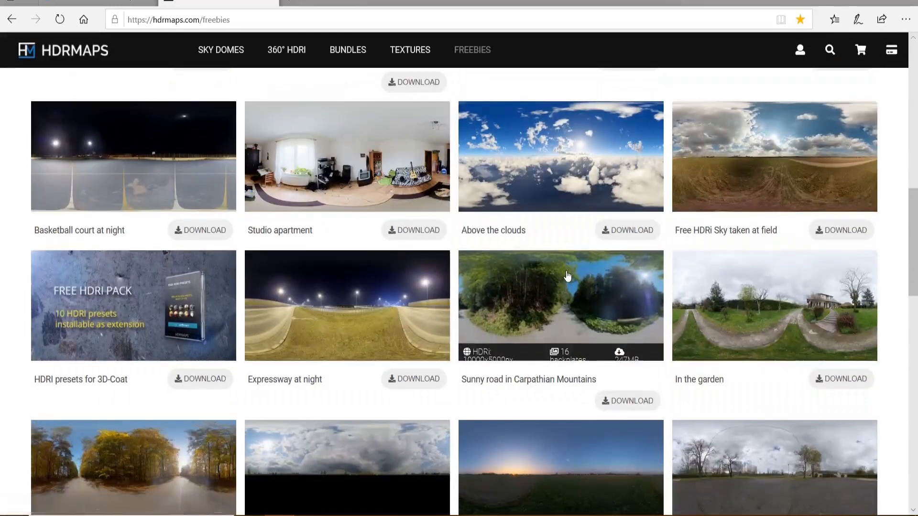
scroll(493, 322, "down", 8)
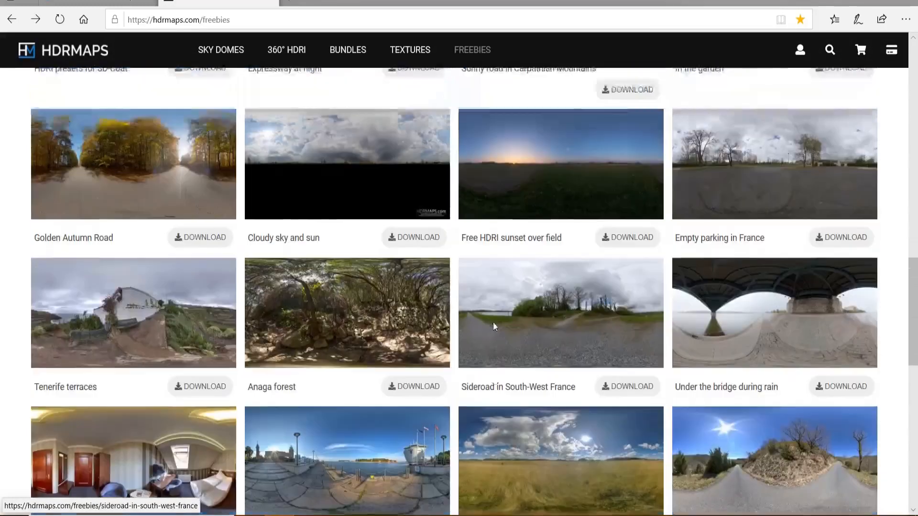
scroll(510, 249, "down", 10)
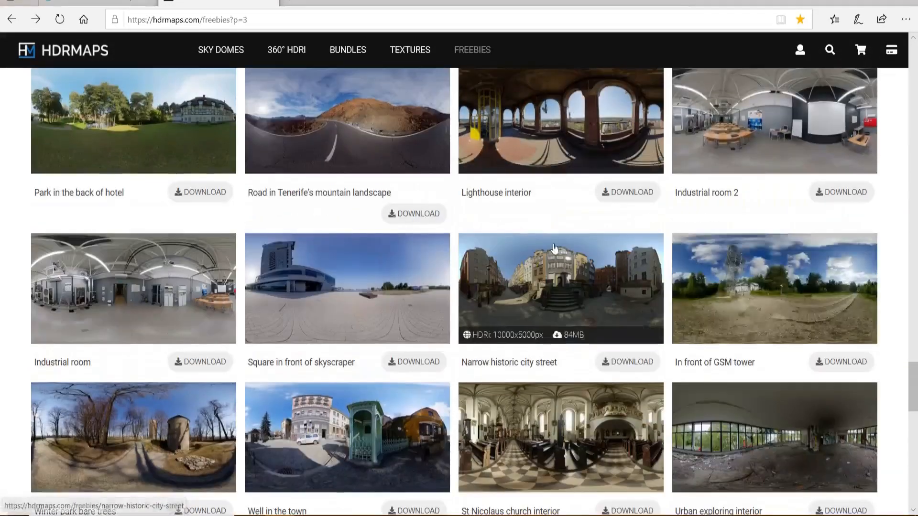
scroll(555, 247, "down", 12)
scroll(553, 247, "down", 3)
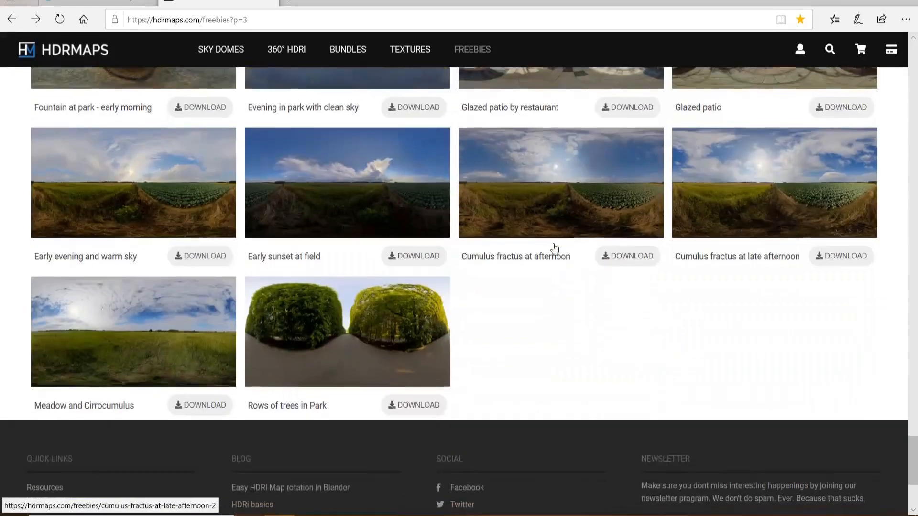
scroll(555, 247, "up", 1)
scroll(555, 247, "down", 1)
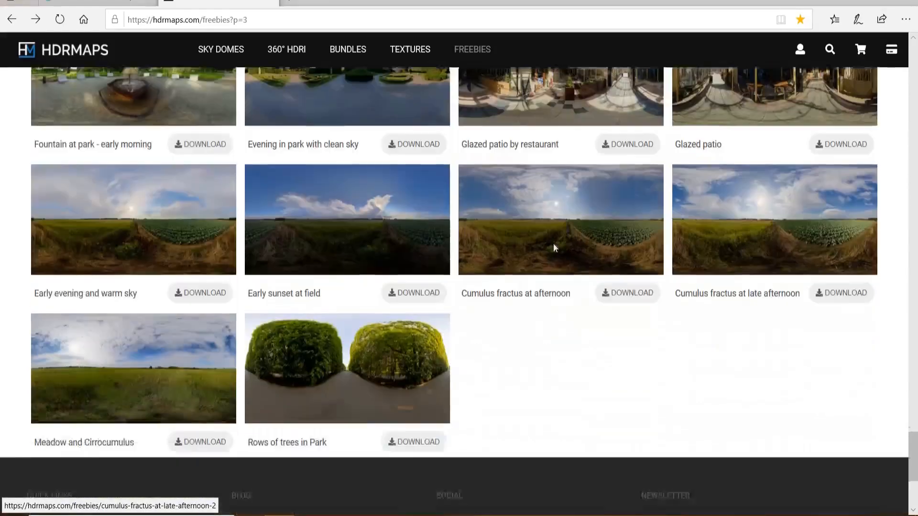
scroll(555, 247, "up", 3)
scroll(552, 243, "up", 10)
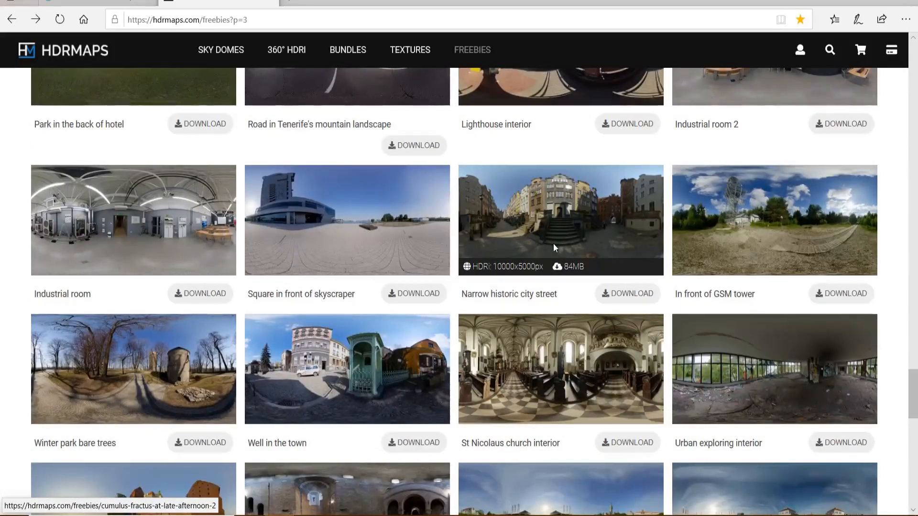
scroll(555, 239, "up", 6)
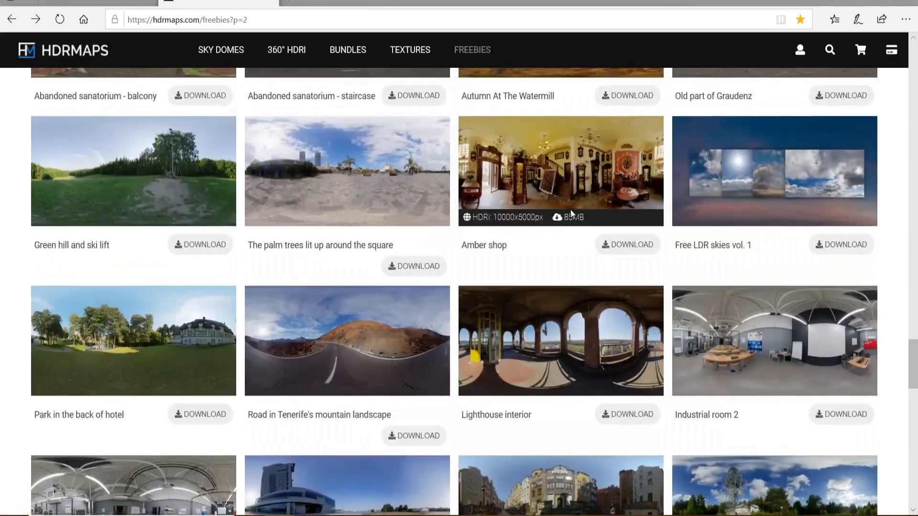
scroll(391, 138, "up", 8)
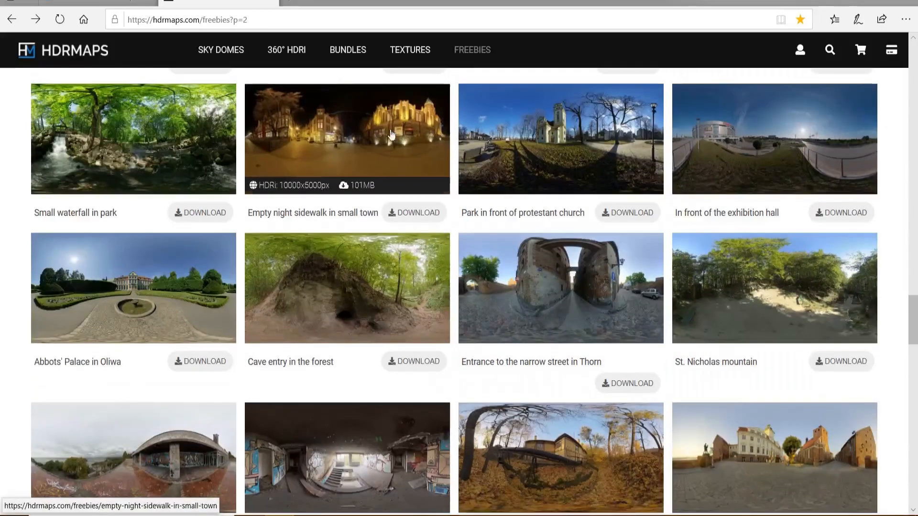